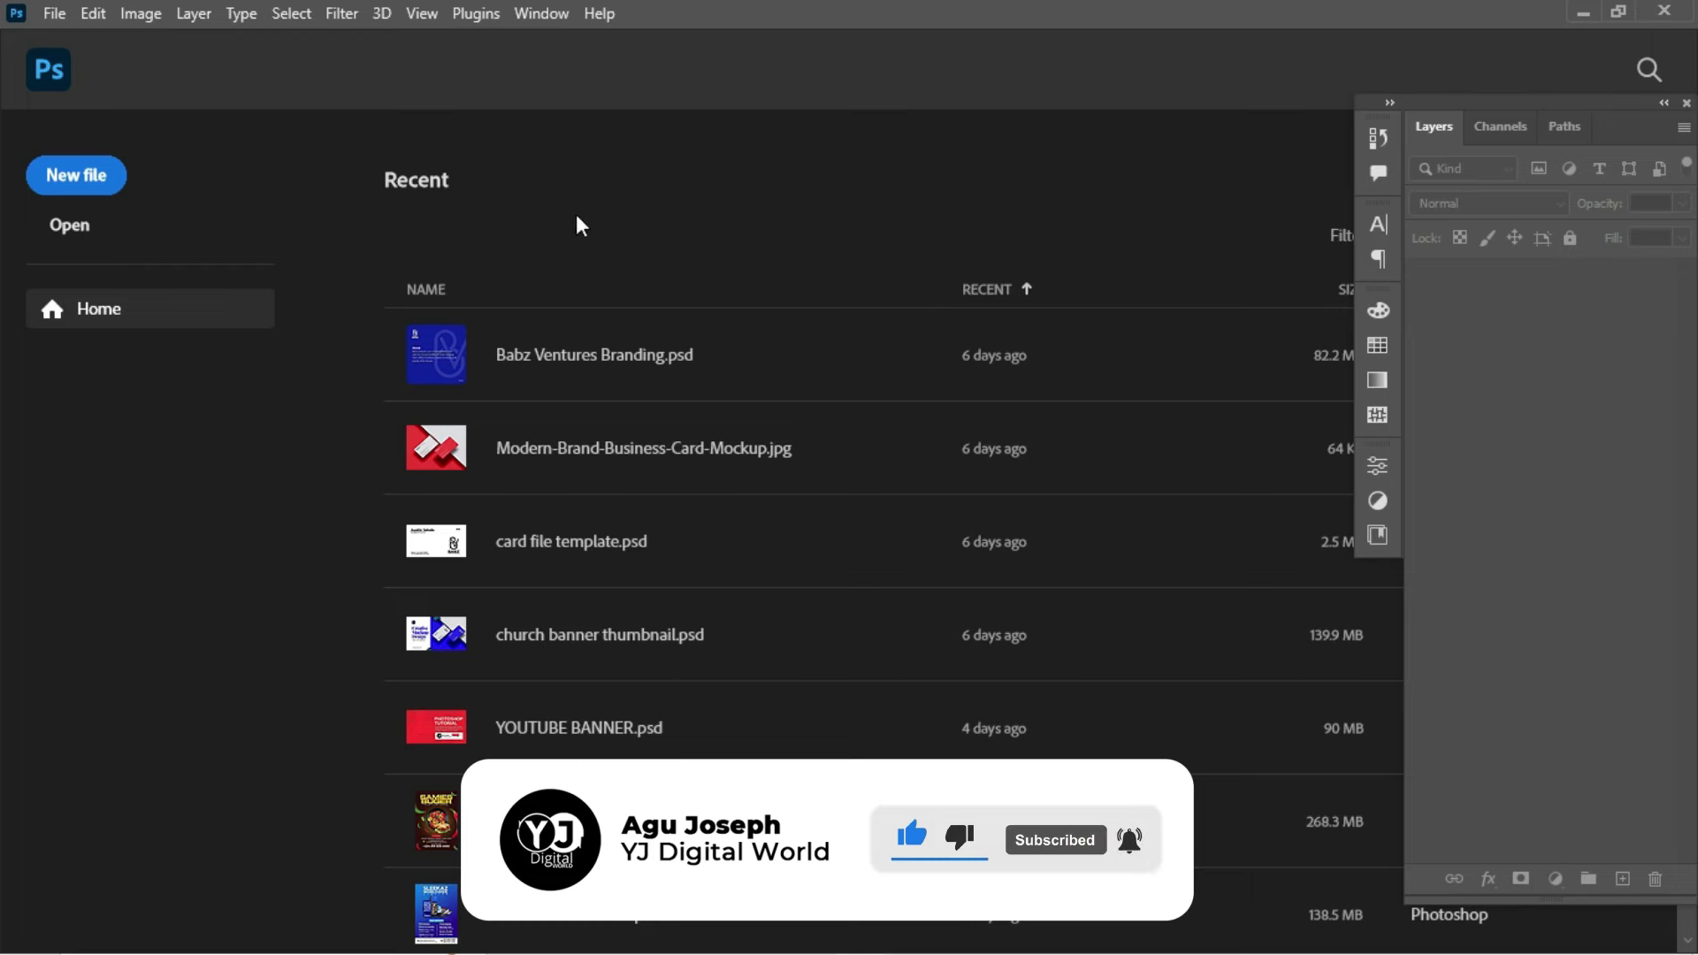
Step: Create a new 1080 x 1350 pixel document at 300 pixels/inch in RGB Color with a white background
left_click(115, 174)
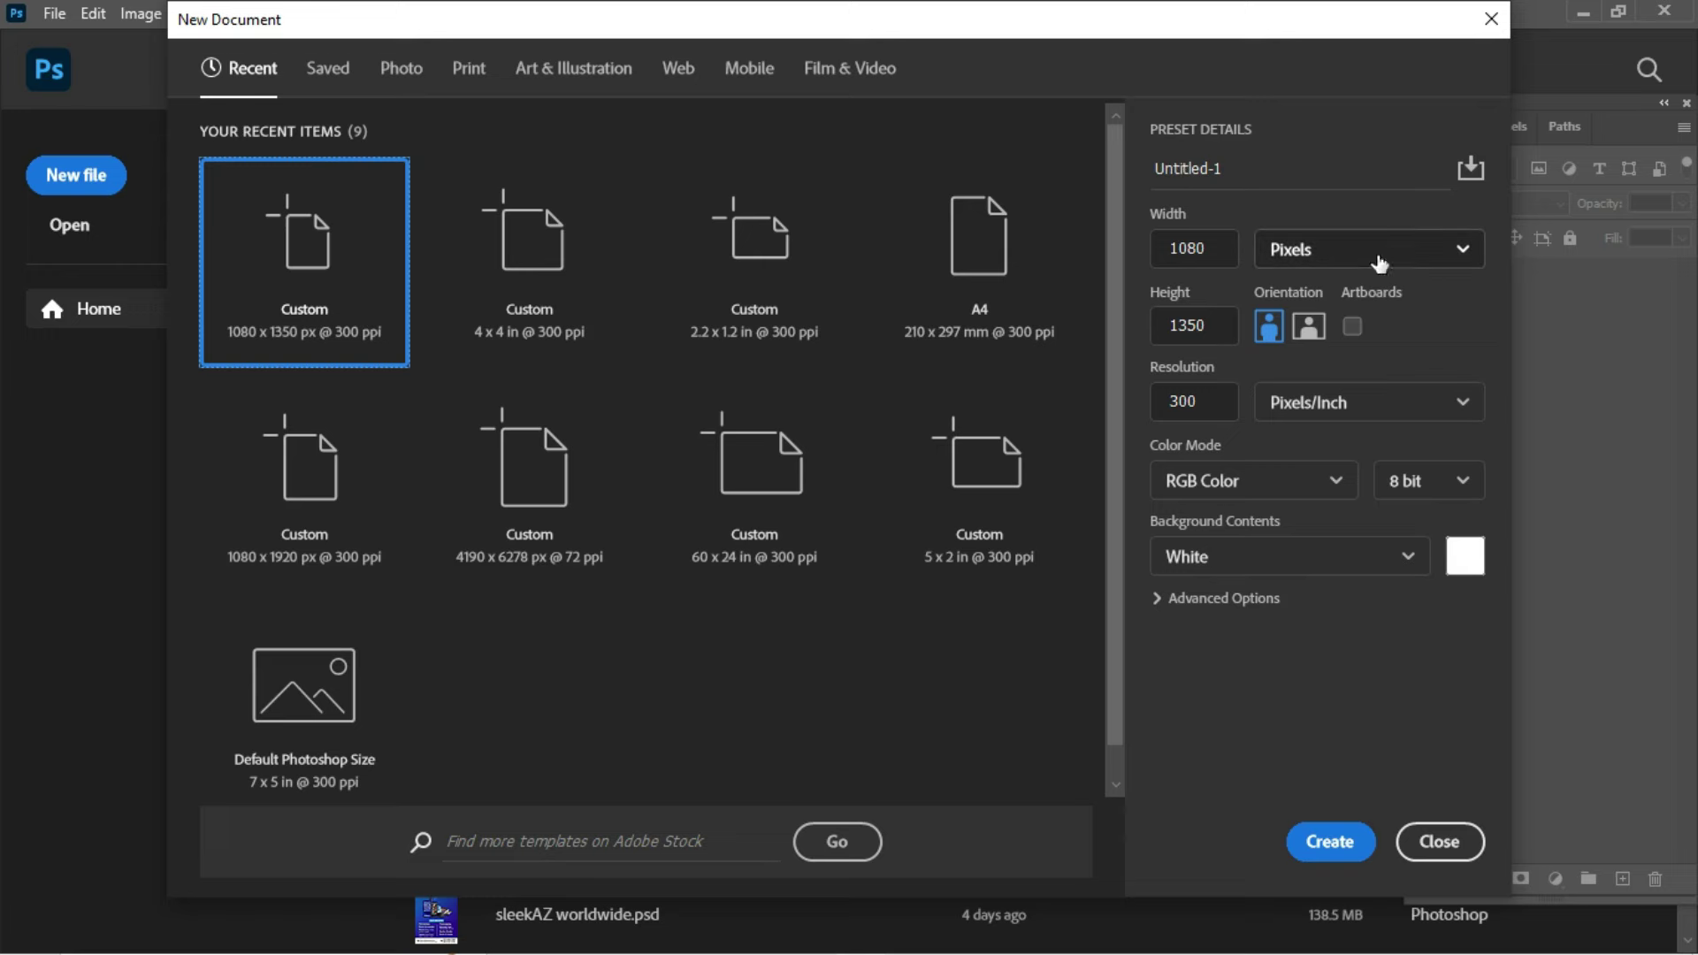
left_click(1420, 260)
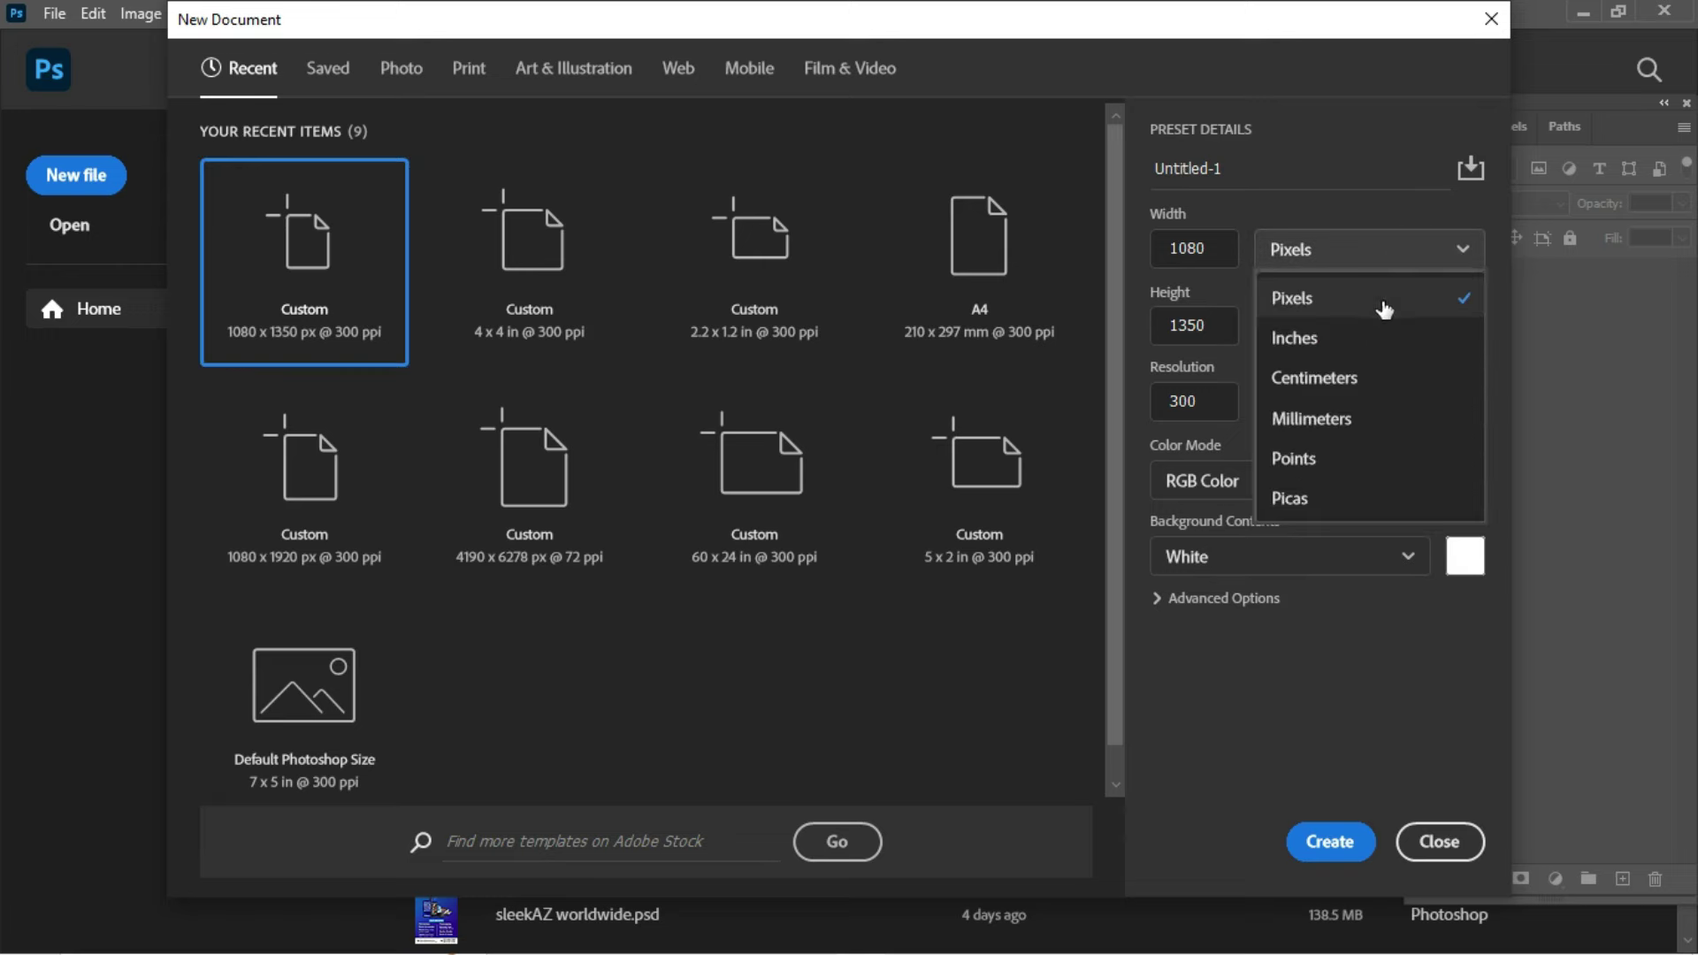
left_click(1381, 298)
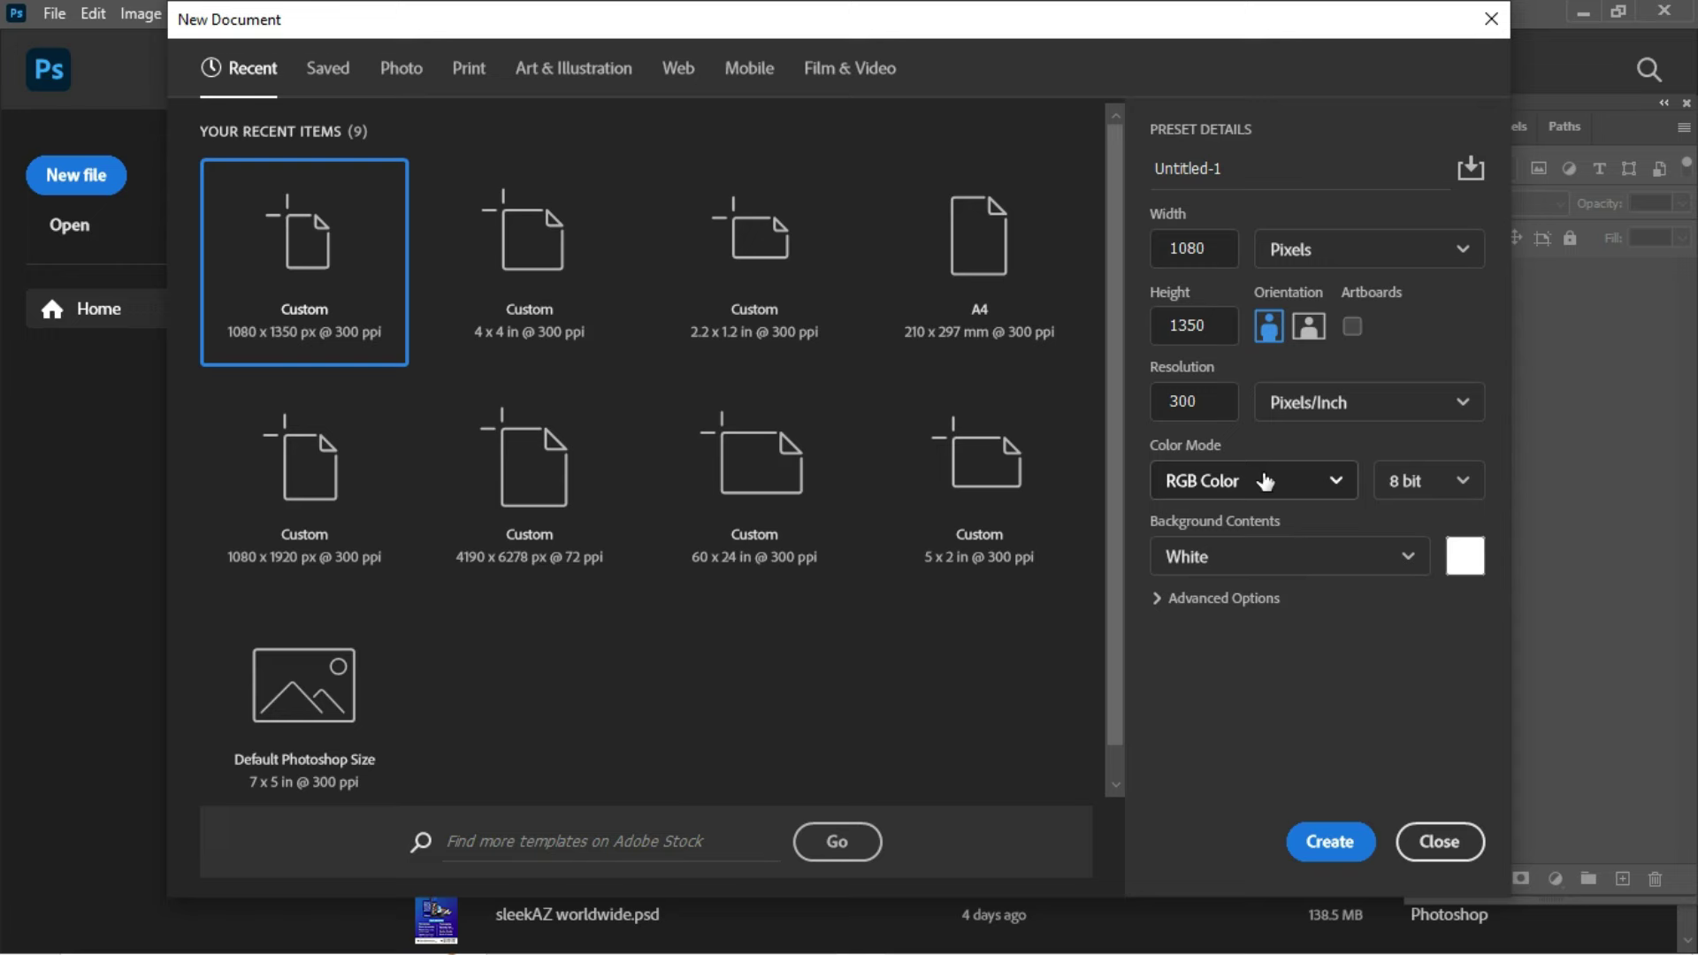
left_click_drag(1240, 164, 1154, 172)
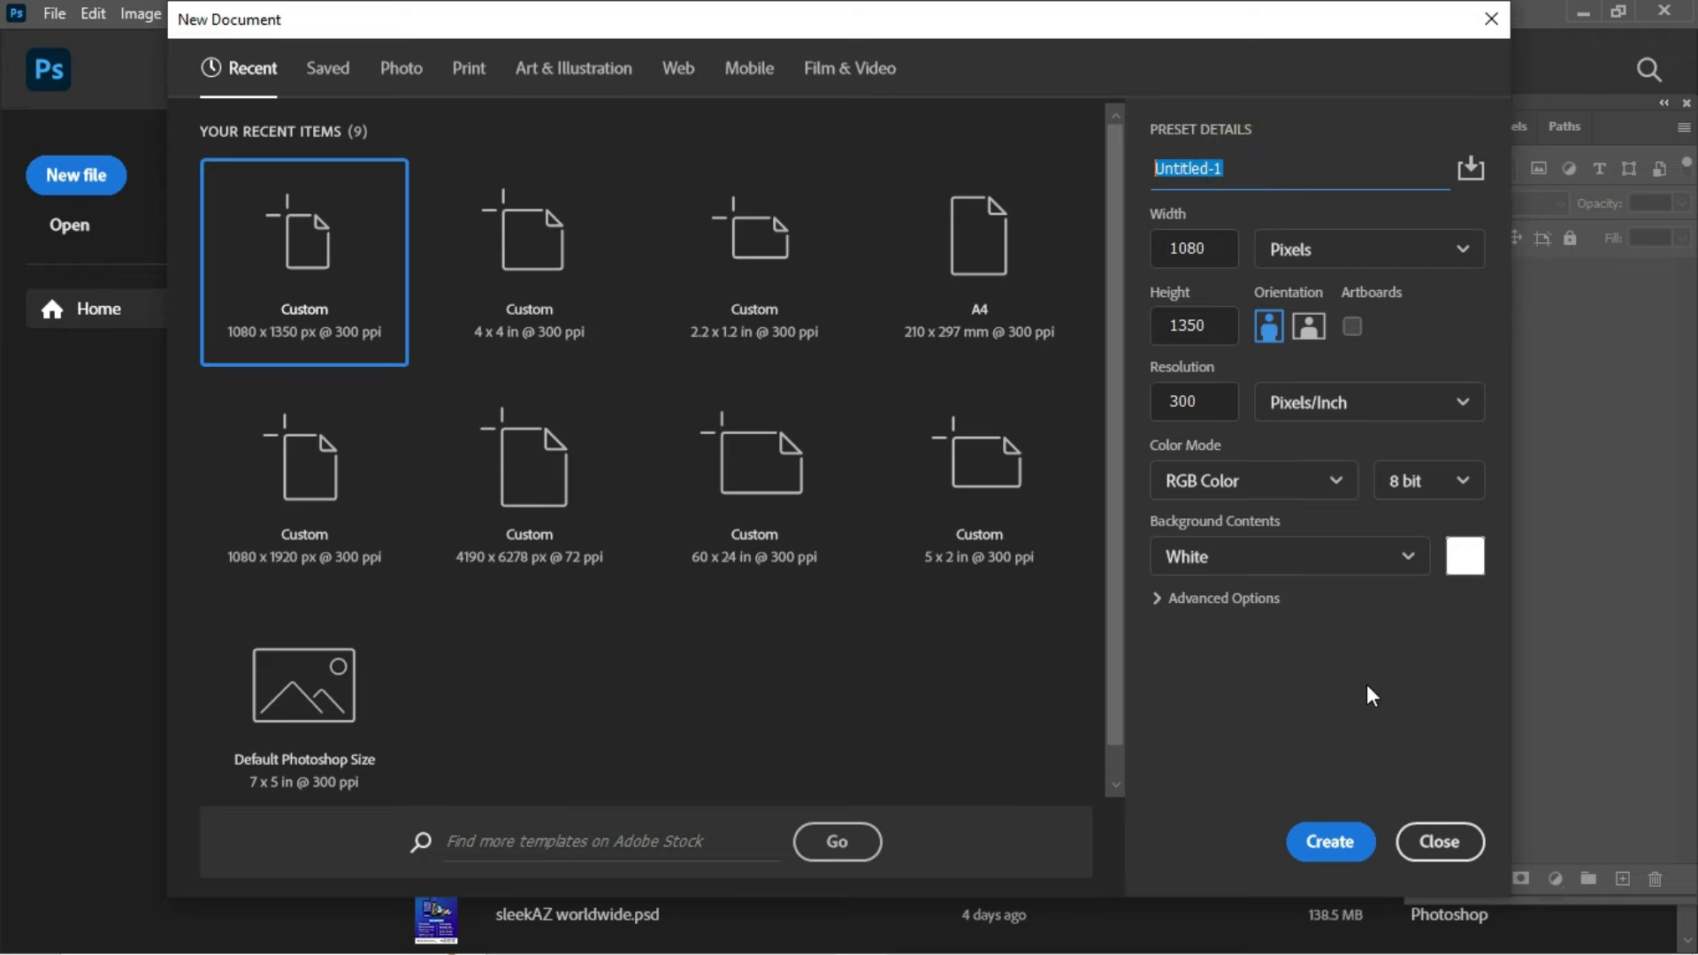
left_click(1336, 842)
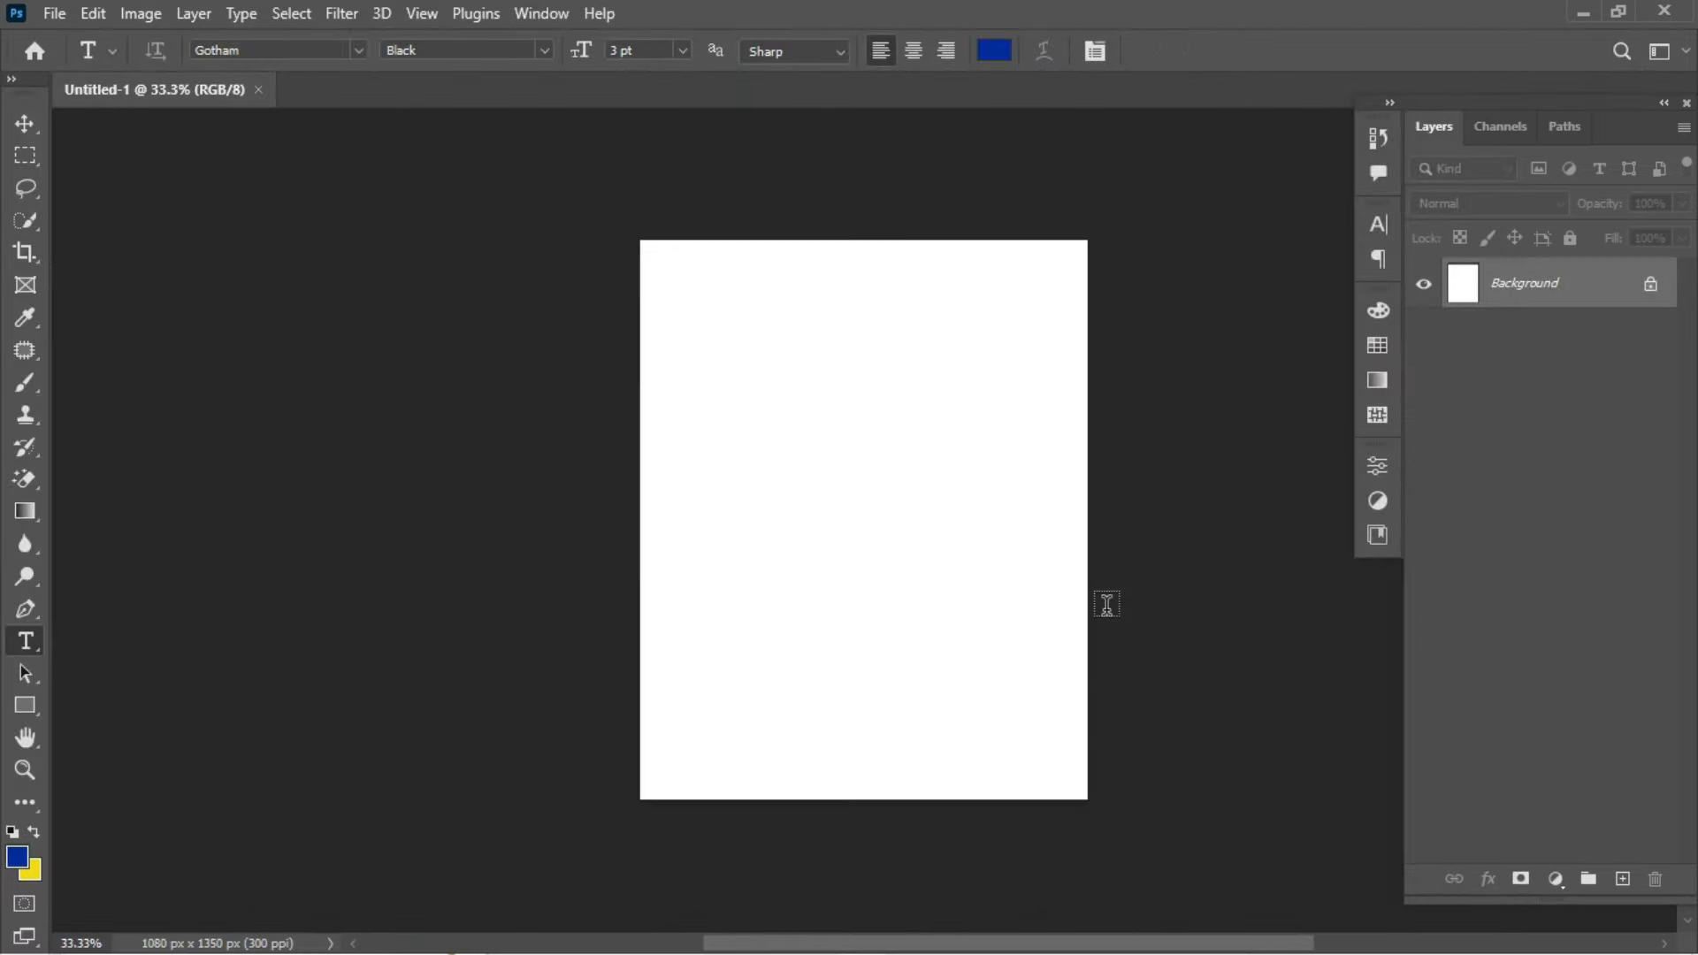
key("ctrl+plus")
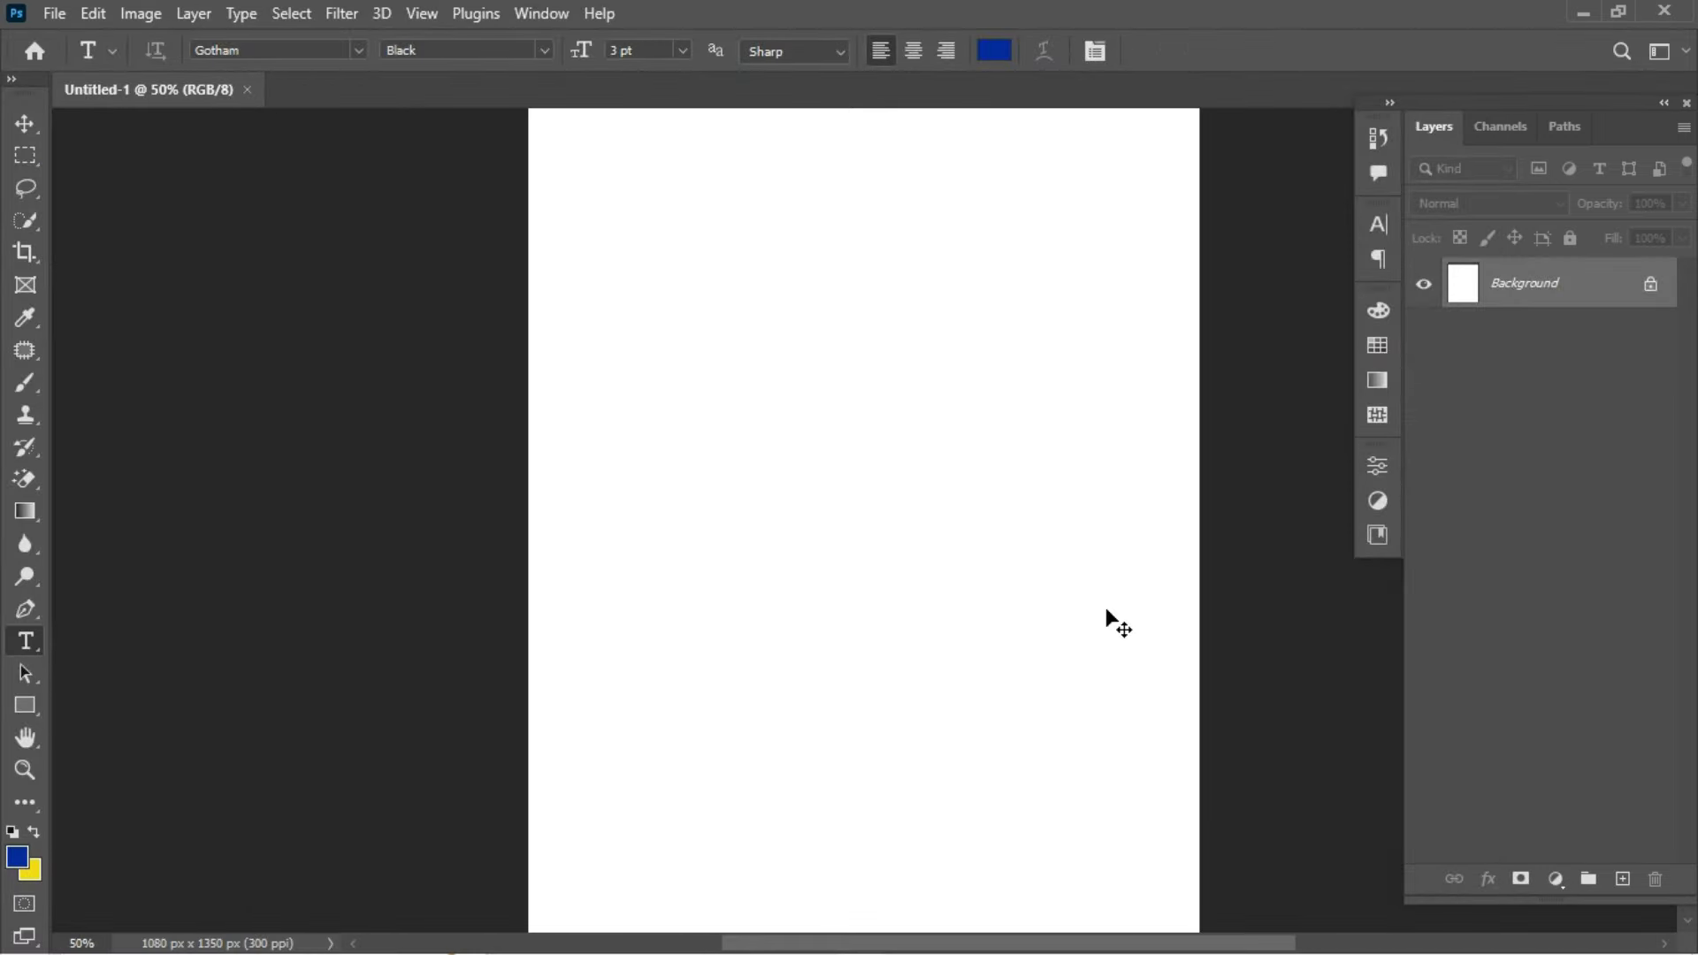
key("ctrl+minus")
key("ctrl+plus")
key("ctrl+minus")
key("ctrl+plus")
key("ctrl+minus")
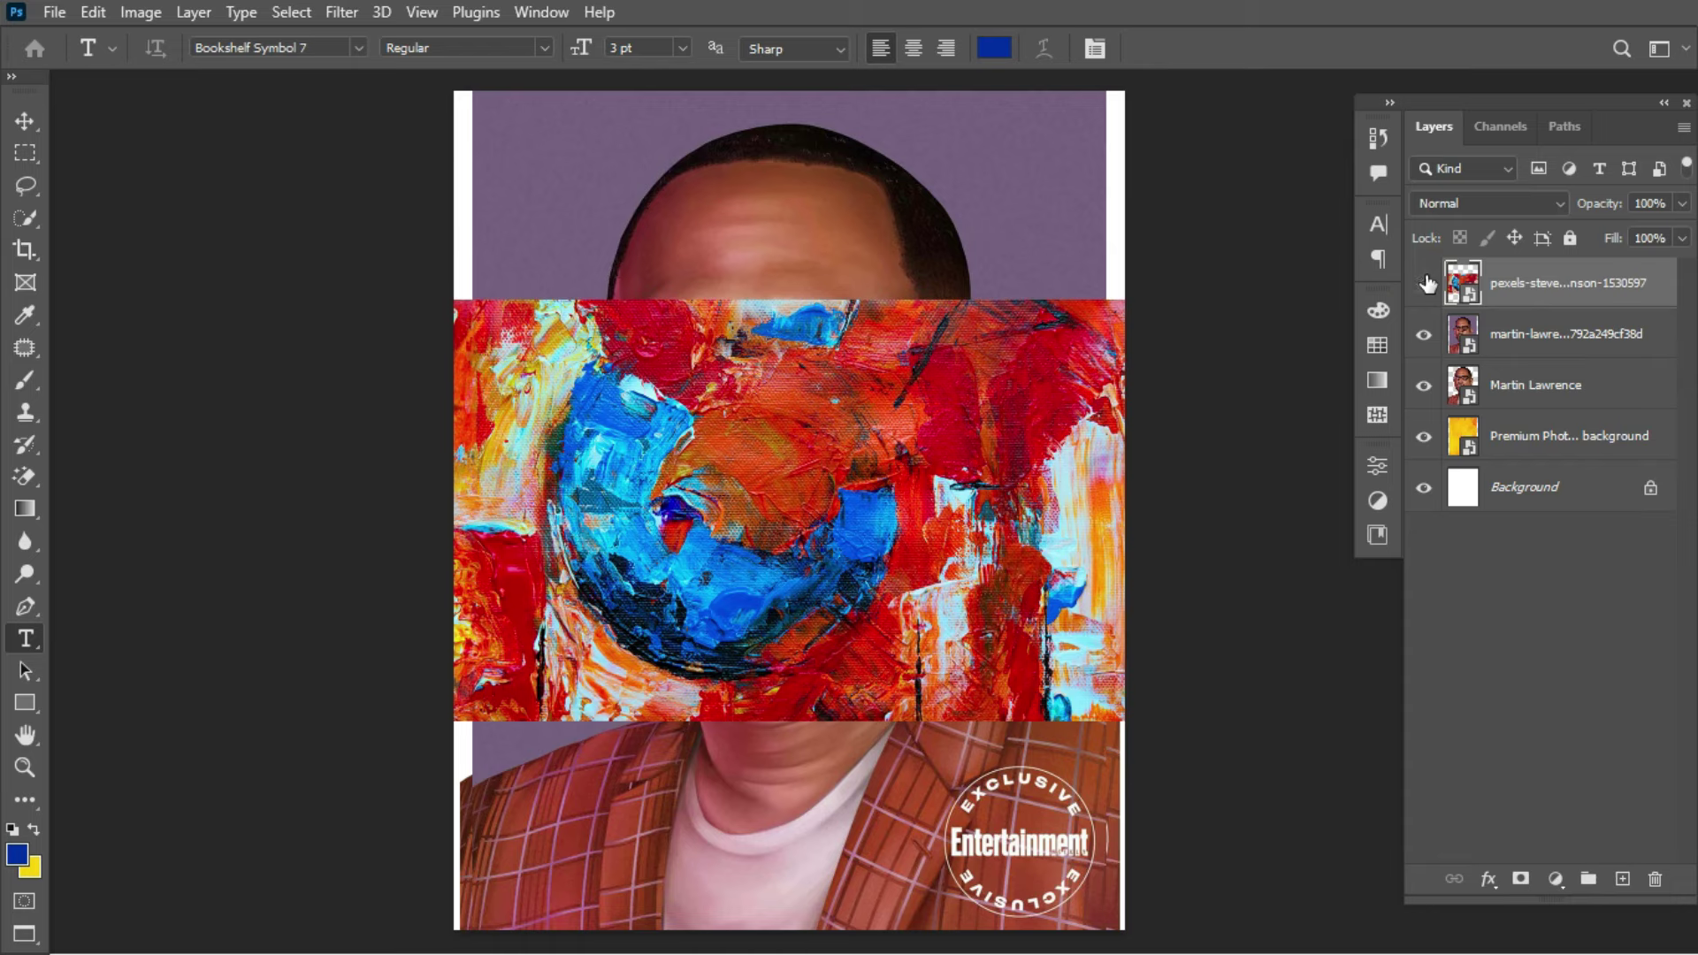
Step: Hide the four placed image layers so only the white Background layer stays shown
left_click(1424, 282)
left_click(1424, 333)
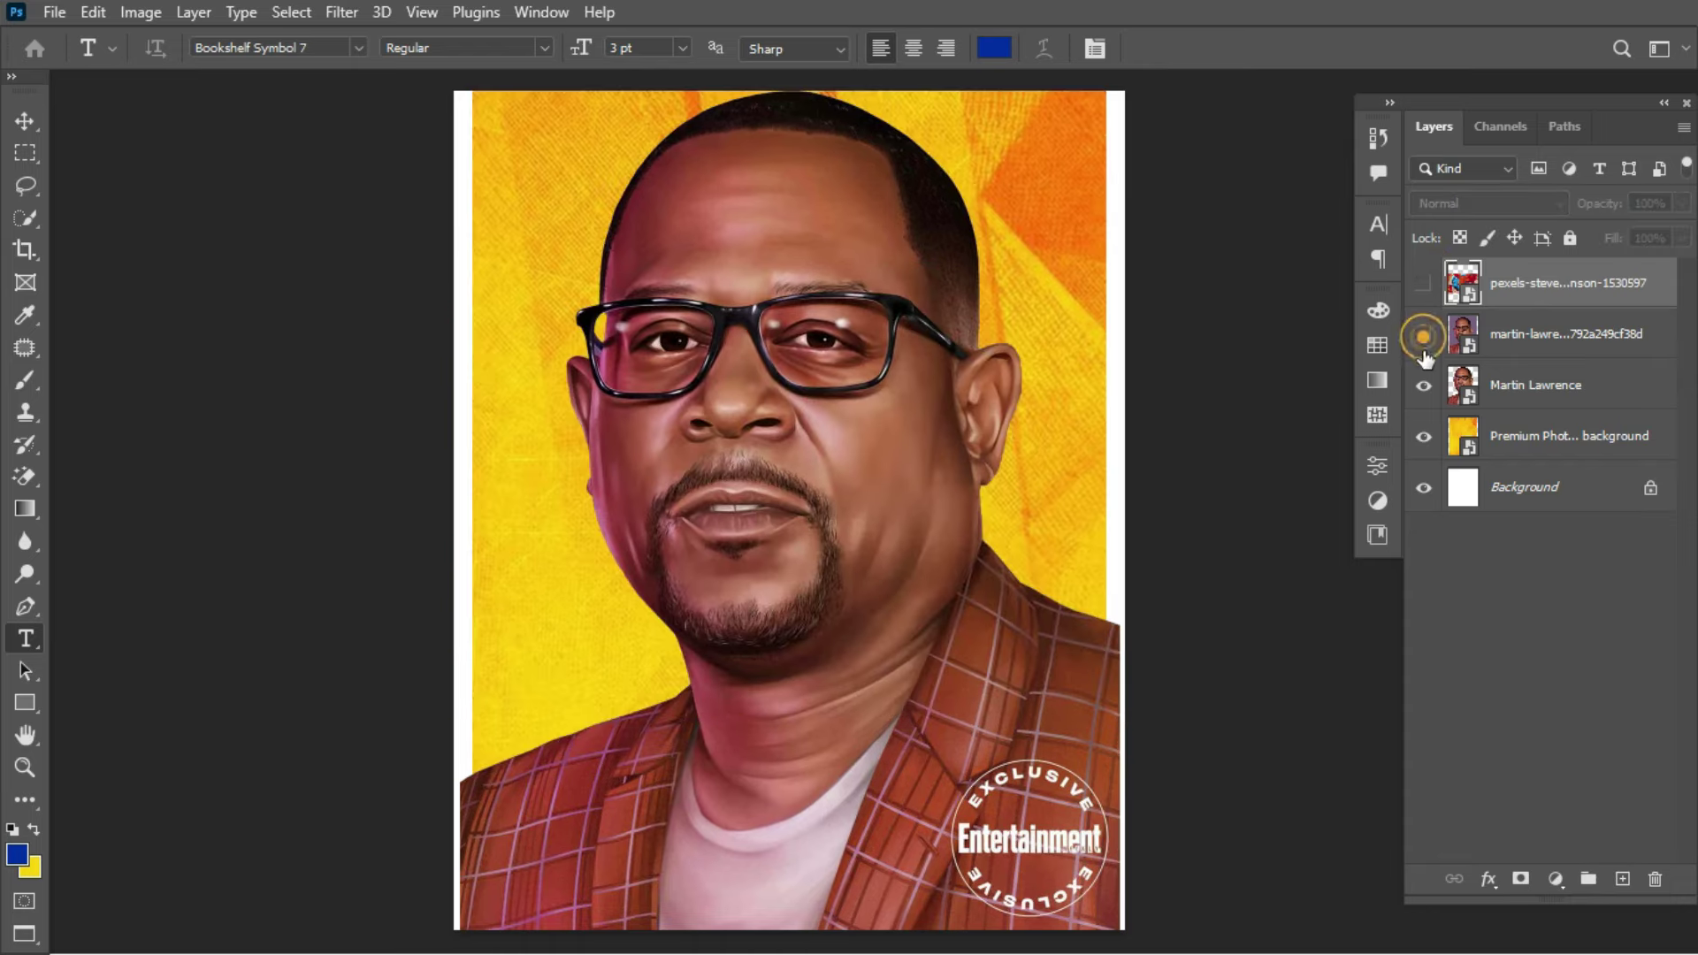
left_click(1424, 385)
left_click(1424, 436)
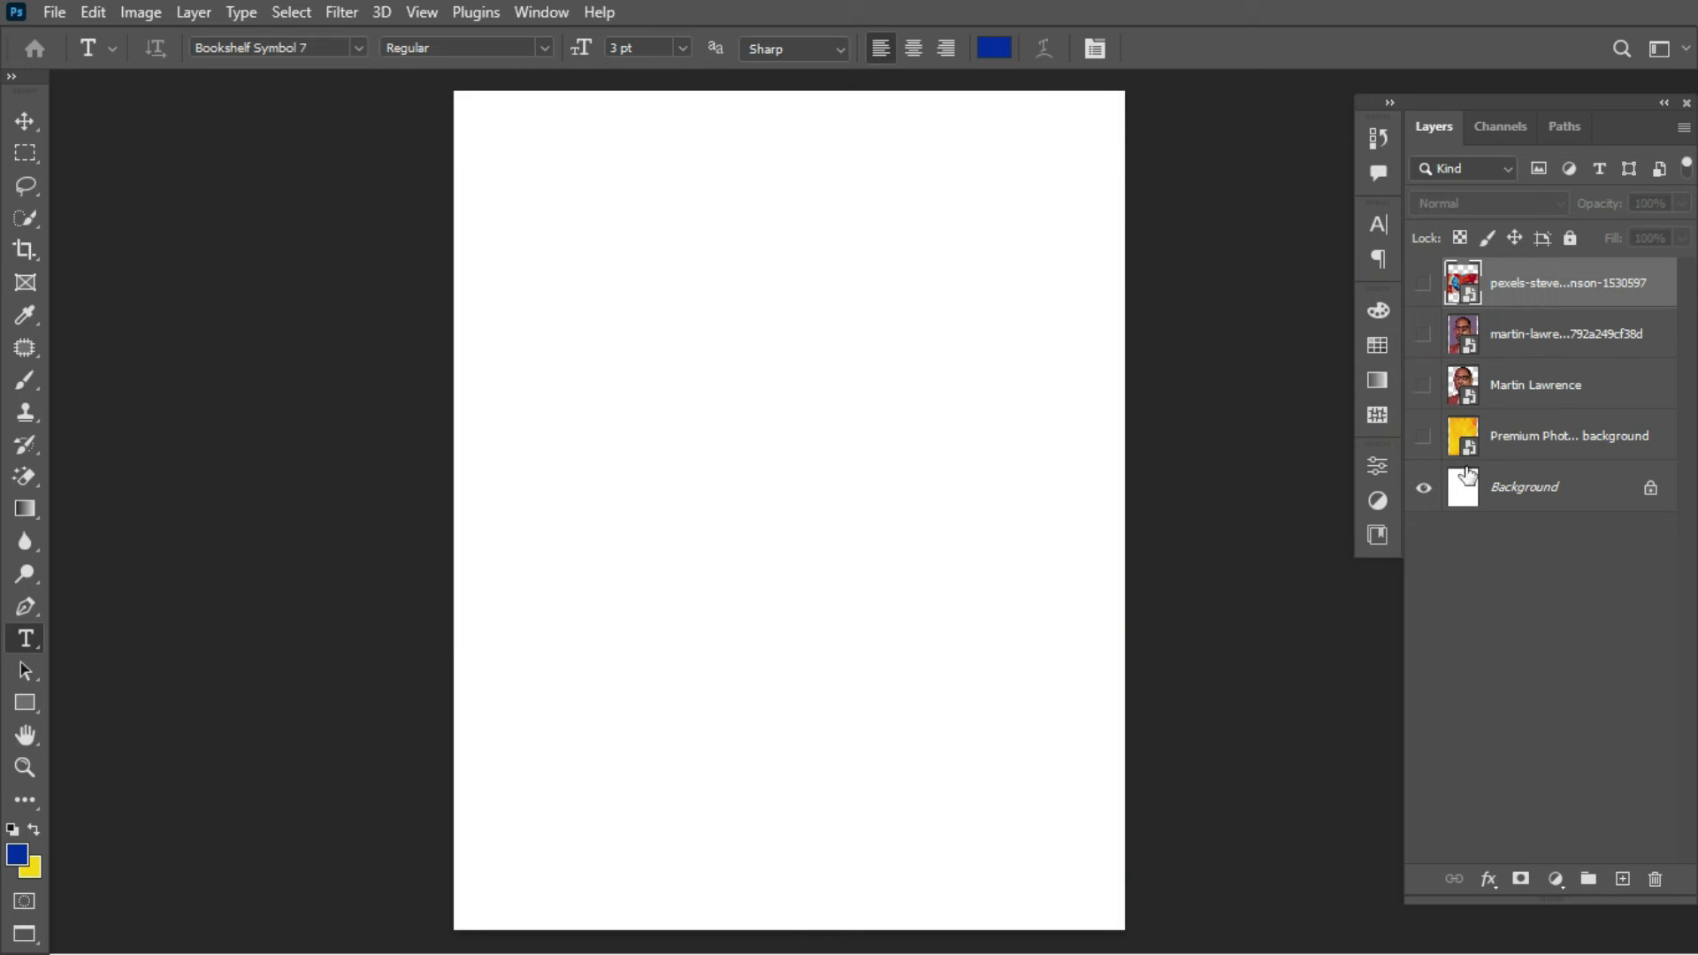
Step: Add a yellow Solid Color fill layer (#f8d202) directly above the Background layer, using the current background swatch colour
left_click(1537, 496)
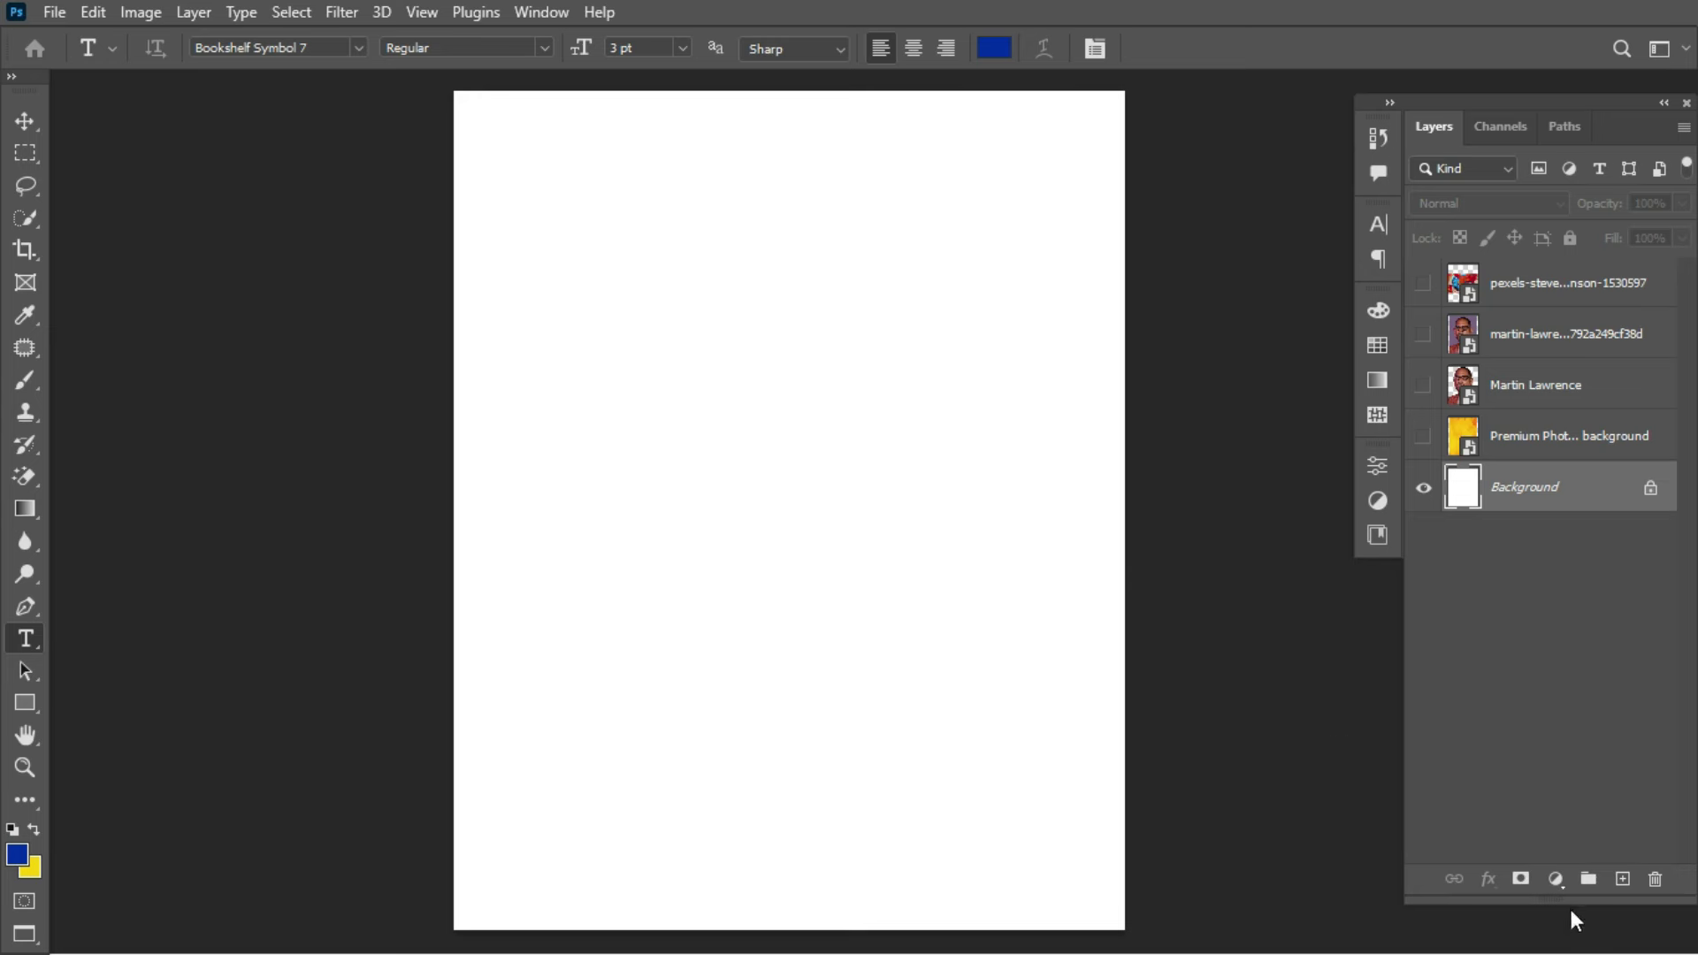
left_click_drag(1573, 904, 1566, 945)
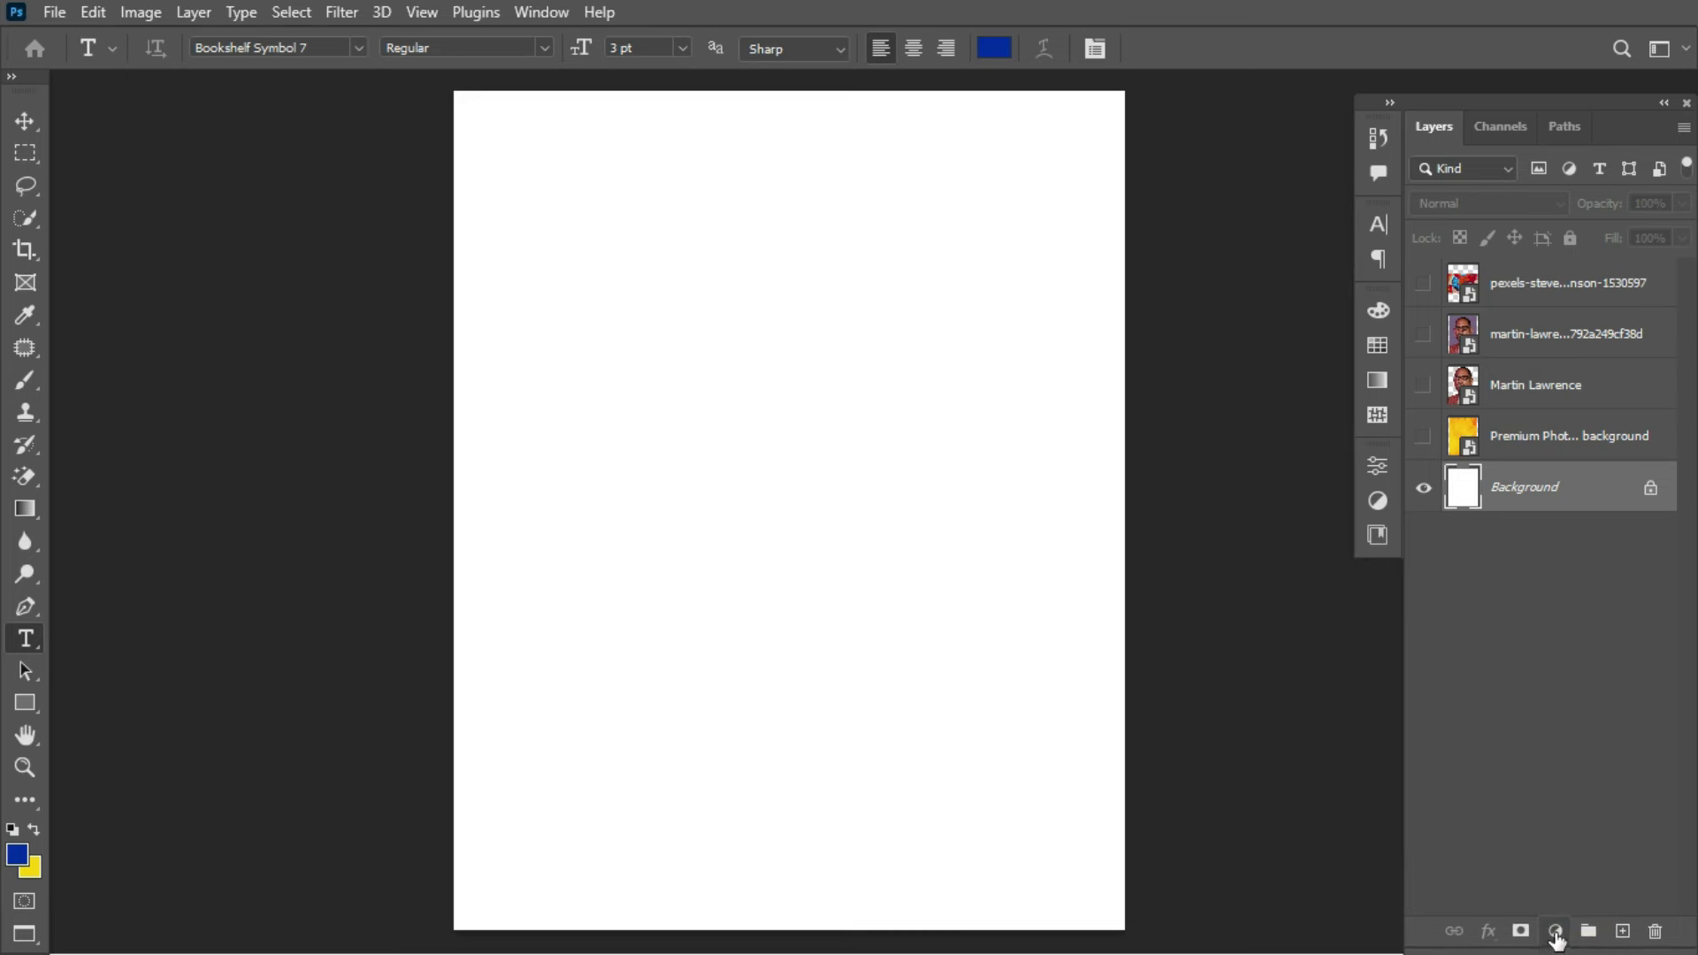
left_click(1554, 931)
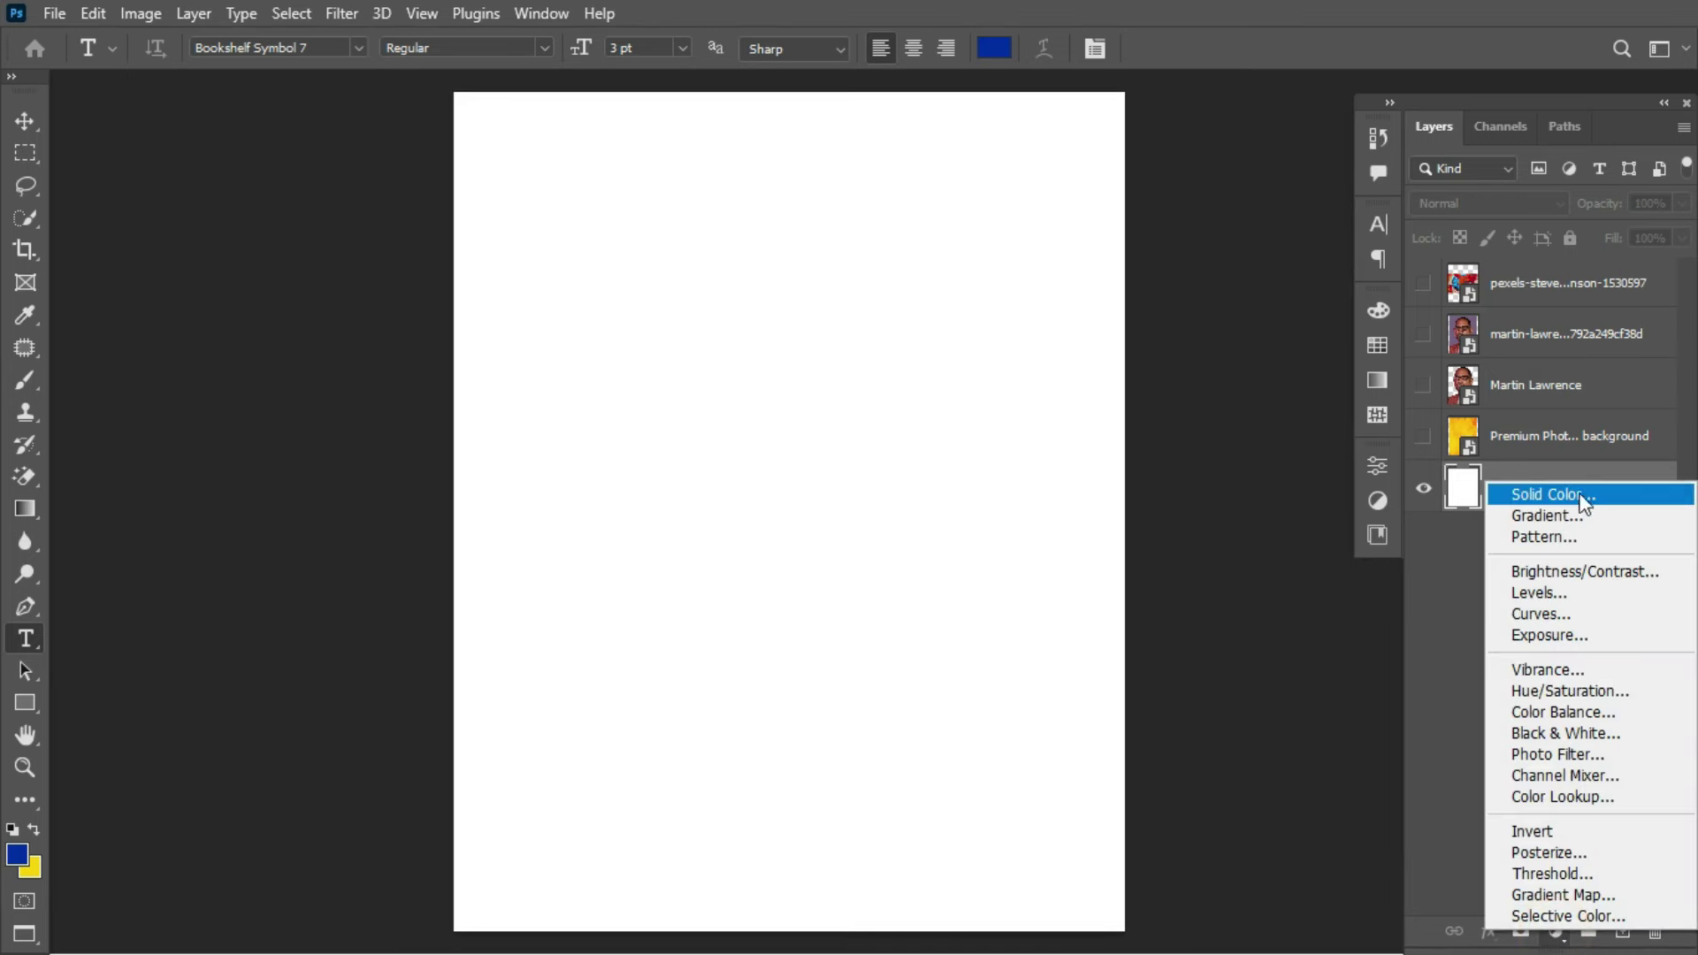
left_click(1580, 497)
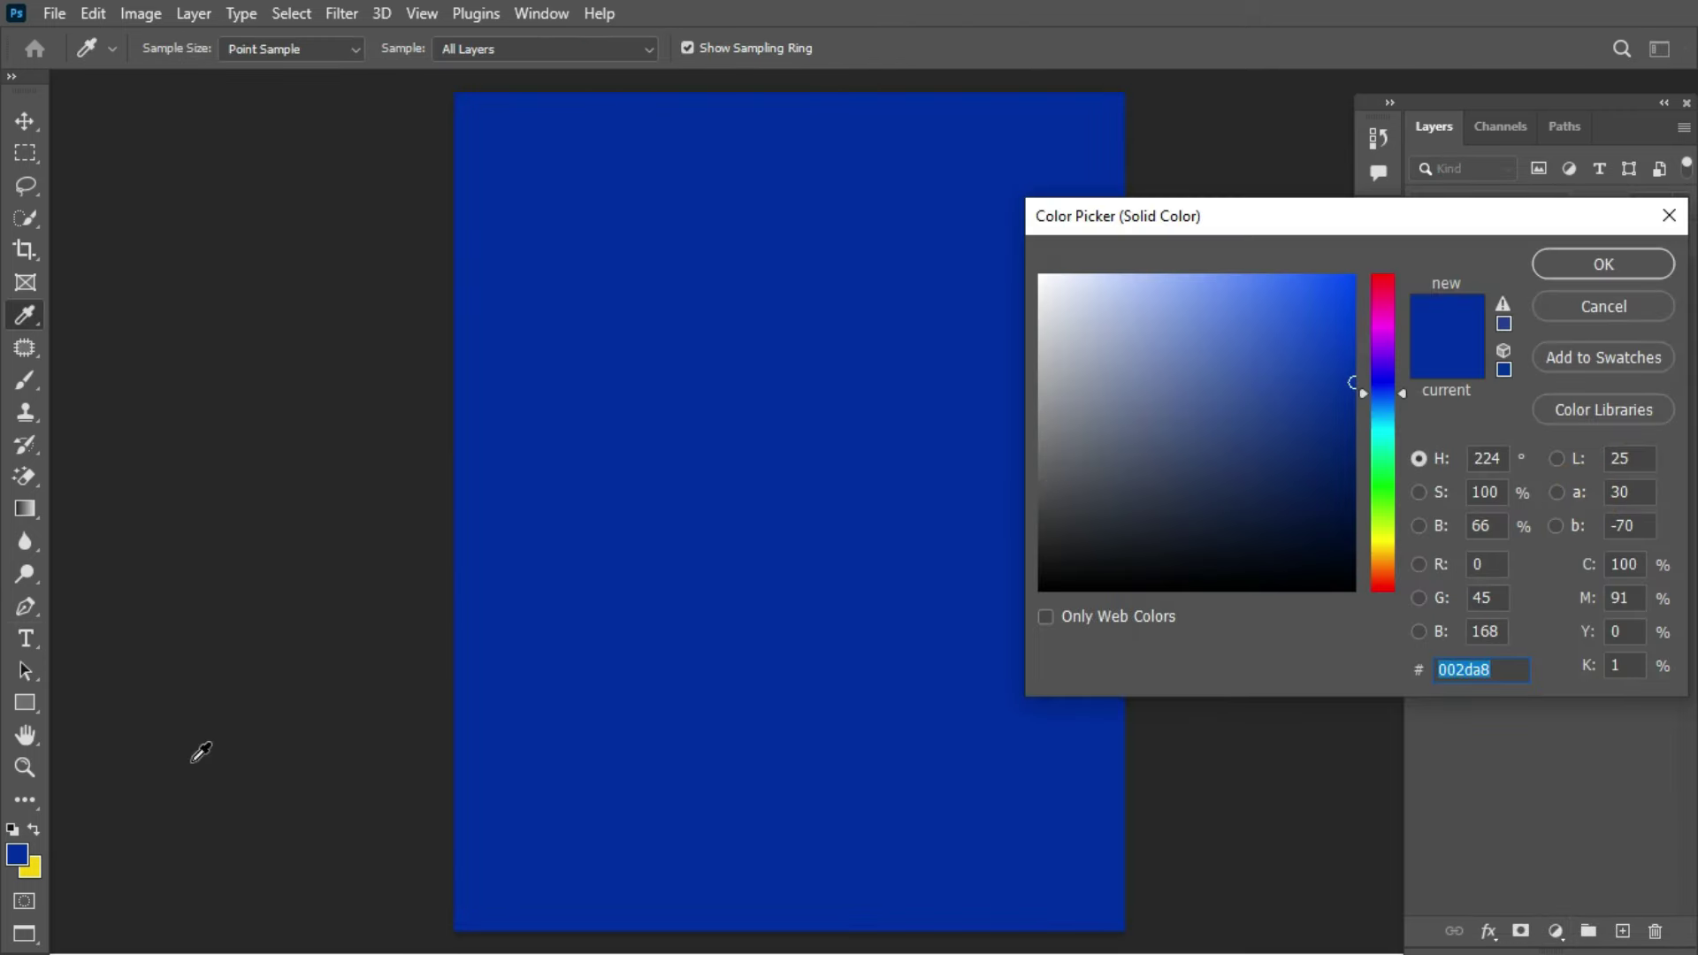
left_click(29, 866)
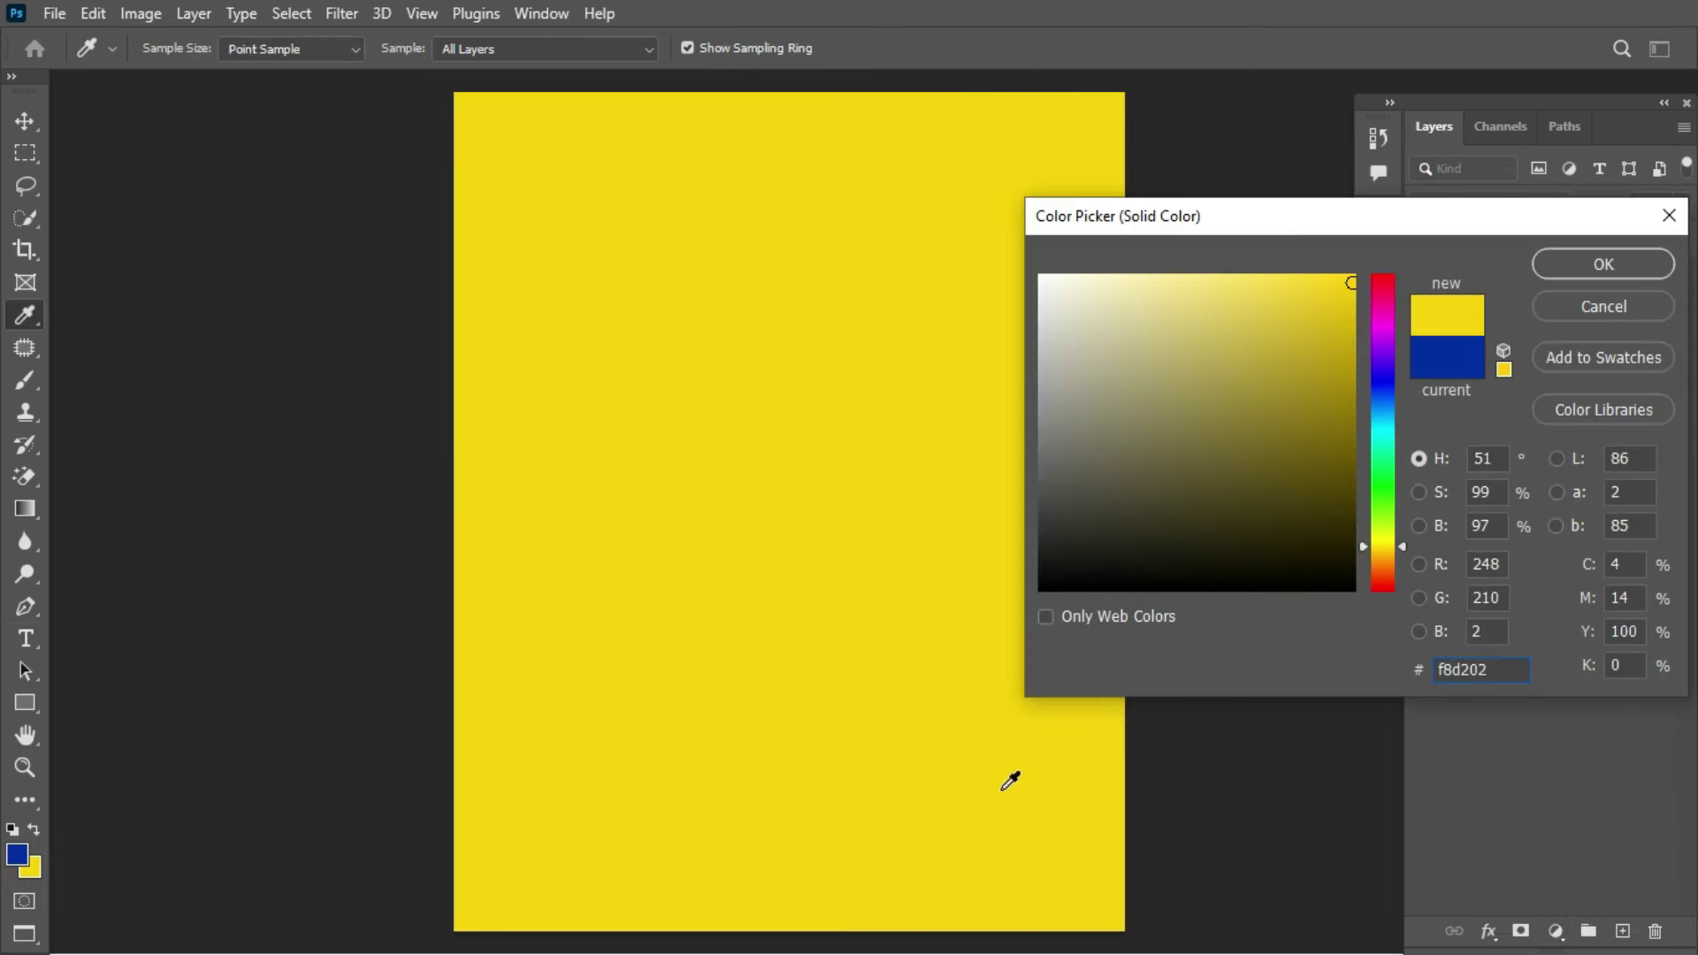
left_click(1501, 672)
left_click(1601, 264)
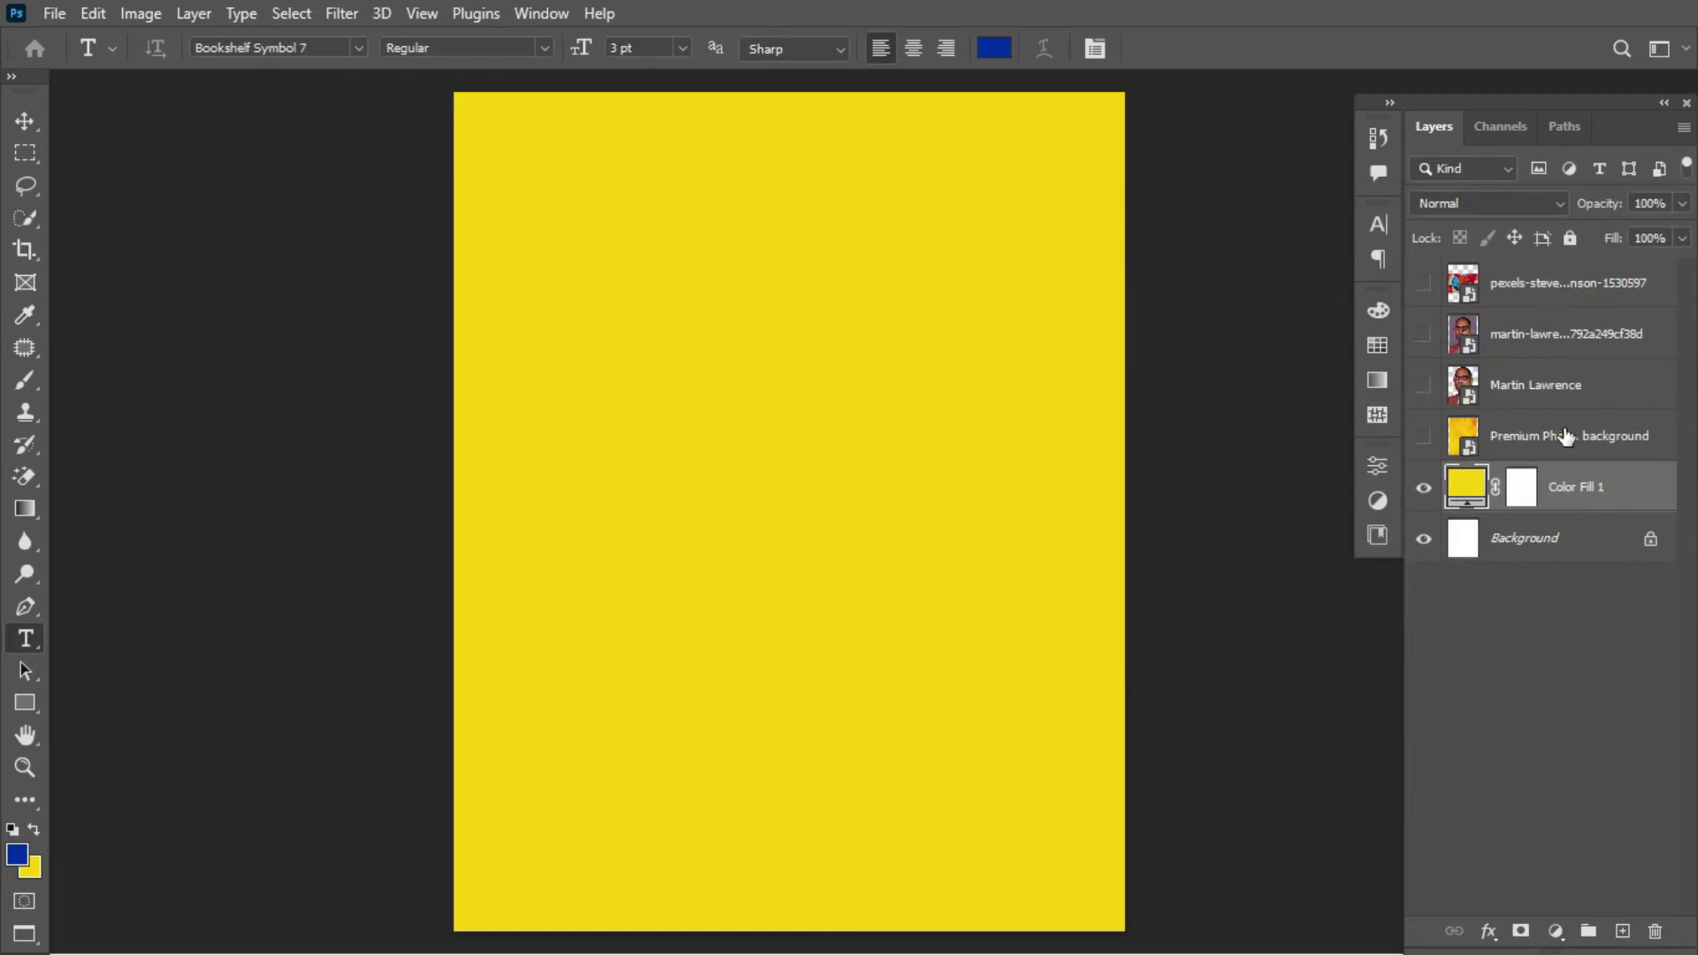
Step: Show the yellow-orange texture layer, scaled to 71.54% to cover the canvas width, and set its blend mode to Hard Light
left_click(1424, 437)
left_click(1534, 435)
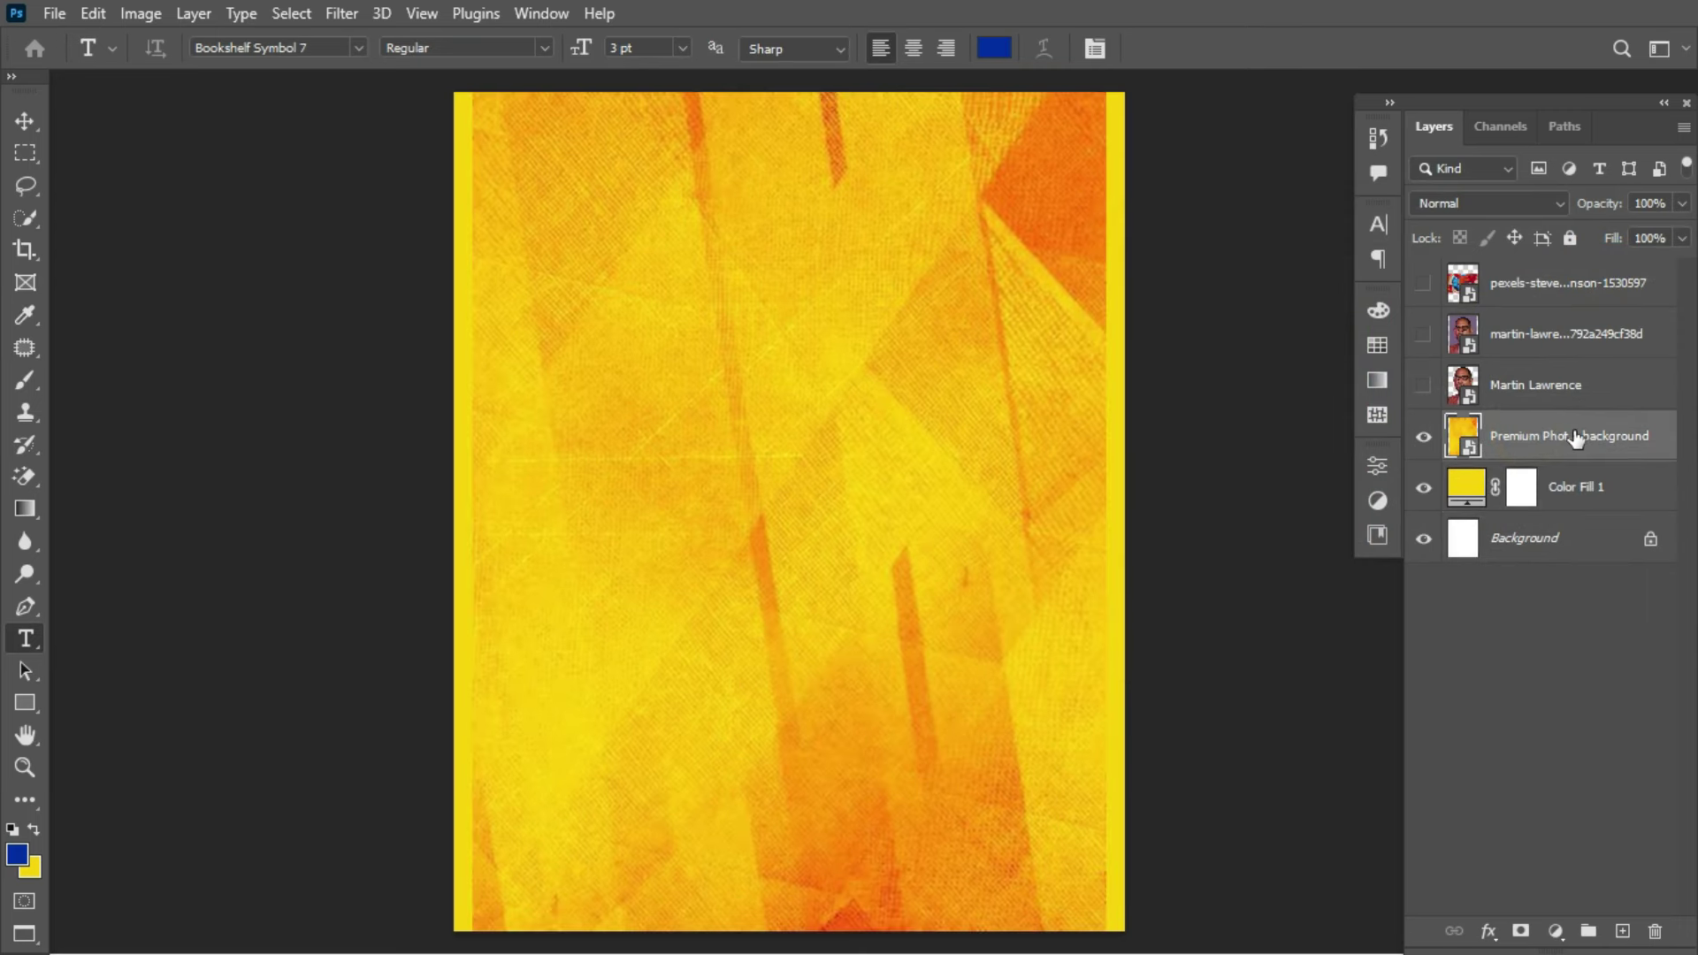
key("ctrl+t")
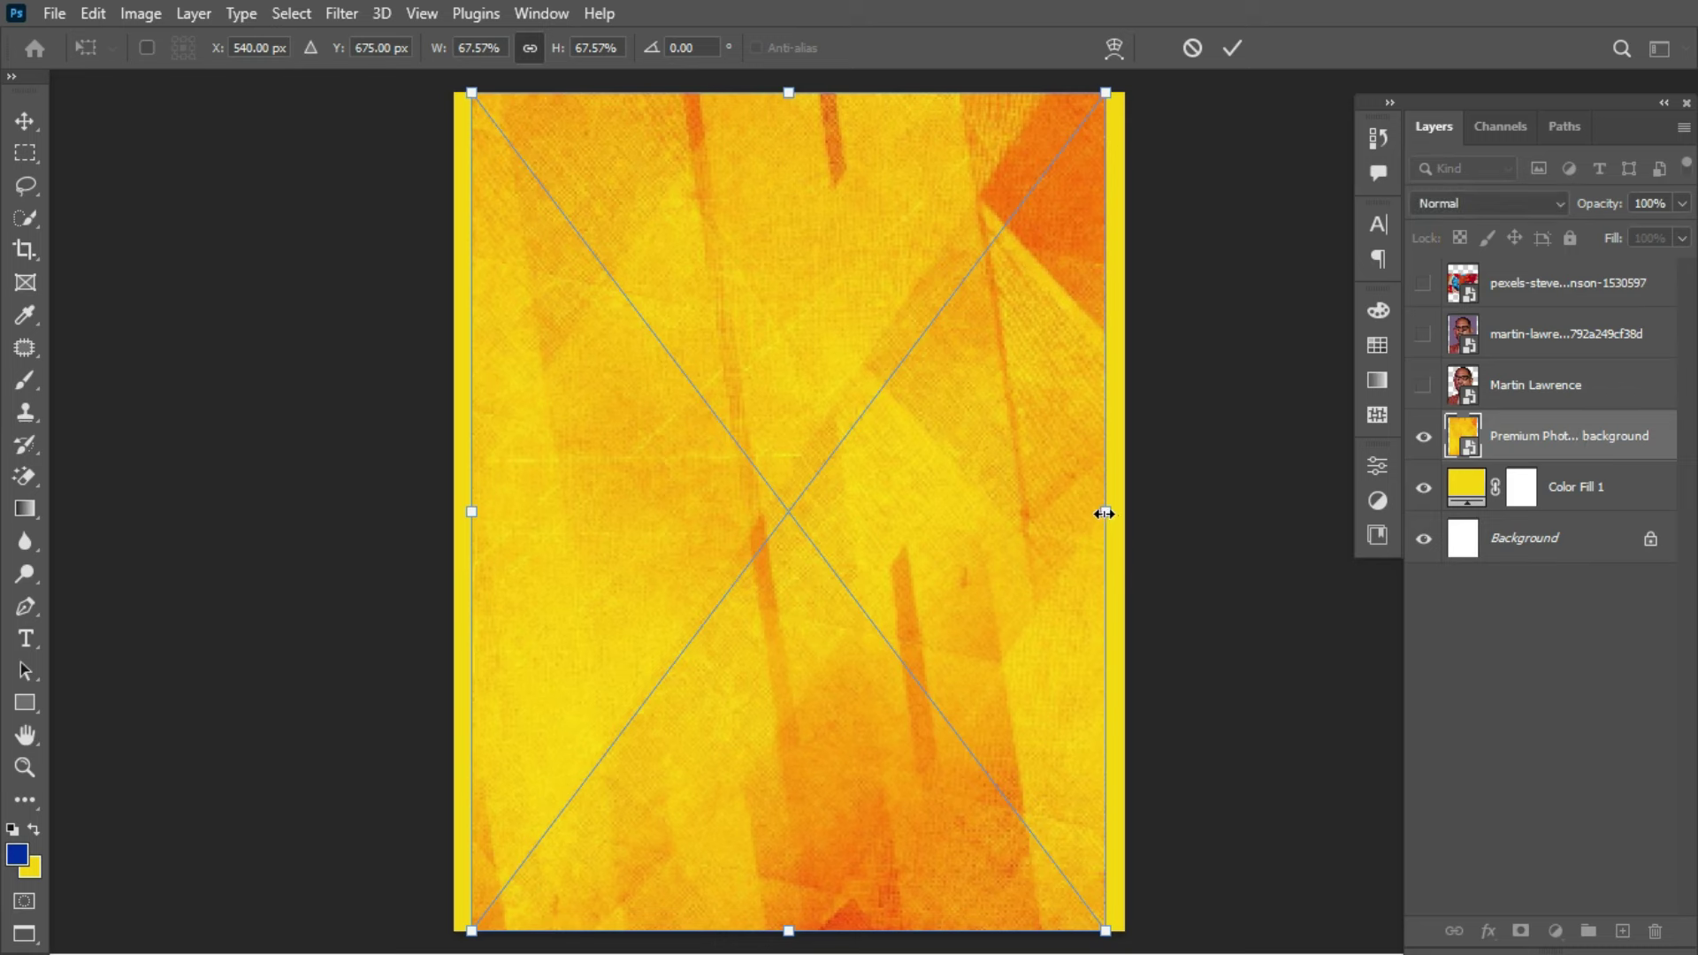
mouse_move(1103, 512)
left_mouse_down()
mouse_move(1143, 513)
mouse_move(1125, 511)
left_mouse_up()
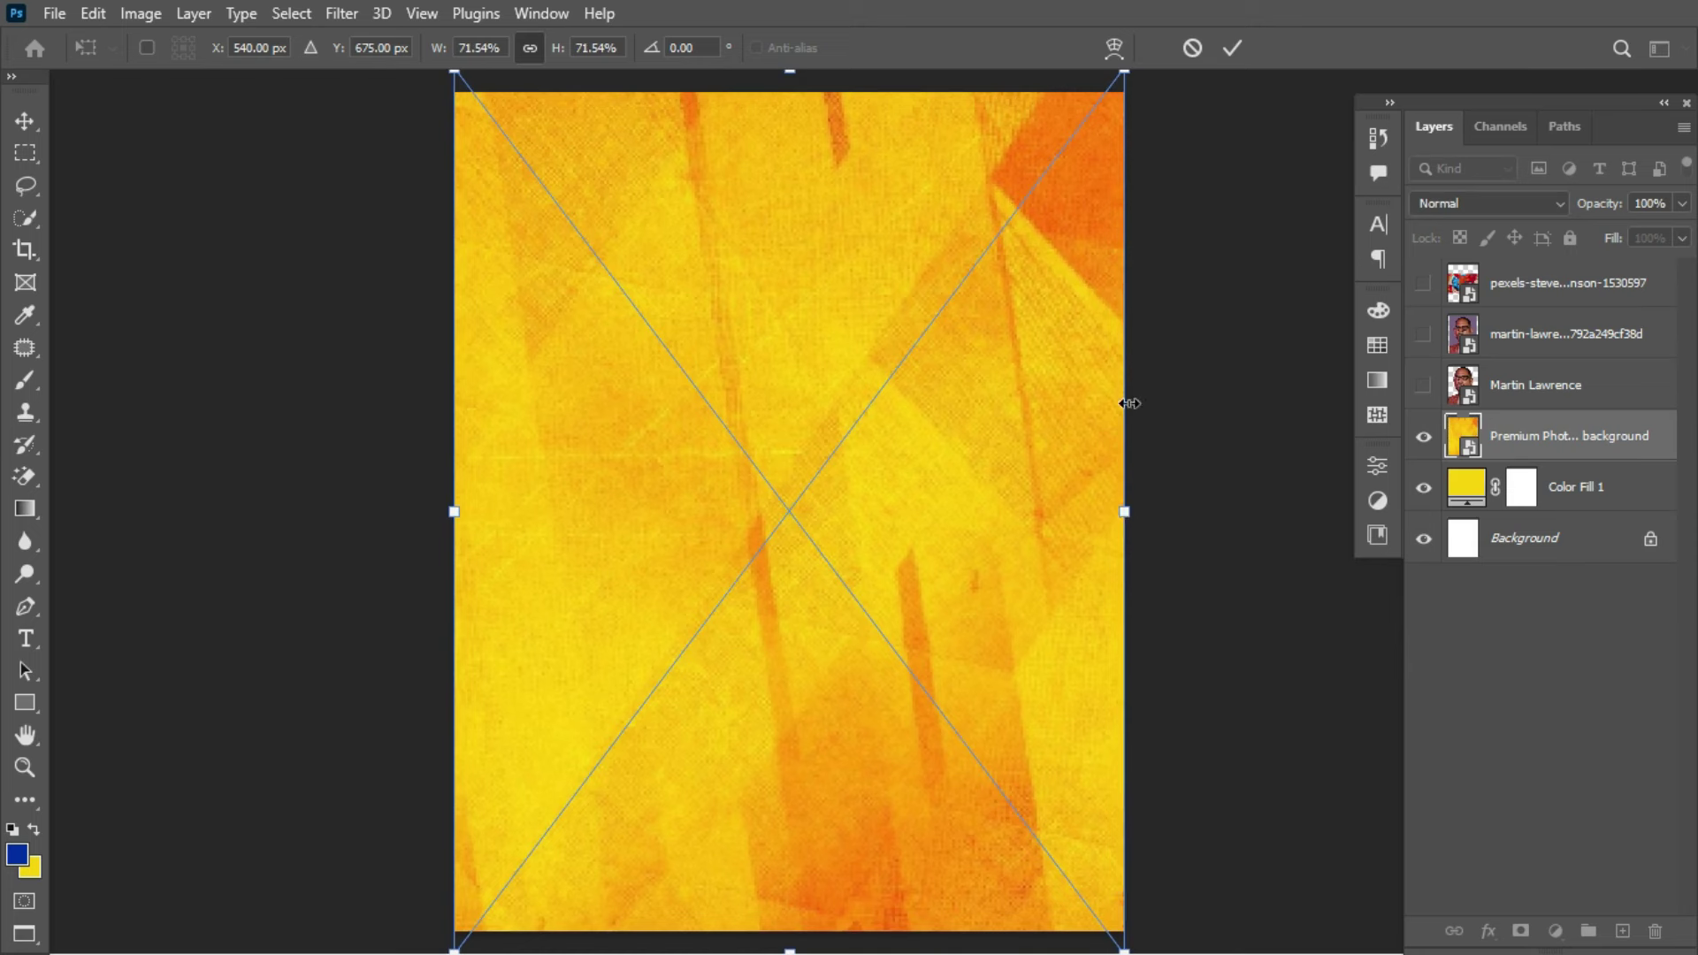
left_click(1234, 48)
key("t")
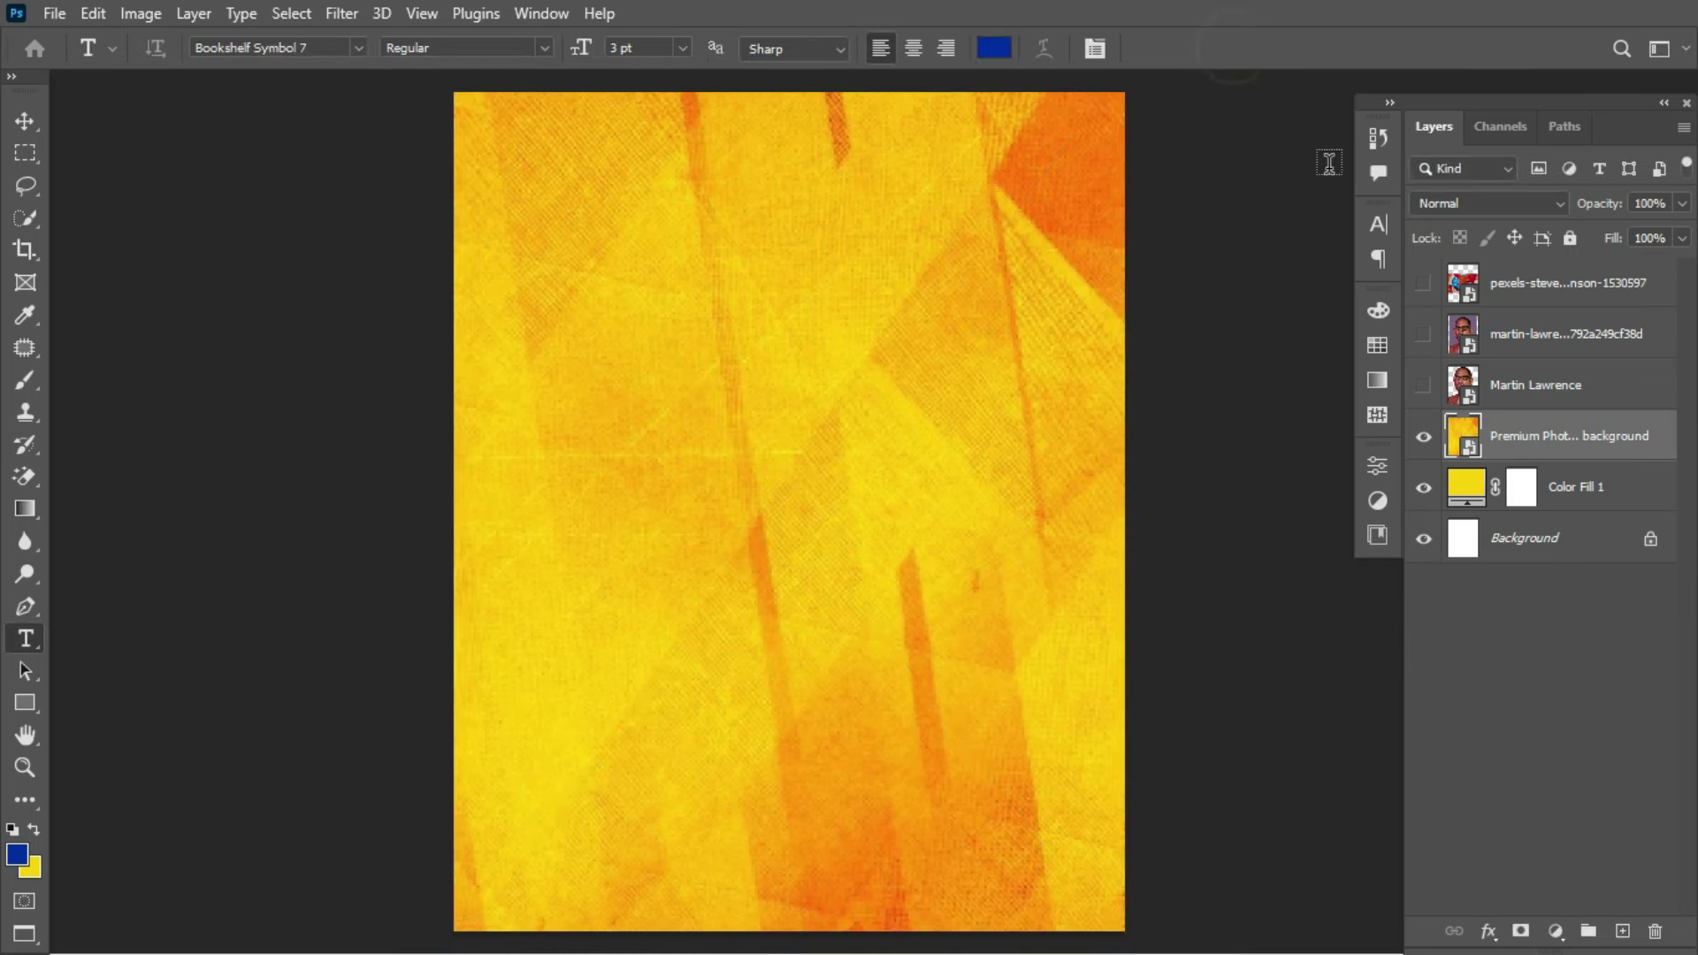
left_click(1539, 205)
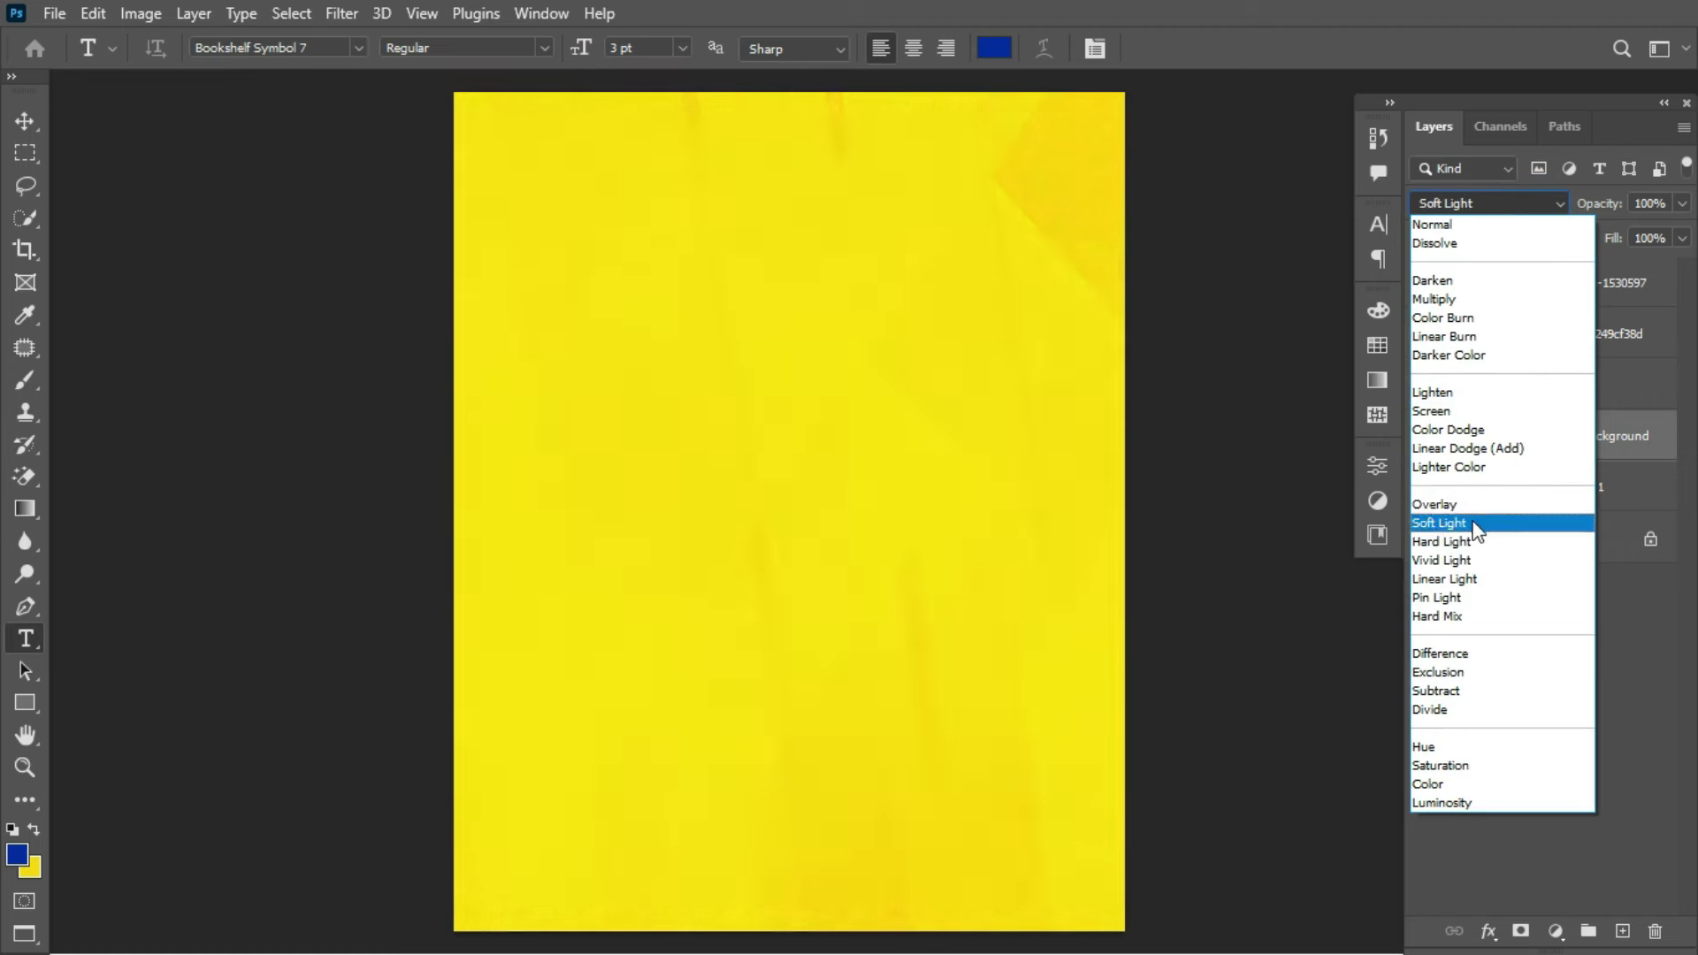
left_click(1472, 541)
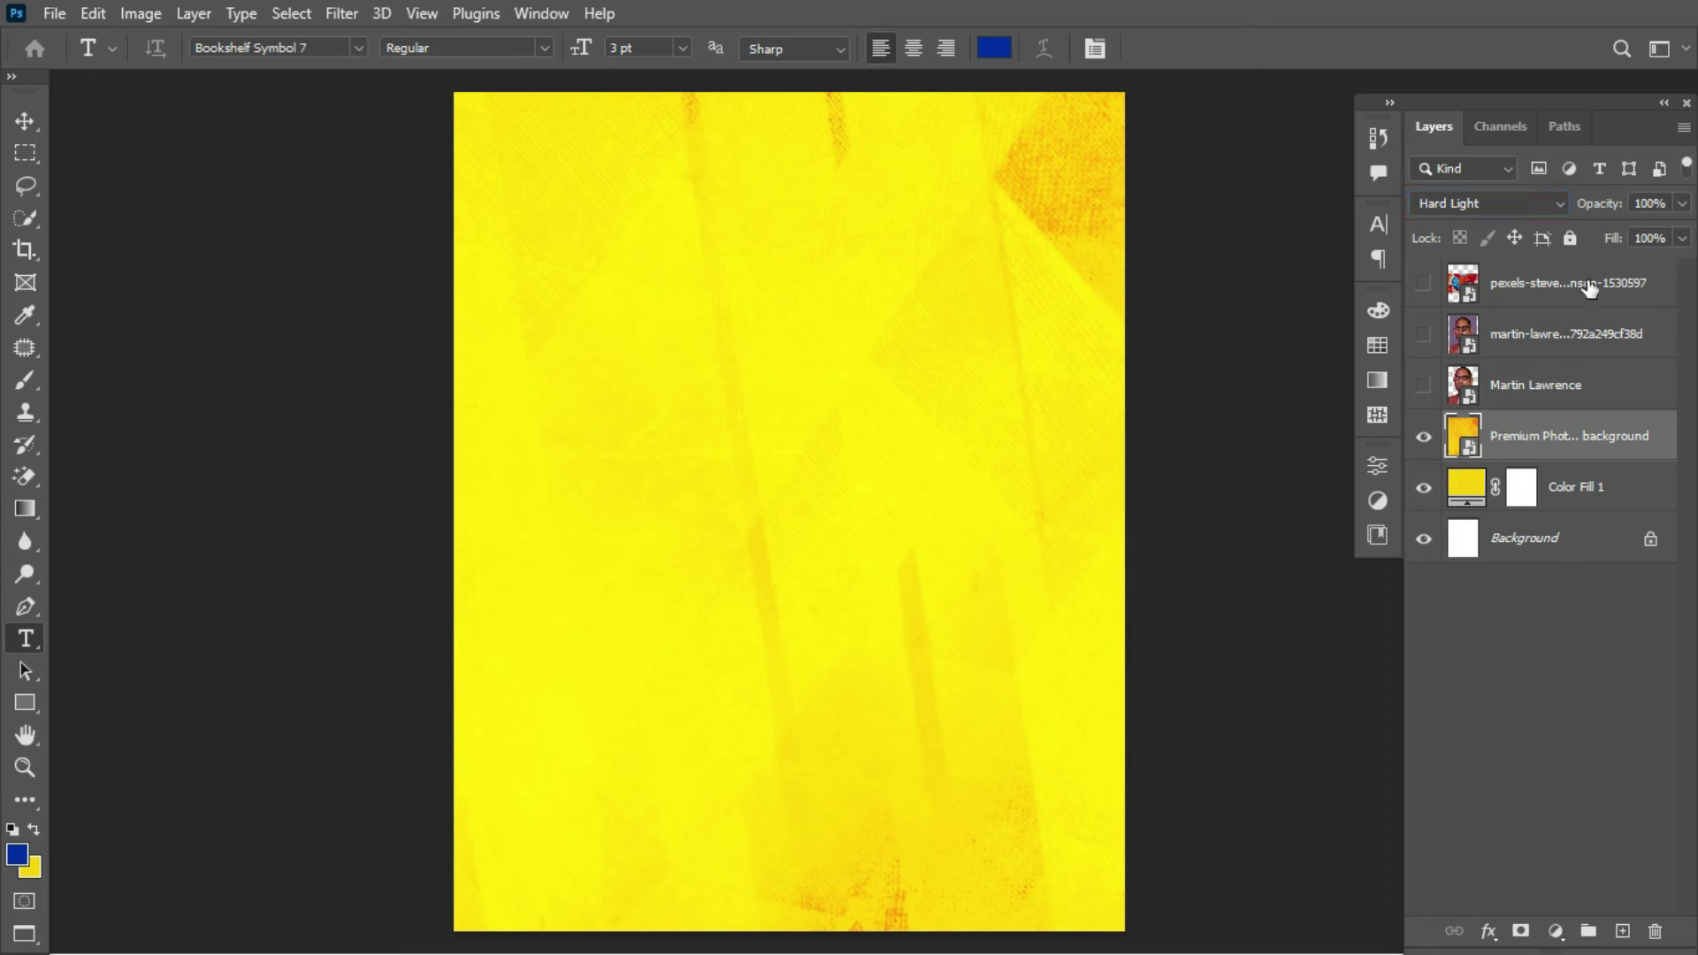
Step: Move the pexels painting layer directly above the yellow-orange texture layer, shown and rotated 90° clockwise
left_click_drag(1589, 287, 1556, 418)
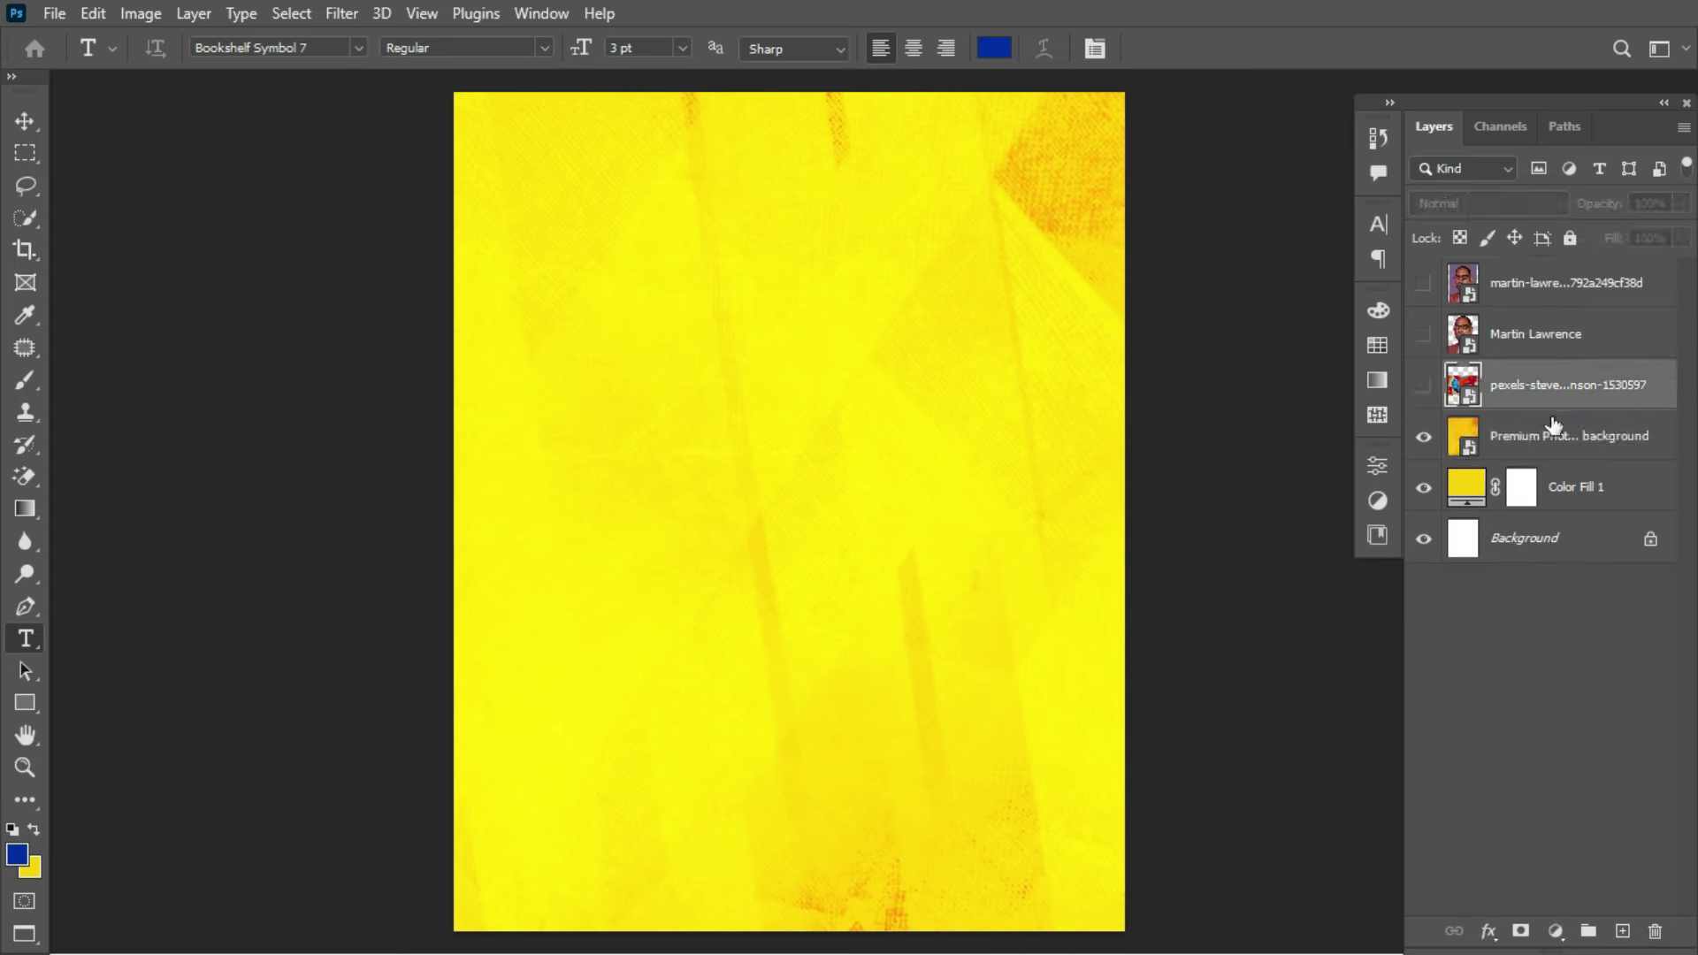
left_click(1419, 384)
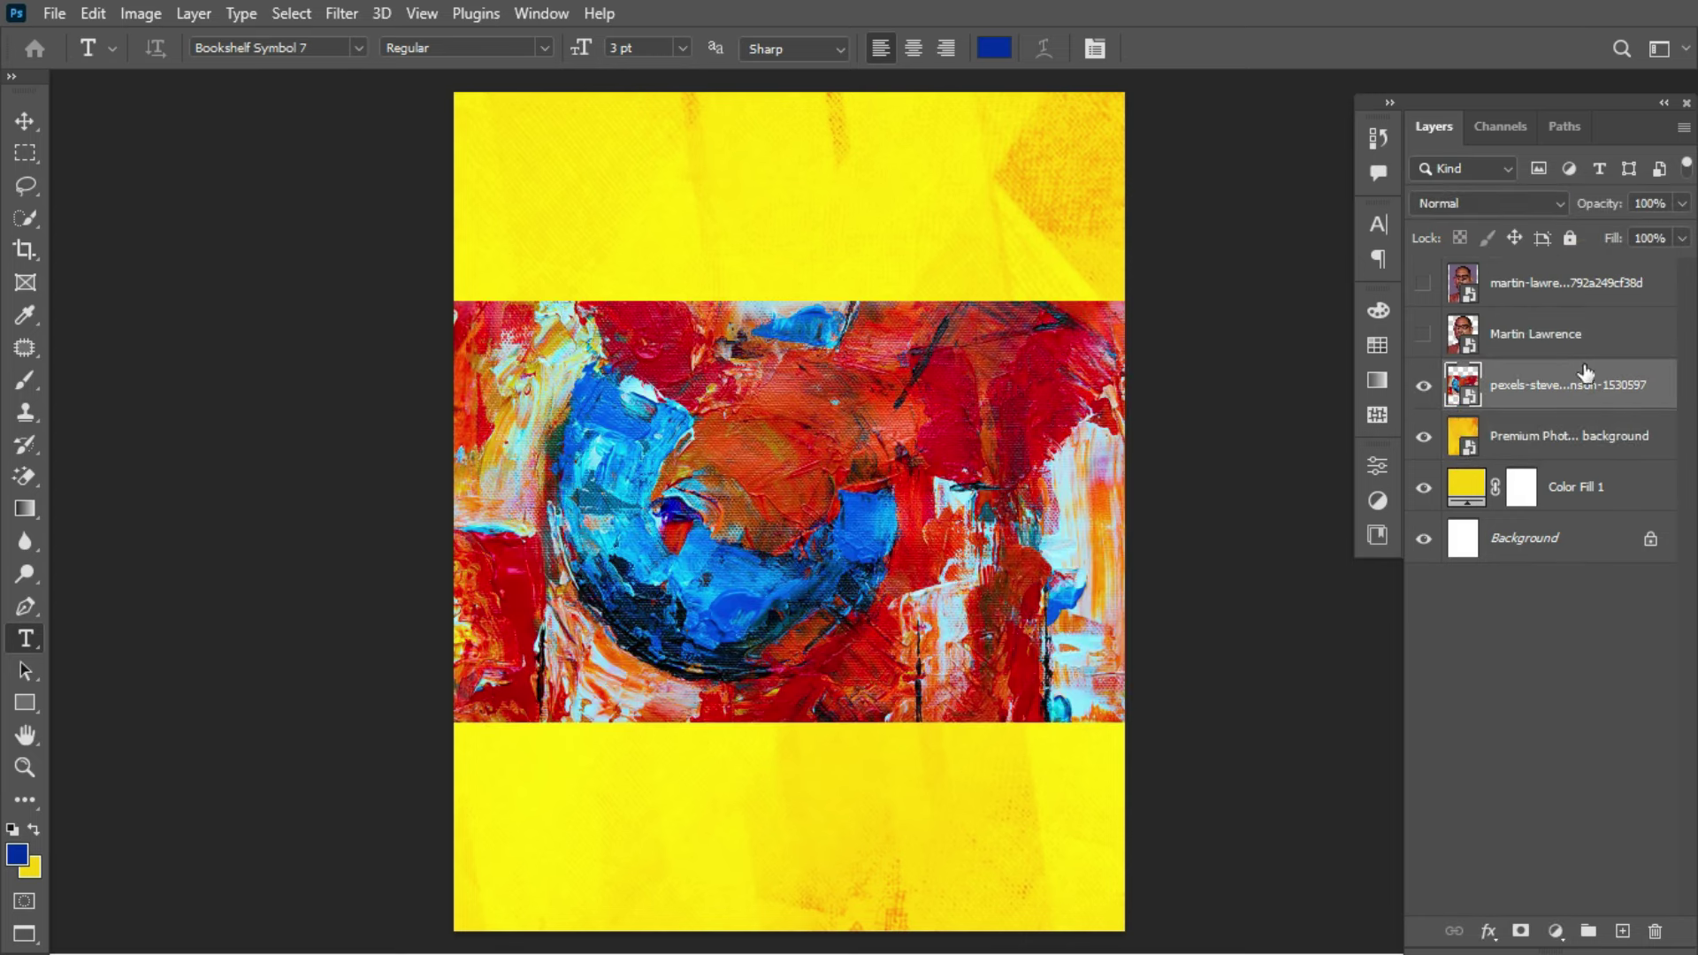
key("ctrl+t")
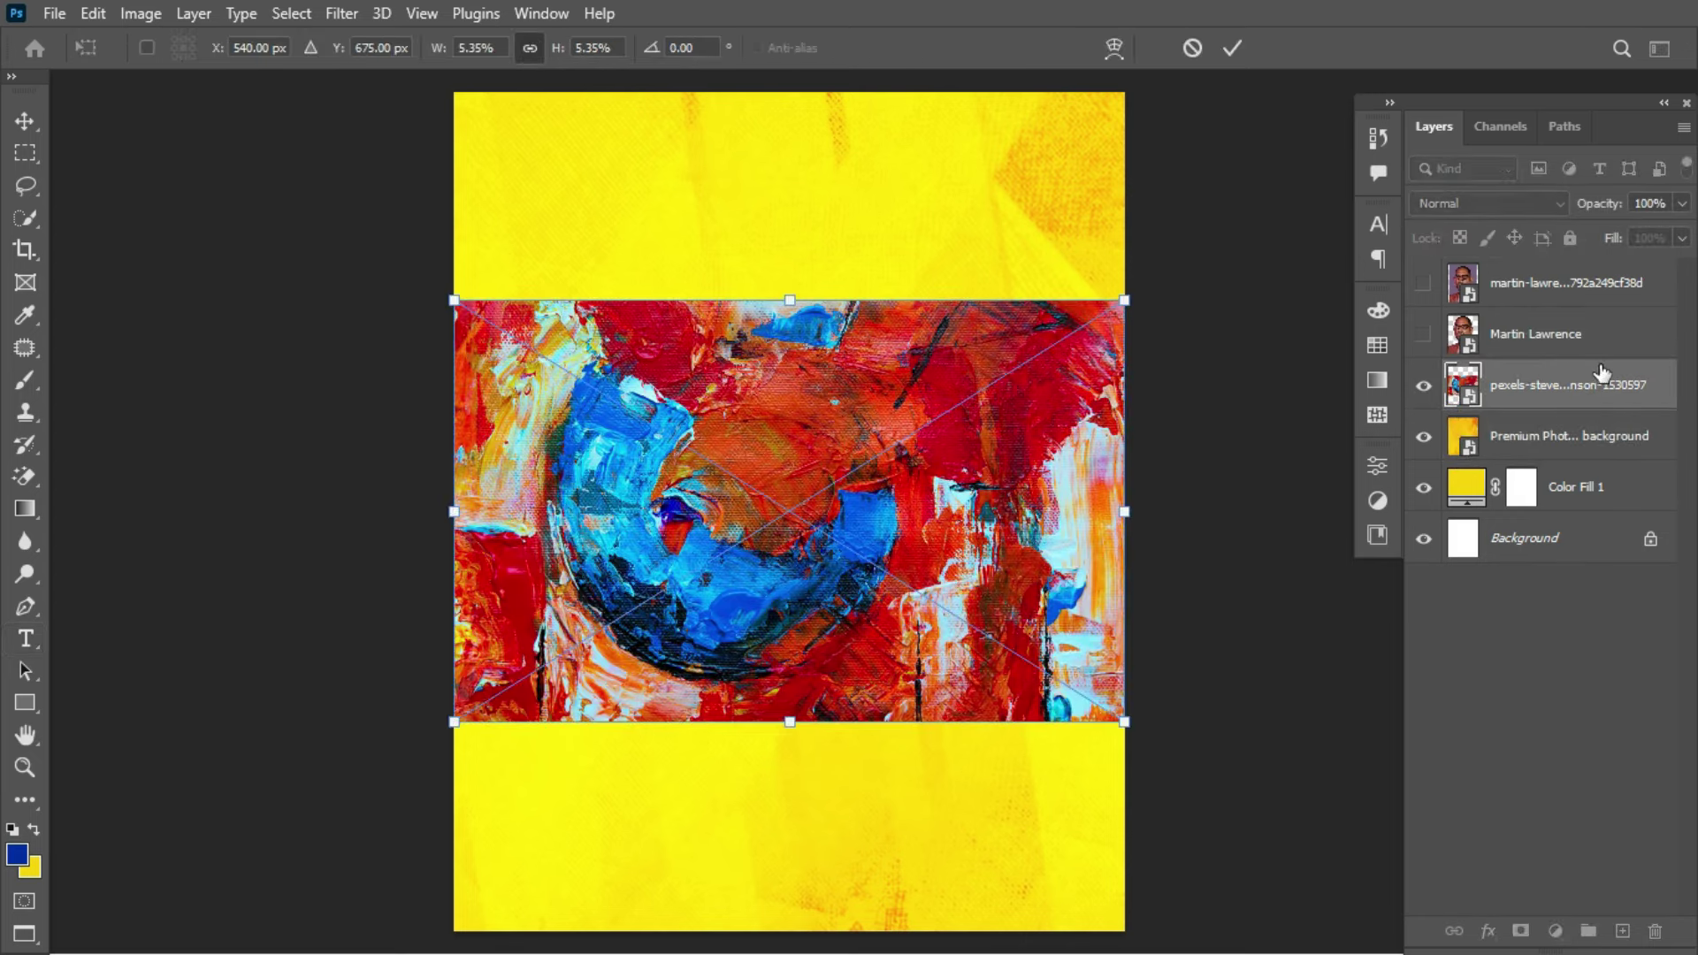
right_click(982, 460)
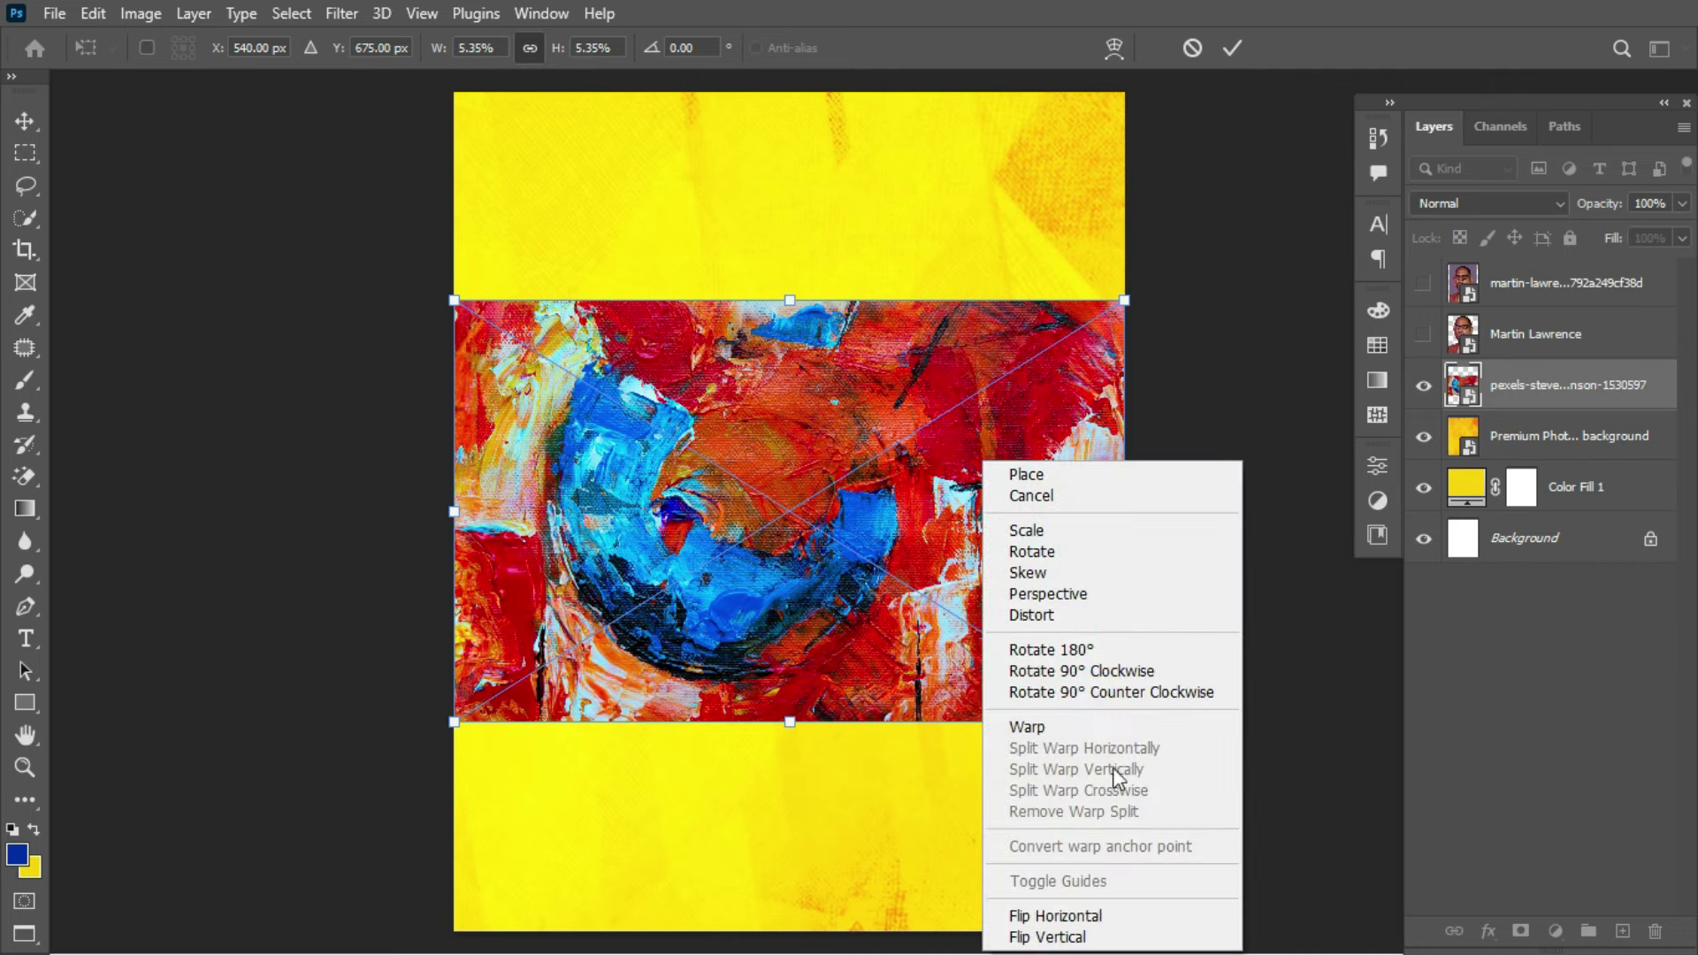
left_click(1141, 669)
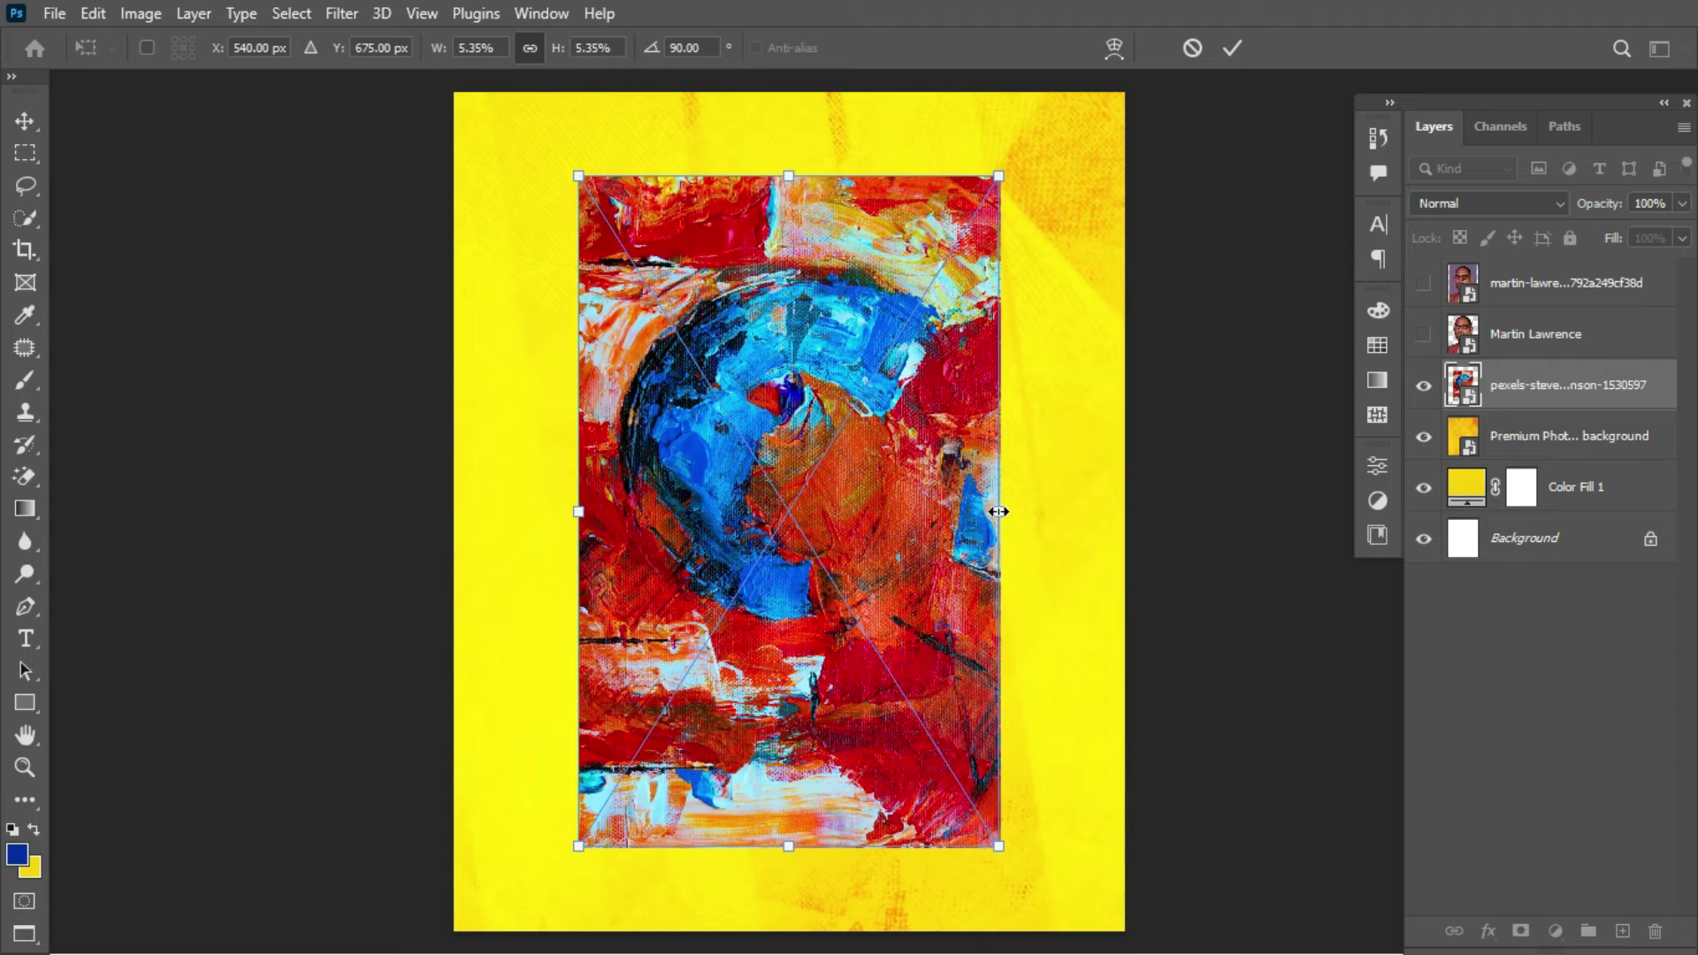
Step: Scale the rotated painting to 8.52% to fill the canvas and set its blend mode to Overlay
left_click_drag(997, 511, 1123, 533)
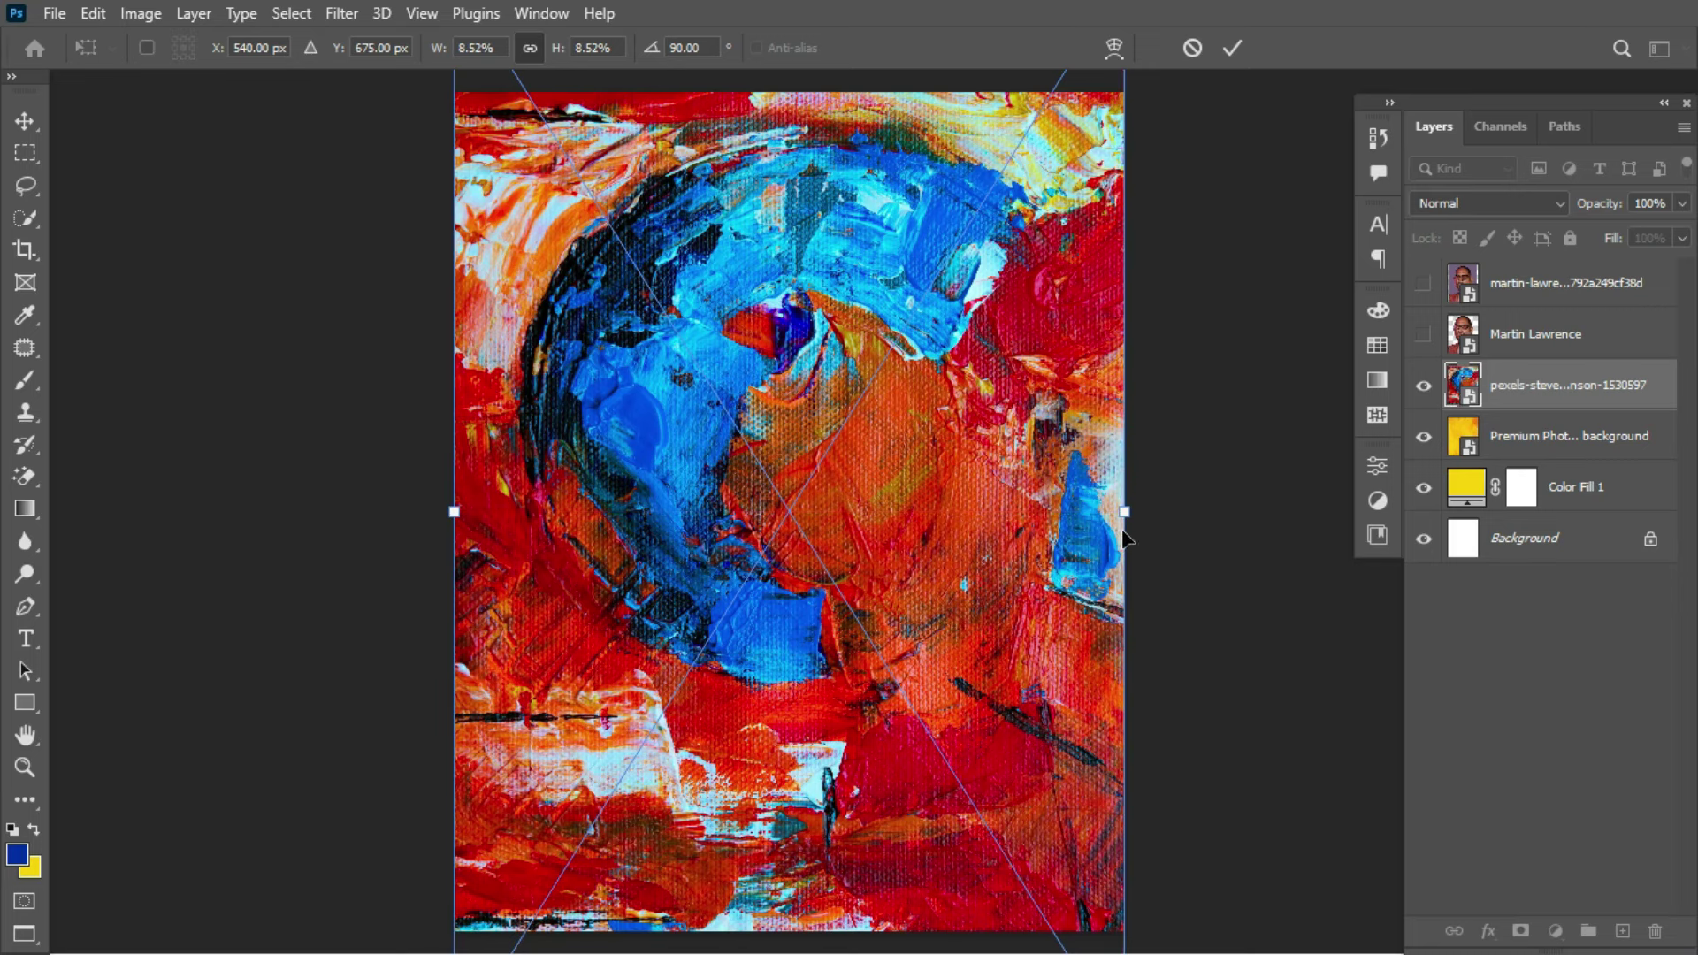
key("t")
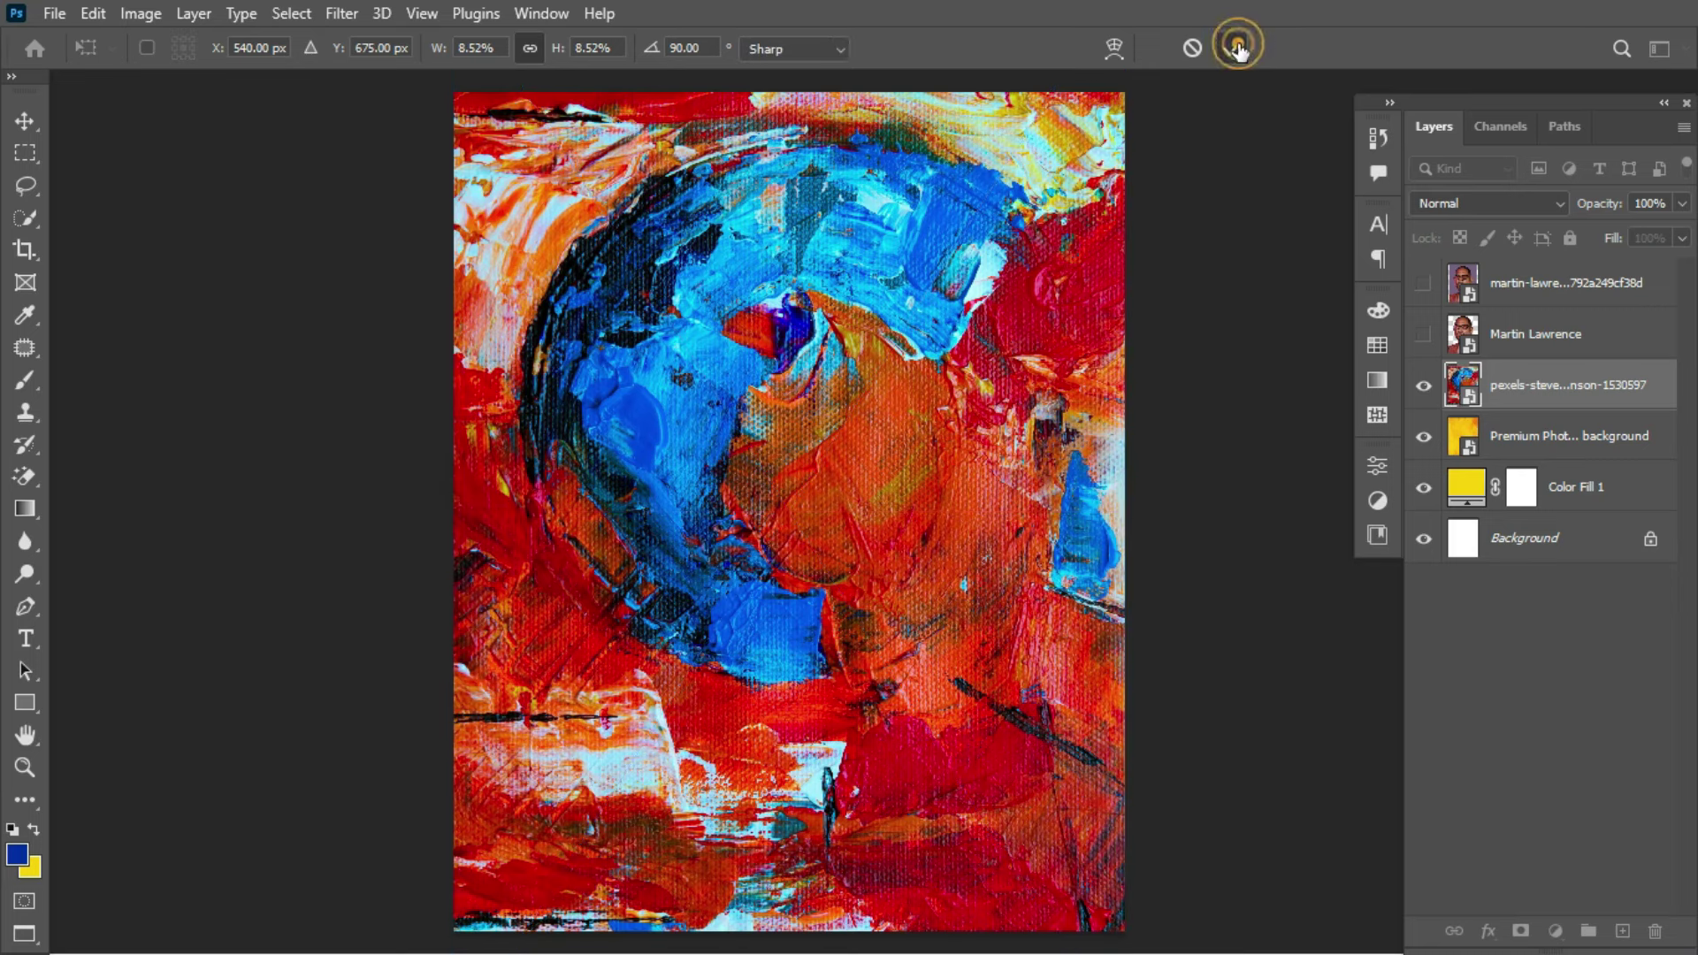
left_click(1234, 49)
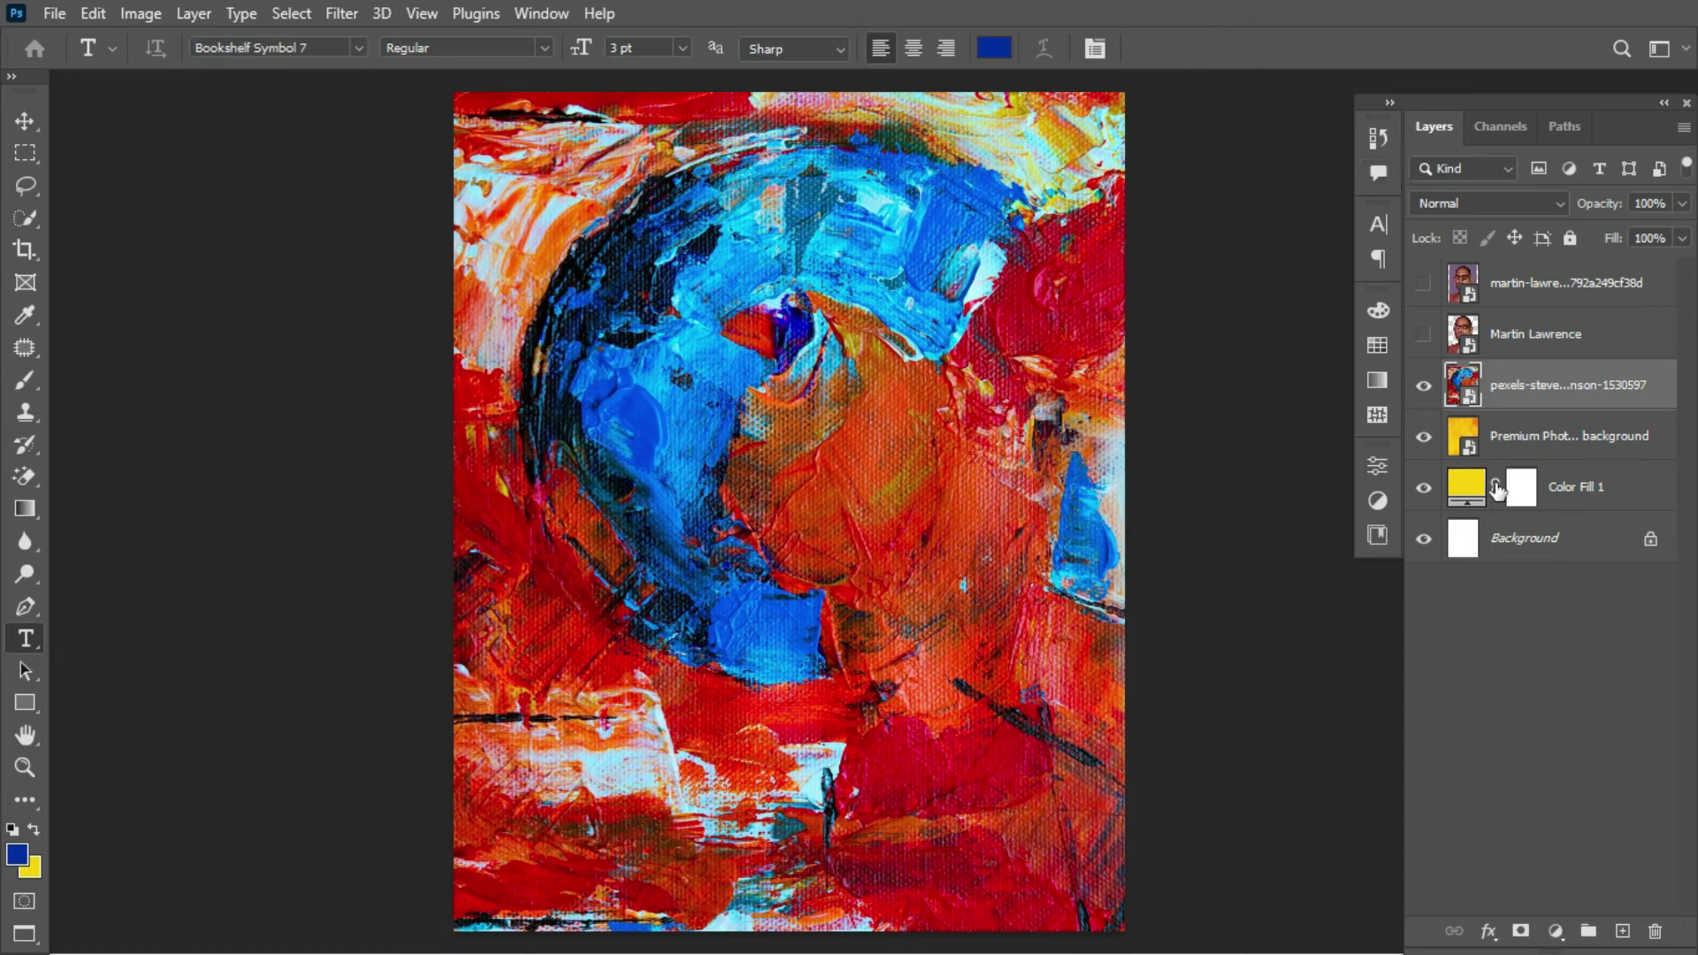
left_click(1544, 208)
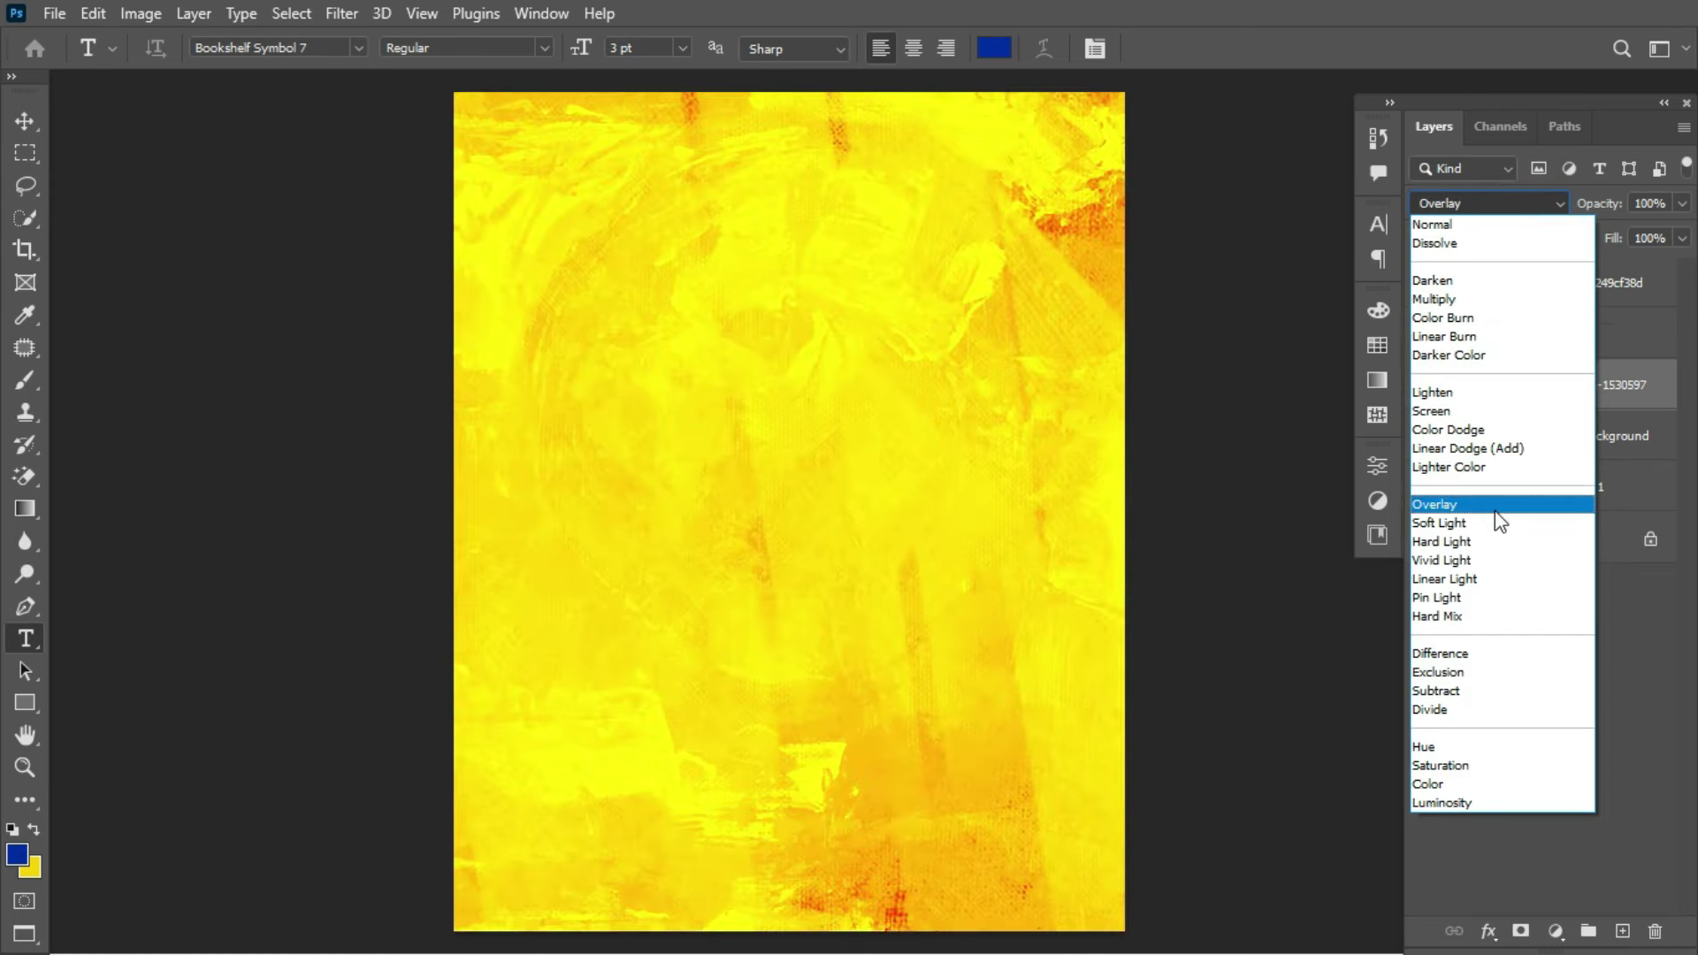
left_click(1497, 510)
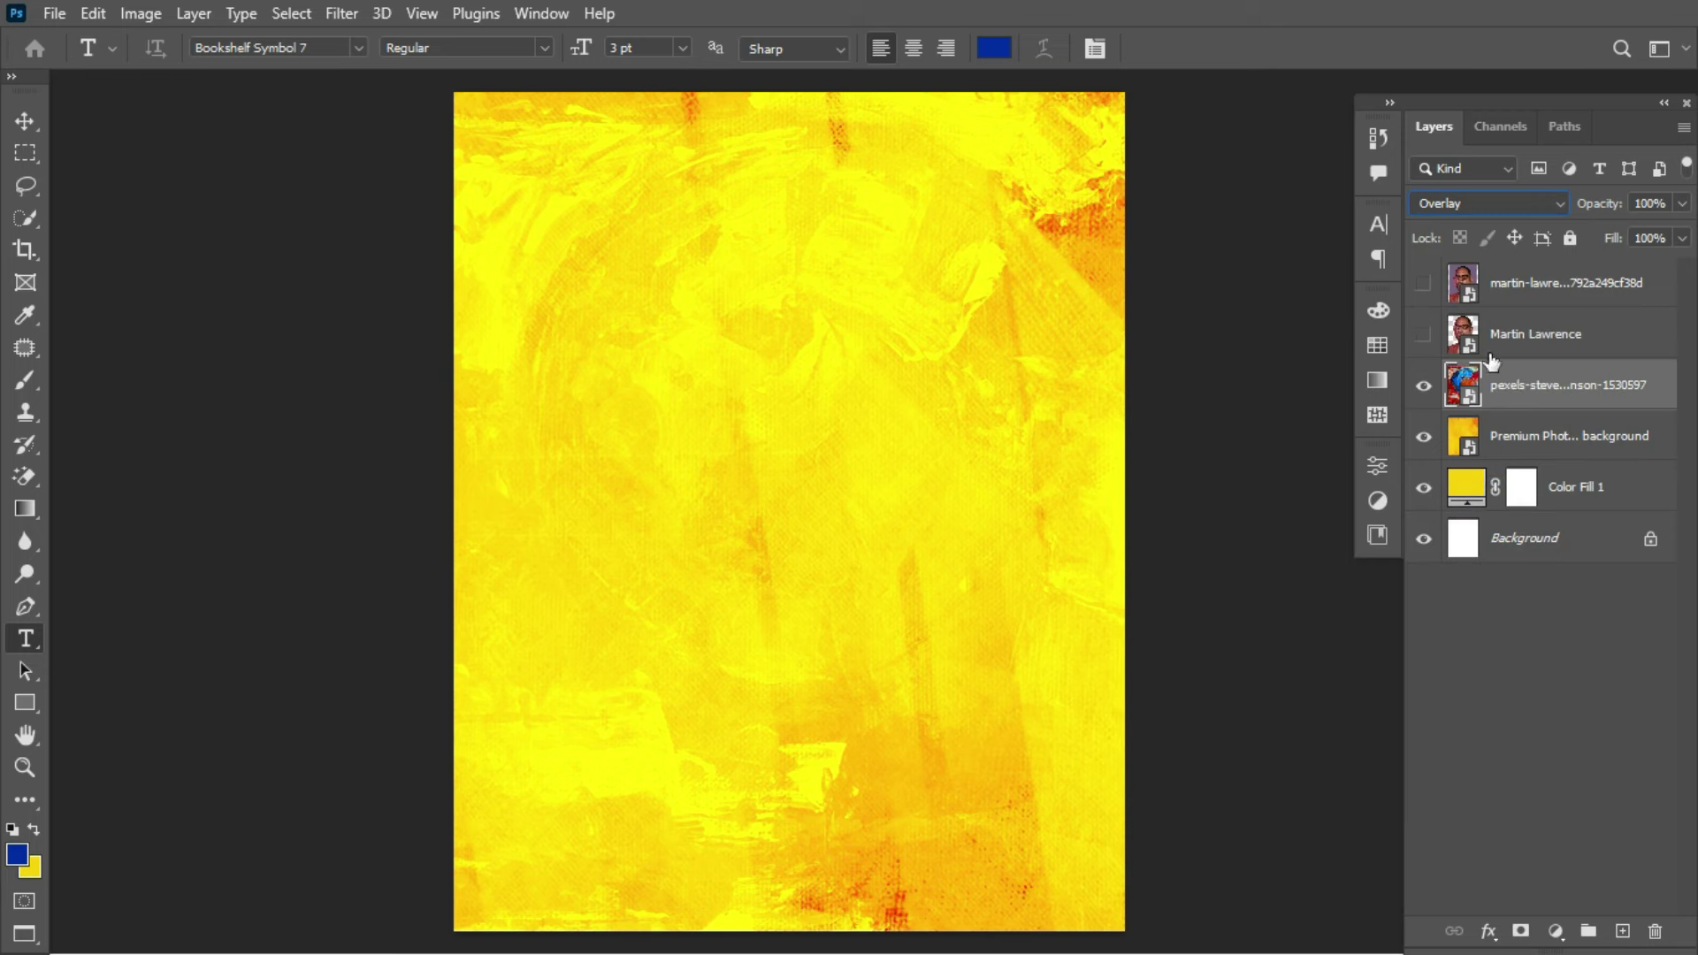
Step: Move the purple-background portrait layer beneath the Martin Lawrence layer and show it
left_click_drag(1537, 284, 1423, 353)
left_click(1424, 342)
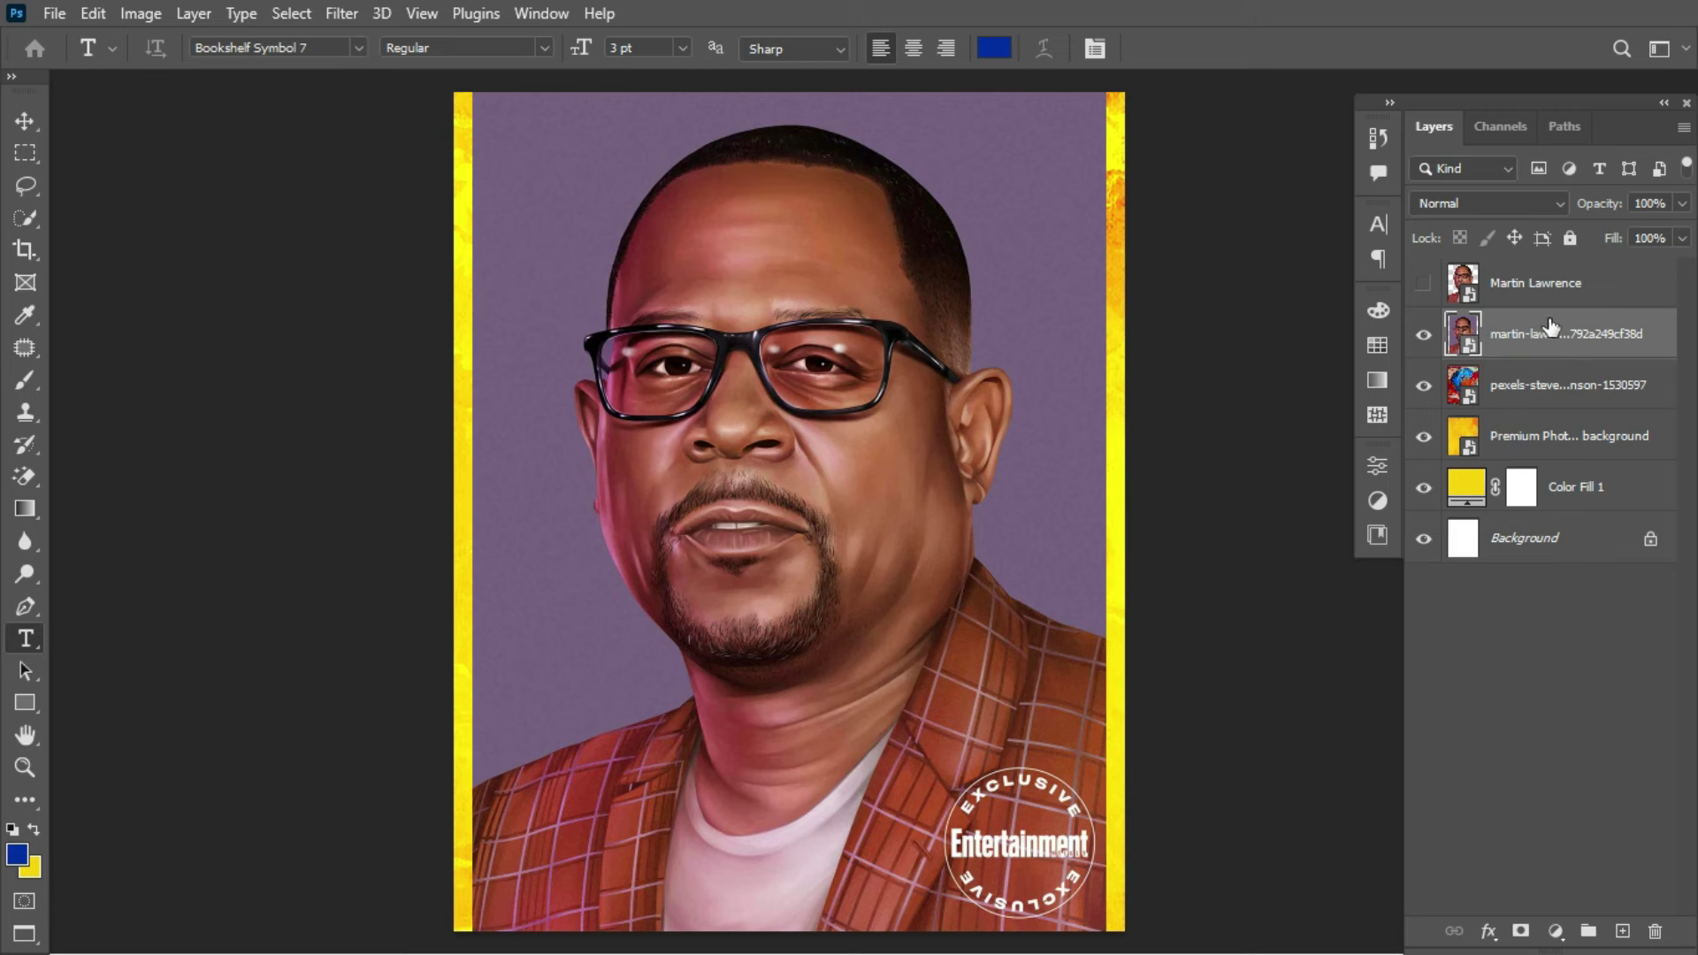
left_click(1423, 335)
left_click(1423, 335)
Step: Select the man on the purple-background portrait layer using automatic subject selection
left_click(1578, 332)
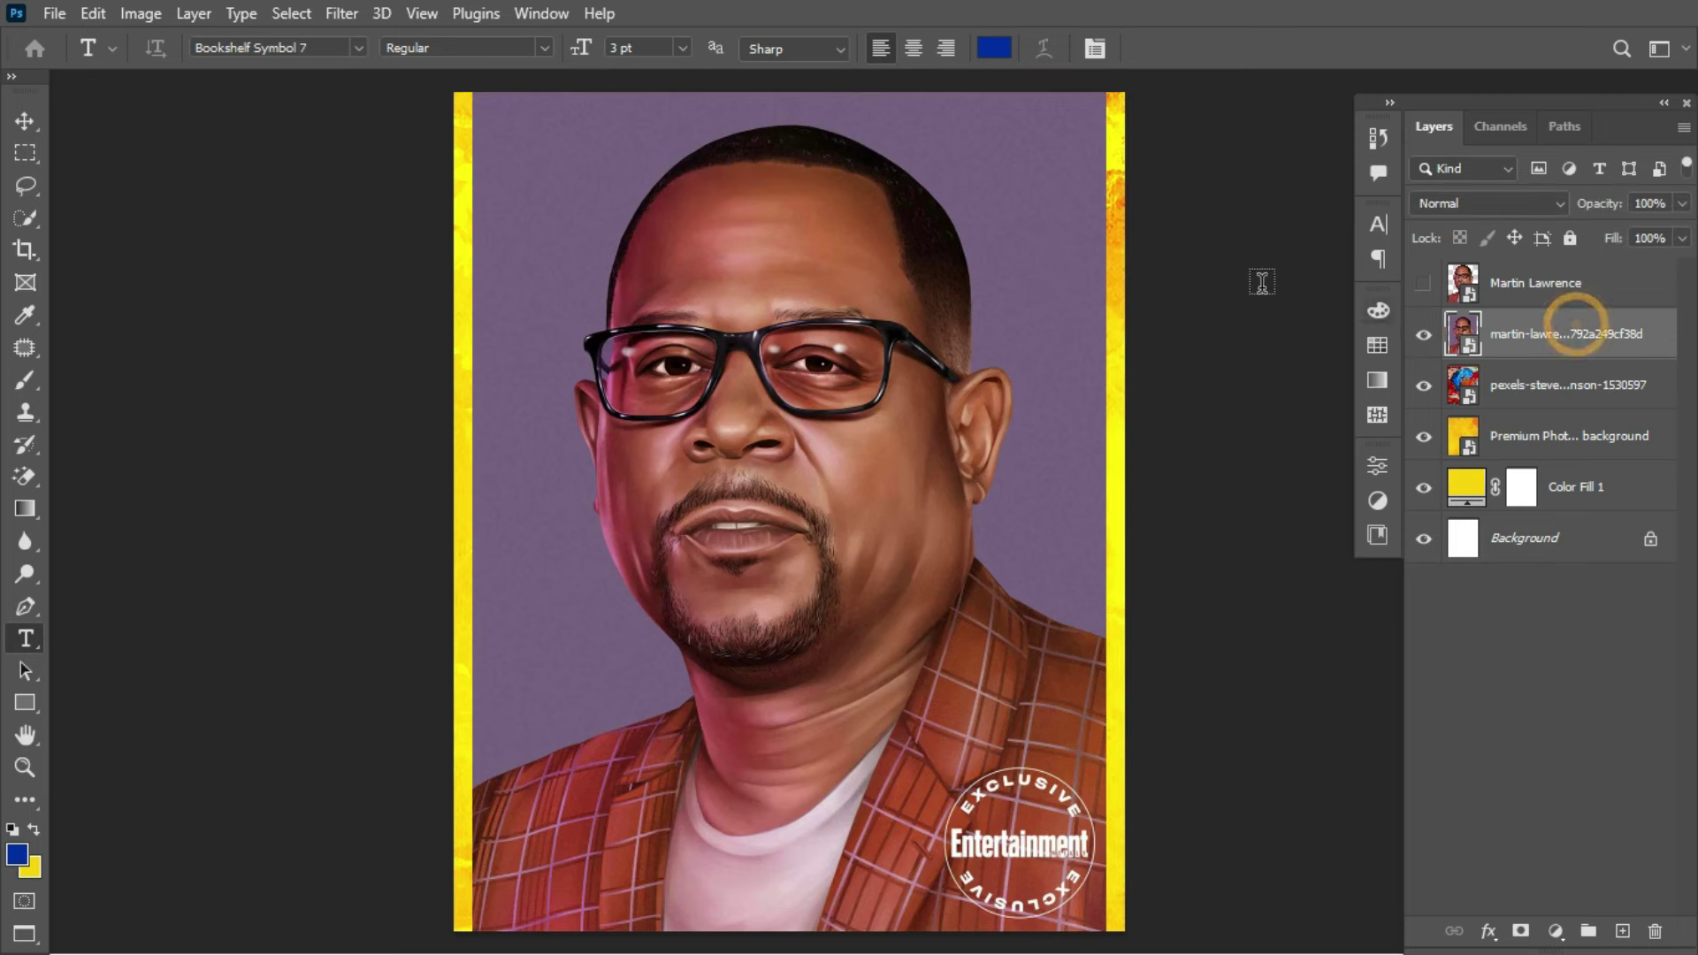
left_click(300, 12)
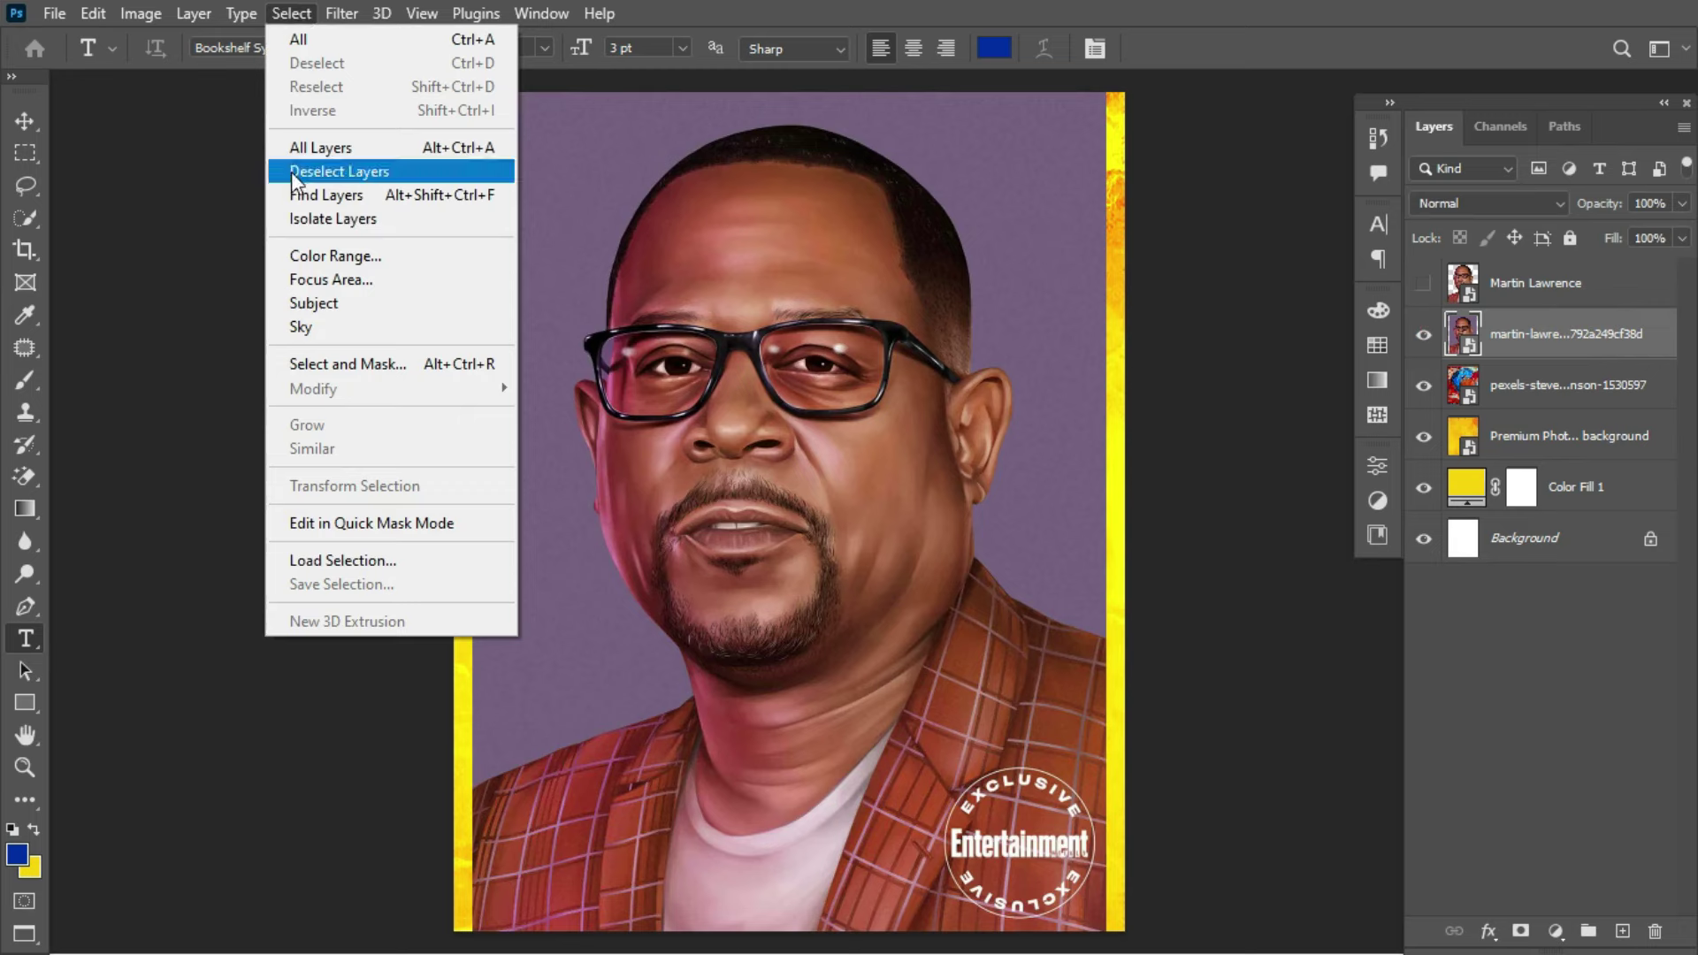
left_click(321, 304)
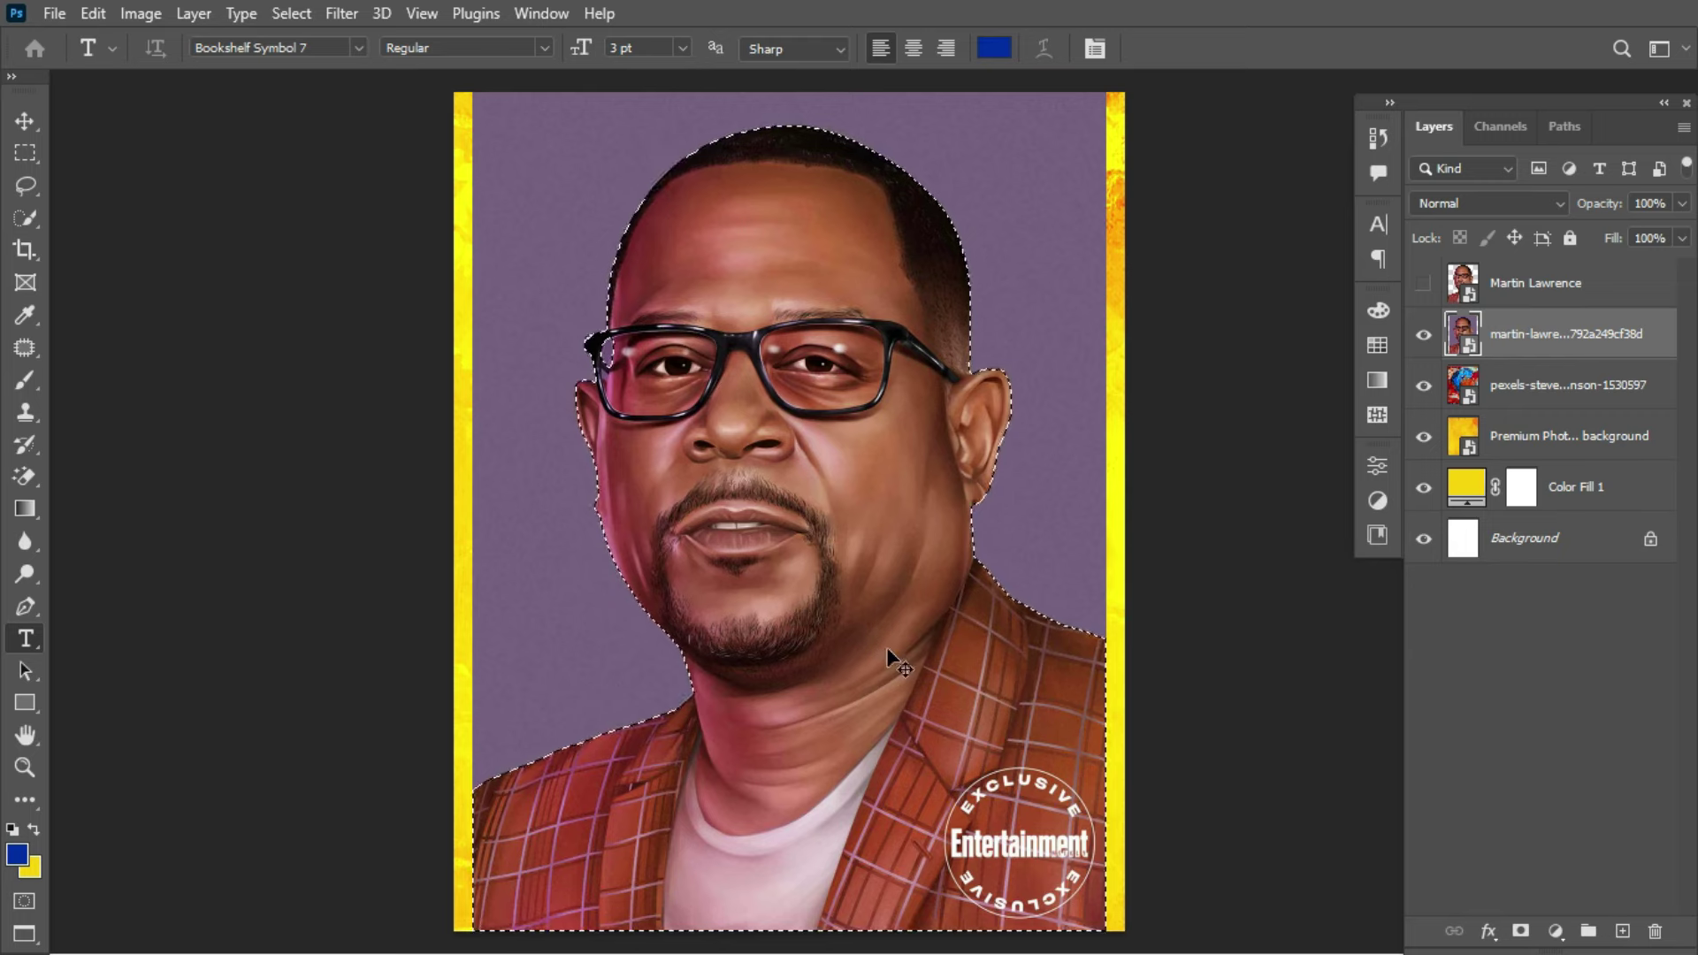
Step: Subtract the purple background gap beside the temple inside the glasses from the man's selection with the Lasso tool
key("ctrl+plus")
key("ctrl+plus")
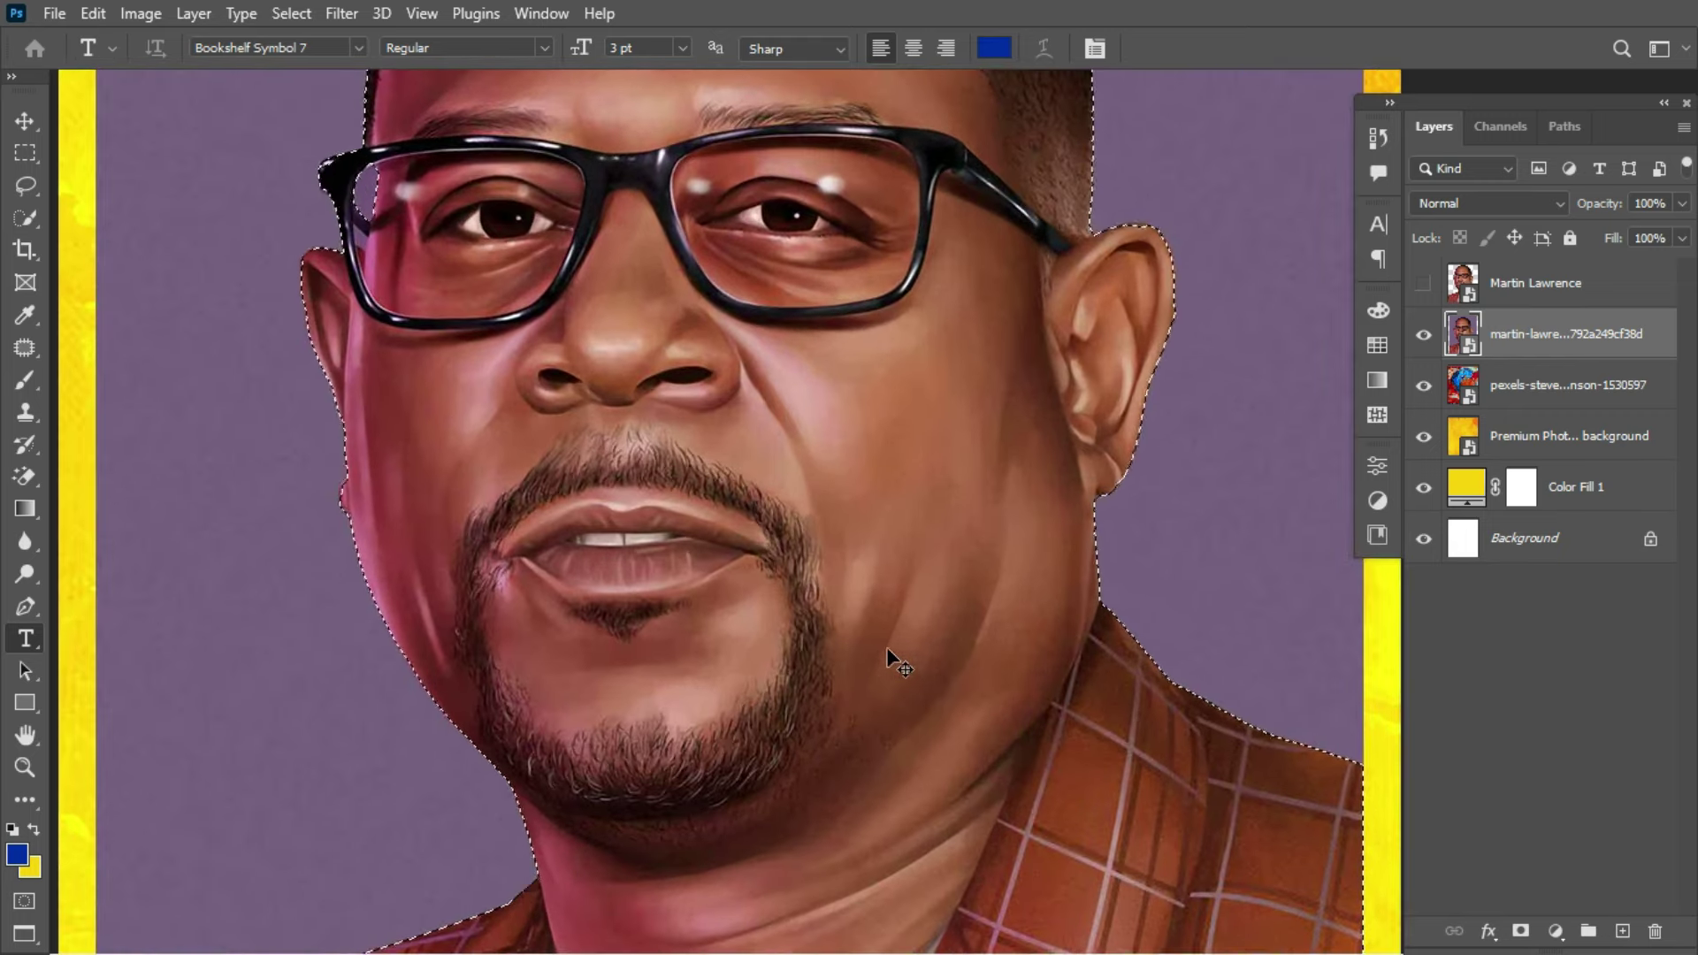
scroll(727, 531, "up", 3)
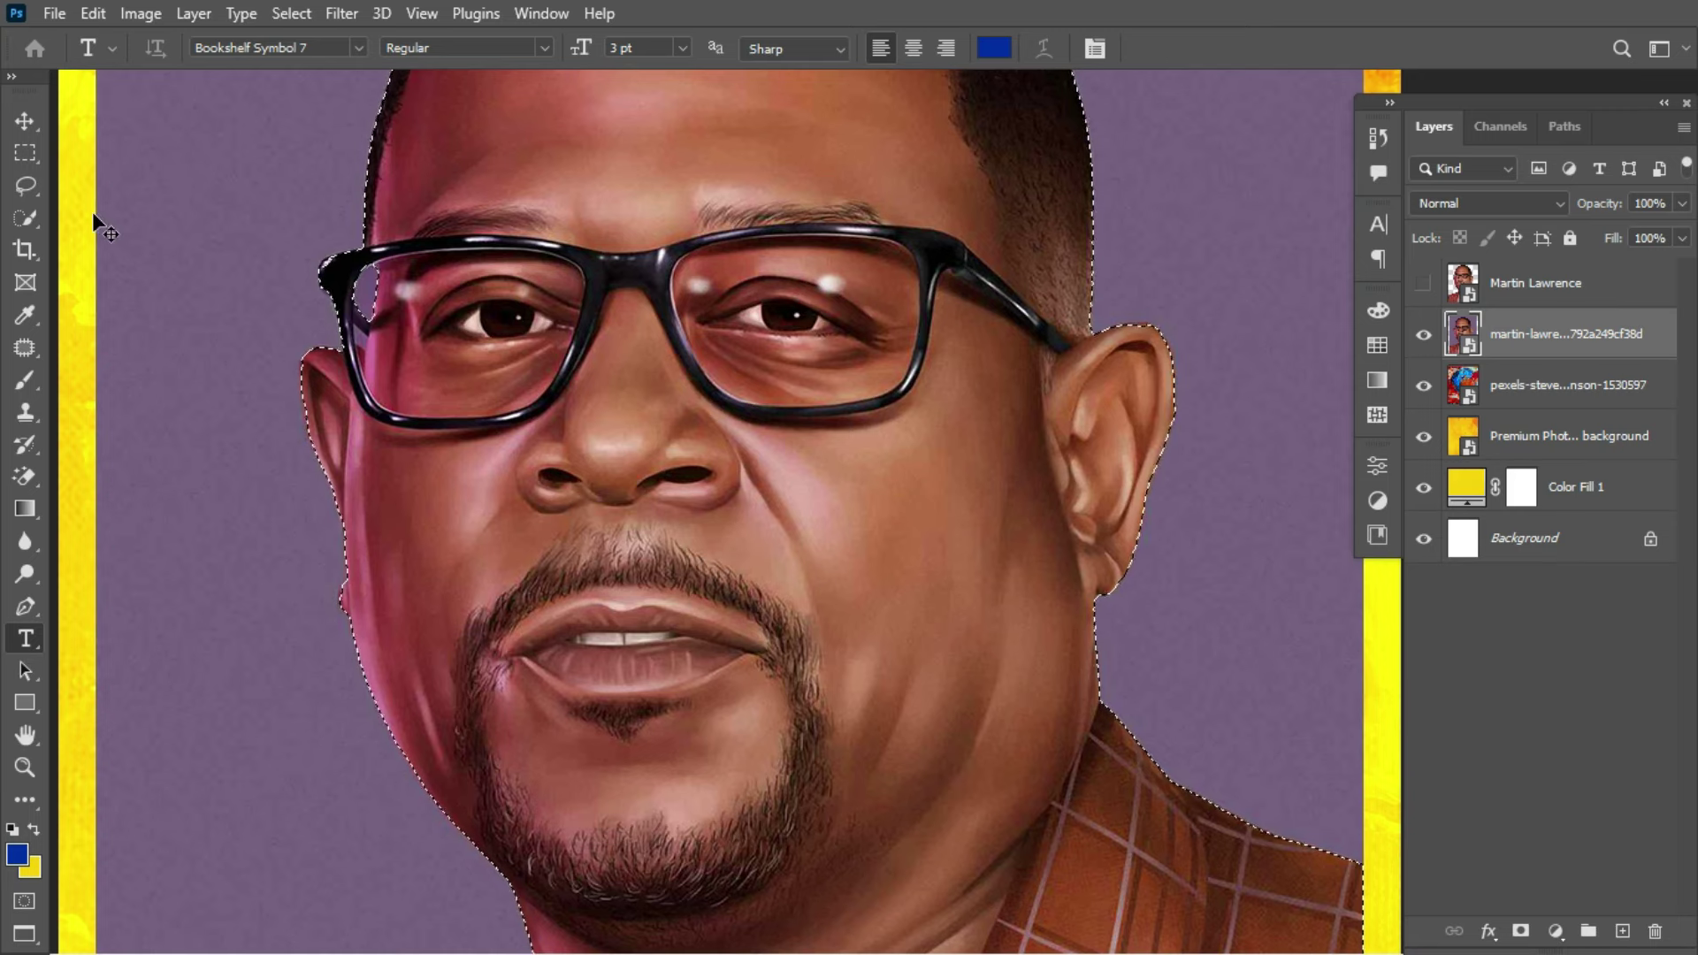
key("ctrl+plus")
scroll(540, 322, "left", 10)
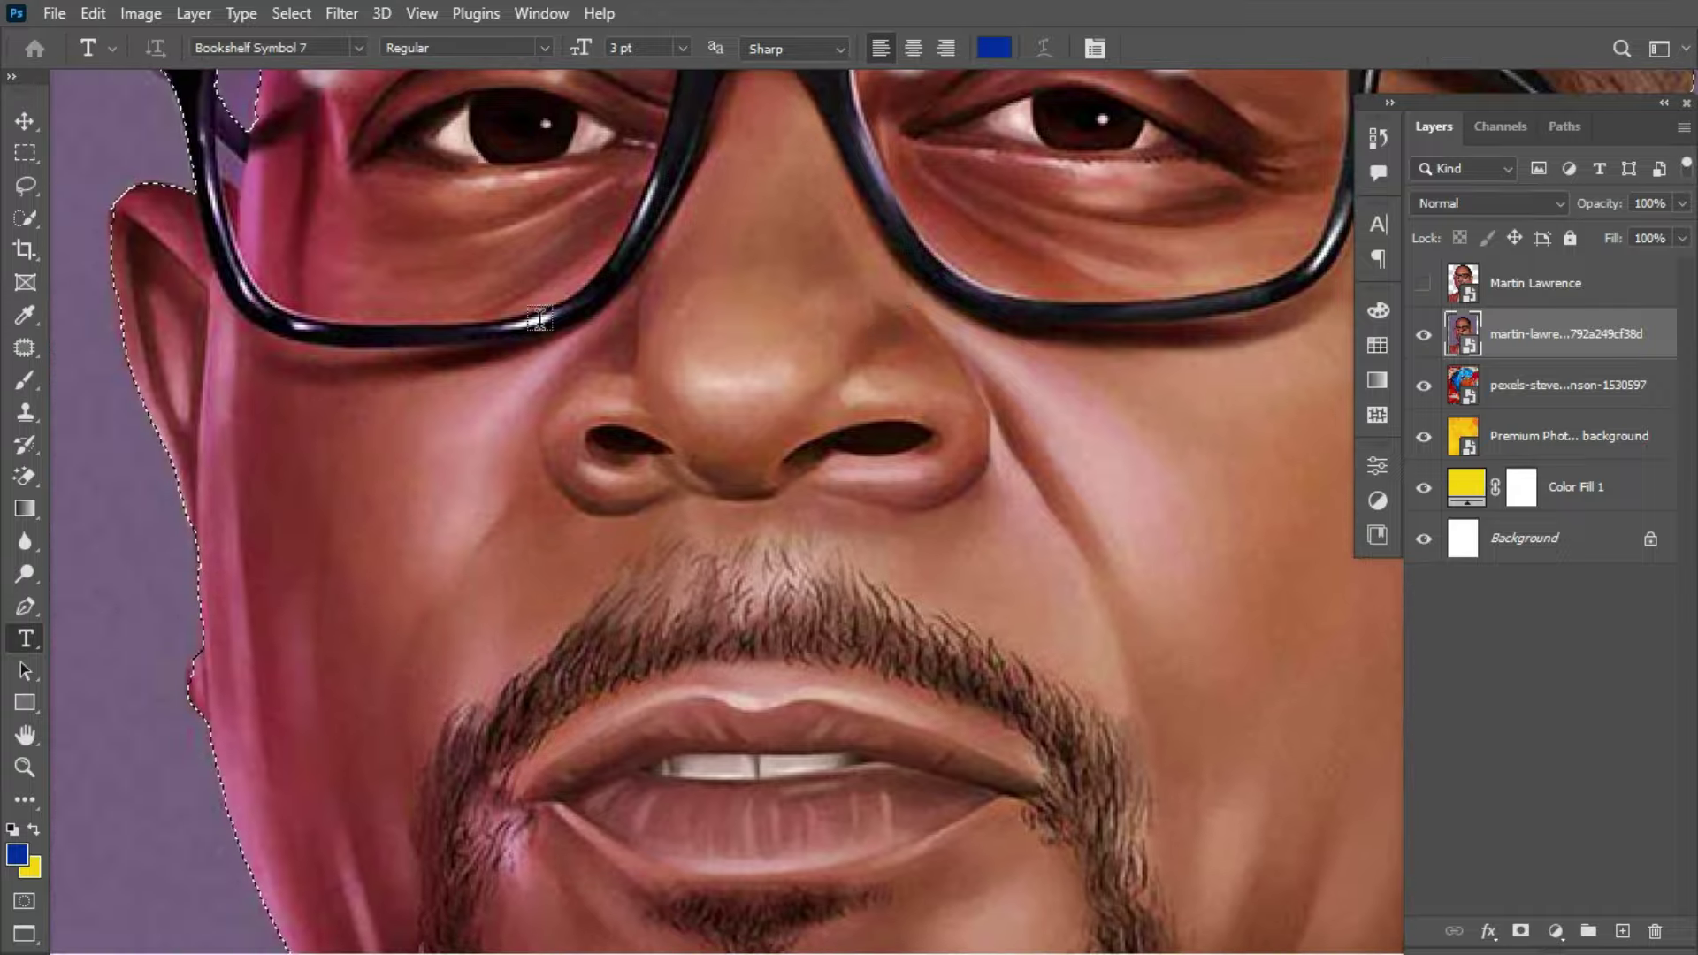
scroll(539, 322, "up", 5)
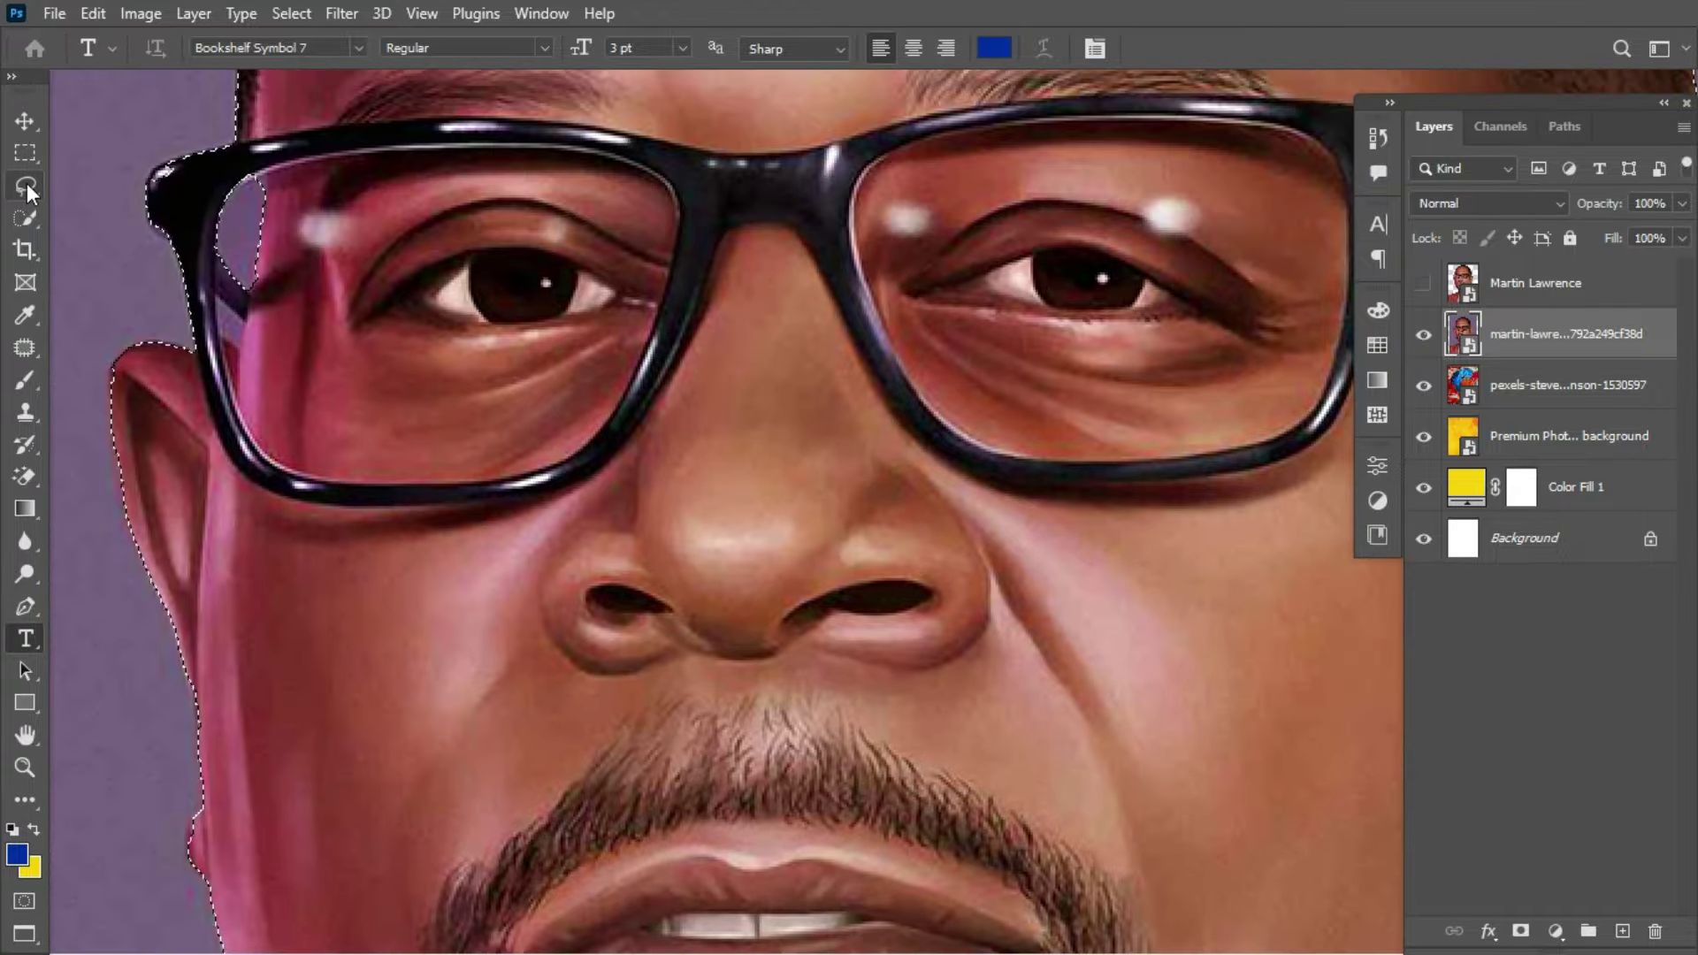
left_click(28, 189)
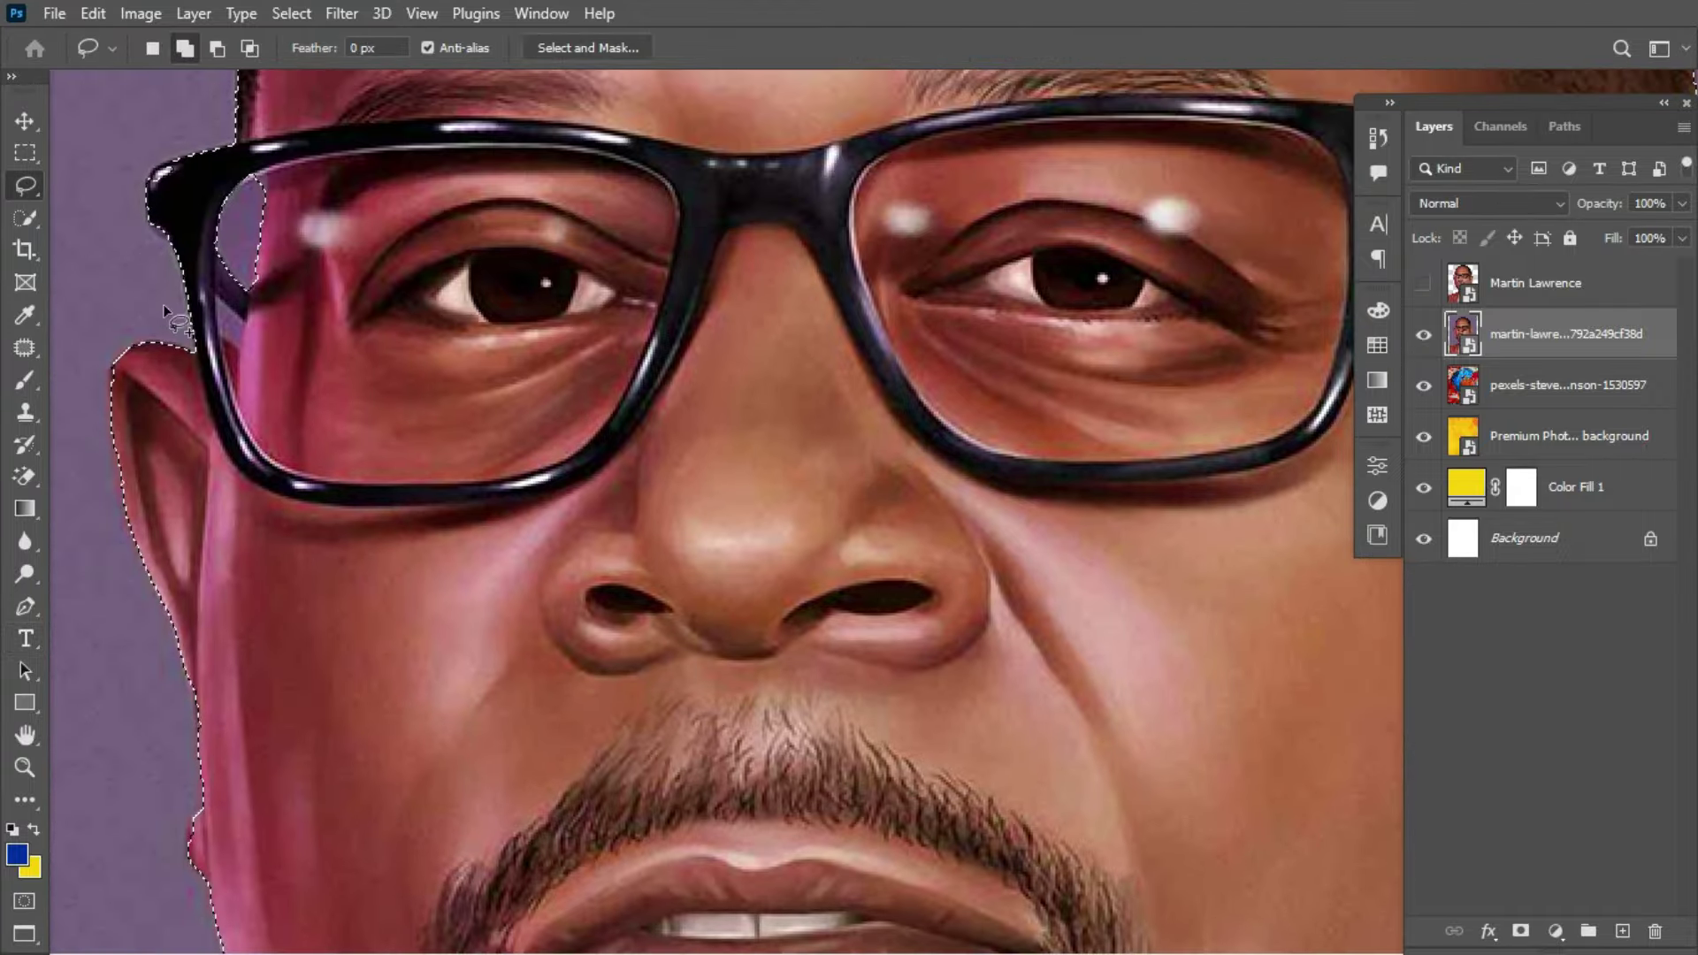
right_click(33, 187)
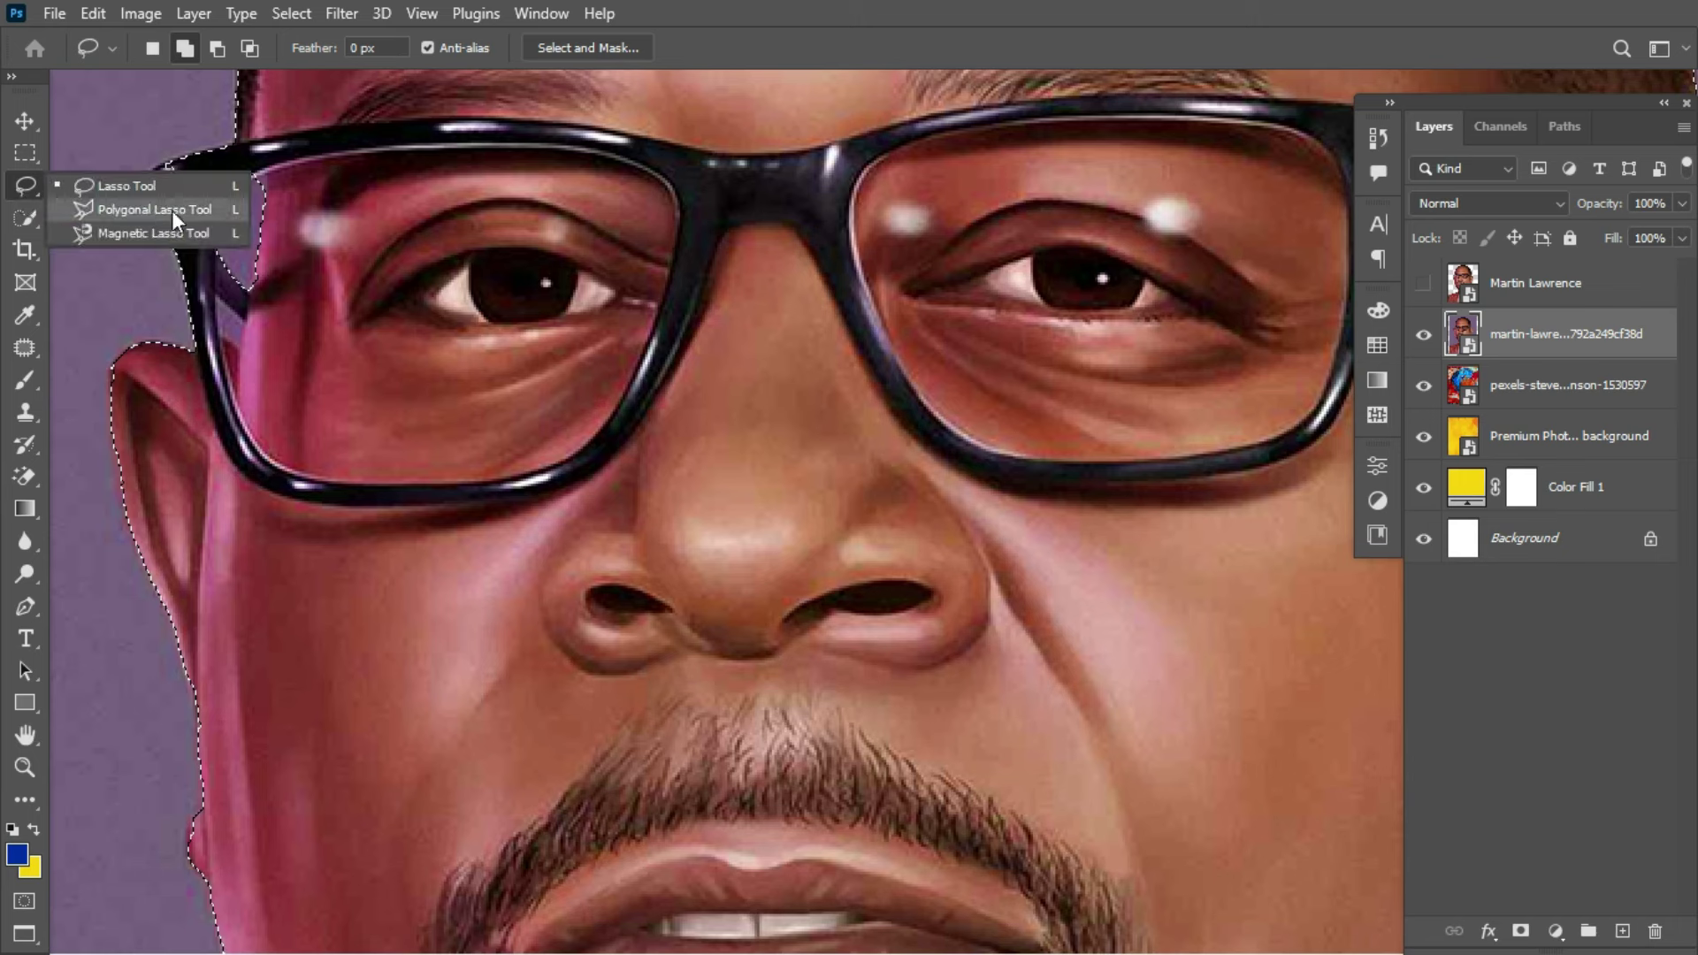
left_click(217, 190)
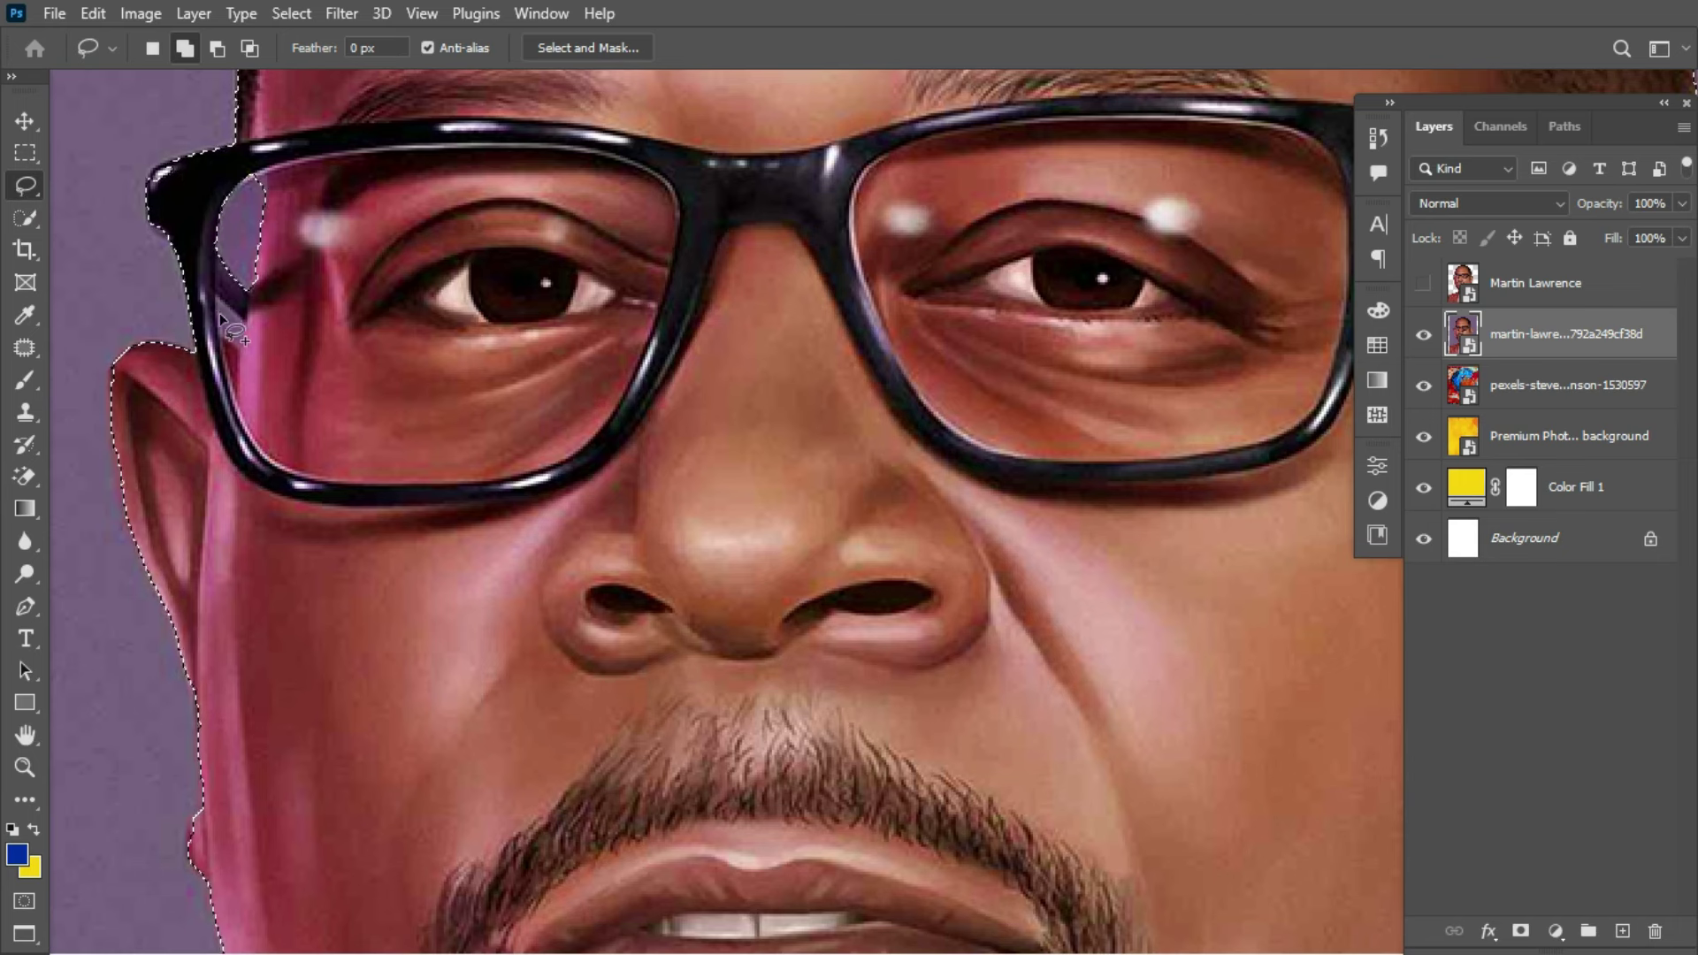
key("alt")
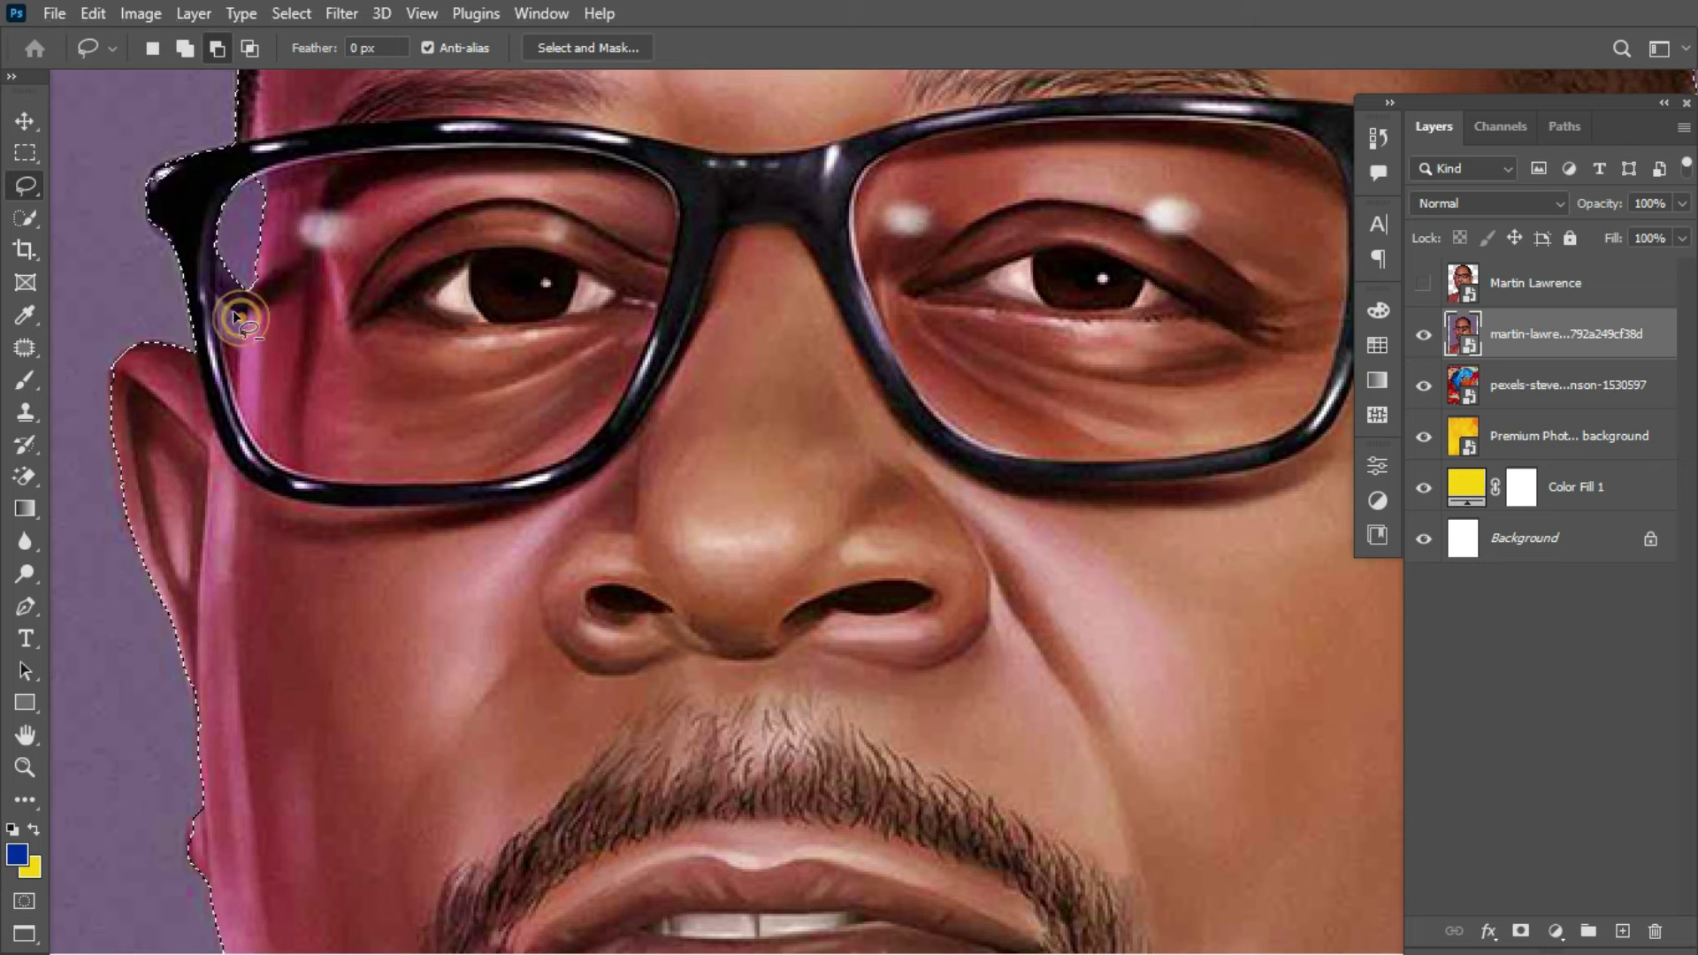
mouse_move(218, 295)
left_mouse_down()
mouse_move(220, 333)
mouse_move(240, 321)
left_mouse_up()
key("shift")
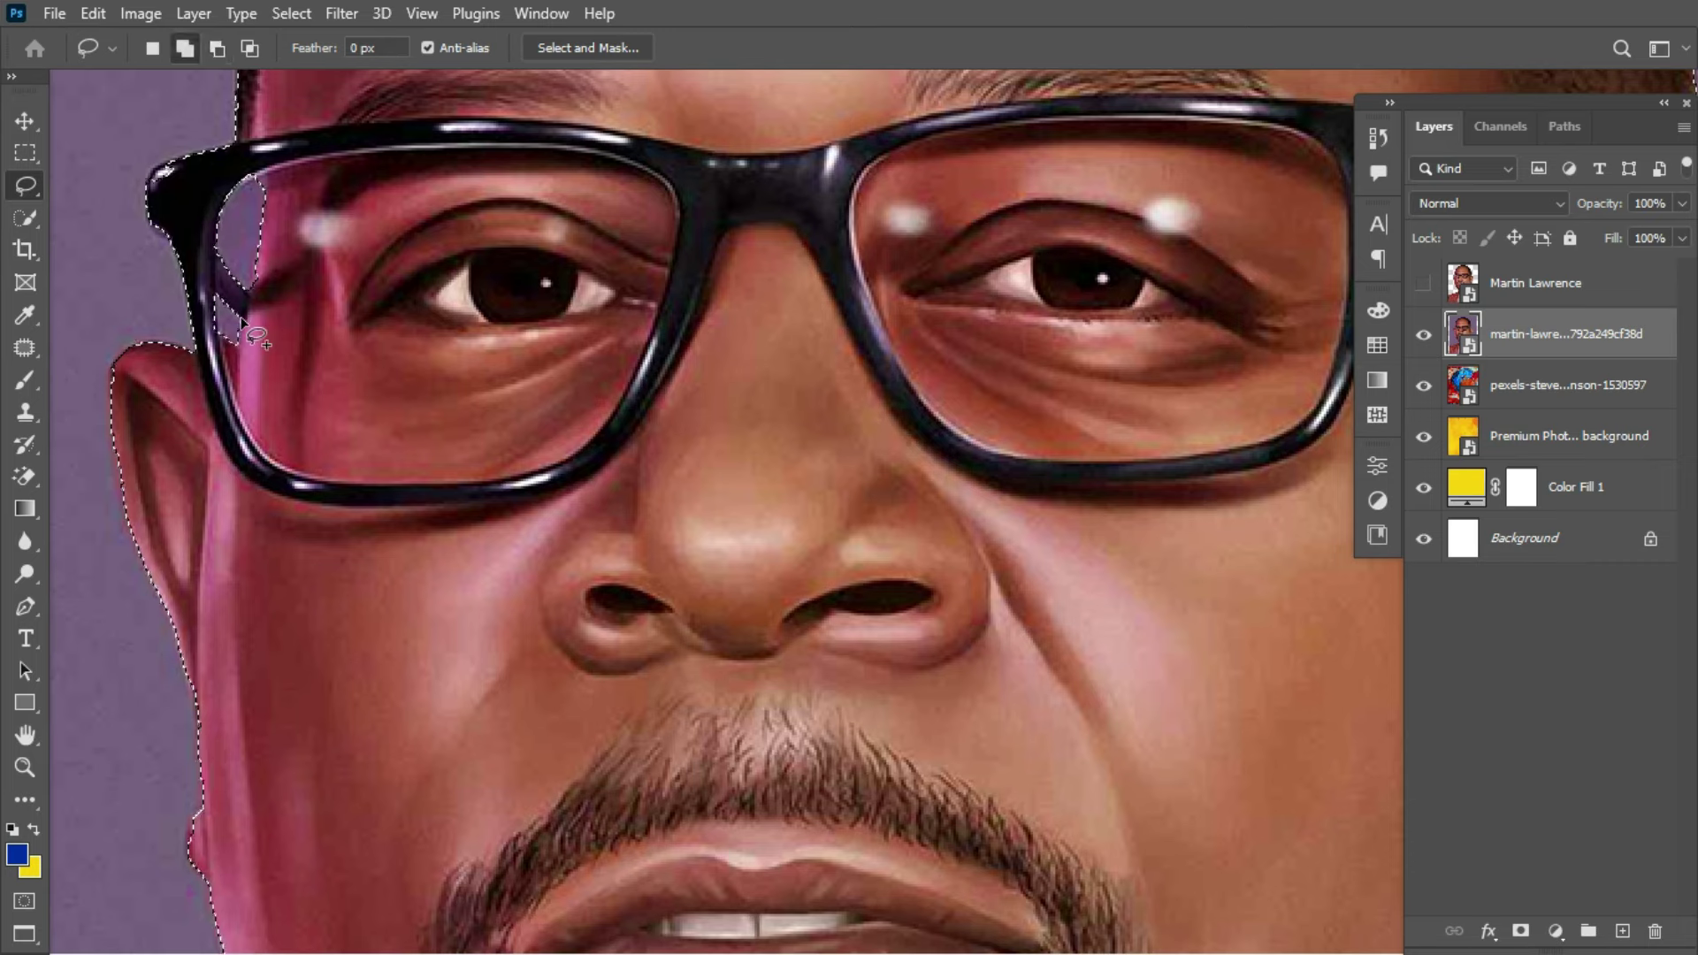
Step: Mask the purple-background portrait layer with the selection, inverting the mask once and inverting it back
key("ctrl+0")
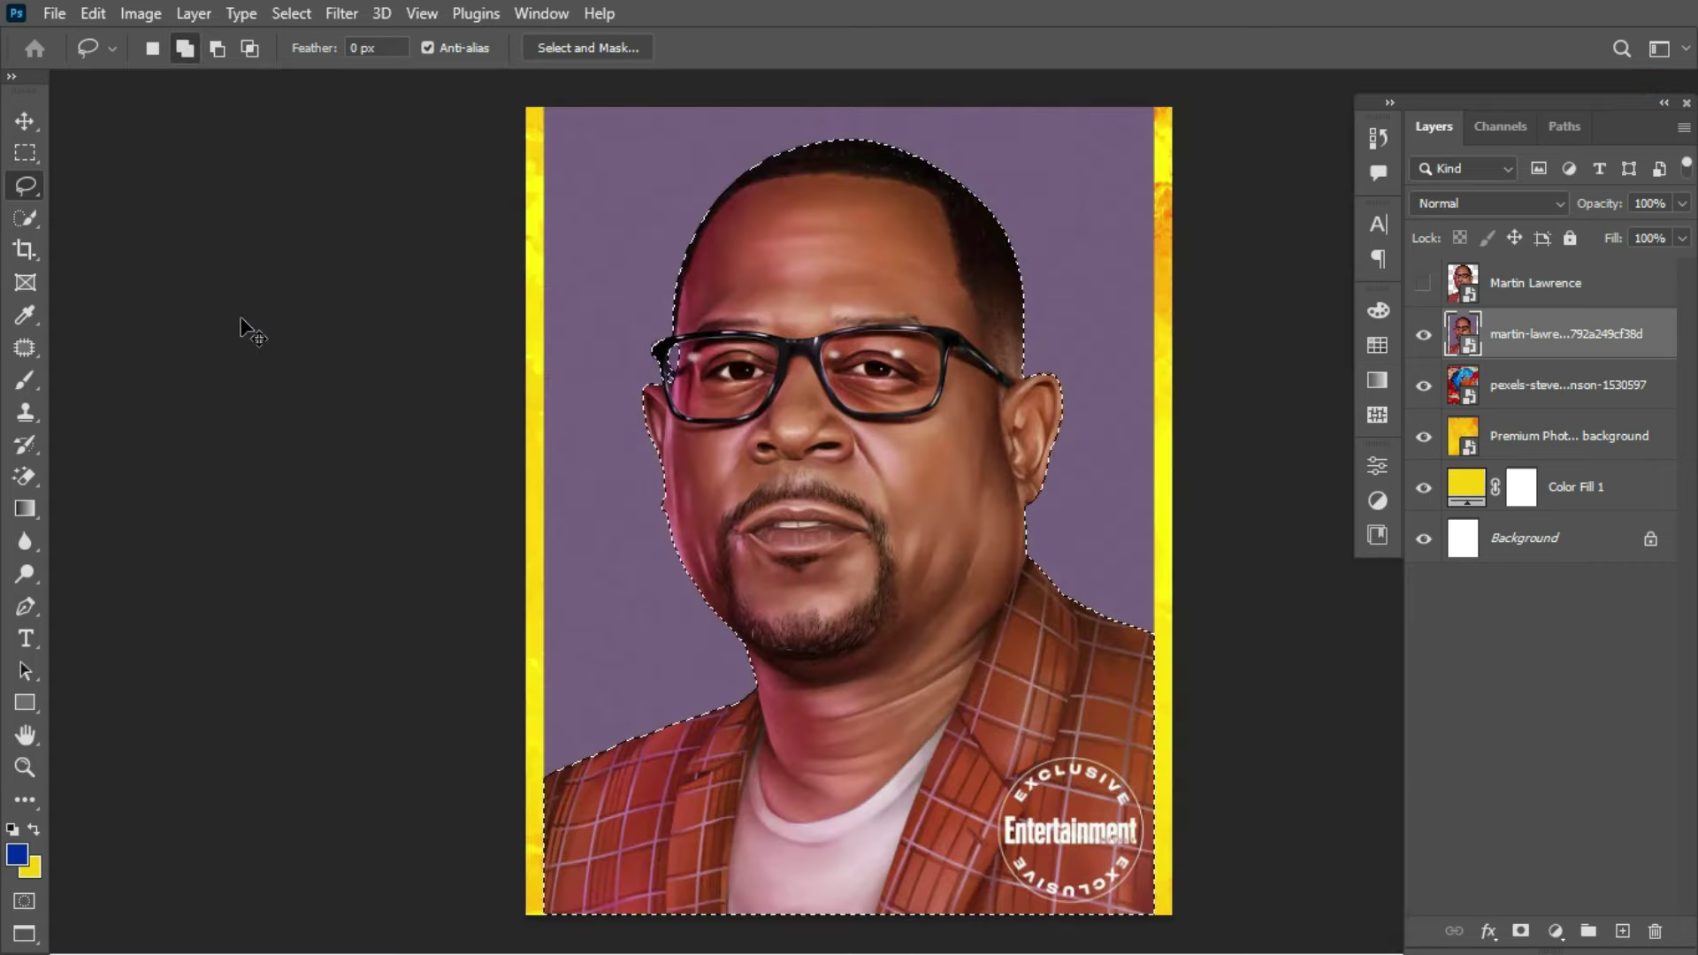
key("ctrl+minus")
key("ctrl+plus")
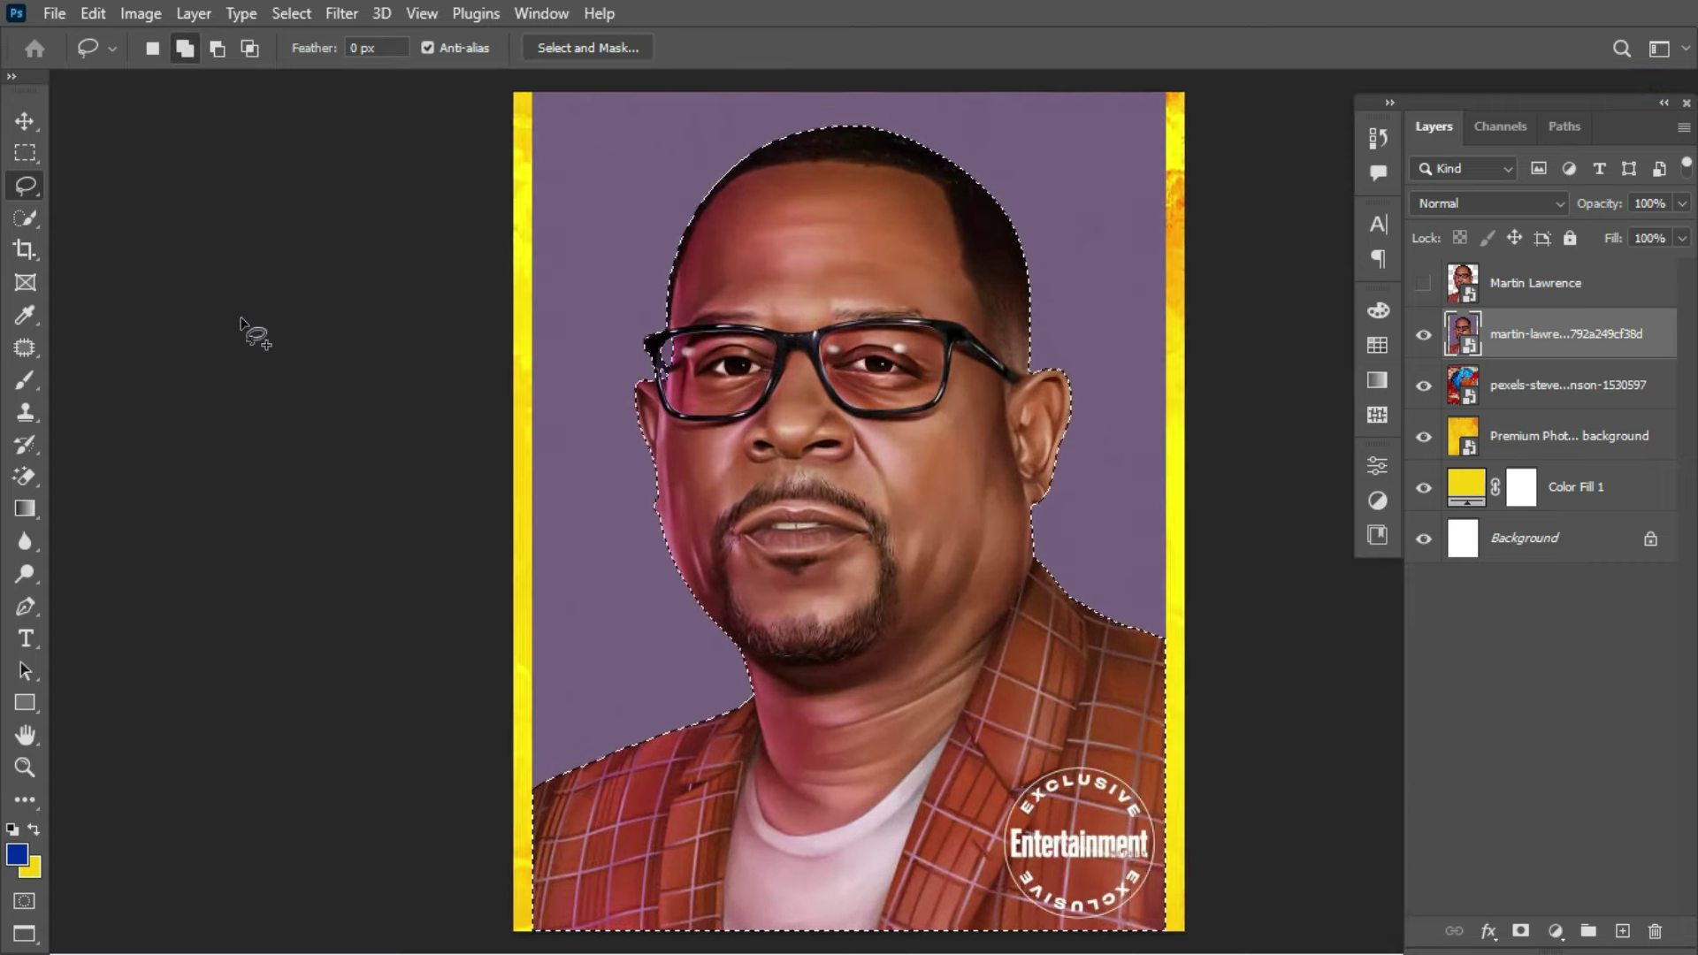
scroll(885, 353, "right", 1)
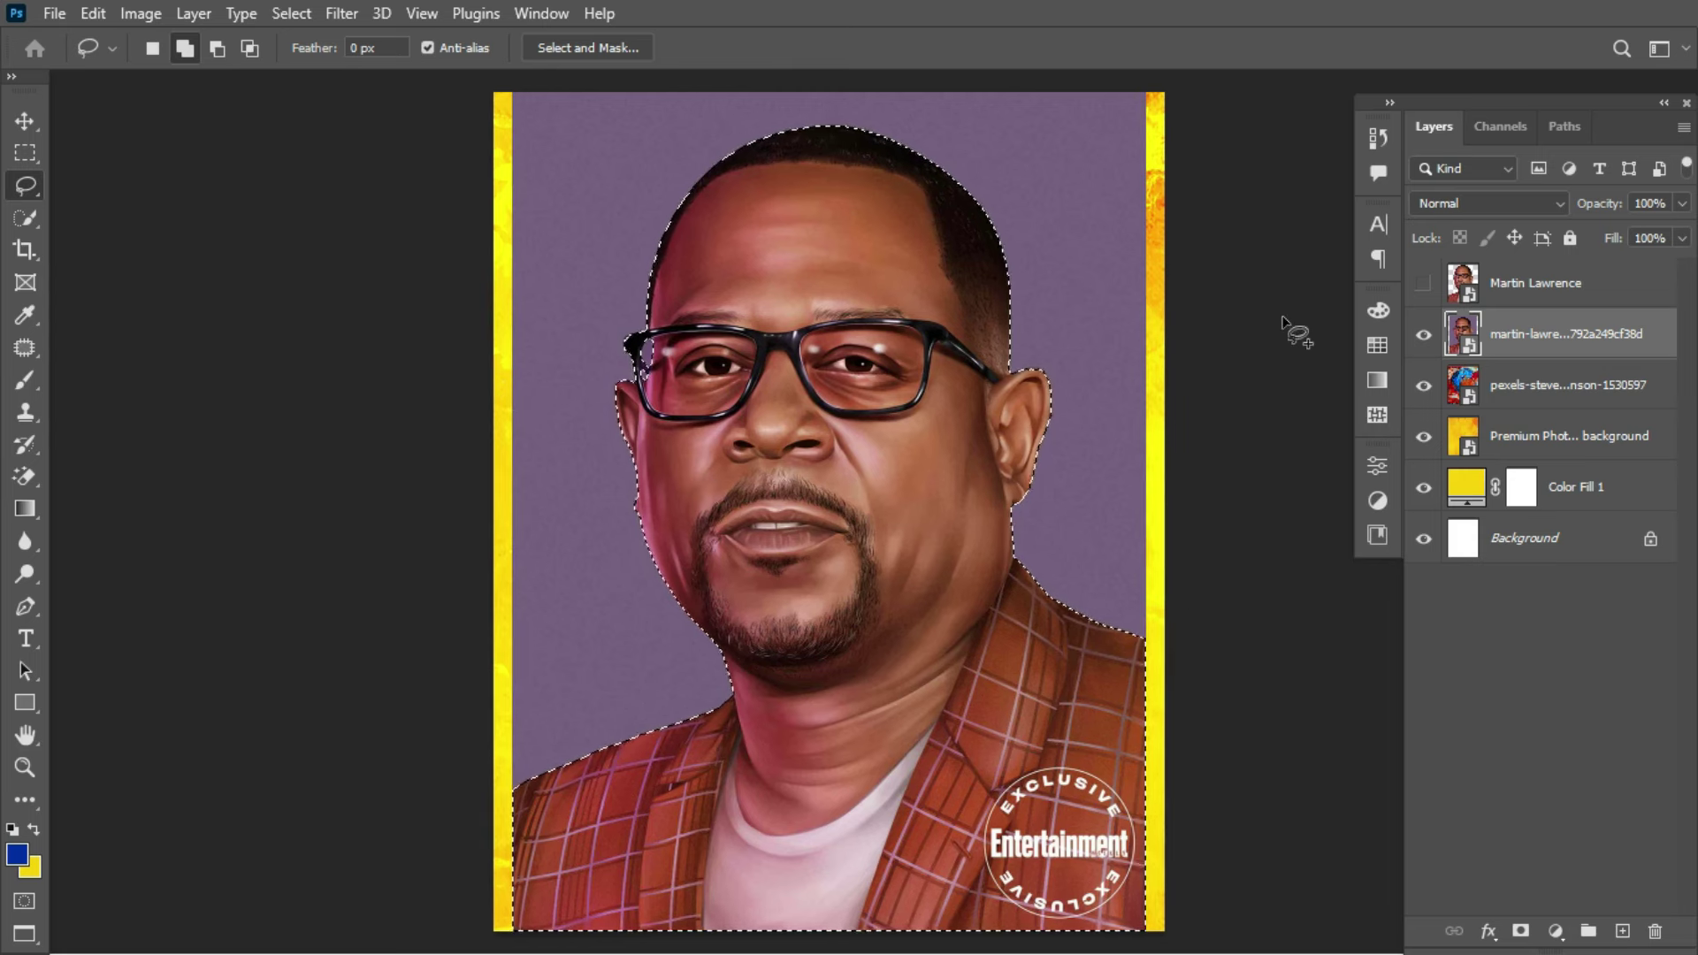
left_click(1521, 931)
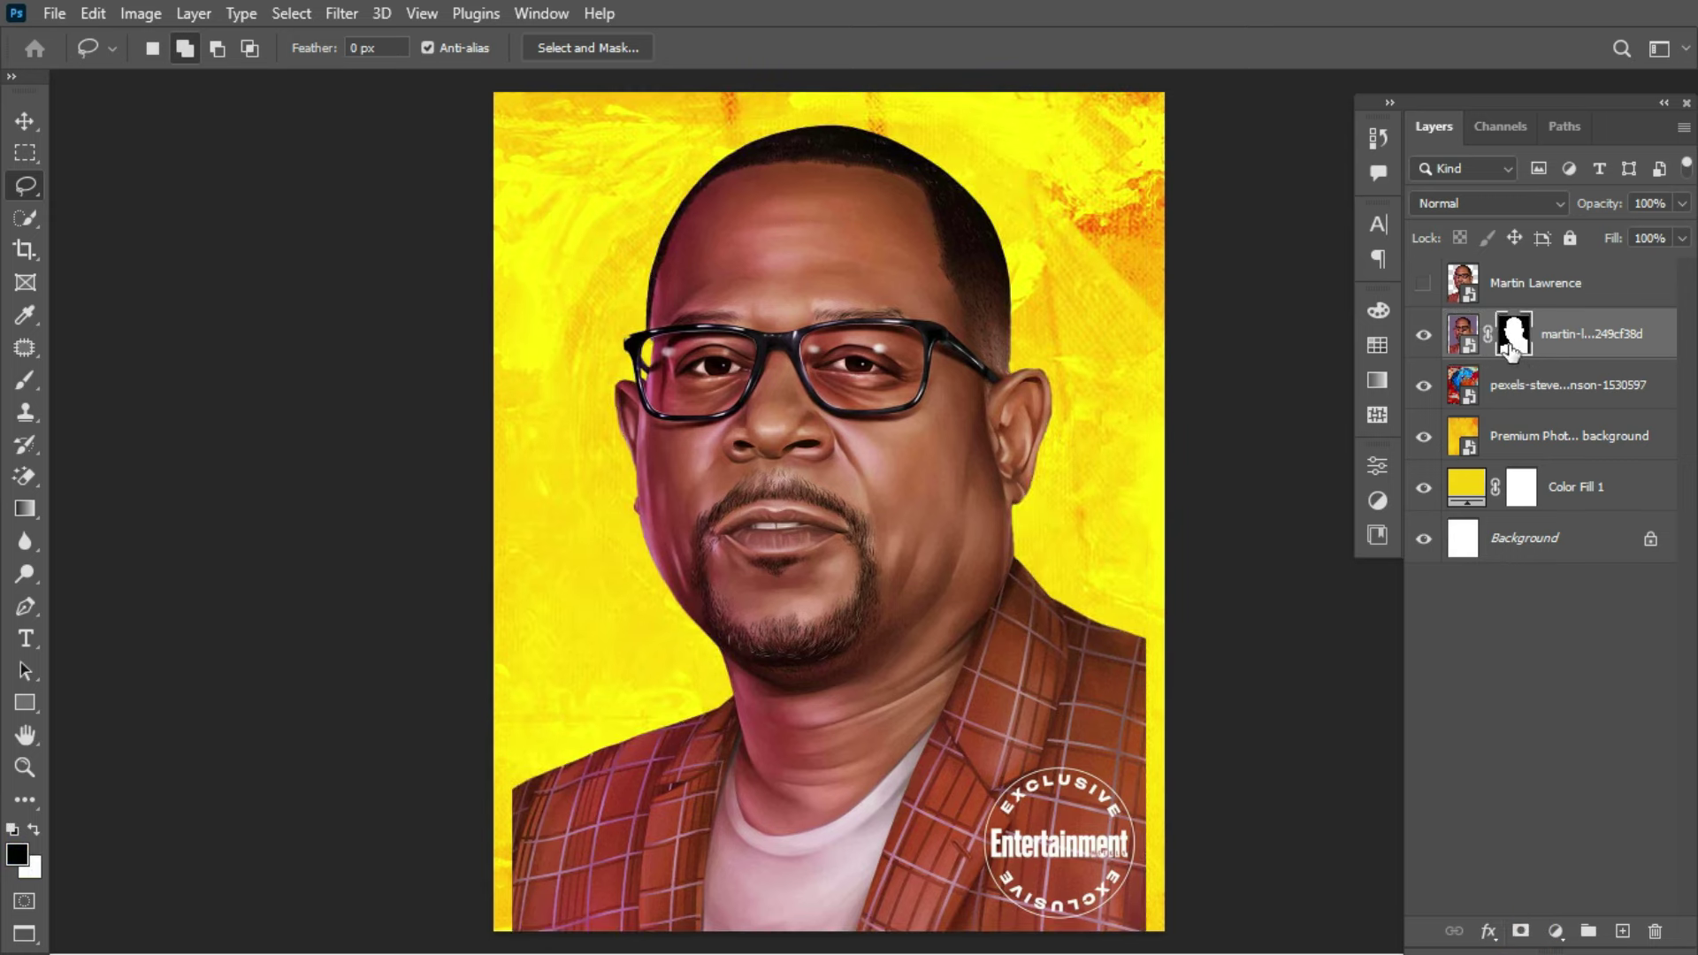
key("ctrl+i")
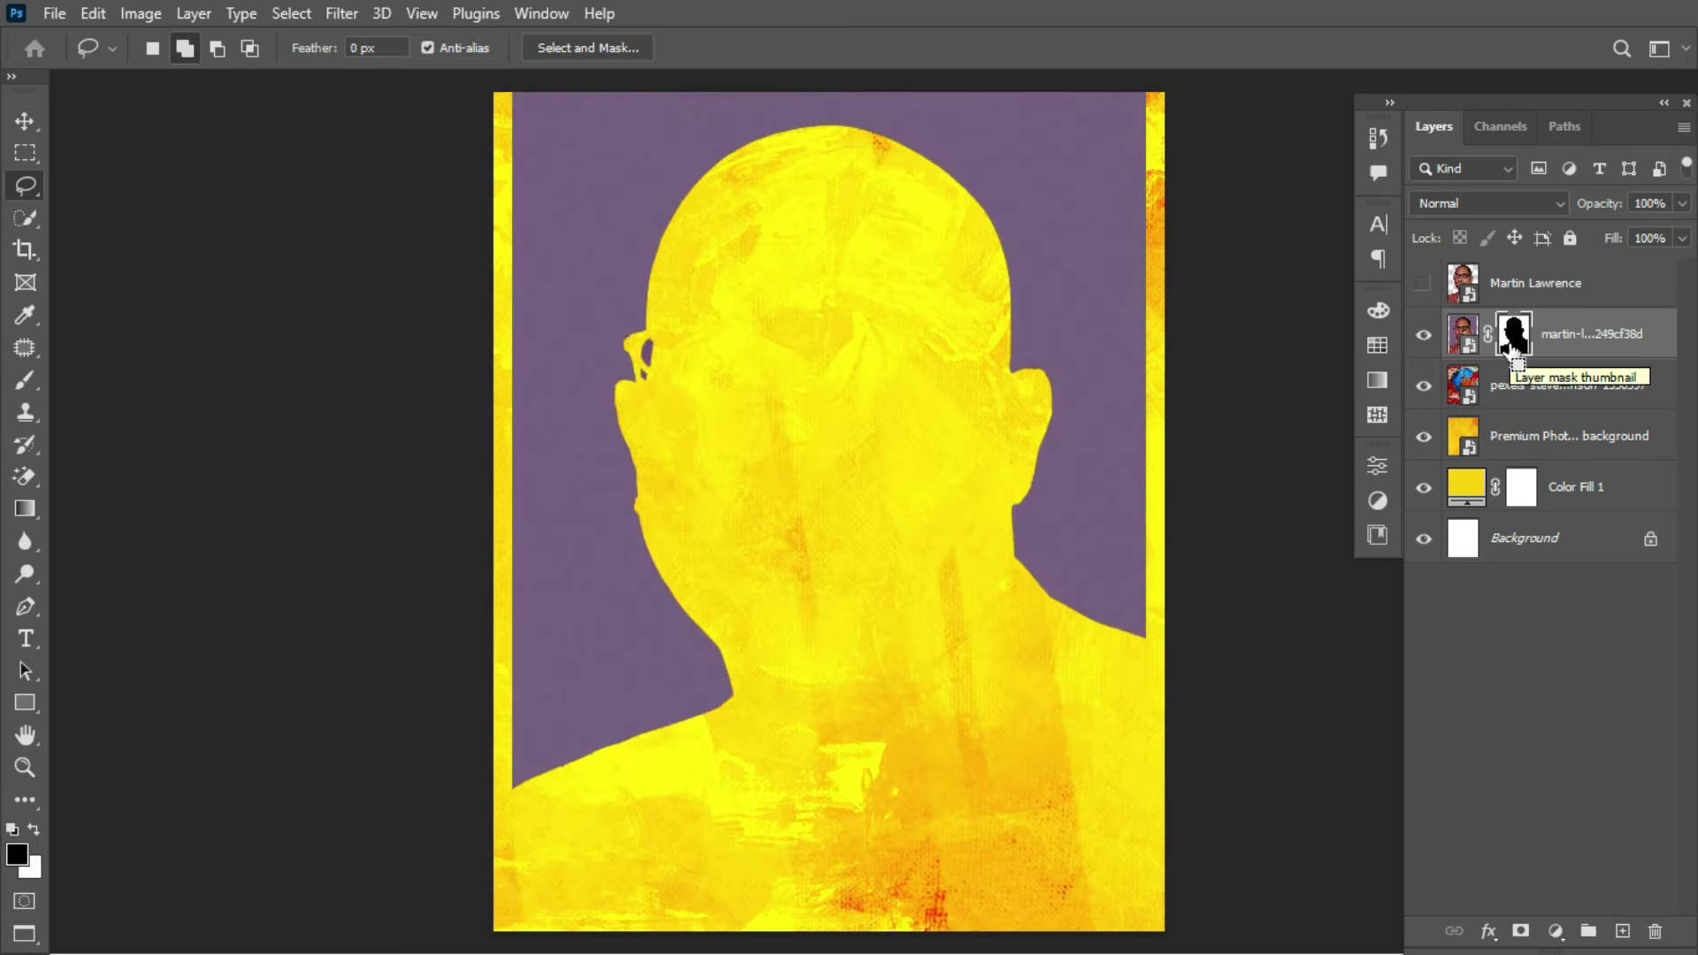
key("ctrl+i")
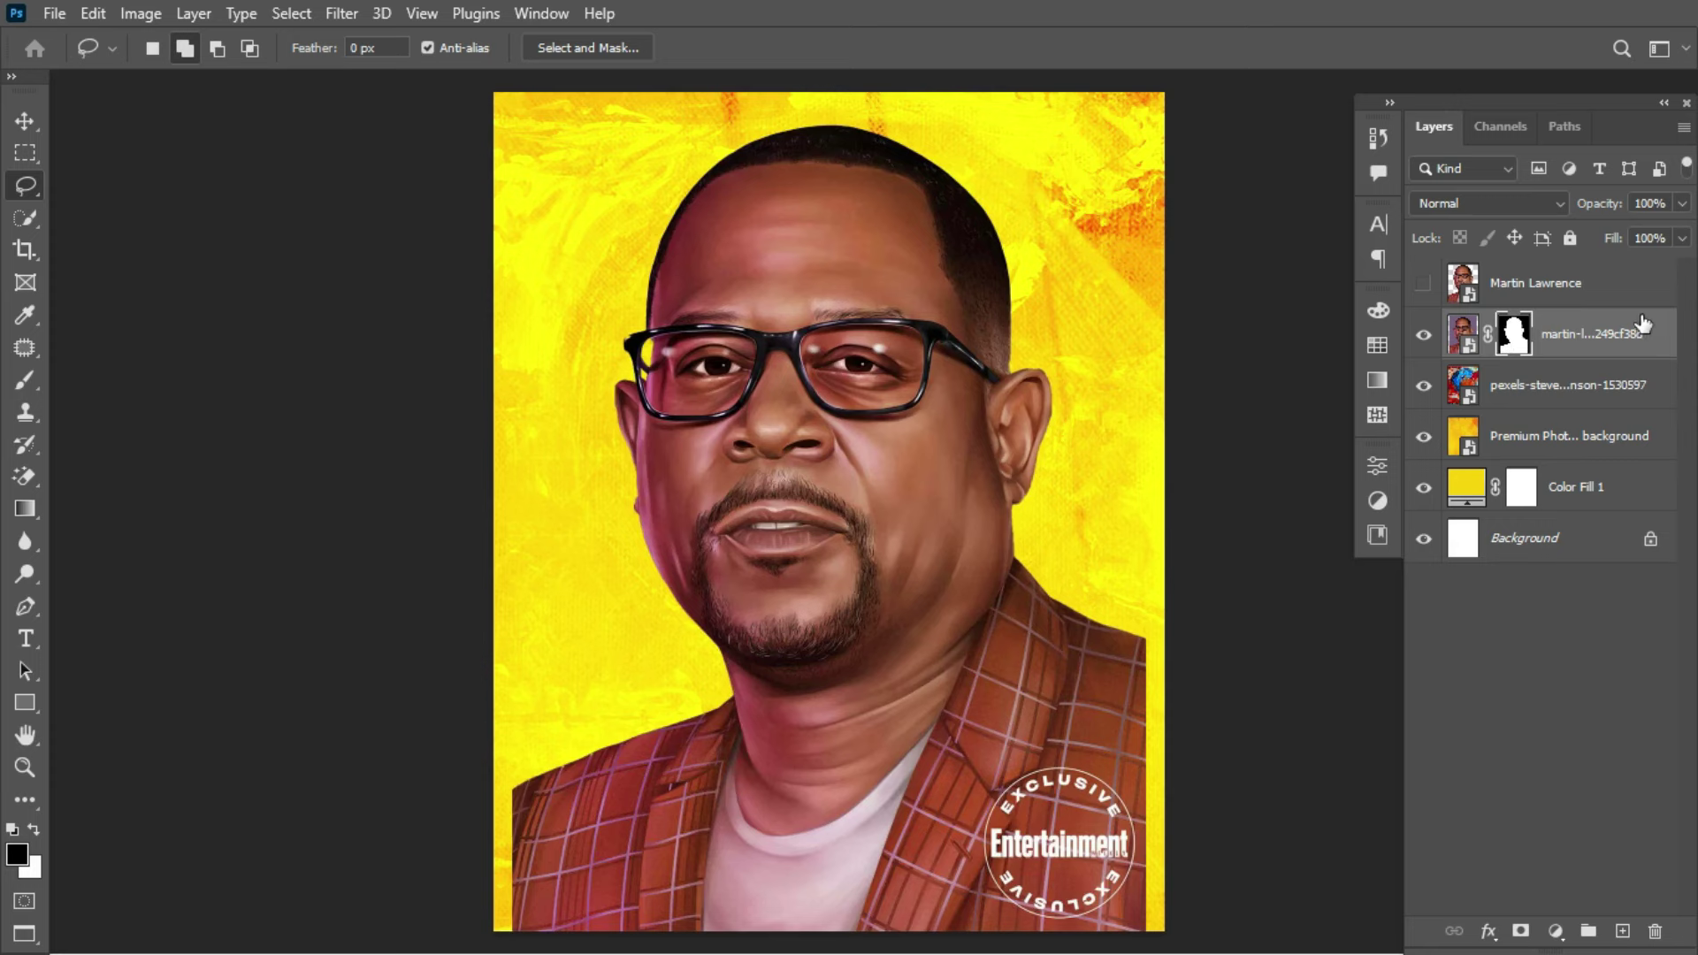
Step: Convert the masked portrait layer to a smart object
left_click(1463, 333)
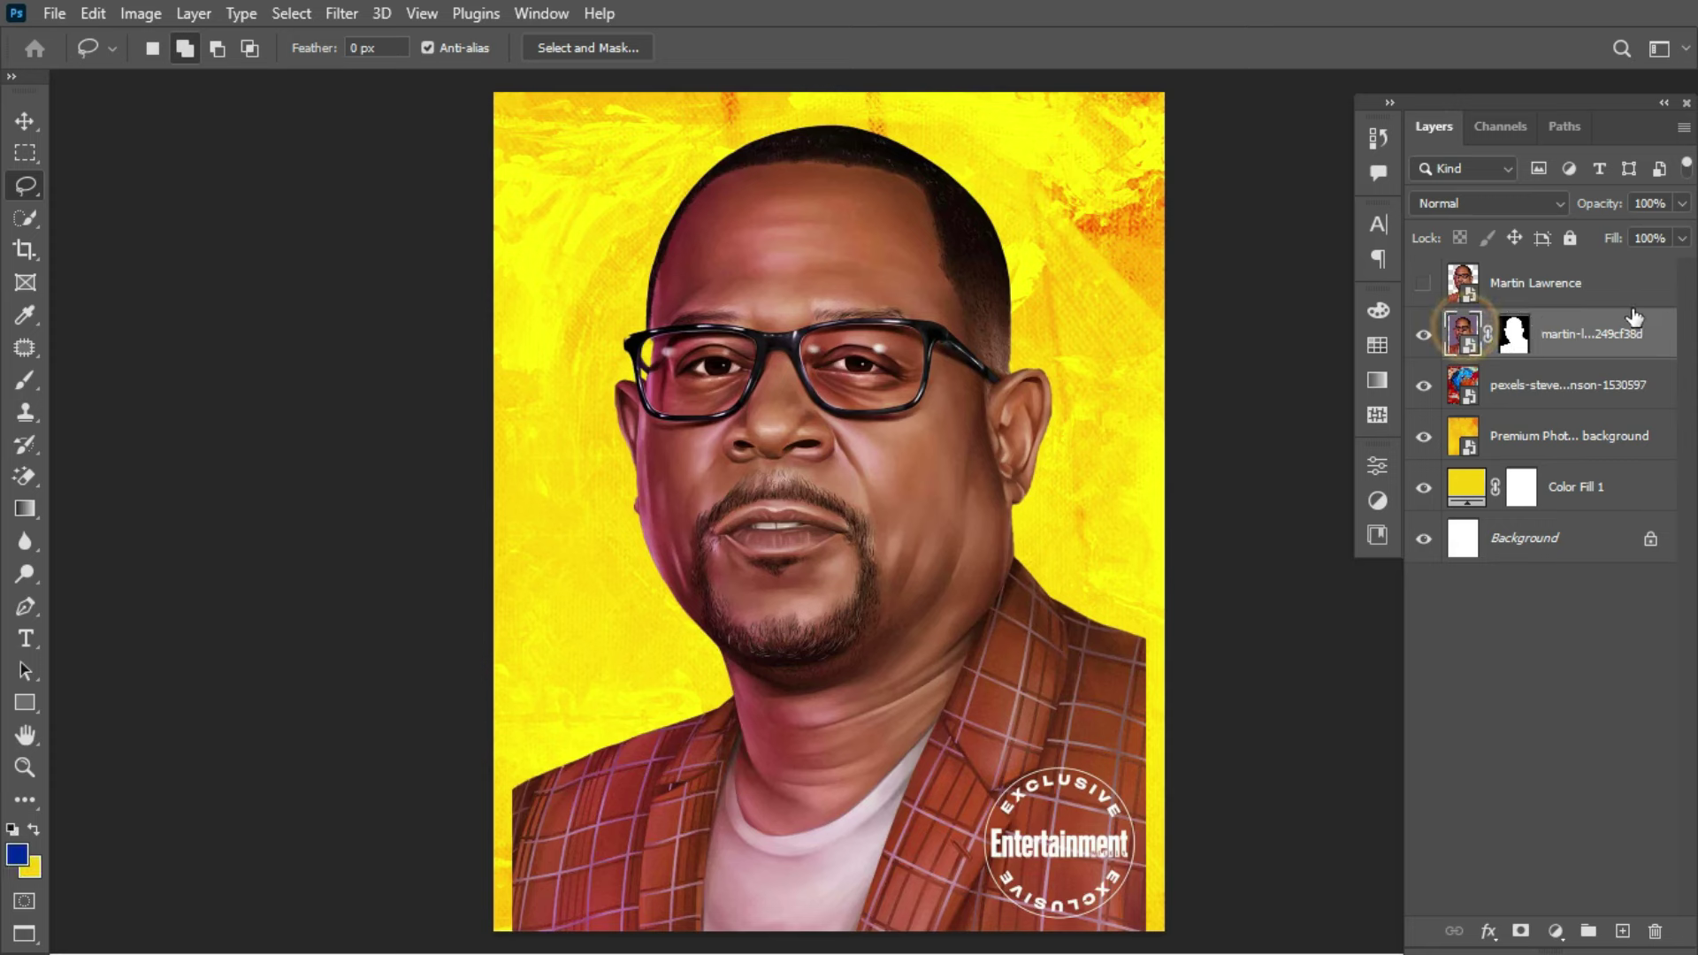
right_click(1634, 323)
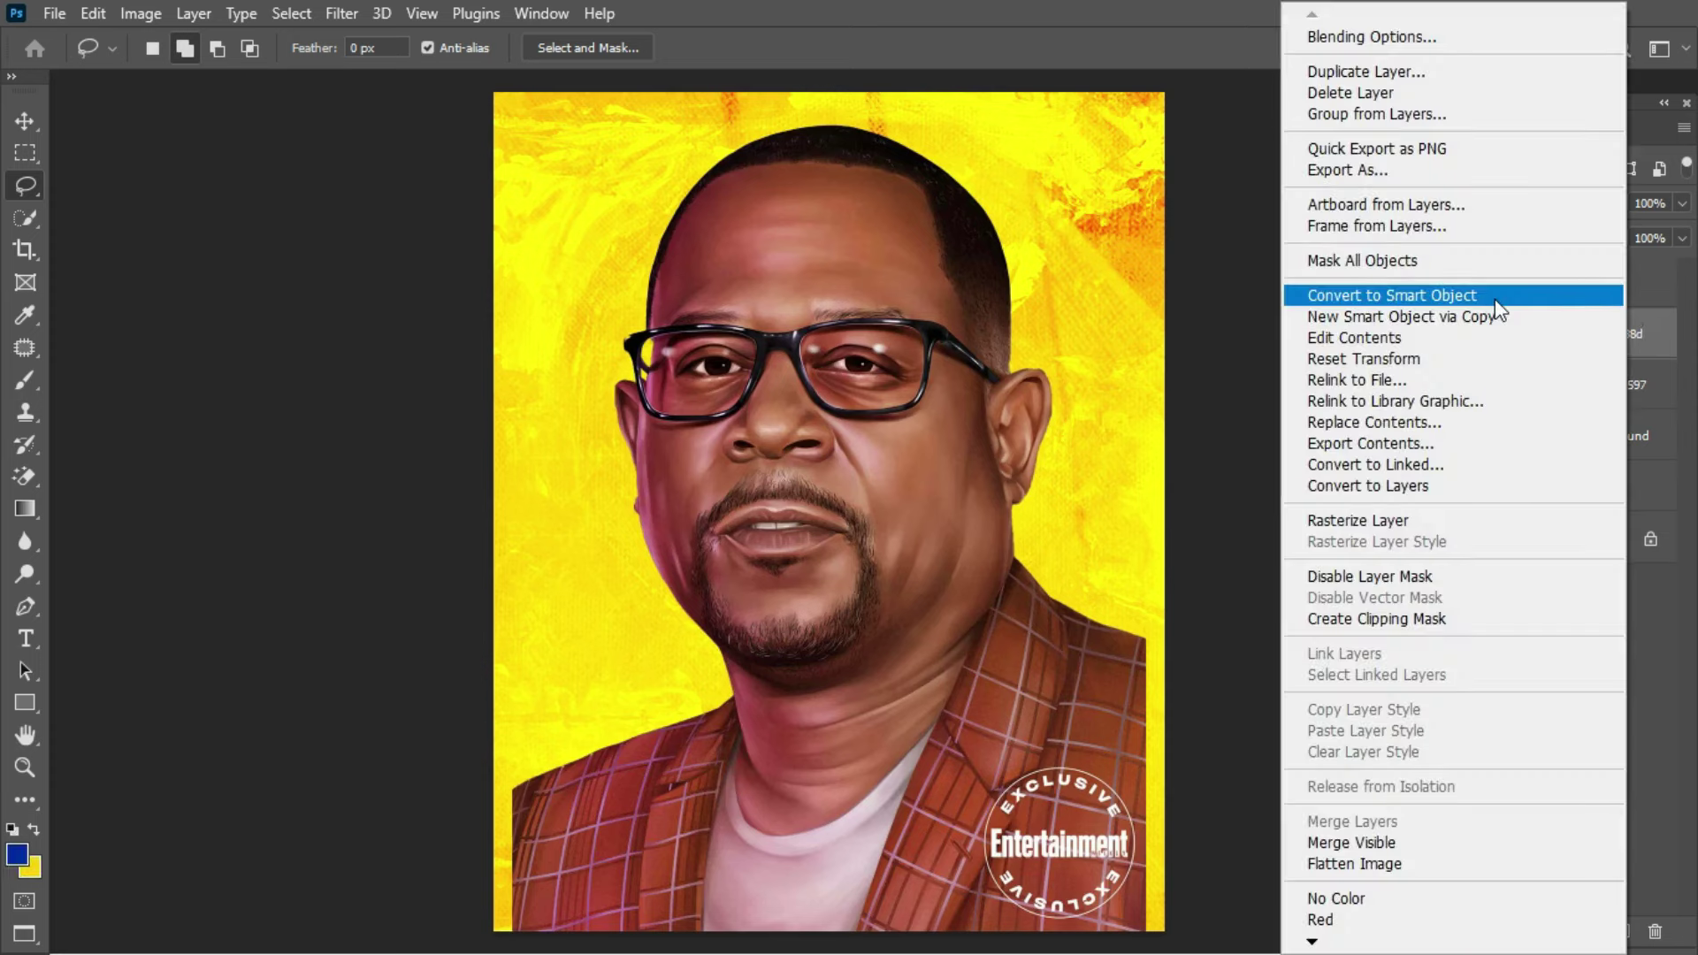
left_click(1501, 298)
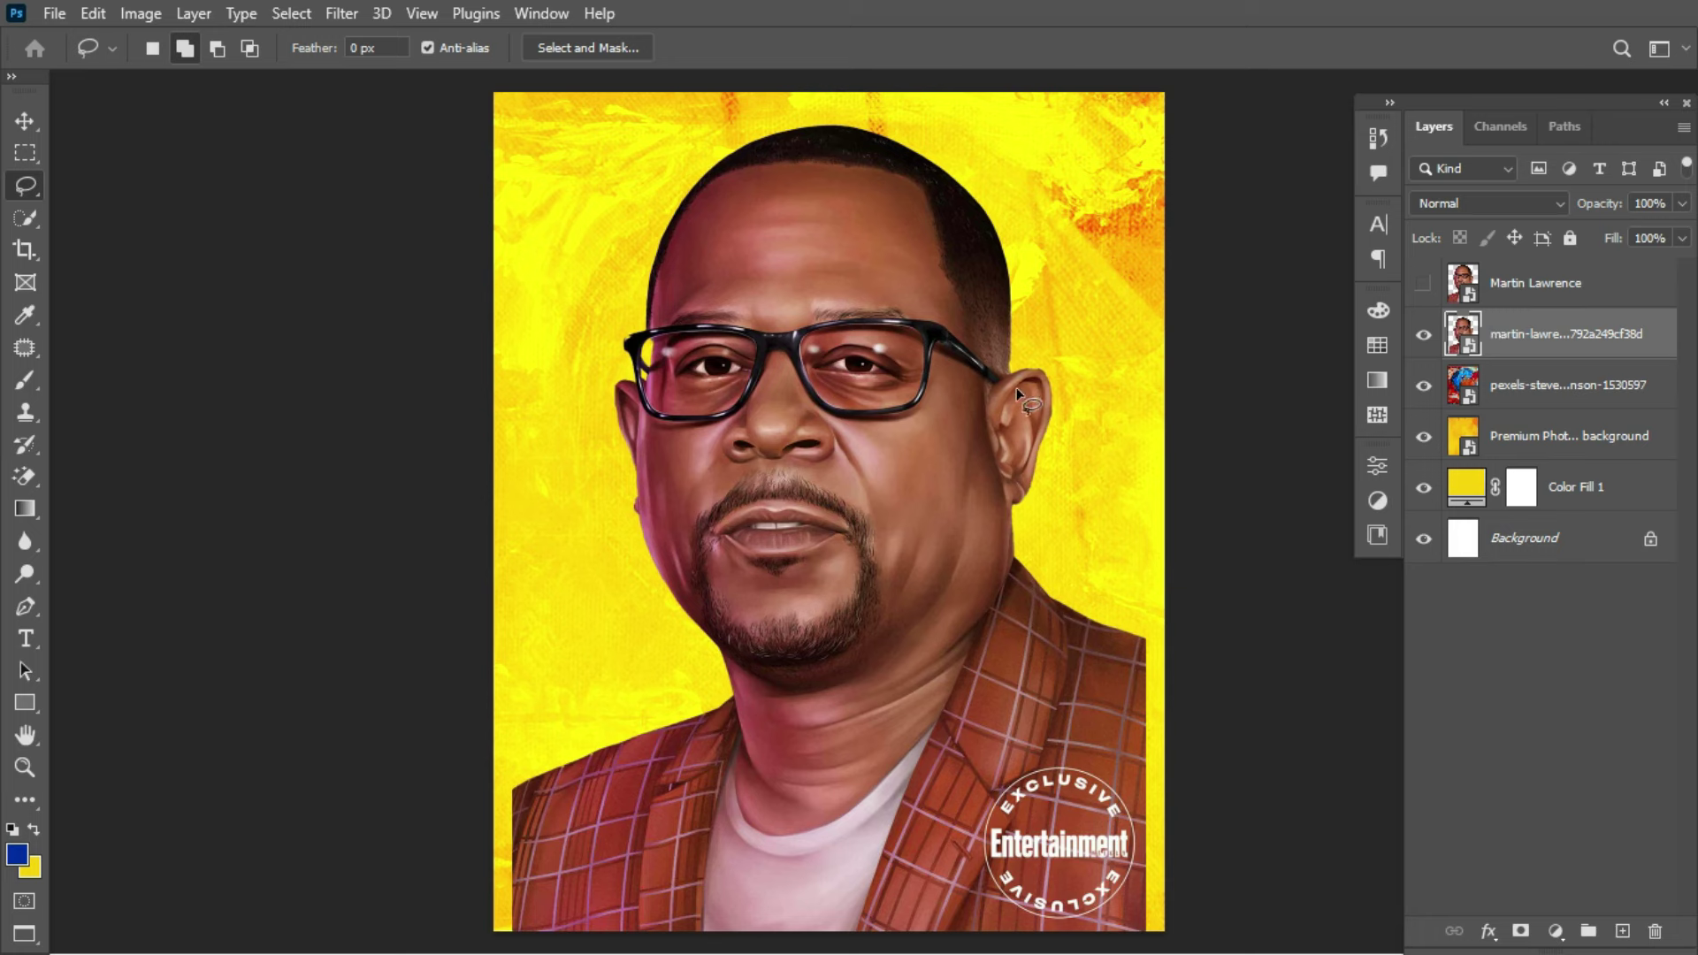
Step: Apply a Black & White adjustment to the portrait smart object with Reds at -26% and Yellows at 160%
left_click(27, 121)
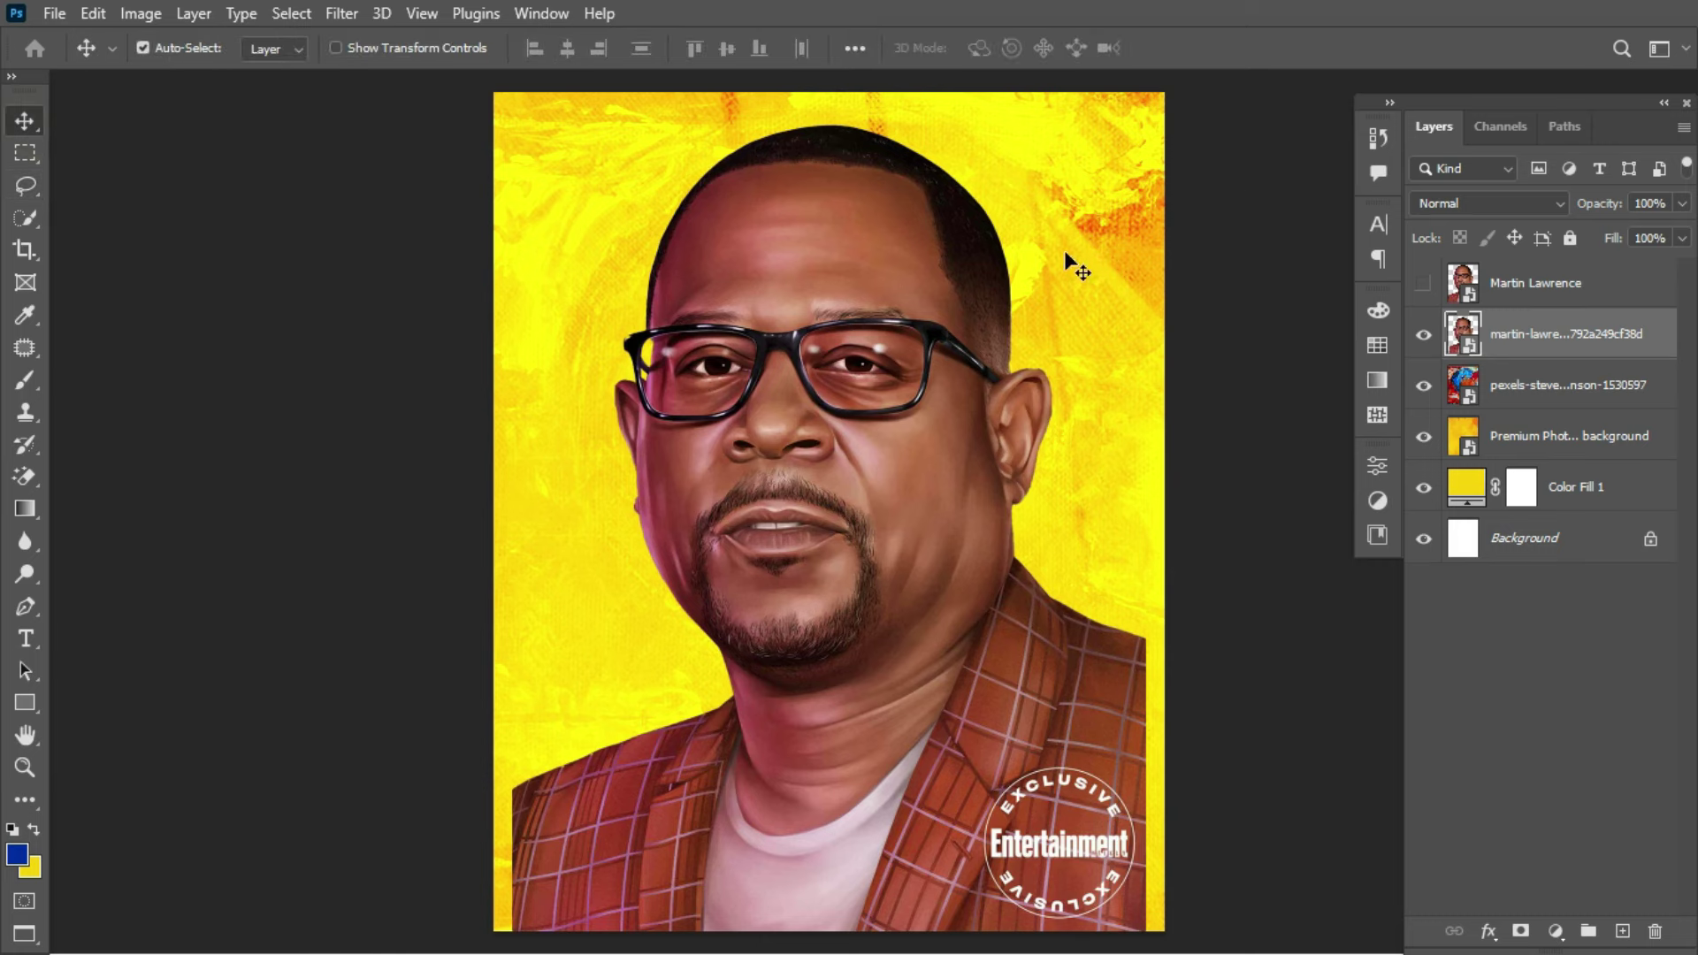
left_click(140, 13)
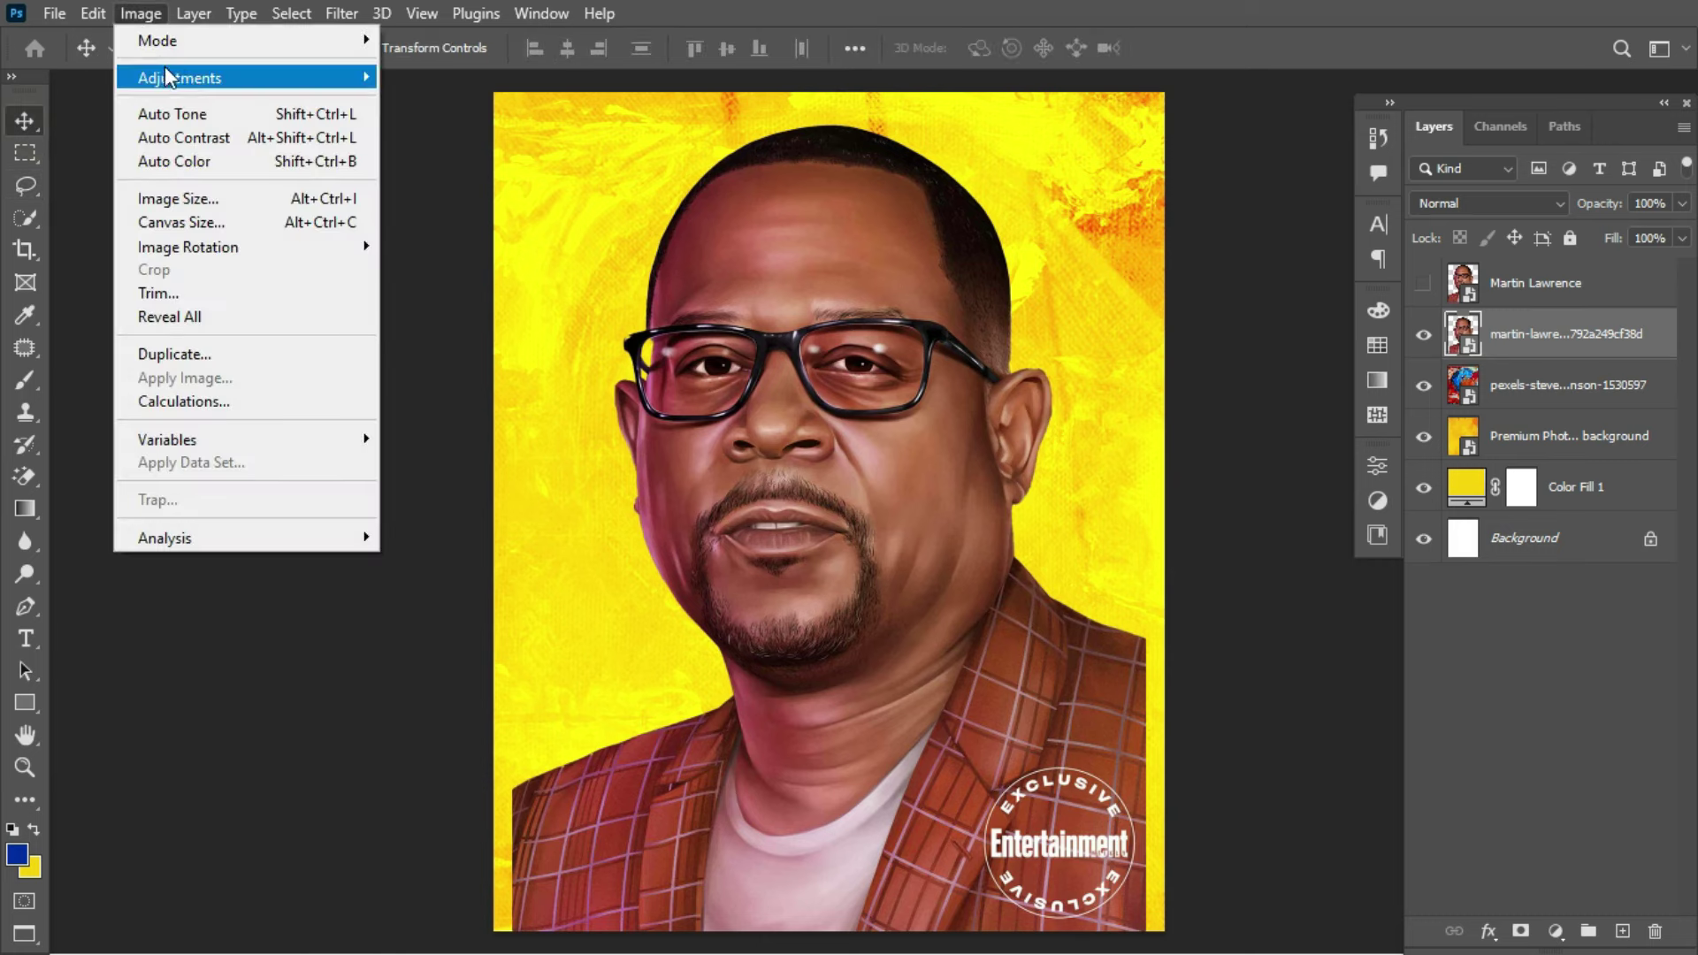
mouse_move(186, 78)
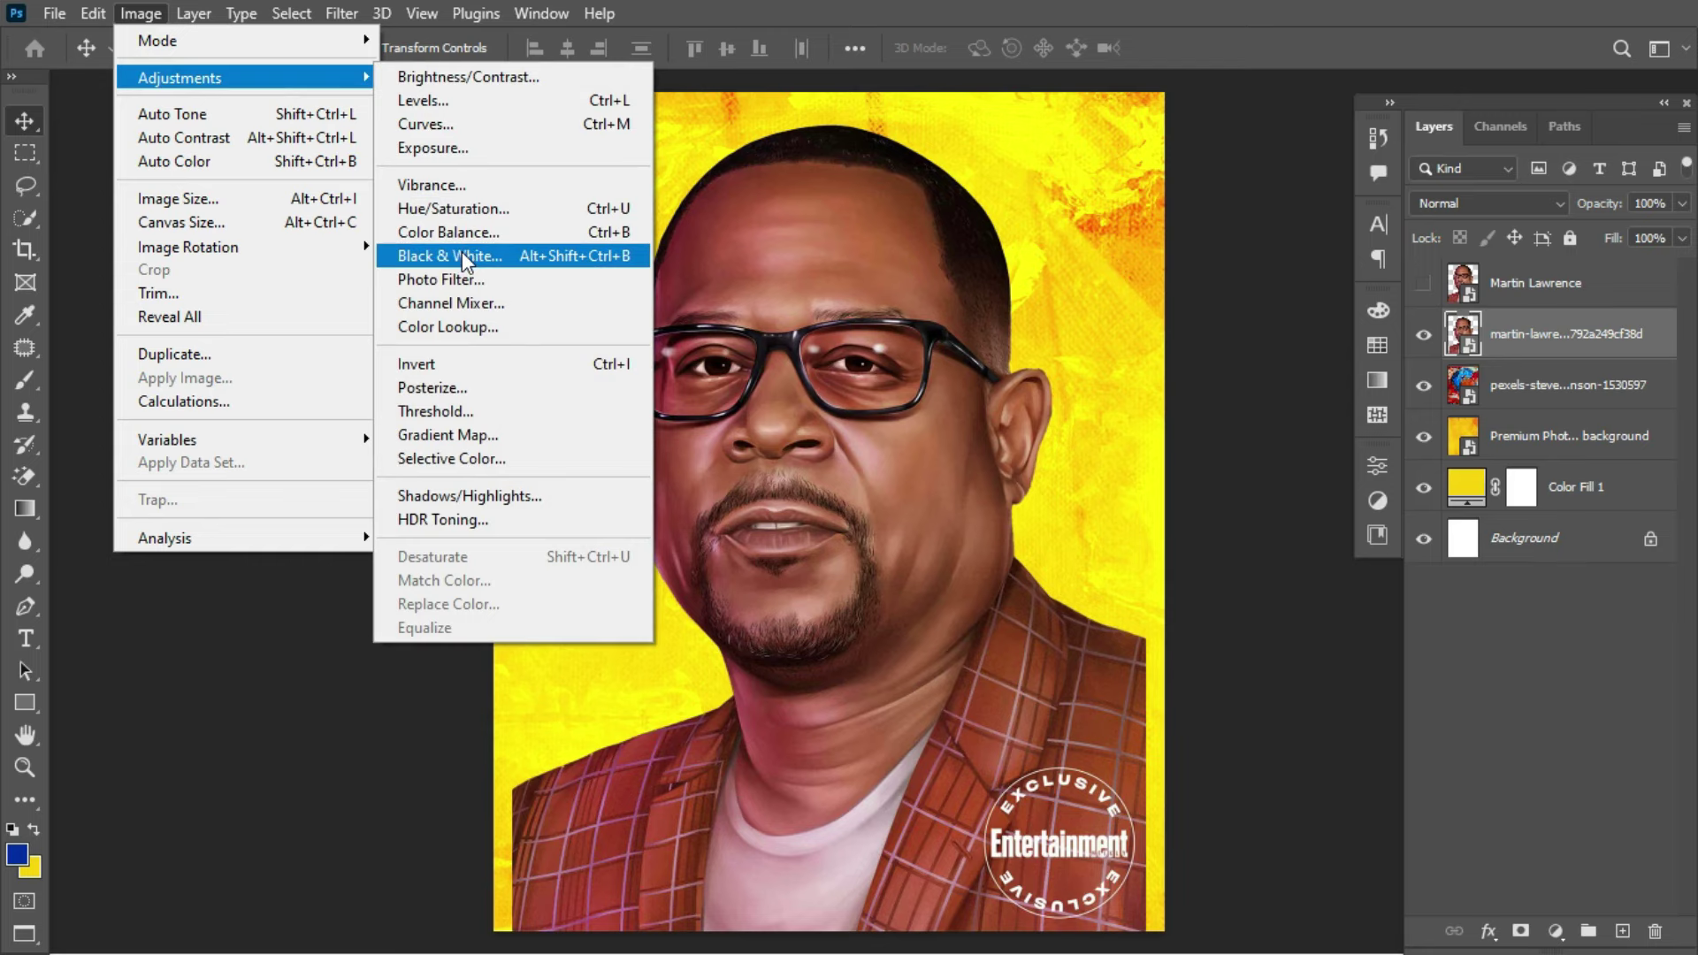
left_click(578, 257)
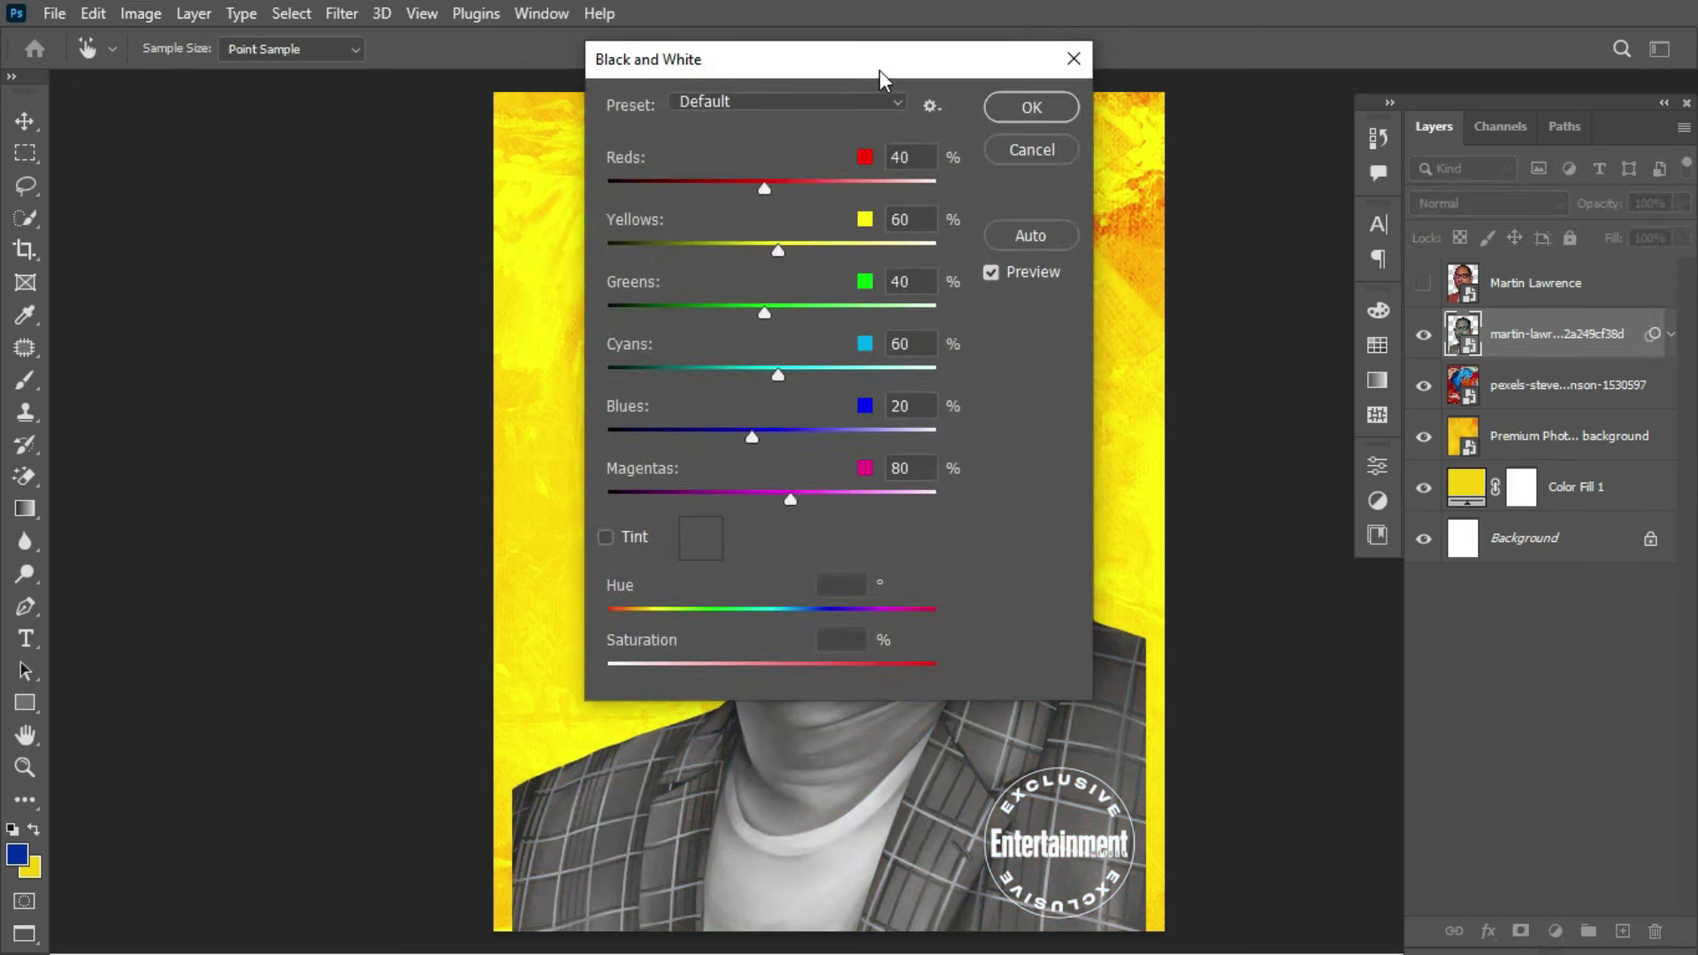
left_click_drag(880, 70, 1173, 115)
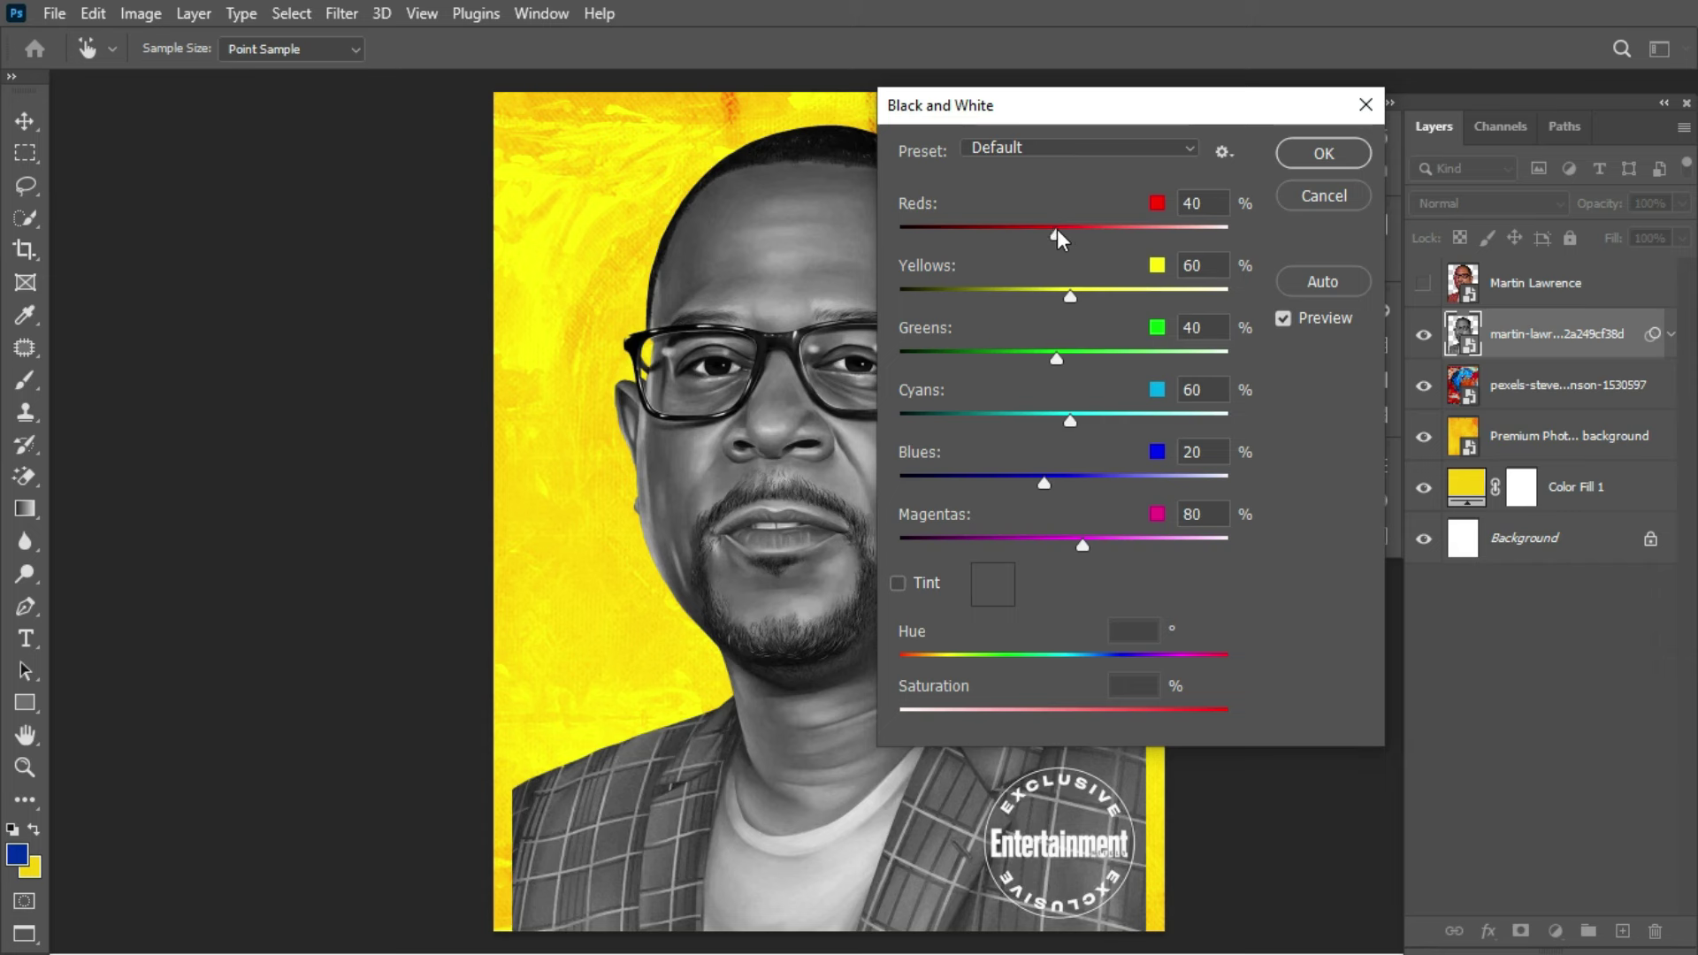
left_click_drag(1058, 230, 1013, 235)
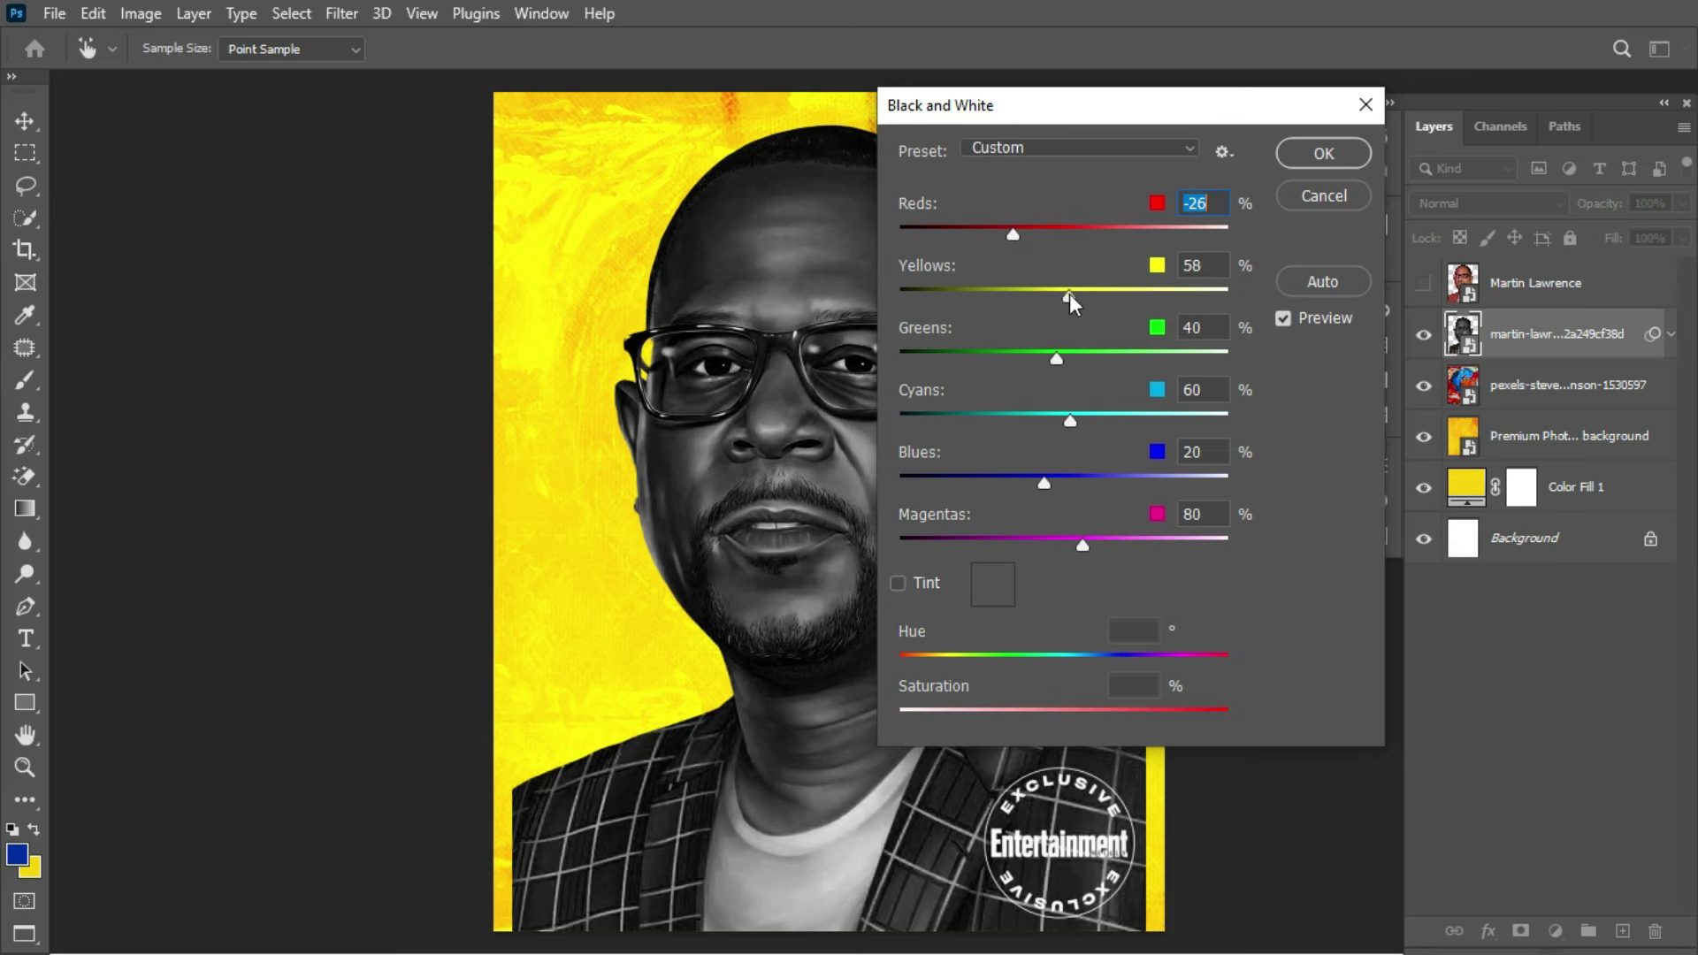
left_click_drag(1068, 294, 1138, 295)
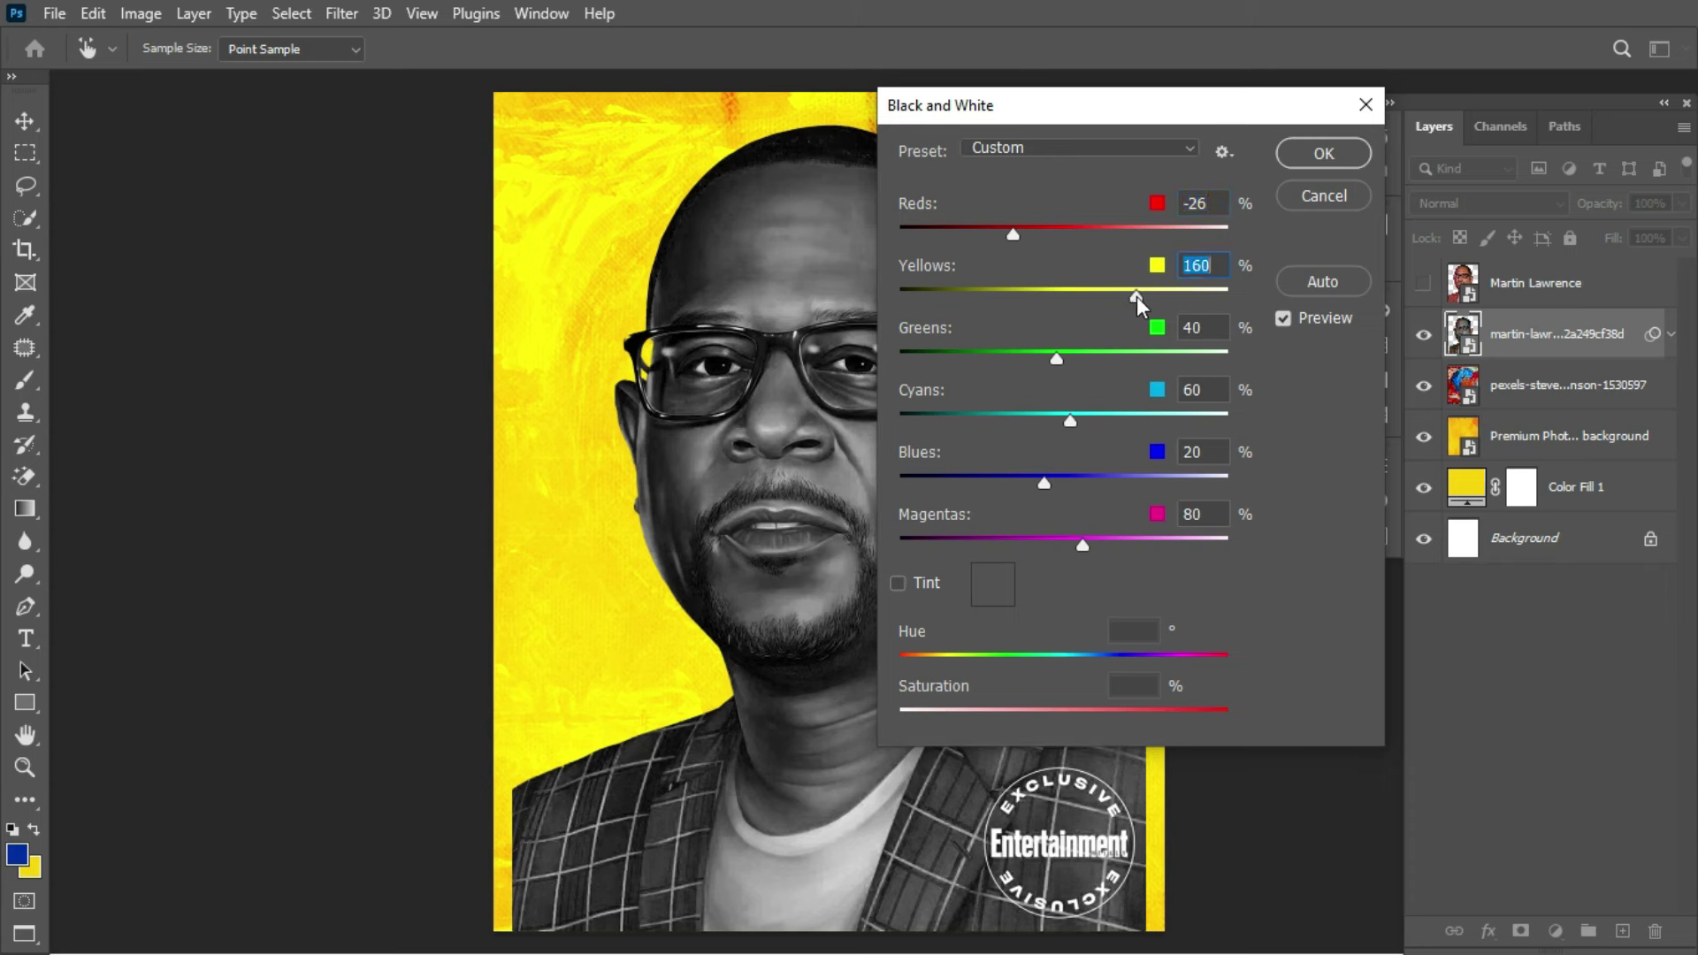
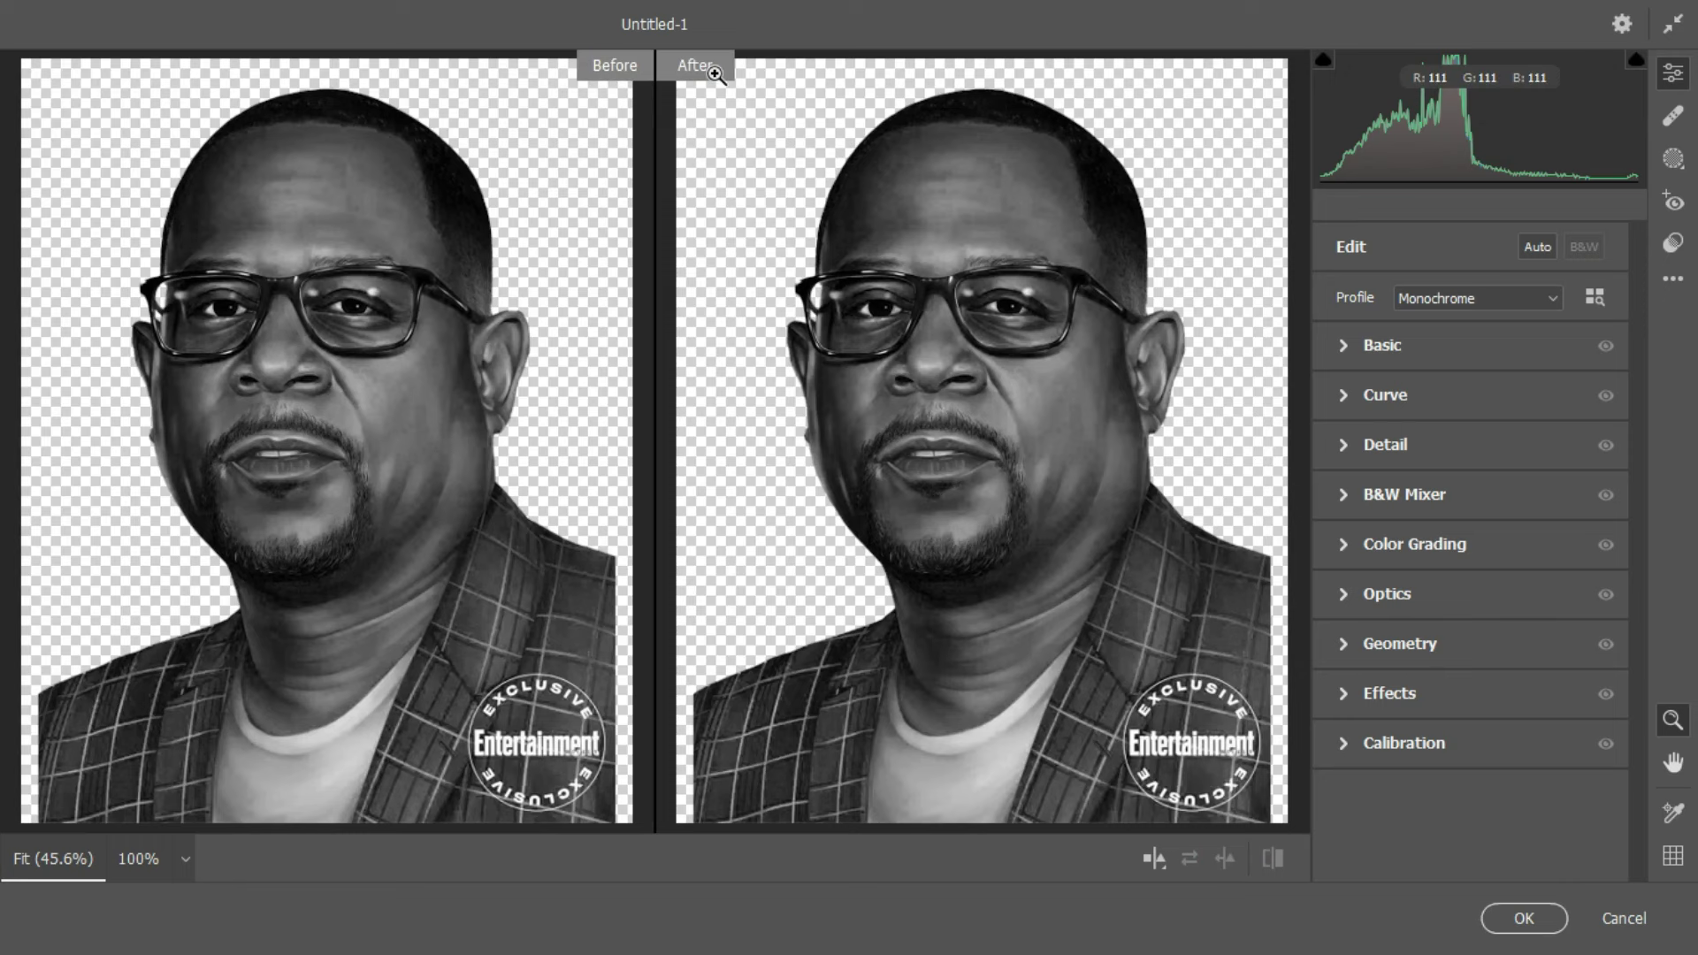
Step: Set the portrait's Camera Raw values to Exposure +0.45, Contrast +17, Highlights -14, Shadows +45, Whites -18, Blacks -7, Texture +100 and Clarity +23
left_click(1344, 347)
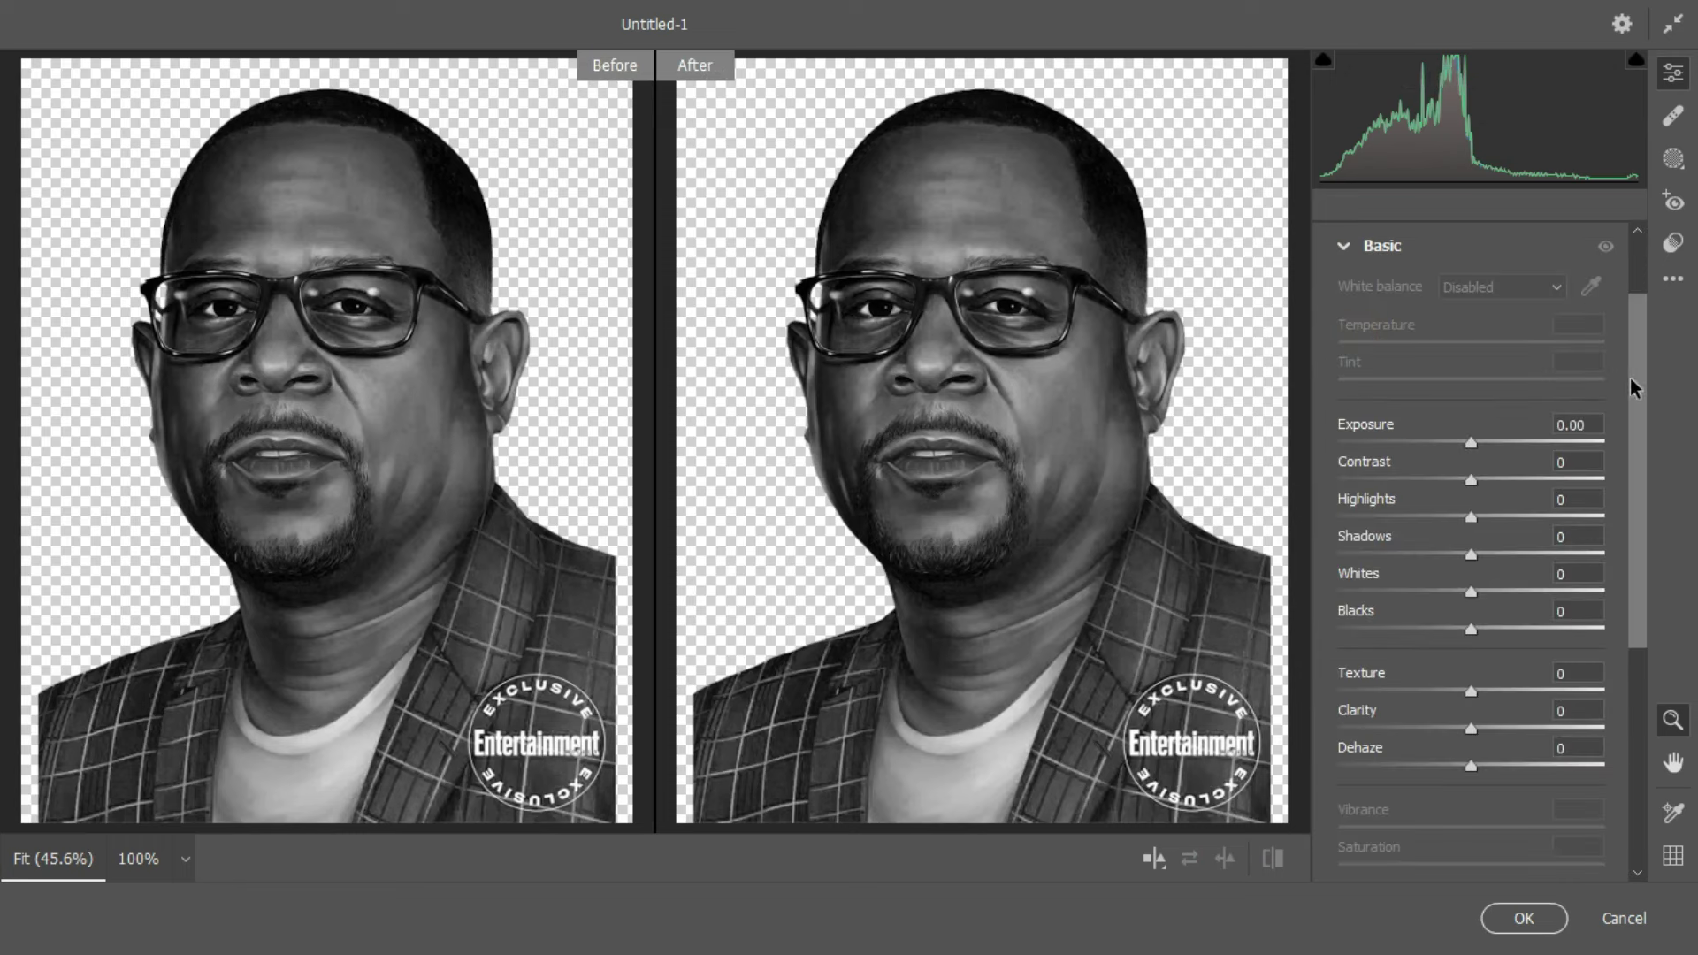
left_click_drag(1639, 401, 1639, 435)
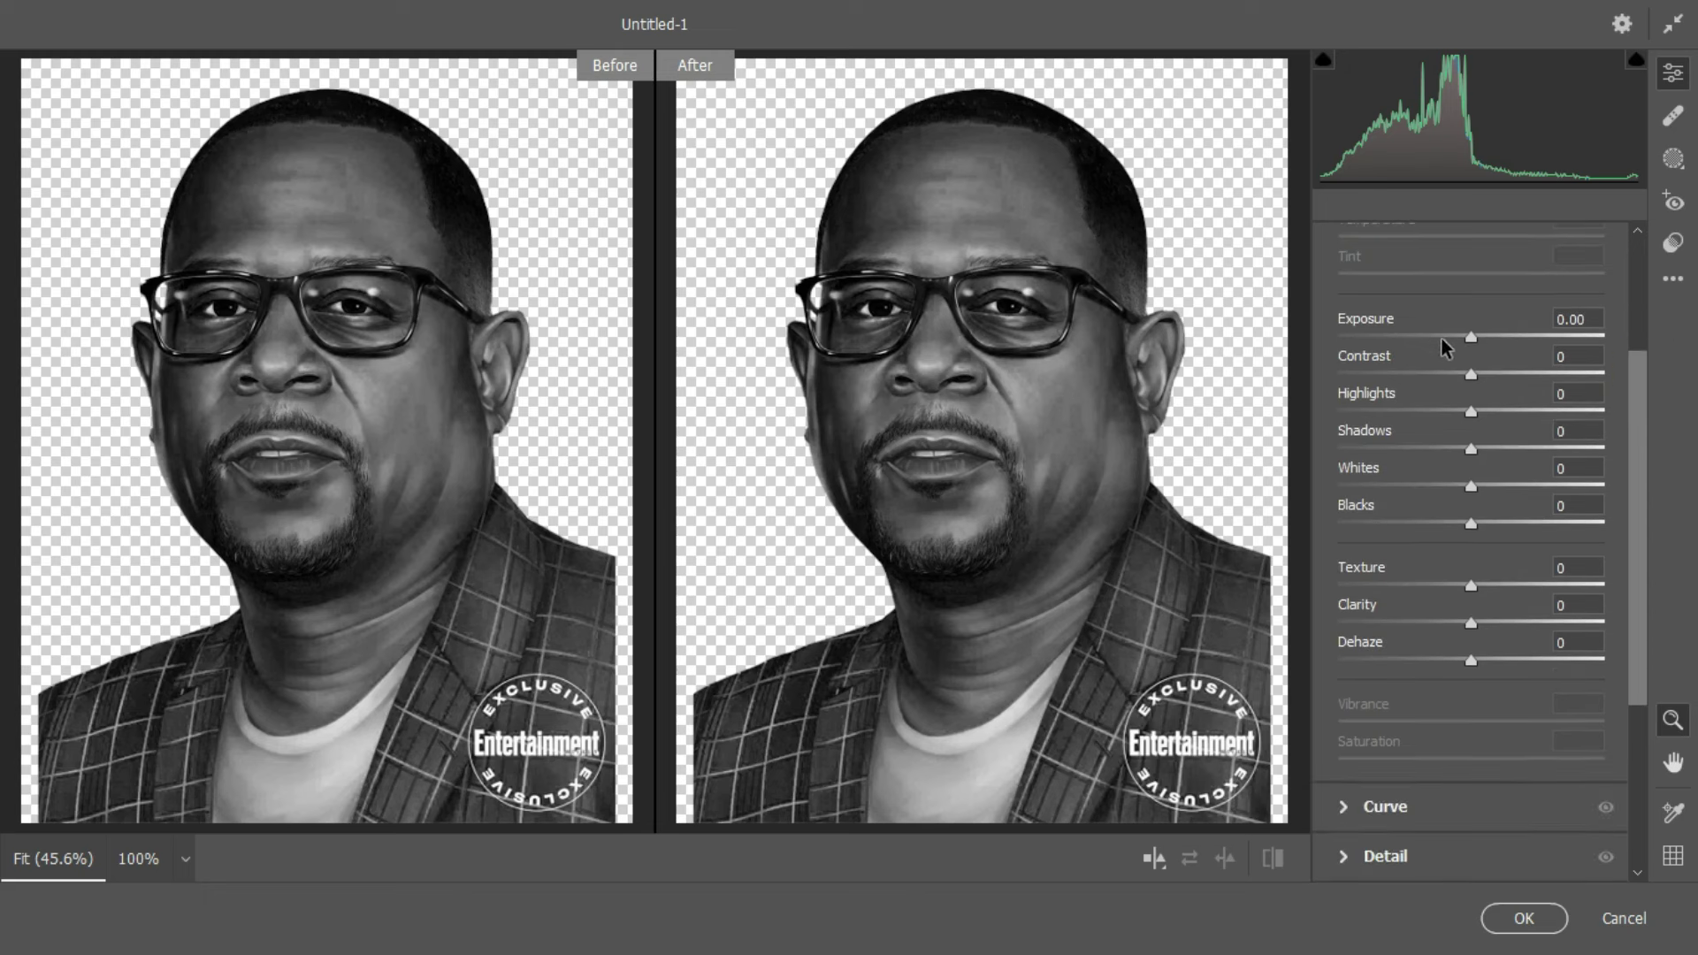
left_click_drag(1471, 337, 1479, 337)
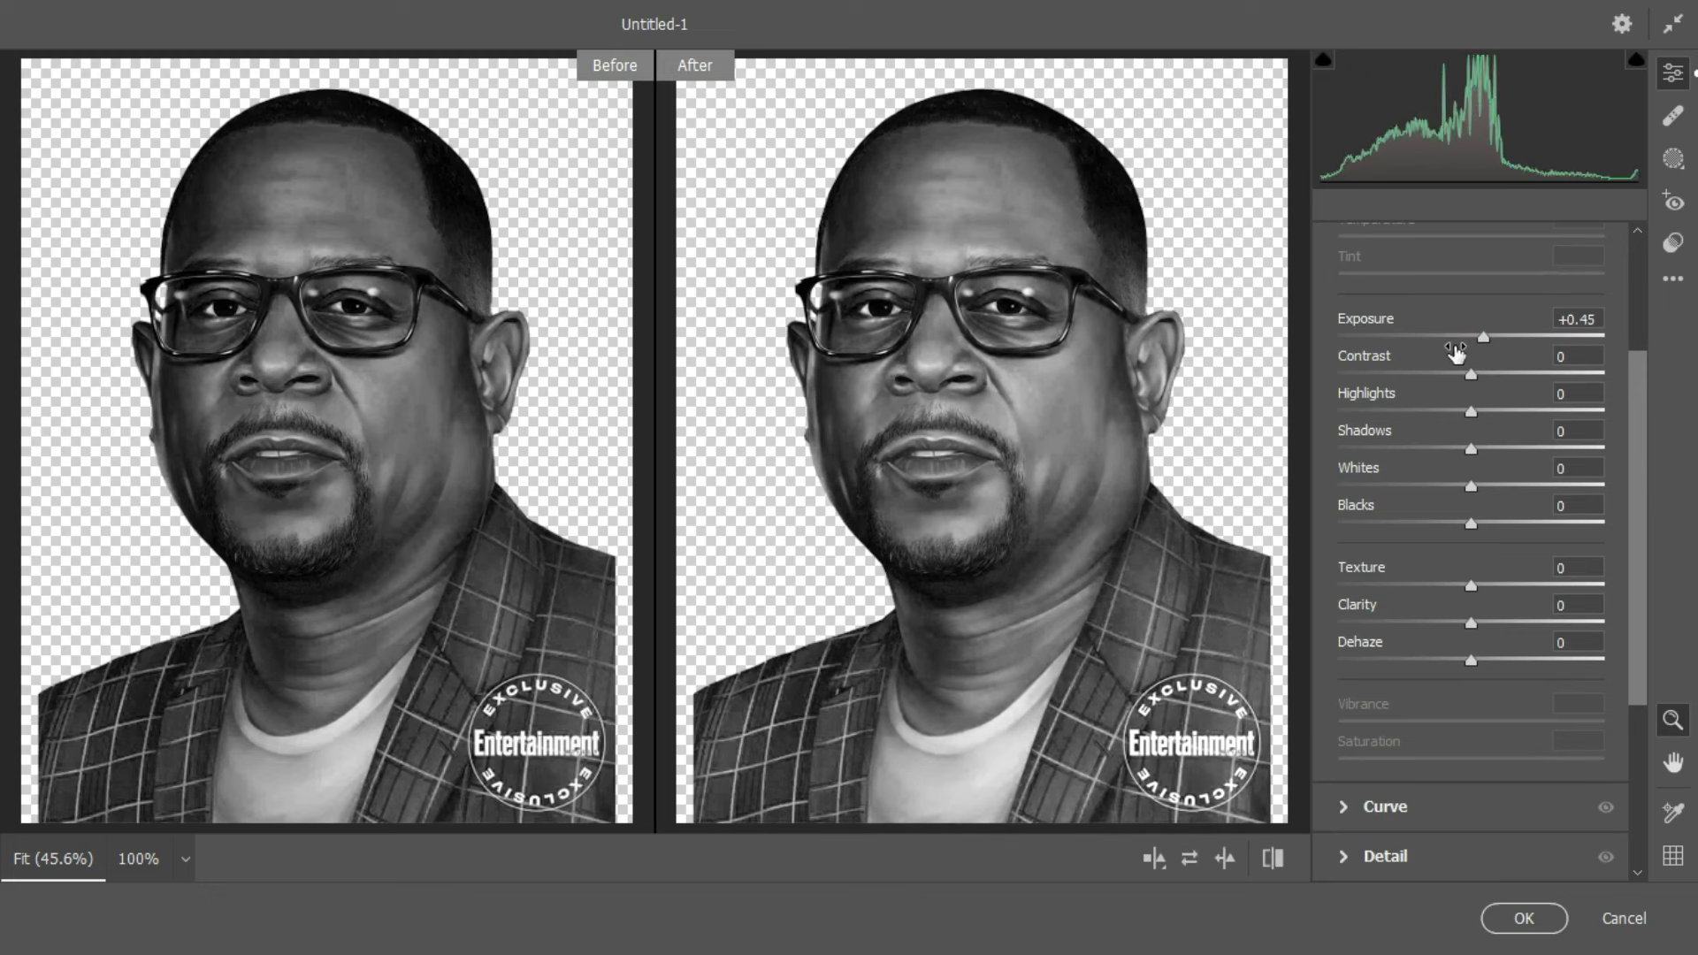
mouse_move(1453, 355)
left_click_drag(1473, 373, 1465, 528)
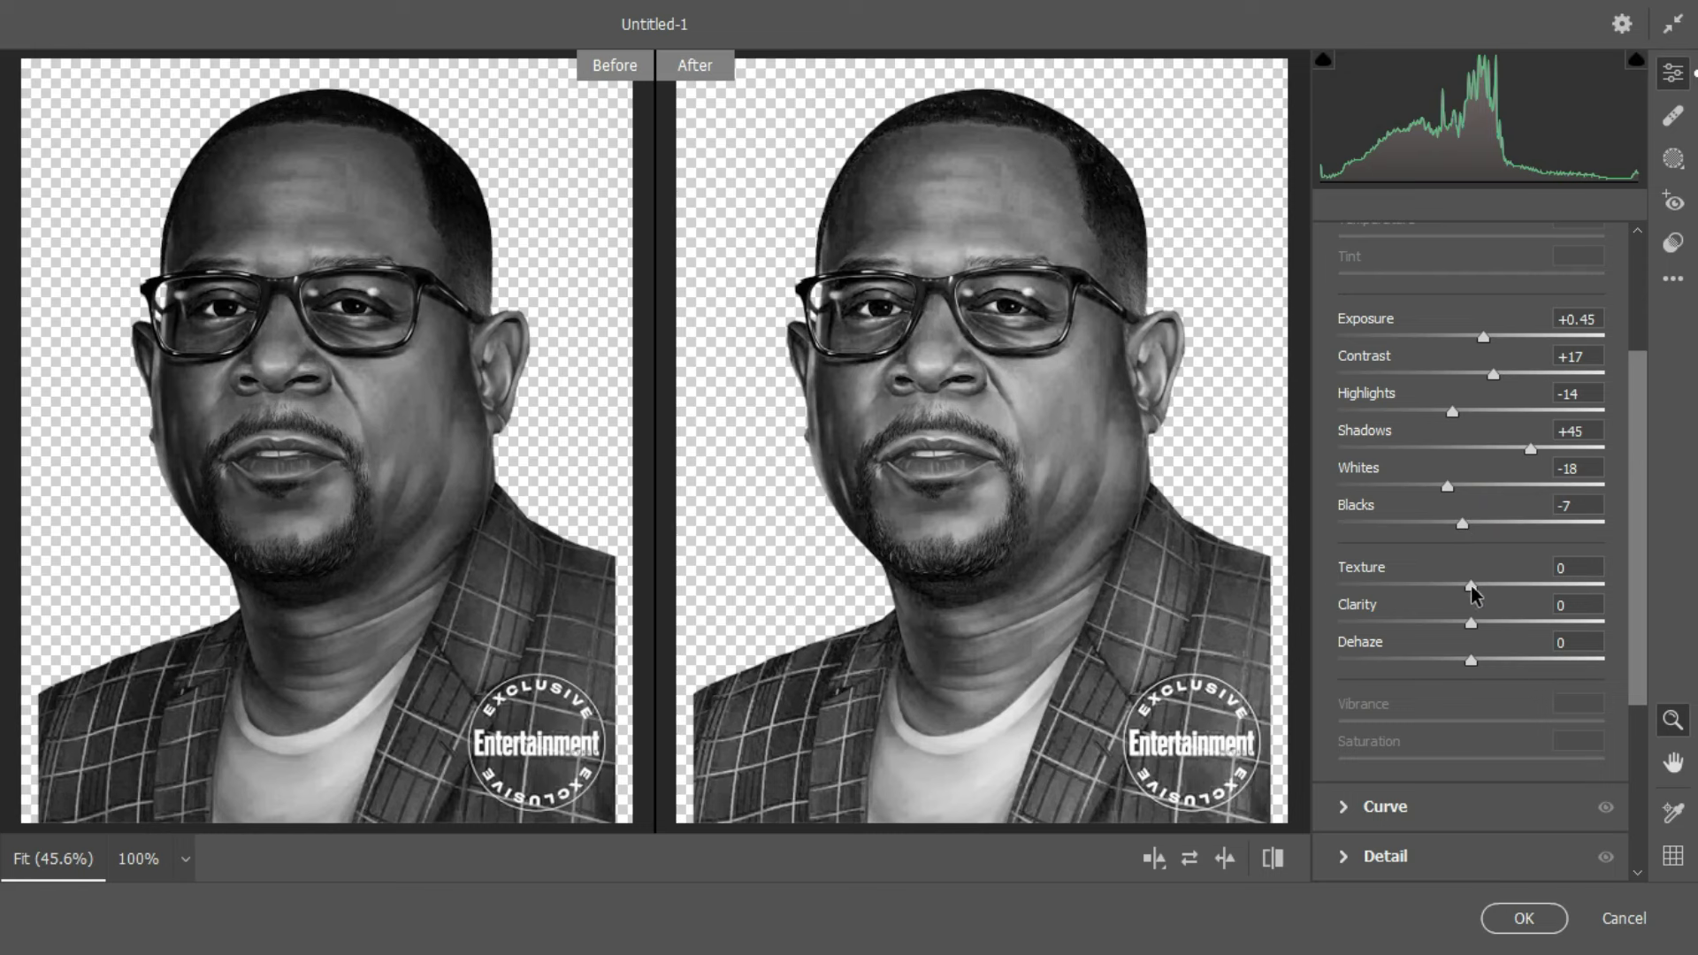
left_click_drag(1474, 582, 1617, 576)
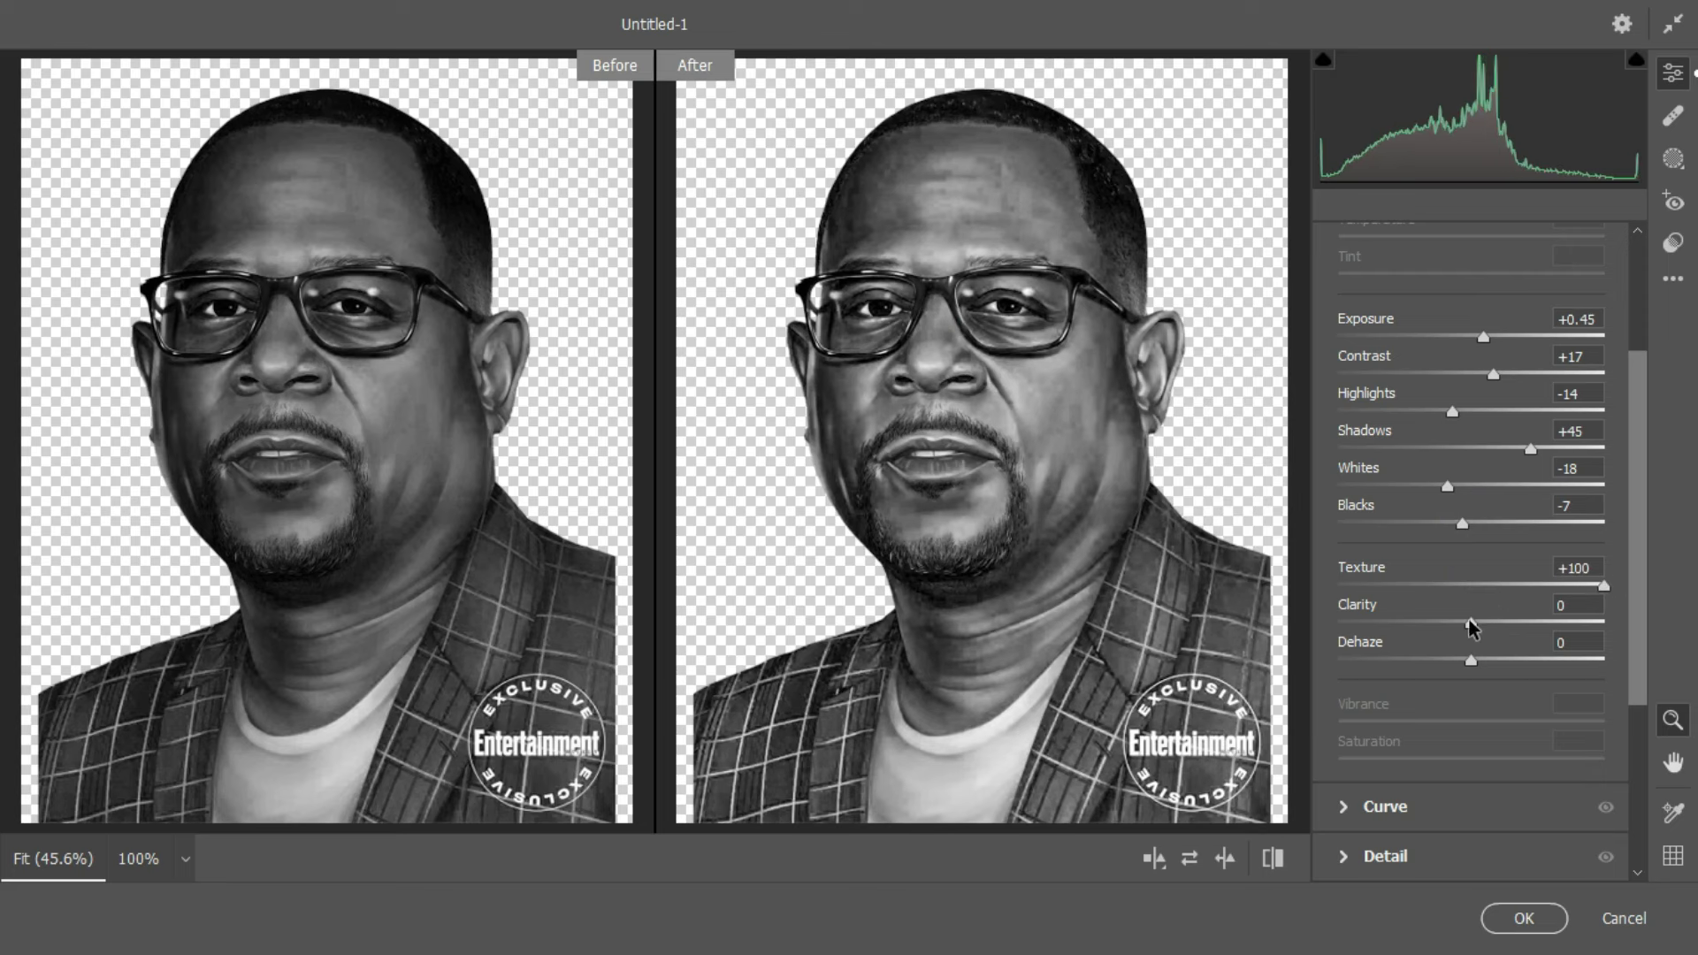
left_click_drag(1474, 619, 1501, 625)
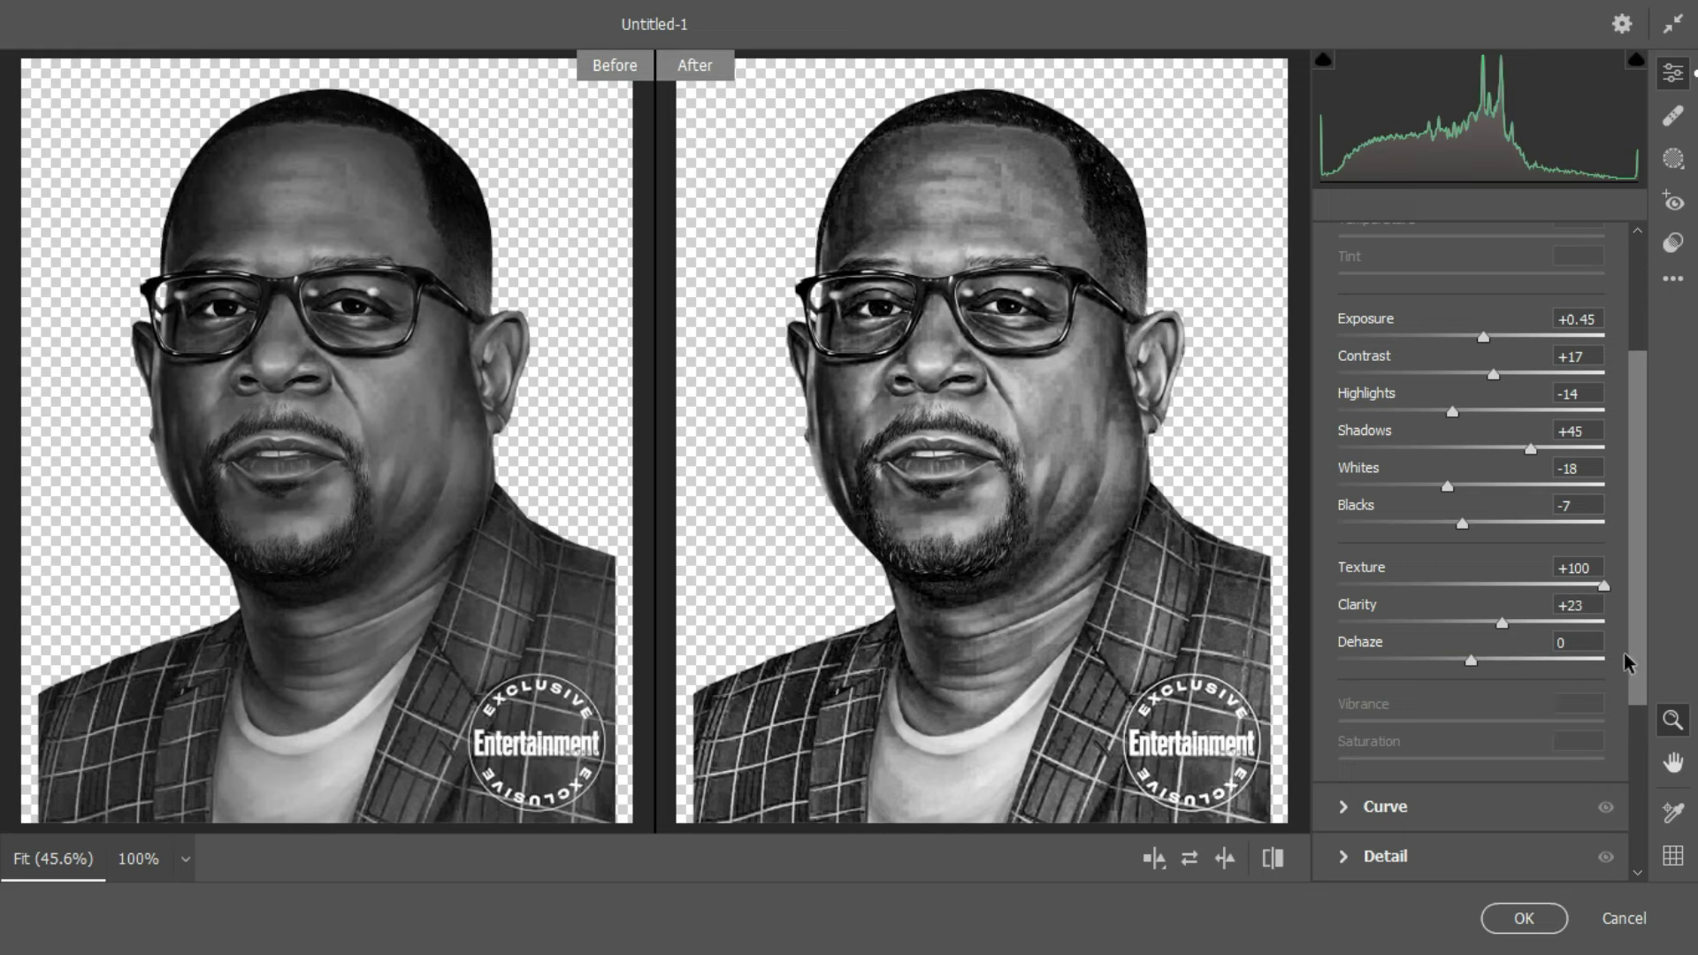
Step: Set the portrait's Sharpening to 137 in the Camera Raw detail settings
left_click_drag(1640, 641, 1640, 708)
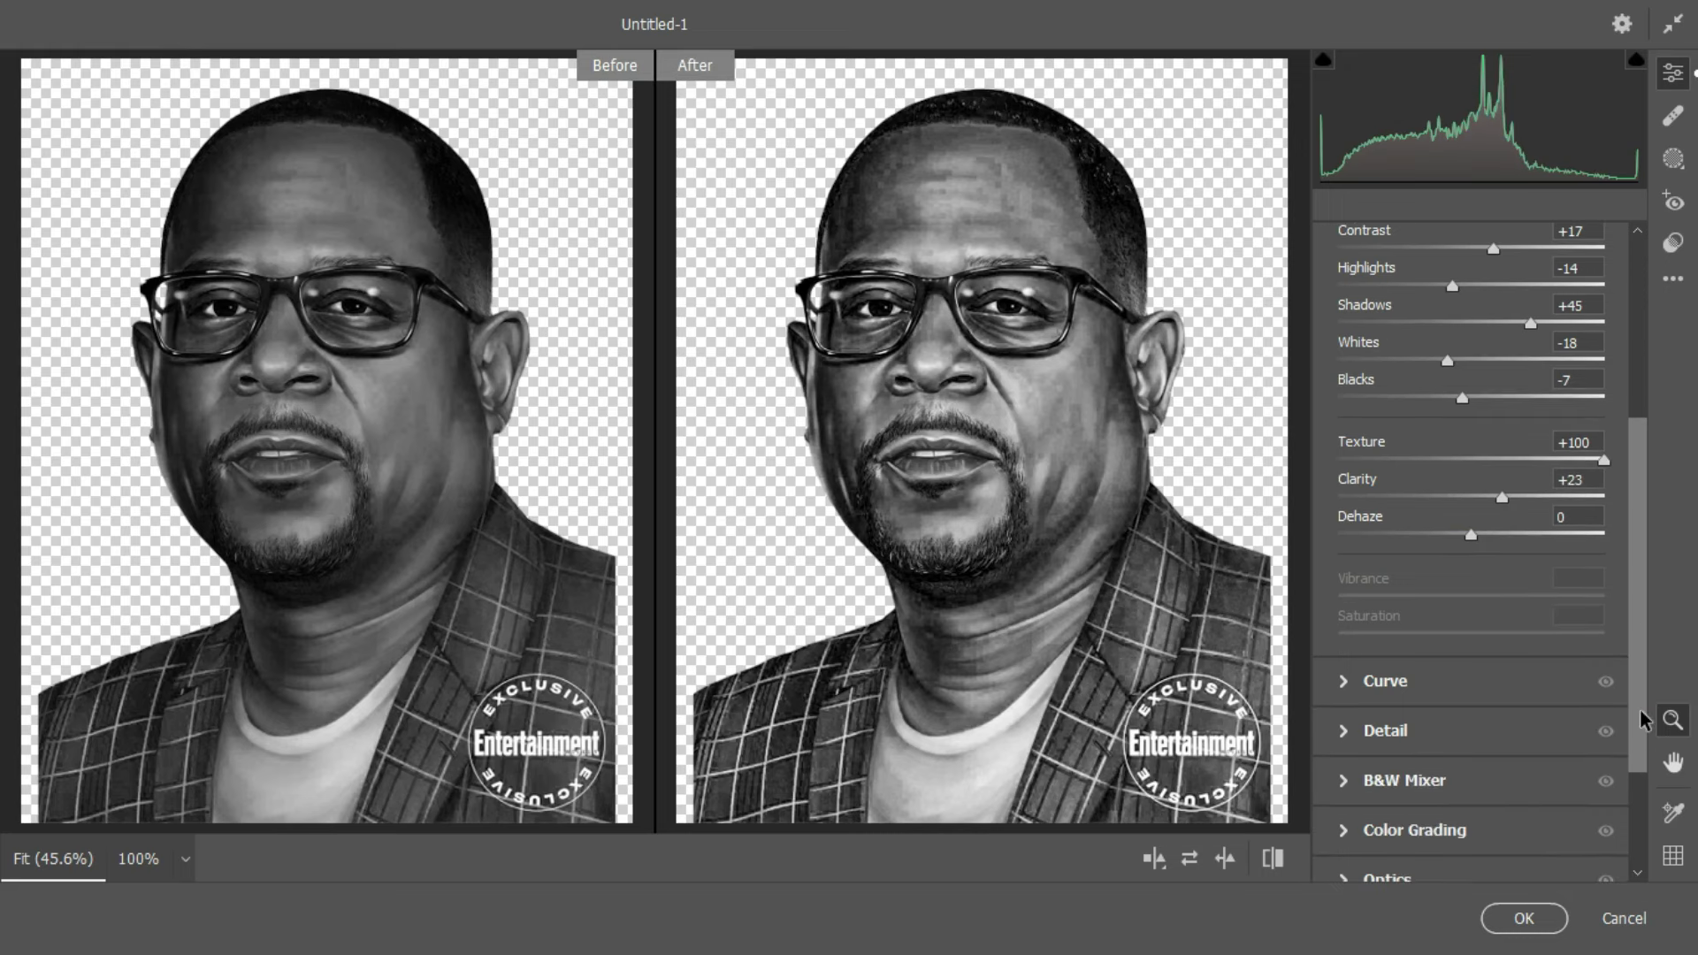
left_click(1346, 733)
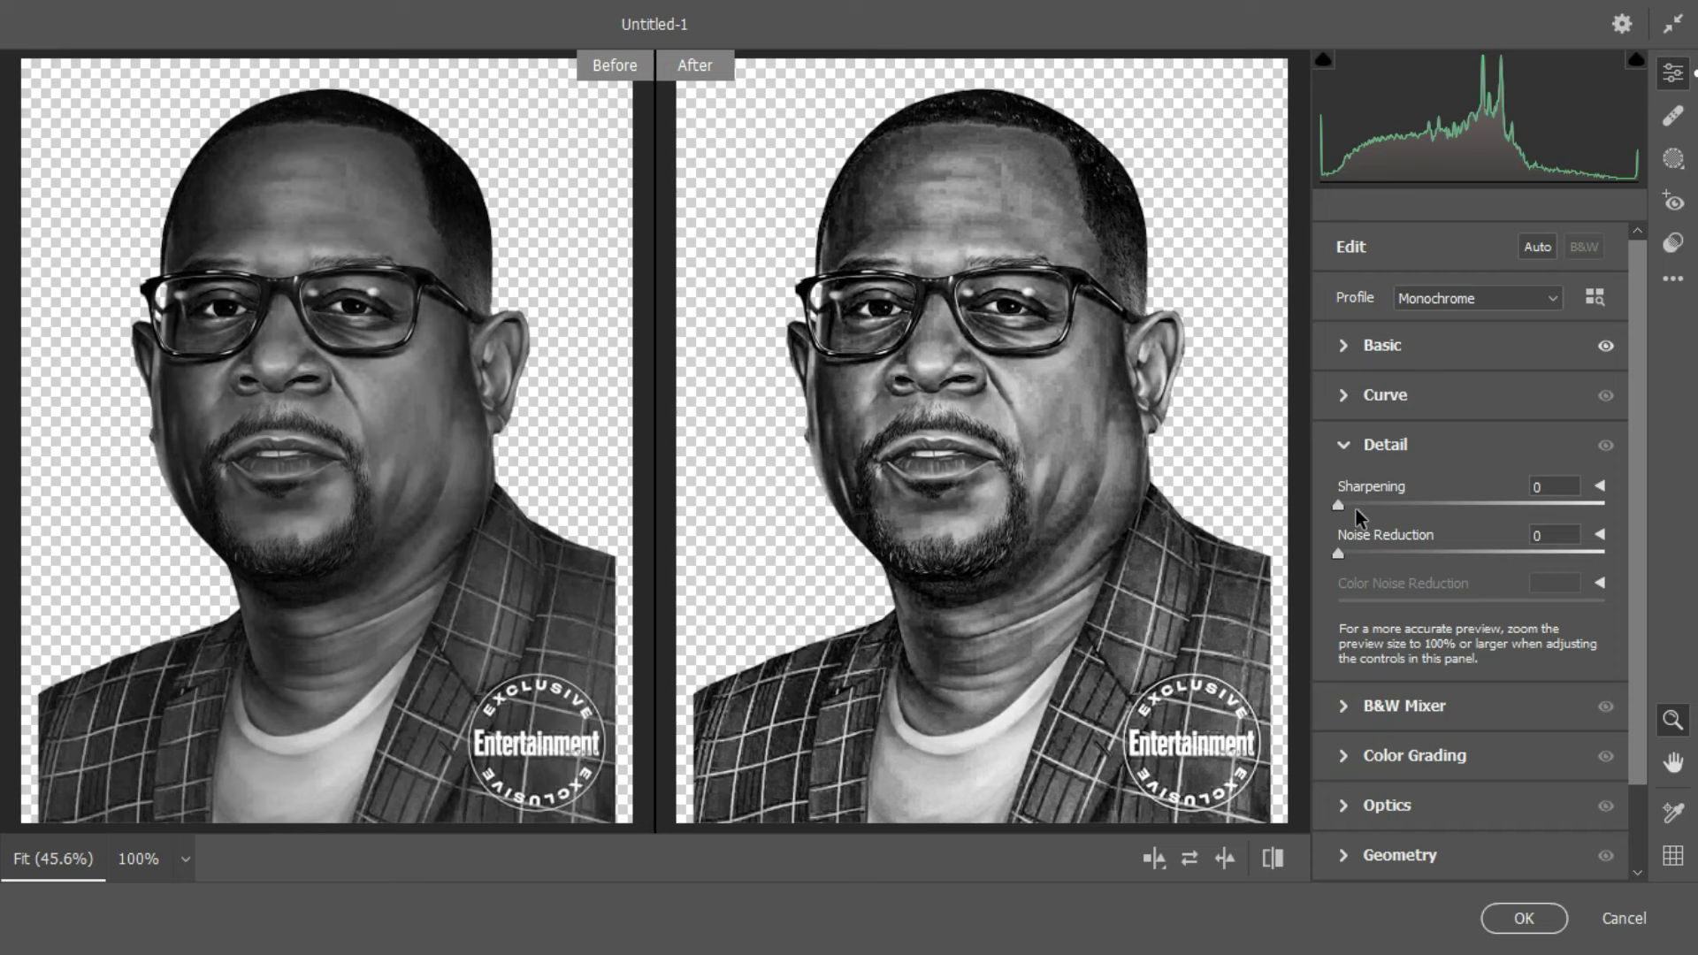
left_click_drag(1345, 499, 1574, 504)
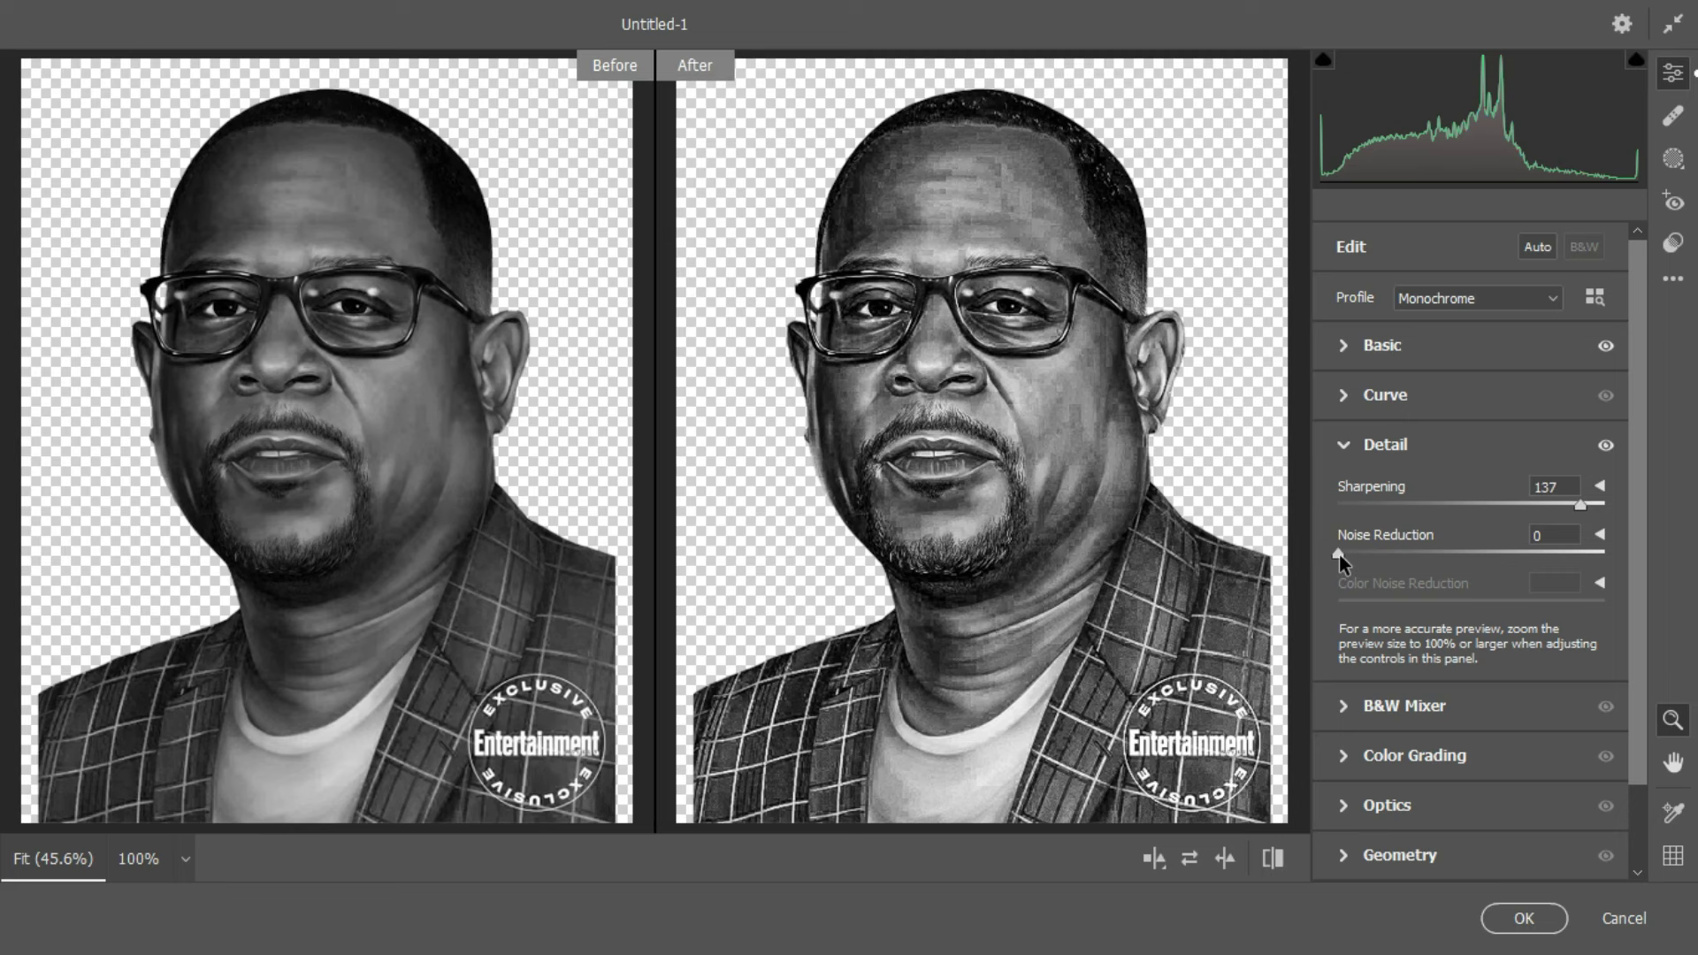
Step: Add a slight amount of noise reduction to the portrait and apply the Camera Raw filter
left_click_drag(1344, 554, 1355, 554)
left_click(1518, 922)
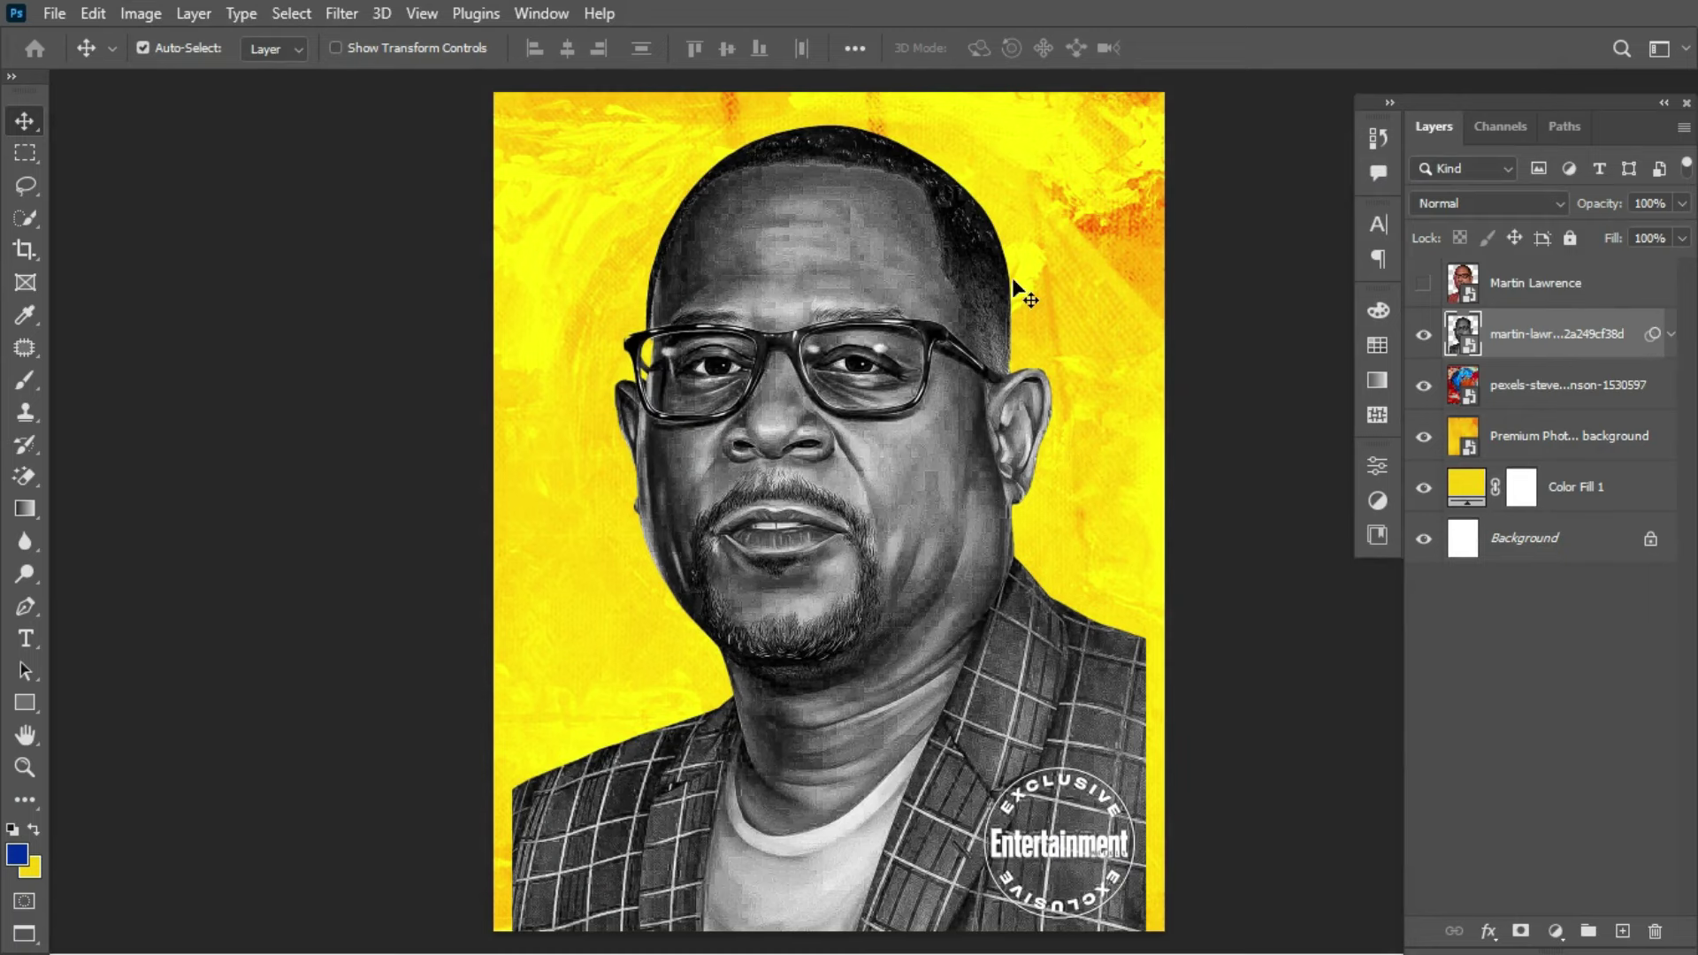
Step: Move the portrait down to leave space above the head and scale it up slightly
left_click_drag(861, 277, 879, 421)
key("ctrl")
key("ctrl+t")
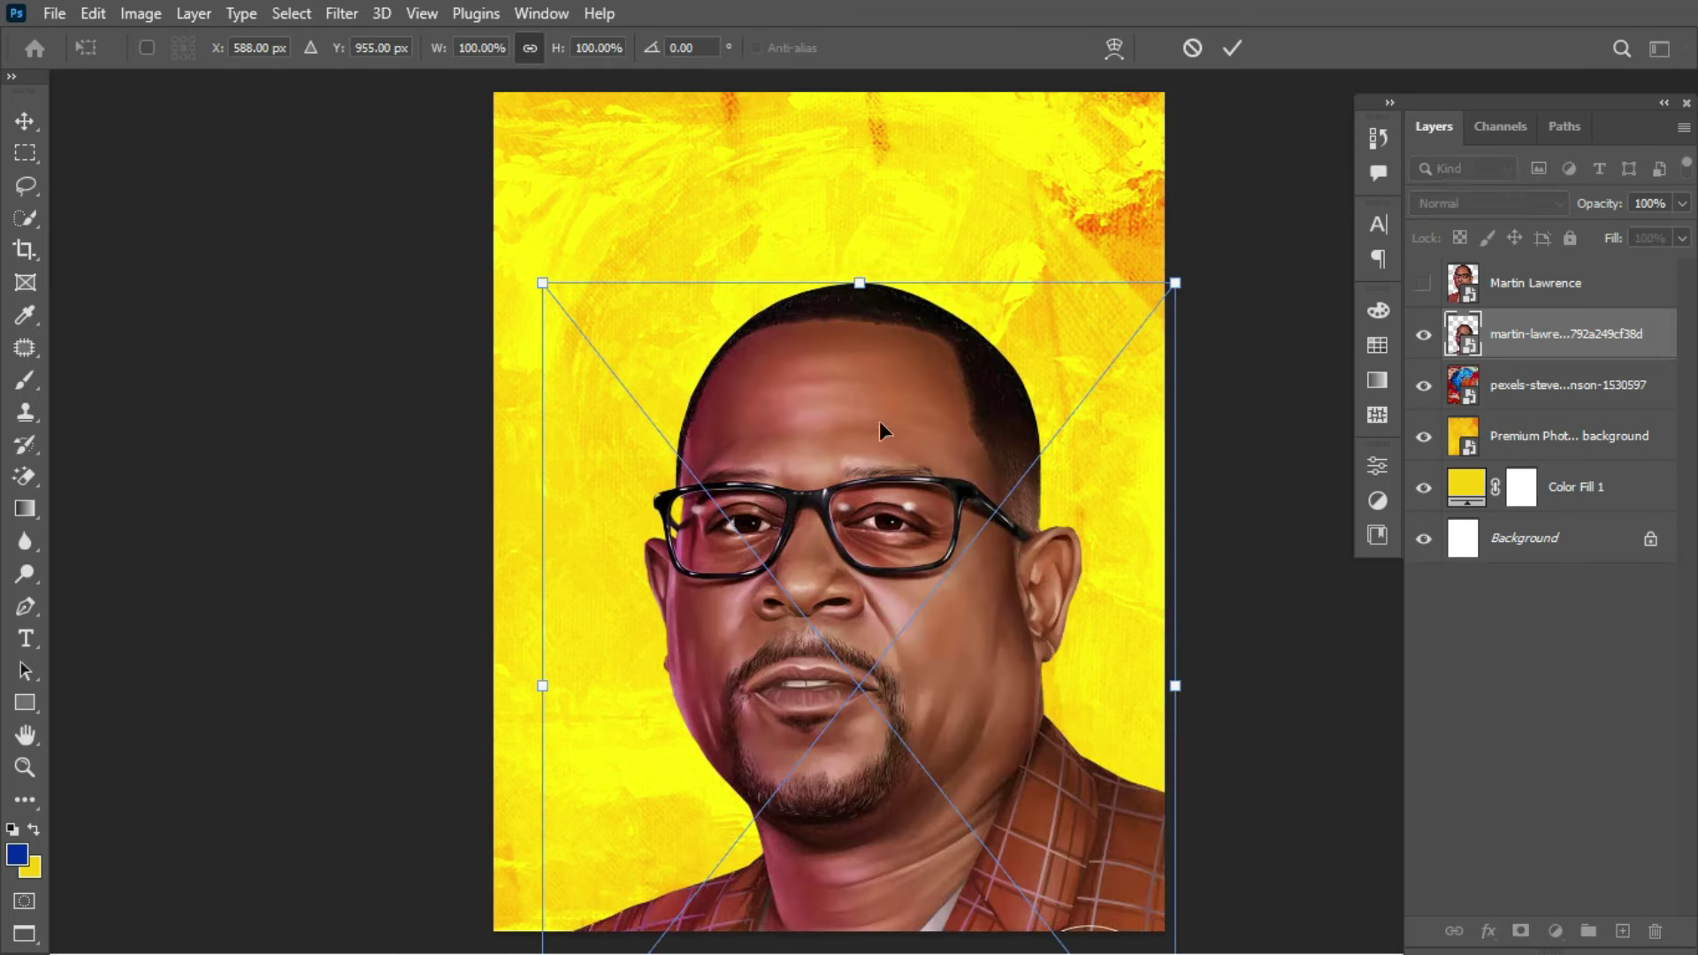
left_click_drag(1175, 281, 1184, 279)
mouse_move(924, 394)
left_mouse_down()
mouse_move(925, 440)
mouse_move(918, 413)
left_mouse_up()
left_click(1233, 47)
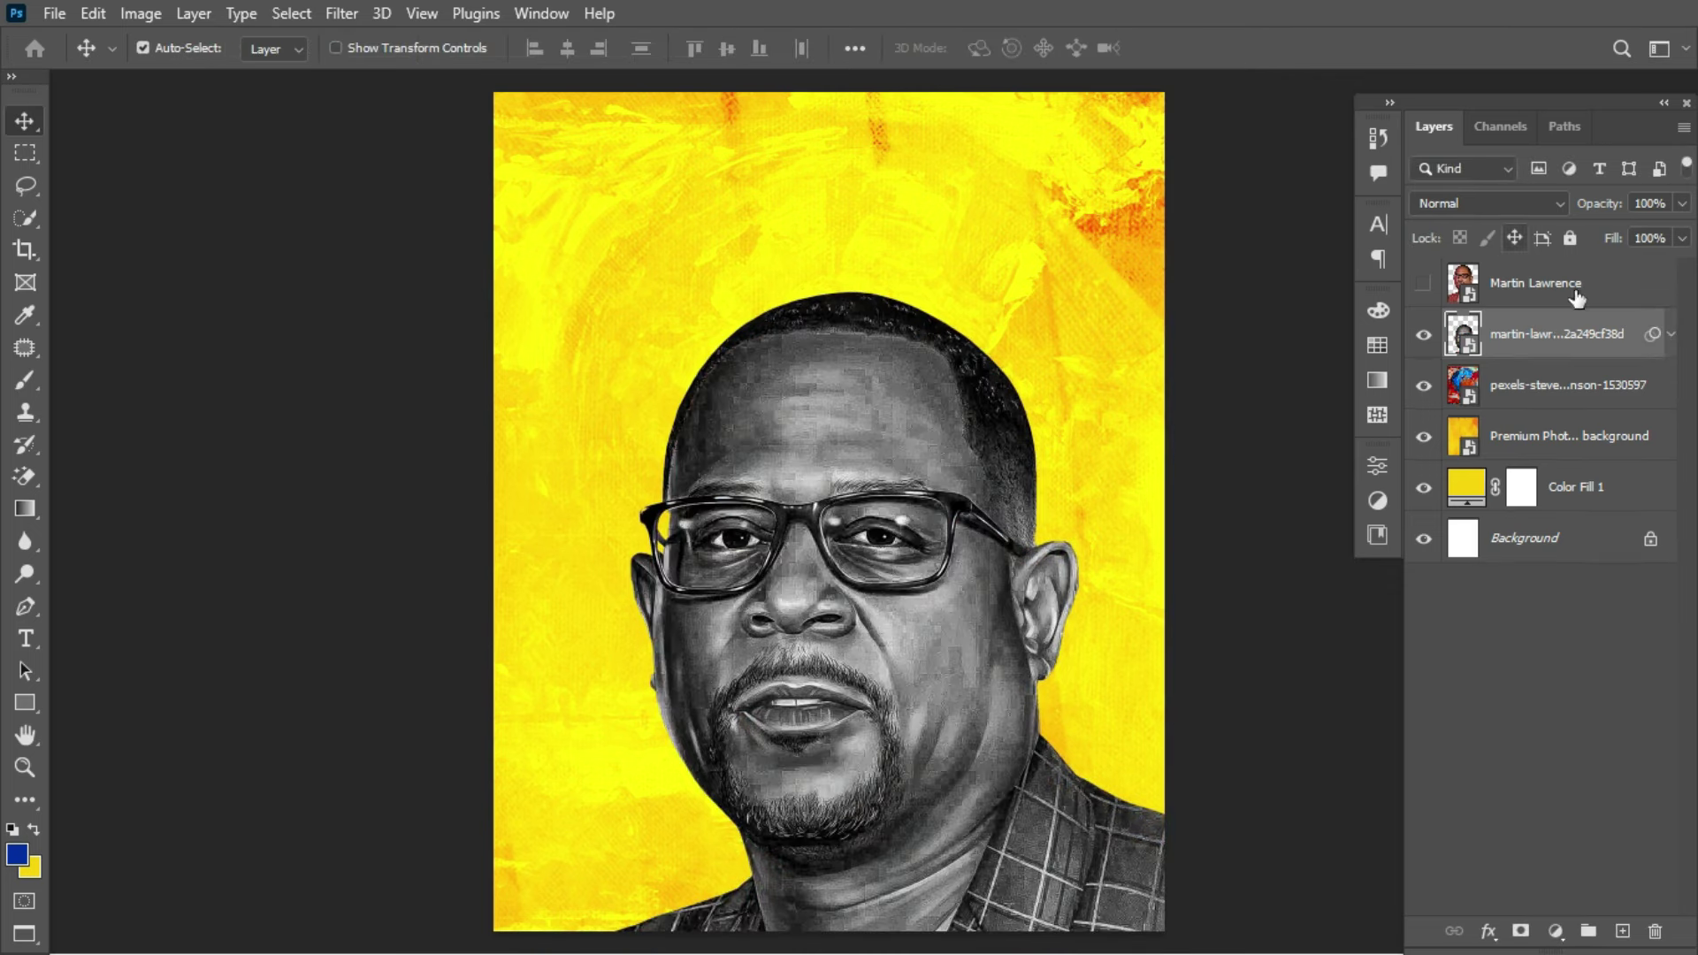
Step: Add a white 21 px outside stroke at 100% opacity to the portrait layer and collapse its effects list
left_click(1488, 932)
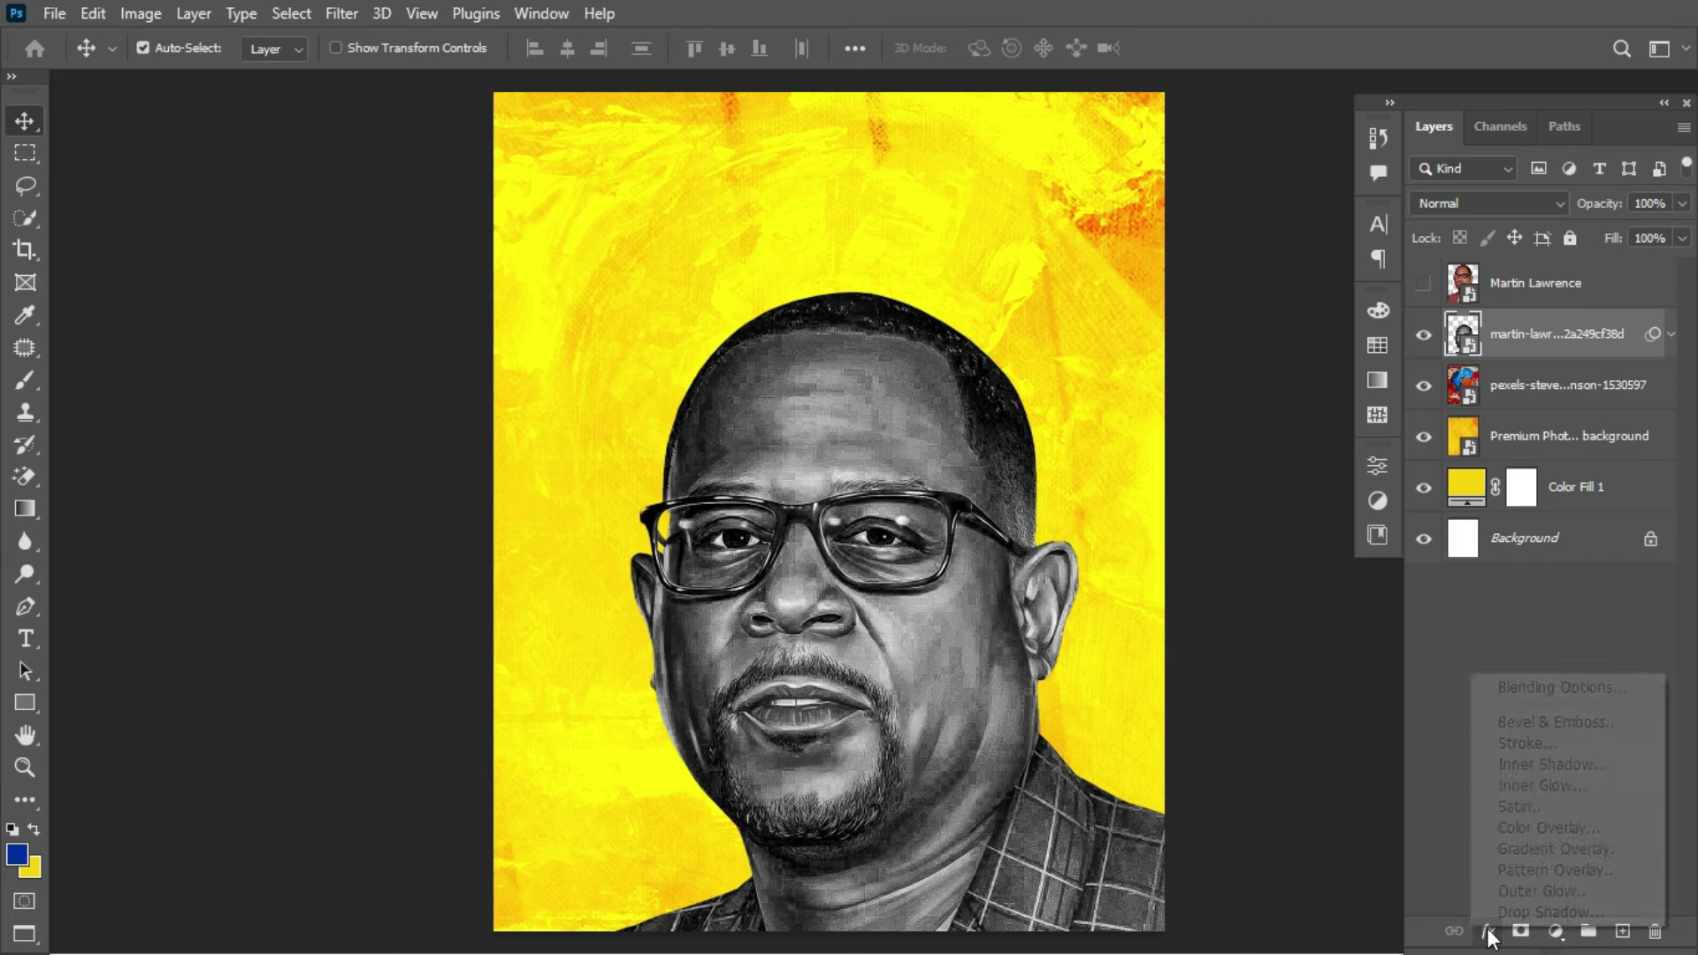
left_click(1520, 686)
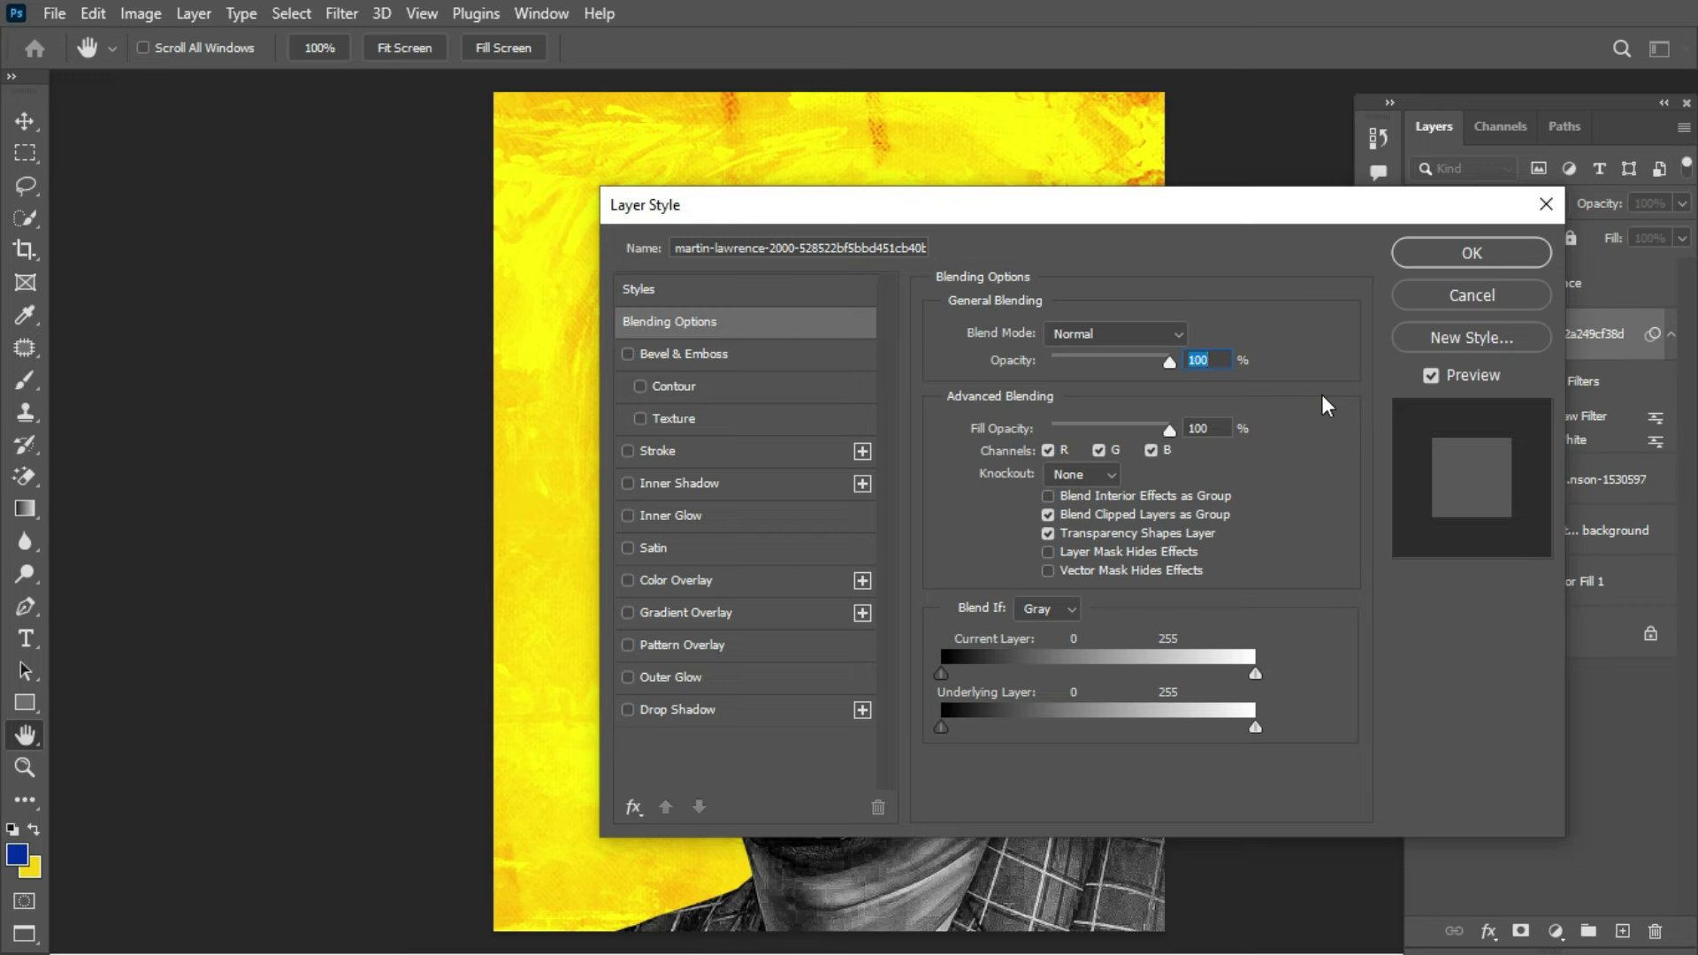
left_click(643, 451)
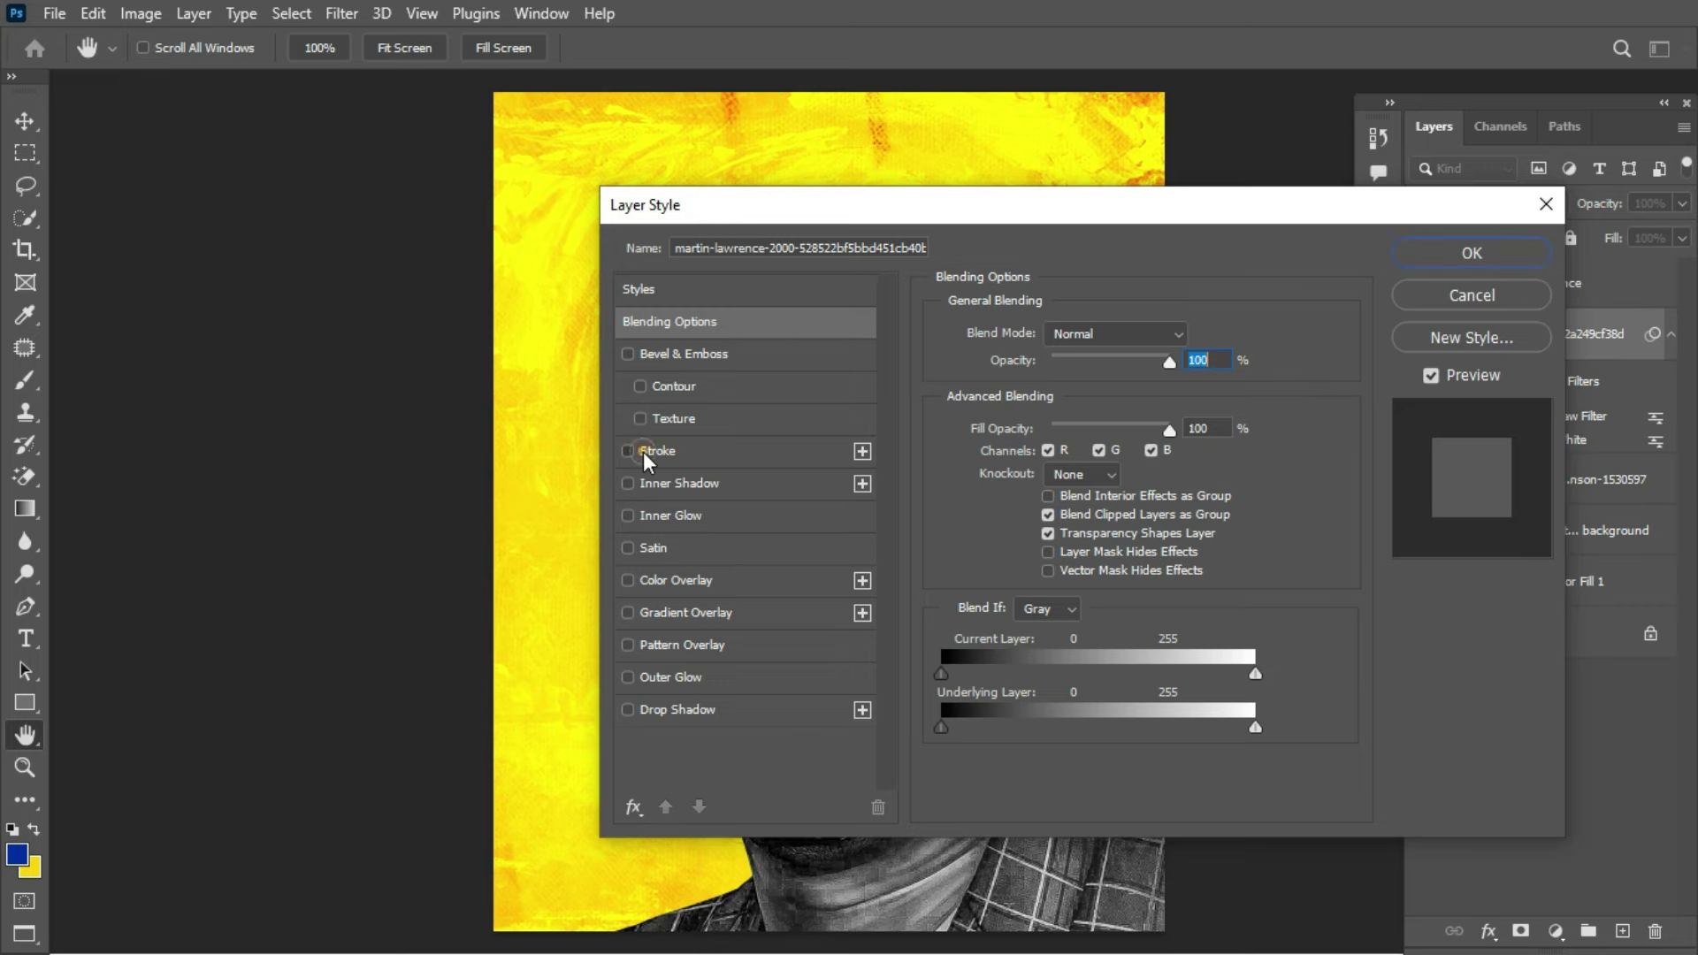
mouse_move(893, 214)
left_mouse_down()
mouse_move(1441, 137)
mouse_move(986, 191)
left_mouse_up()
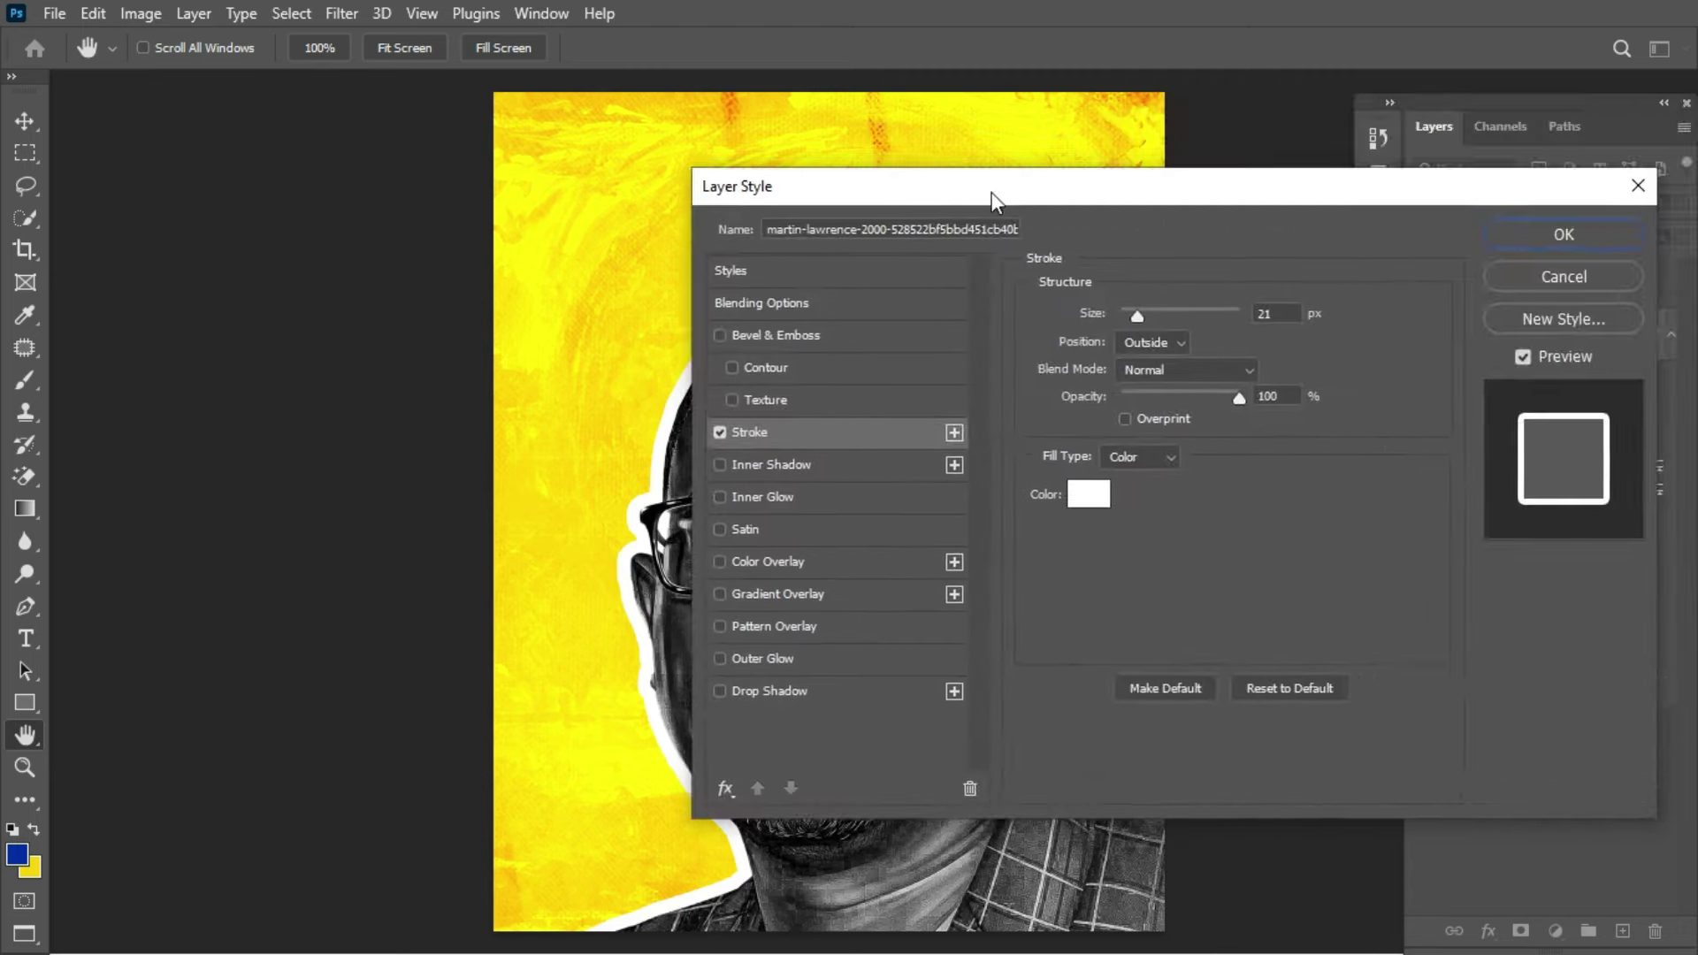
left_click(1090, 496)
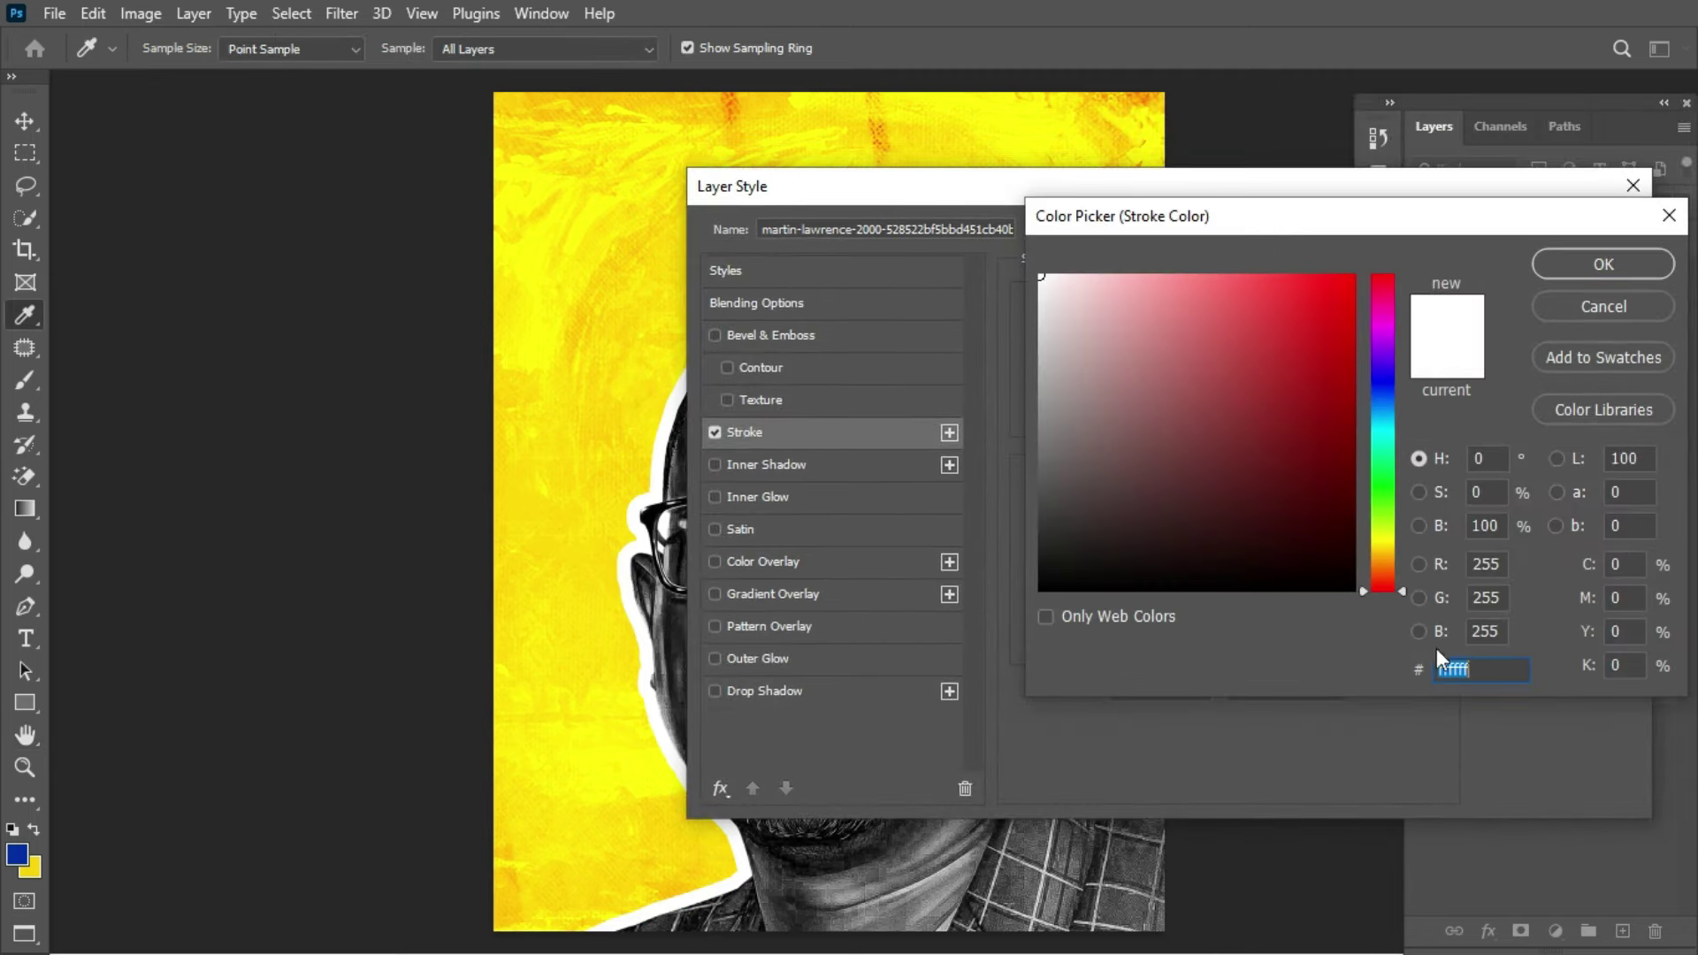
left_click(1636, 306)
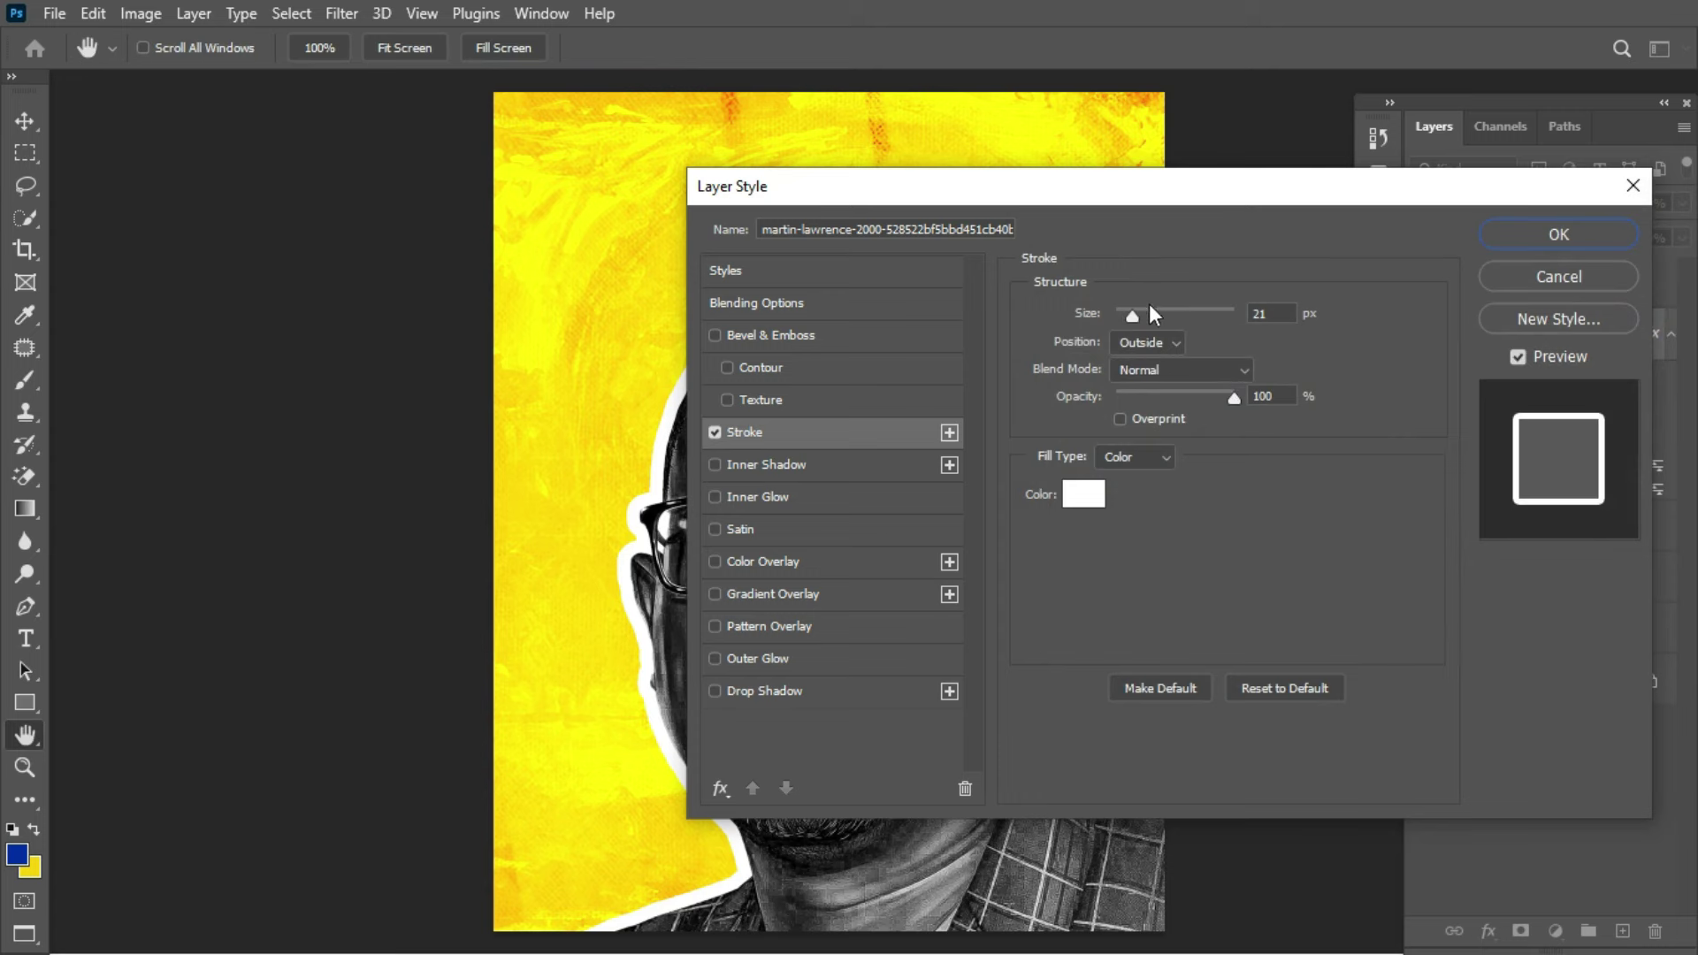
left_click_drag(1218, 196, 1069, 198)
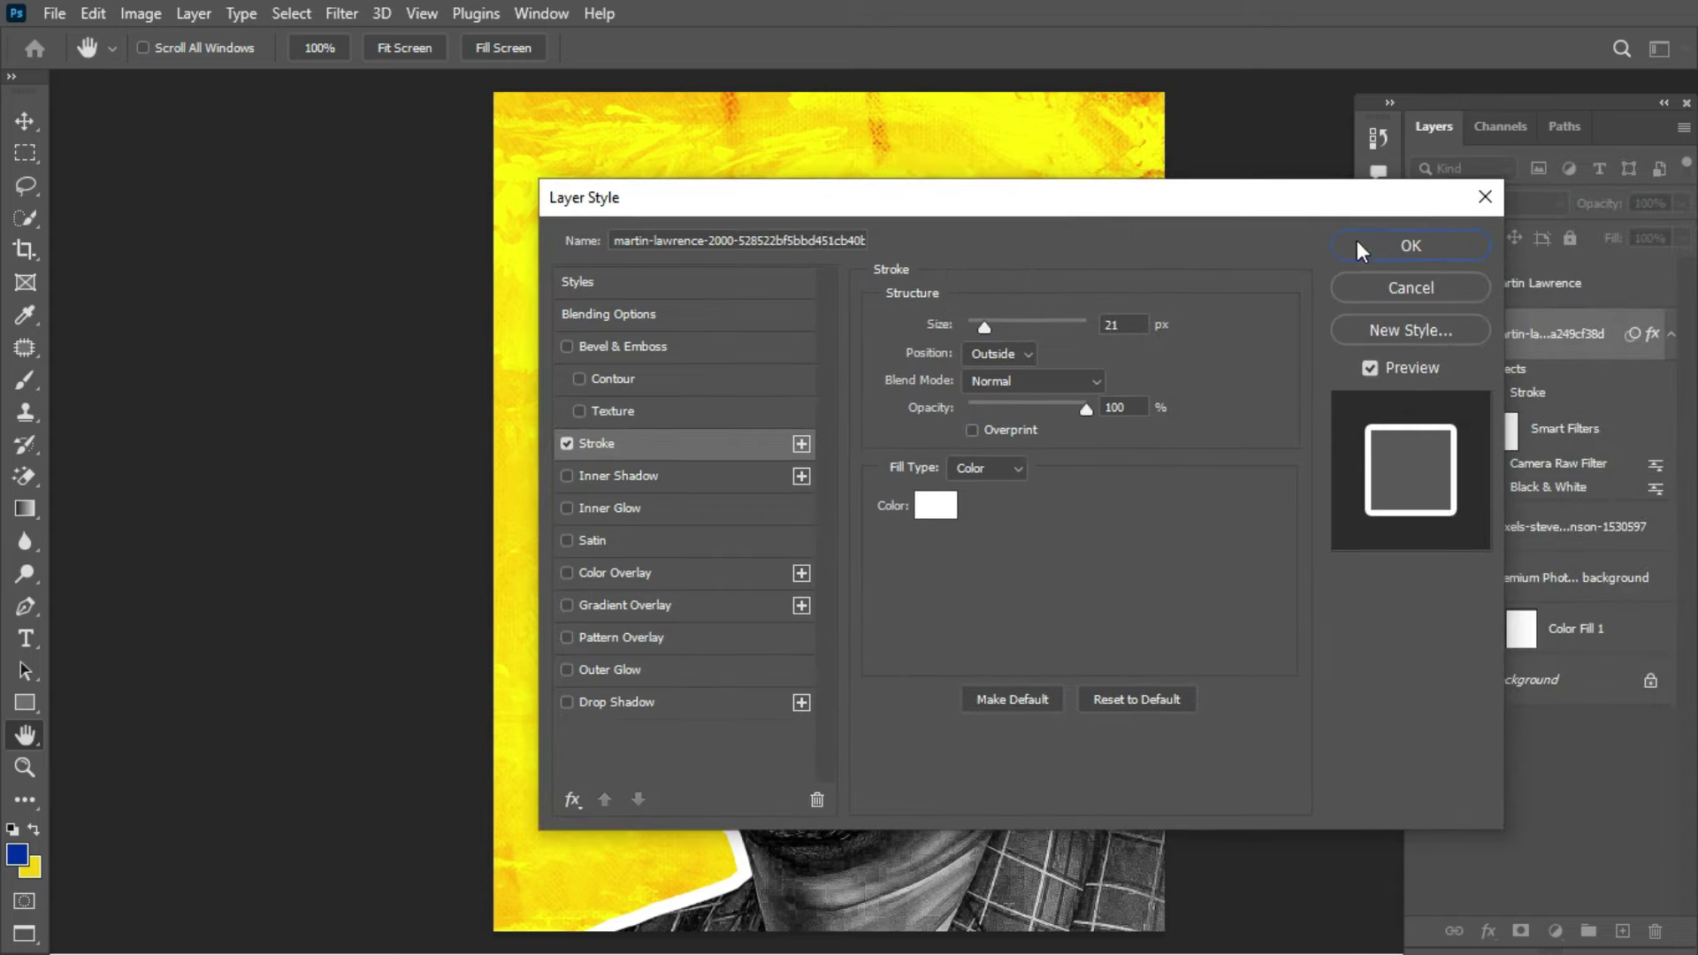
left_click(1399, 247)
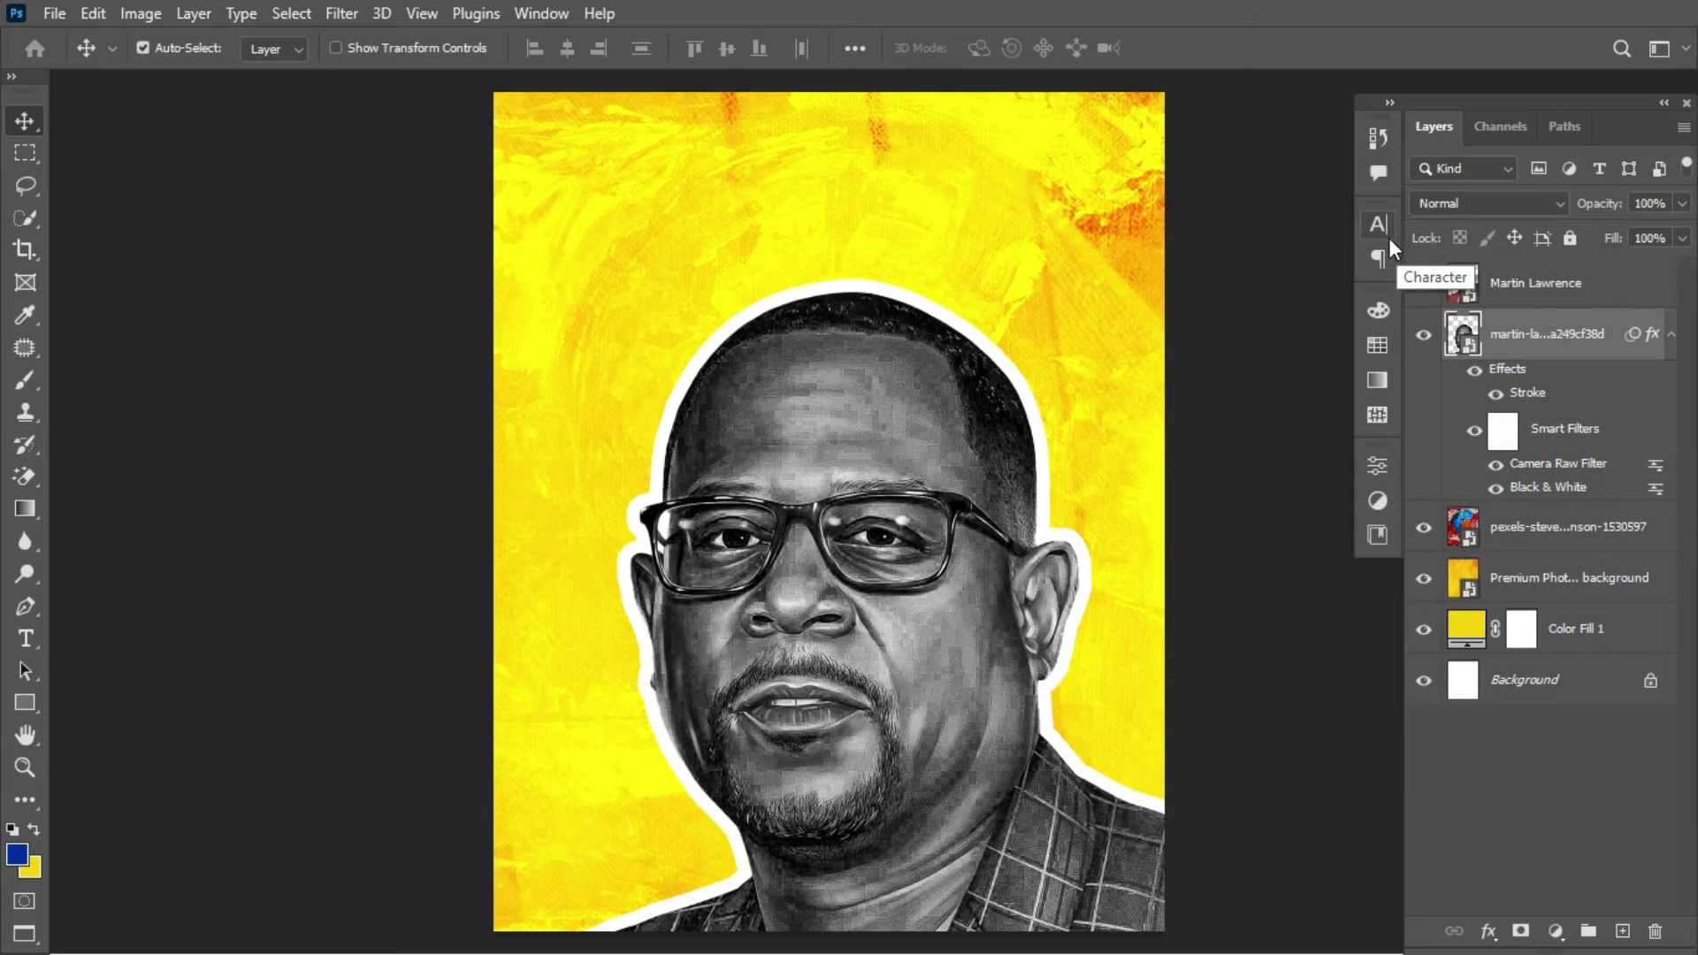
left_click(1671, 341)
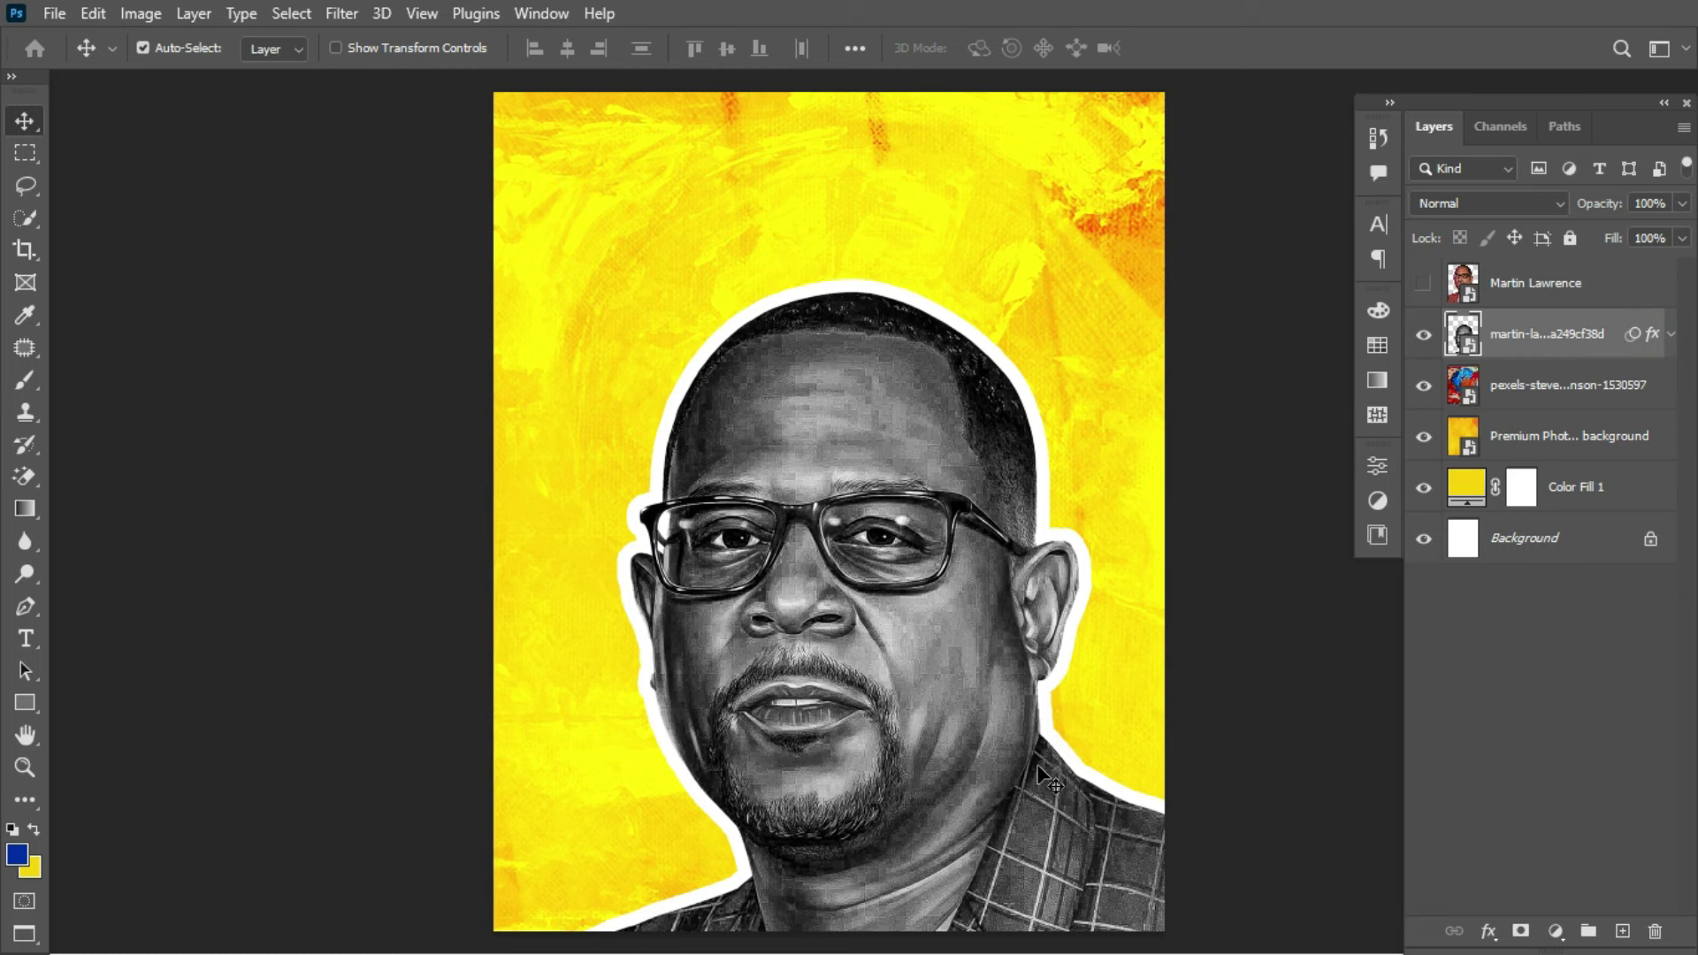
Step: Paste the name and birth-date text layer above the portrait, enlarge it and place it beside the head's upper left
key("ctrl+v")
left_click(1423, 334)
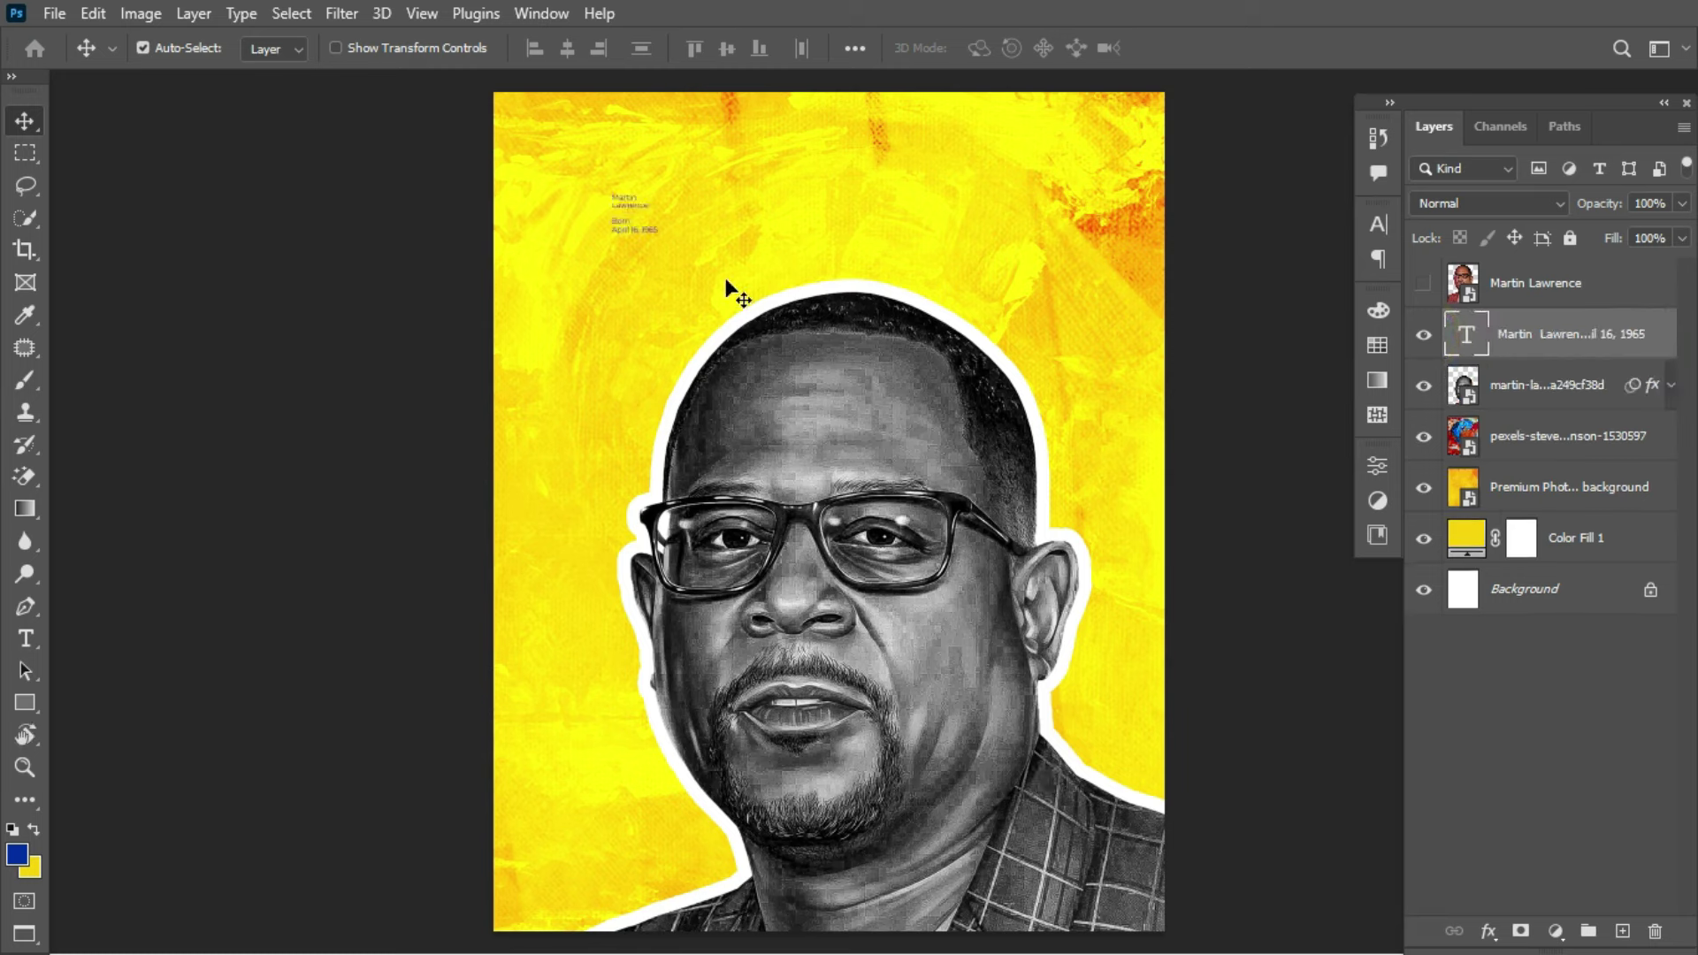
key("ctrl+t")
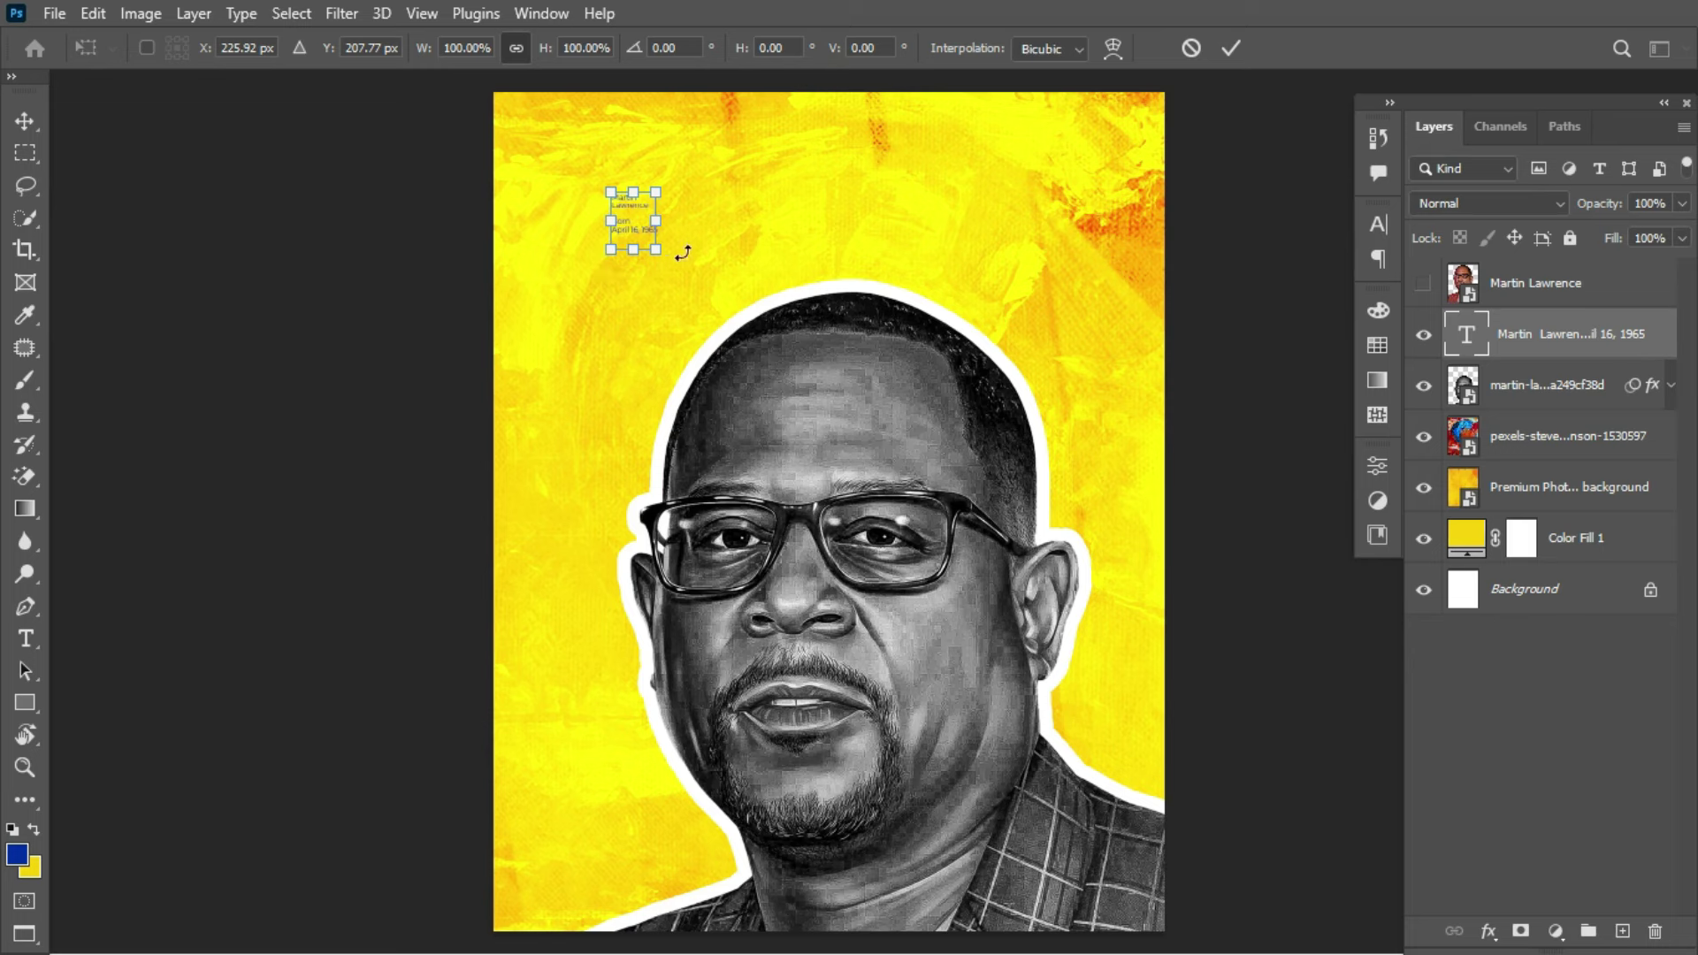
left_click_drag(655, 250, 746, 305)
key("Return")
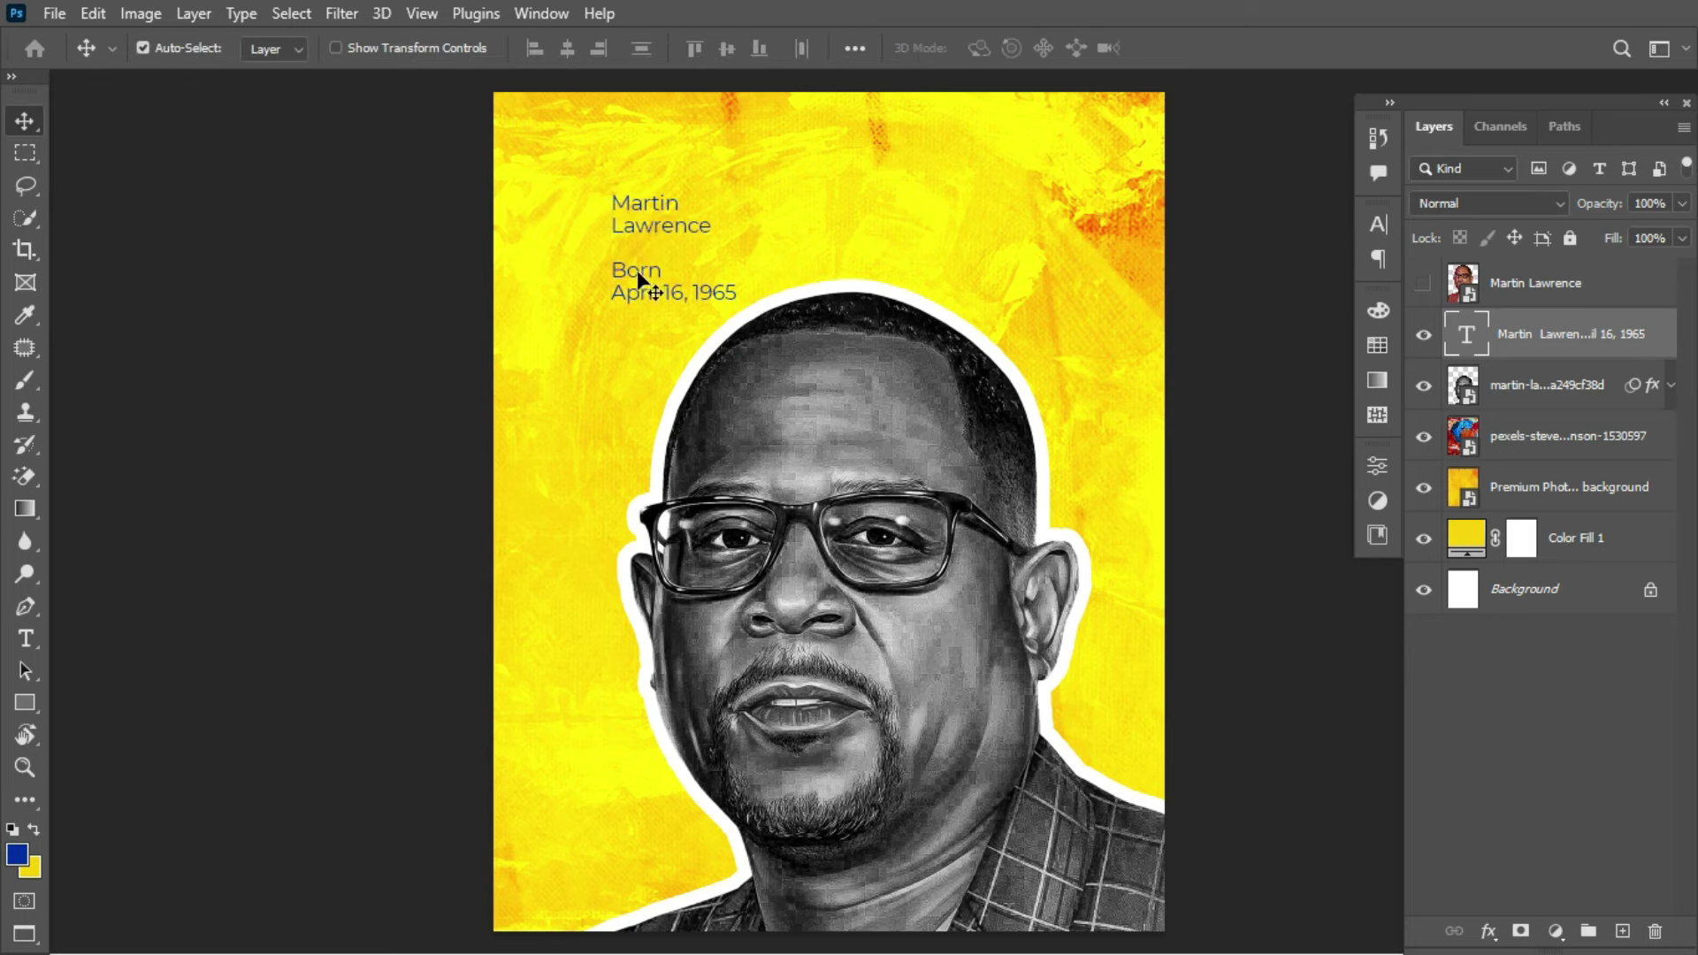
left_click_drag(649, 225, 619, 368)
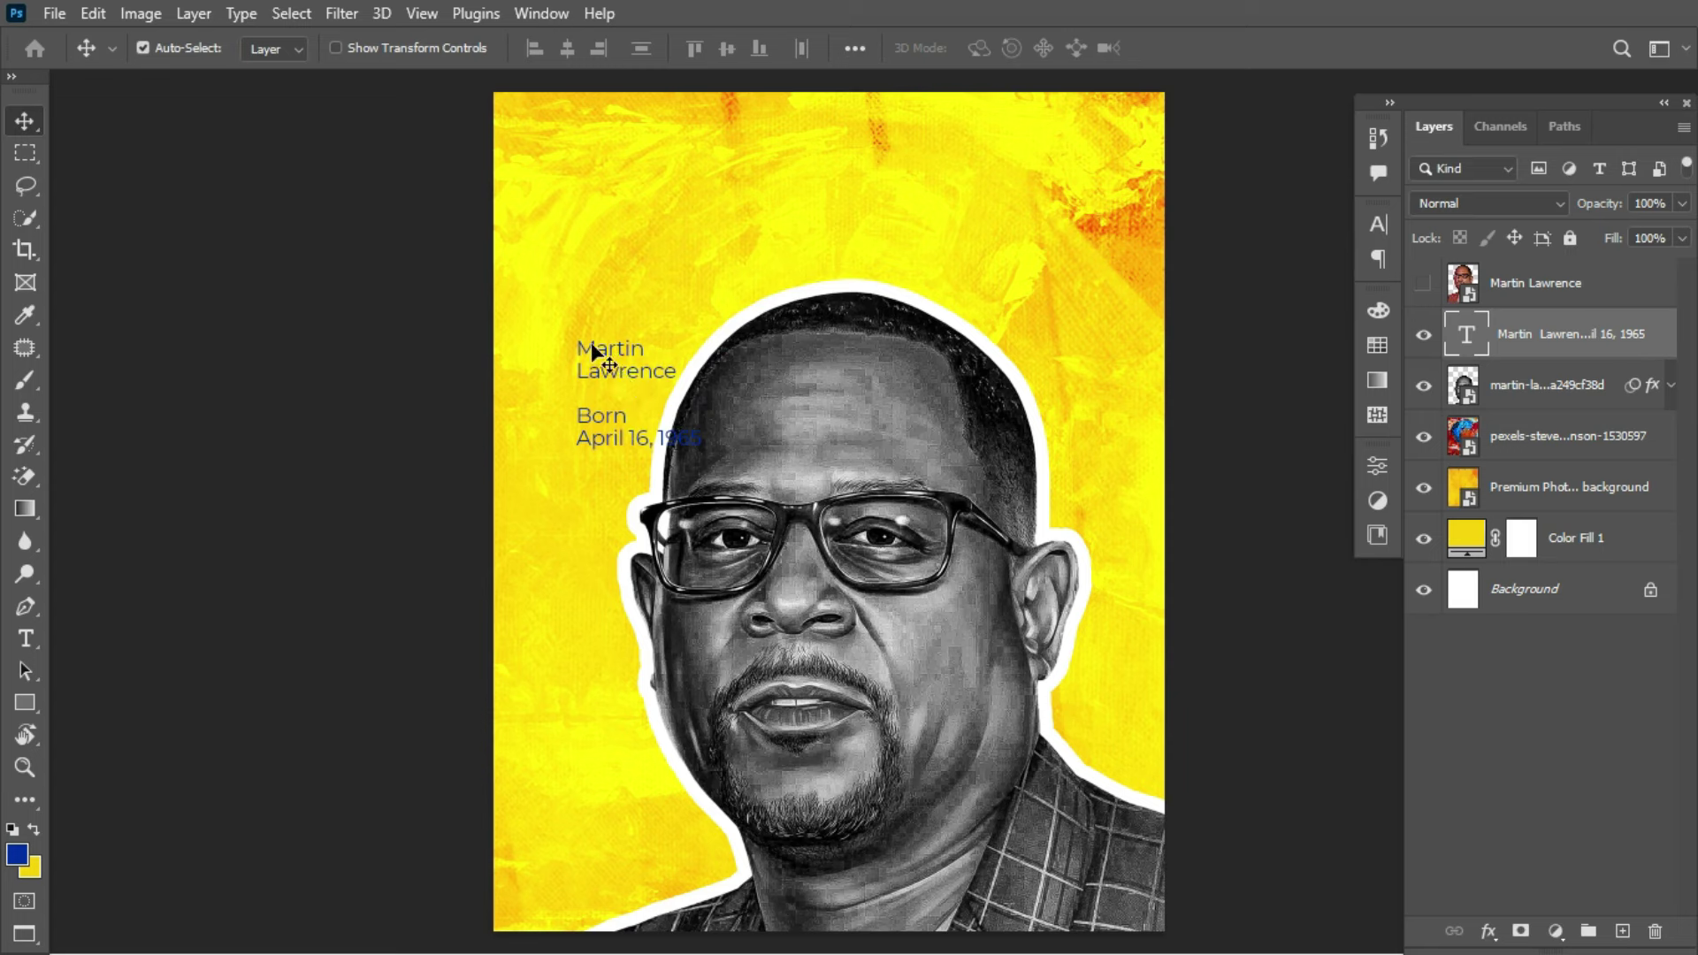
Step: Cut the two-line name from the pasted text and paste it as a separate text layer near the design's top
left_click(27, 637)
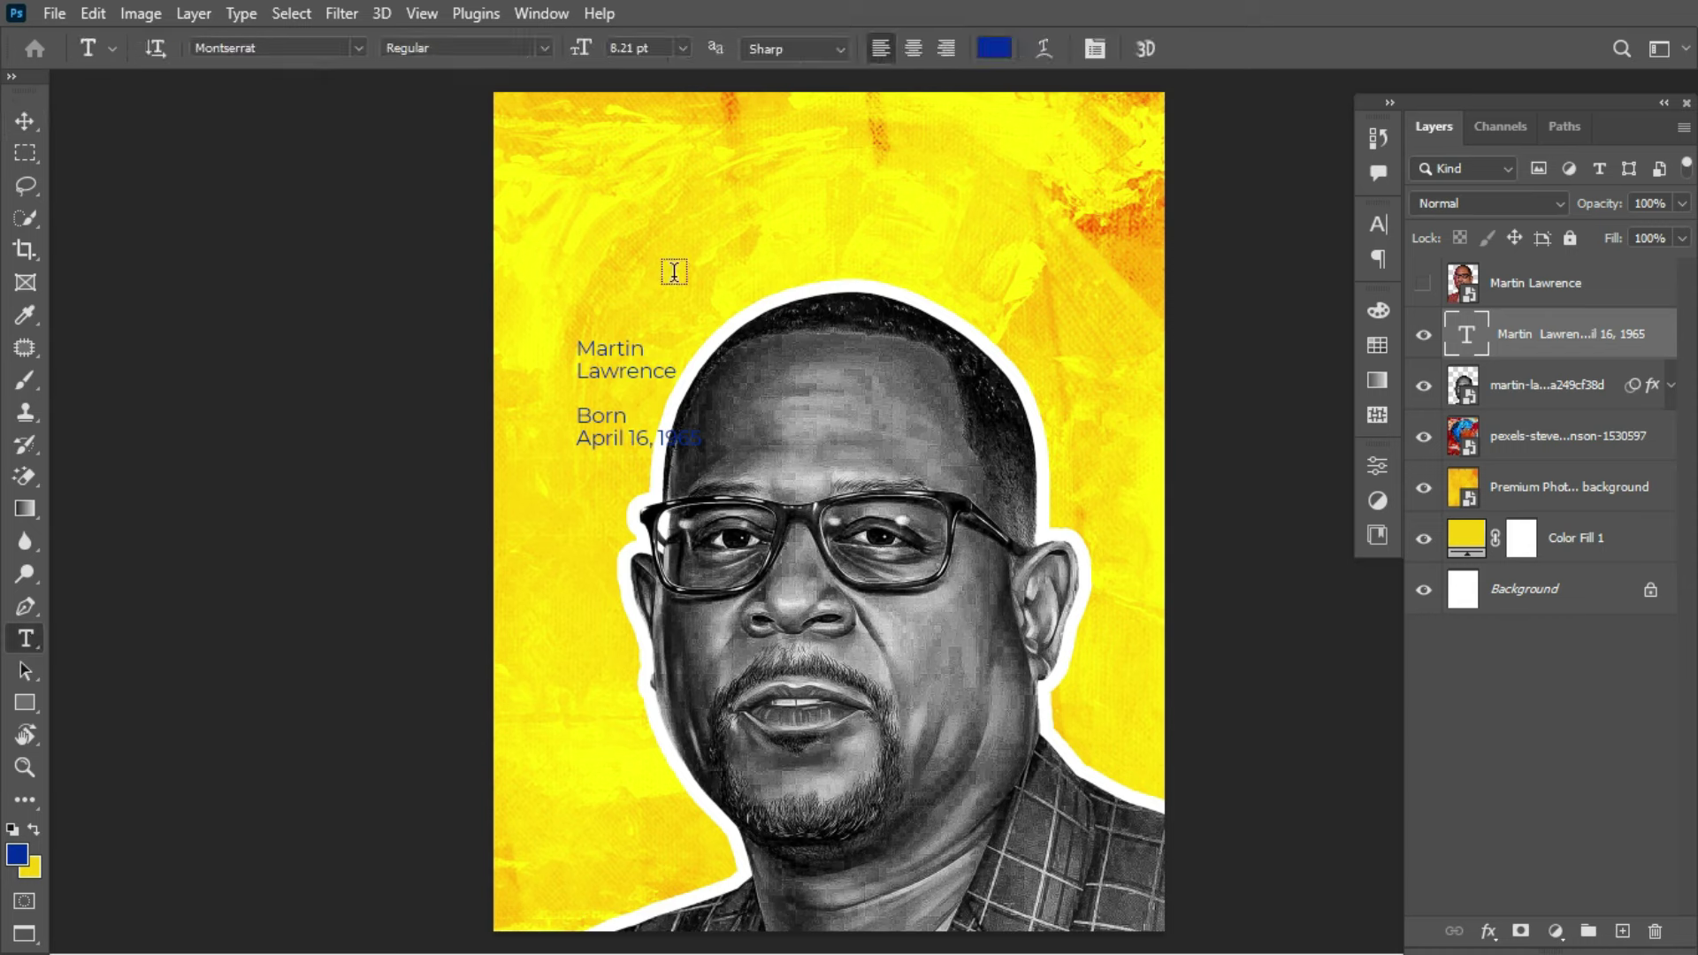
left_click_drag(580, 347, 677, 372)
key("ctrl+c")
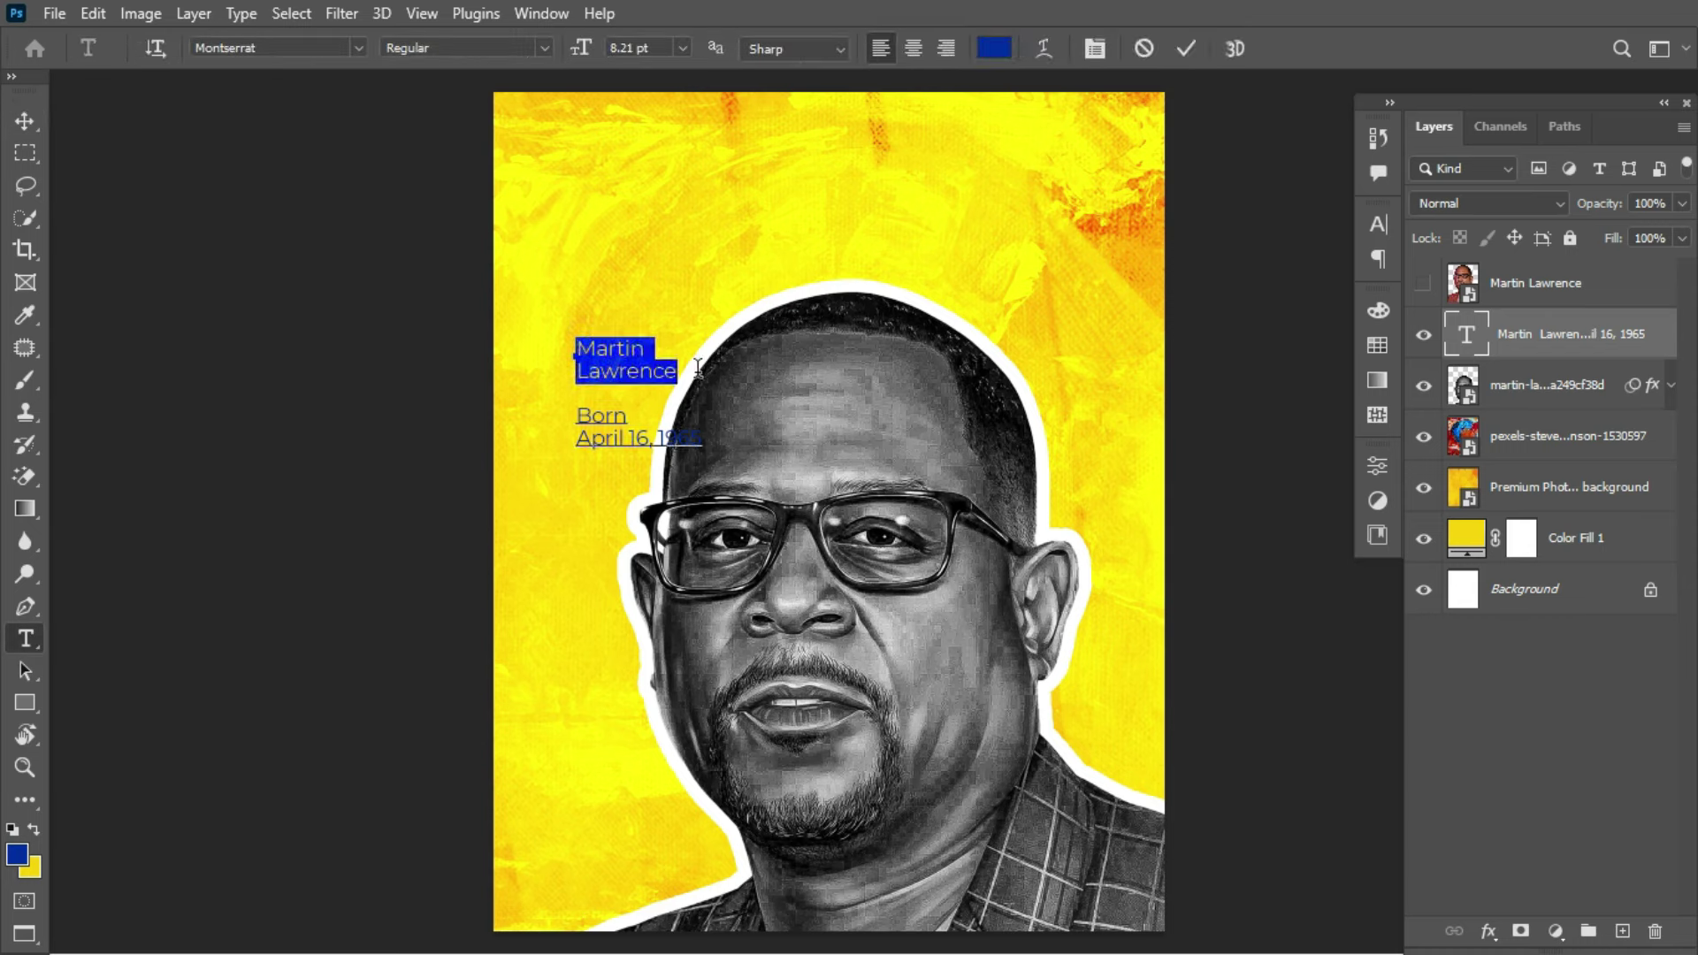
key("BackSpace")
left_click(699, 373)
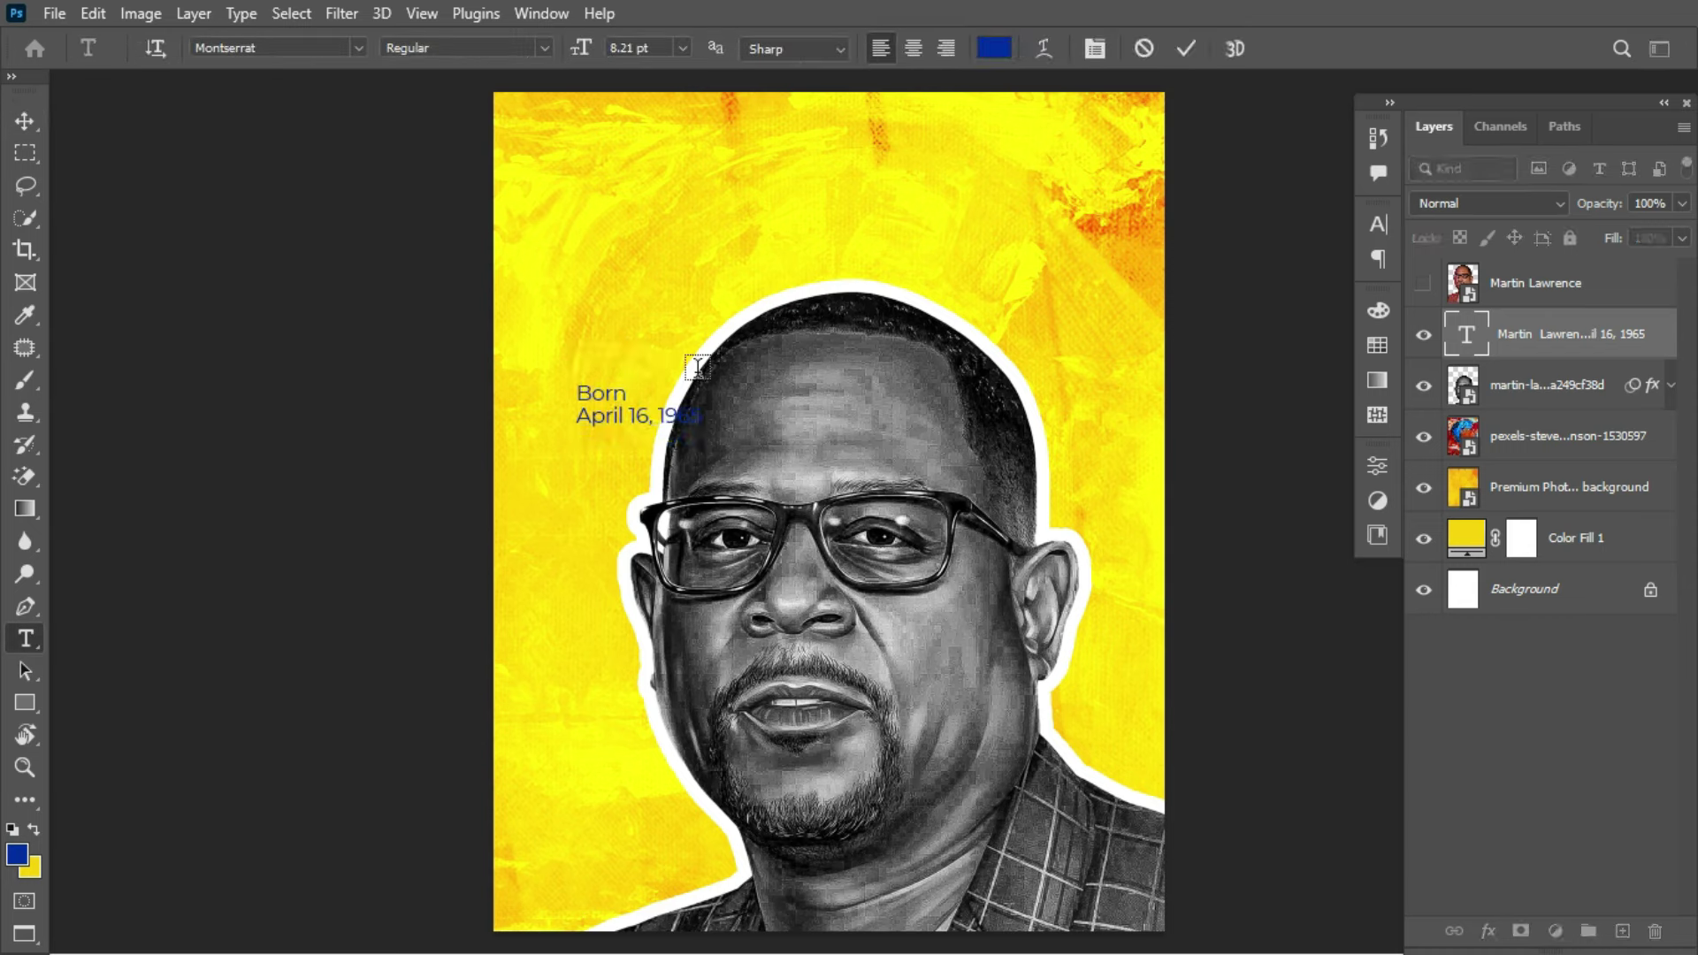
left_click(630, 164)
key("ctrl+v")
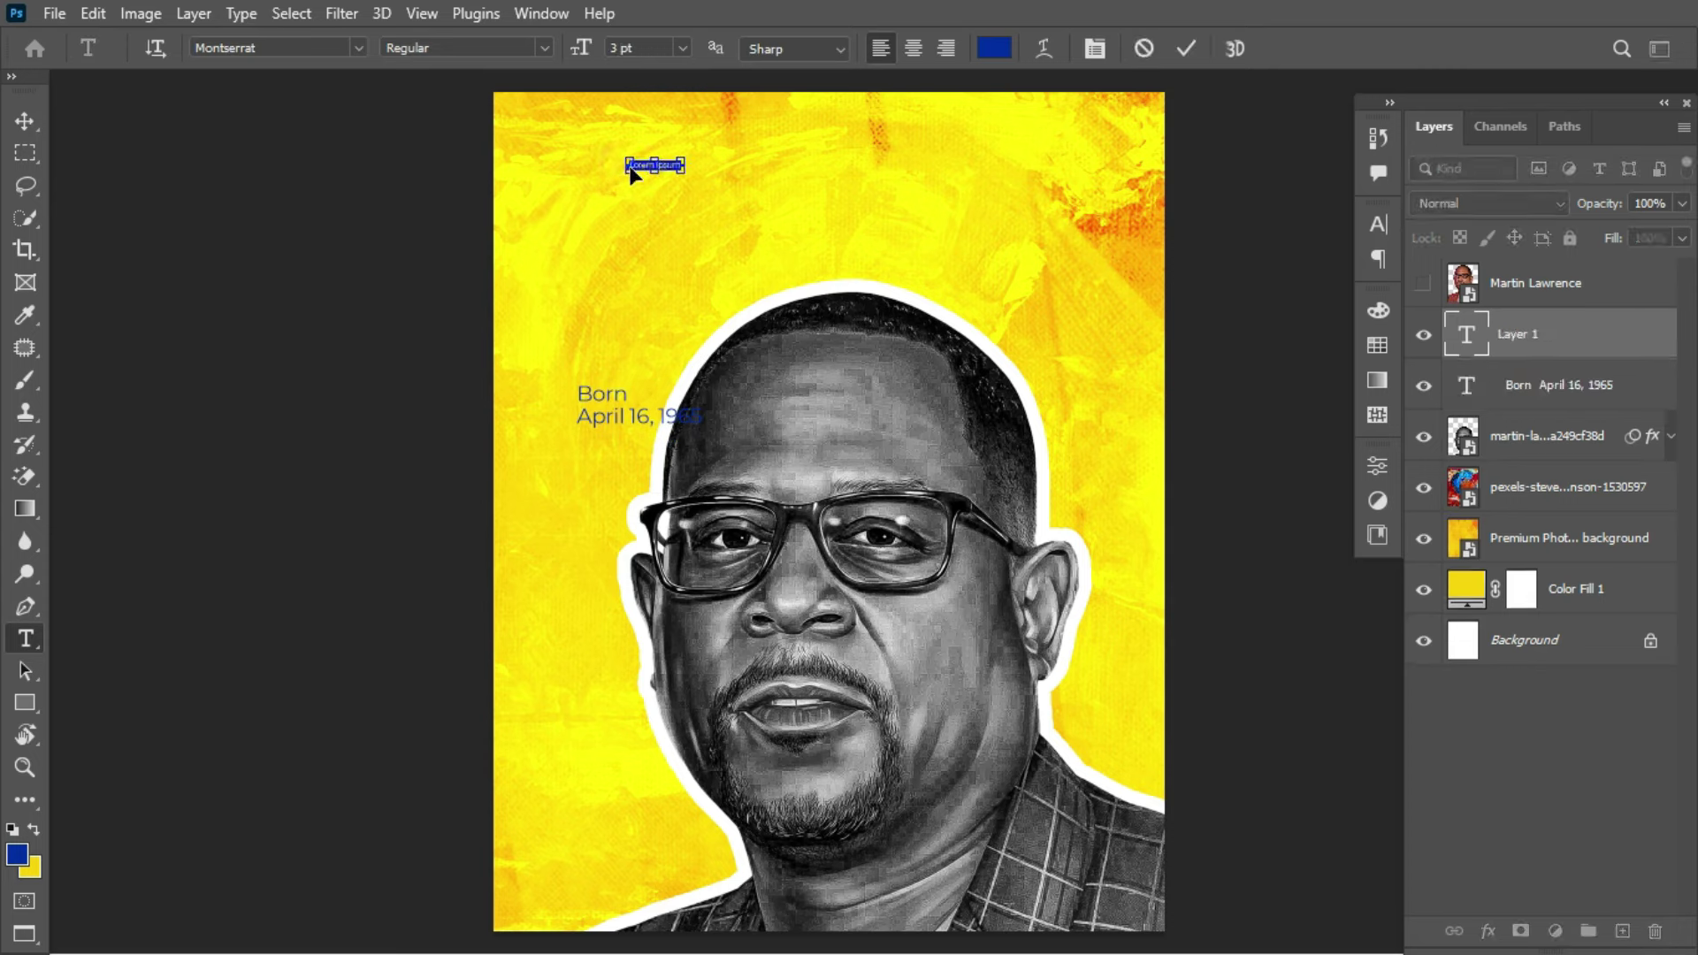
left_click(1186, 47)
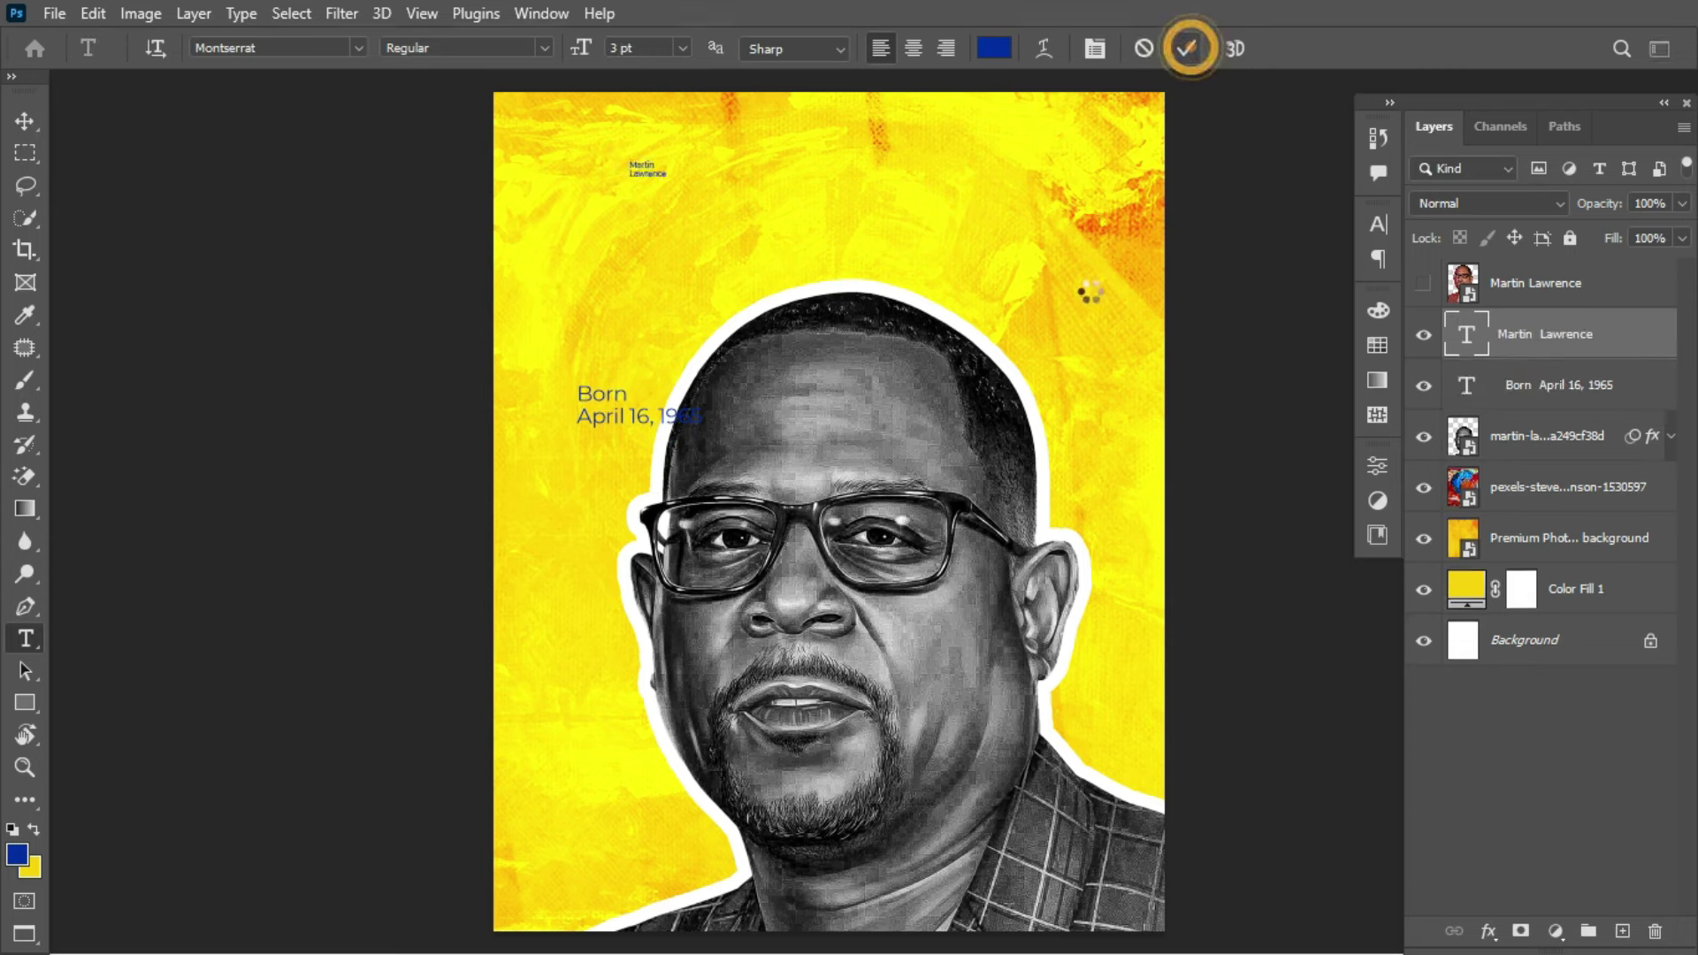
Step: Set the name text's font to Gotham Black
left_click(1385, 222)
left_click(1199, 252)
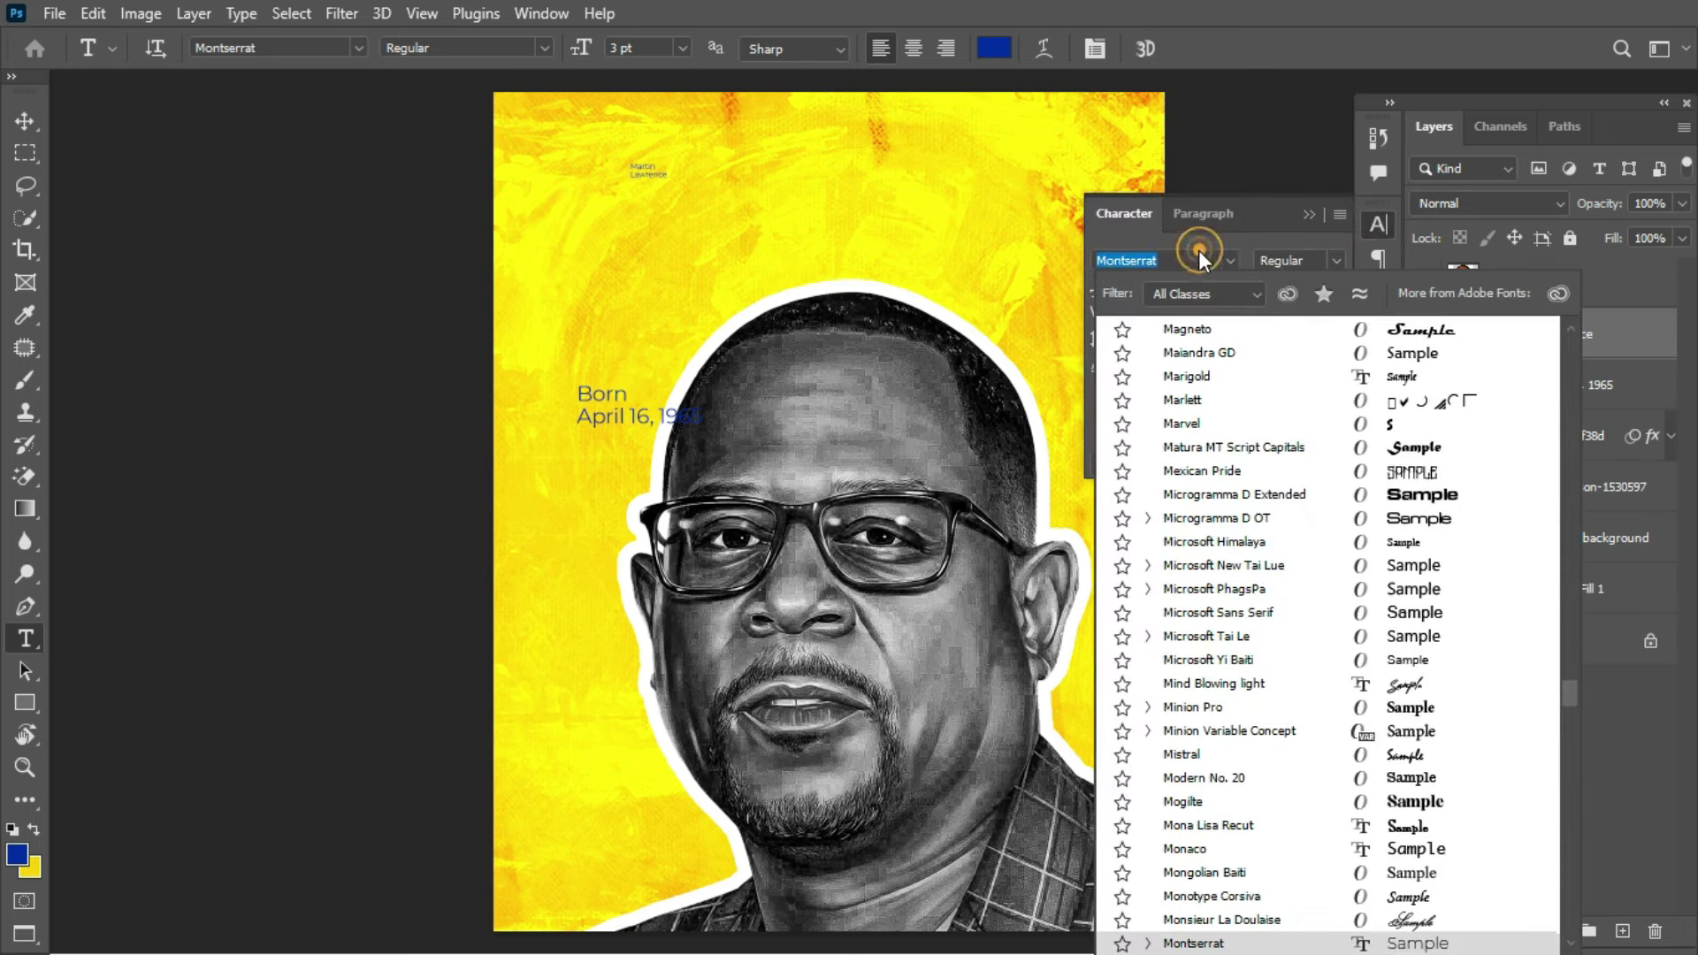
type("goth")
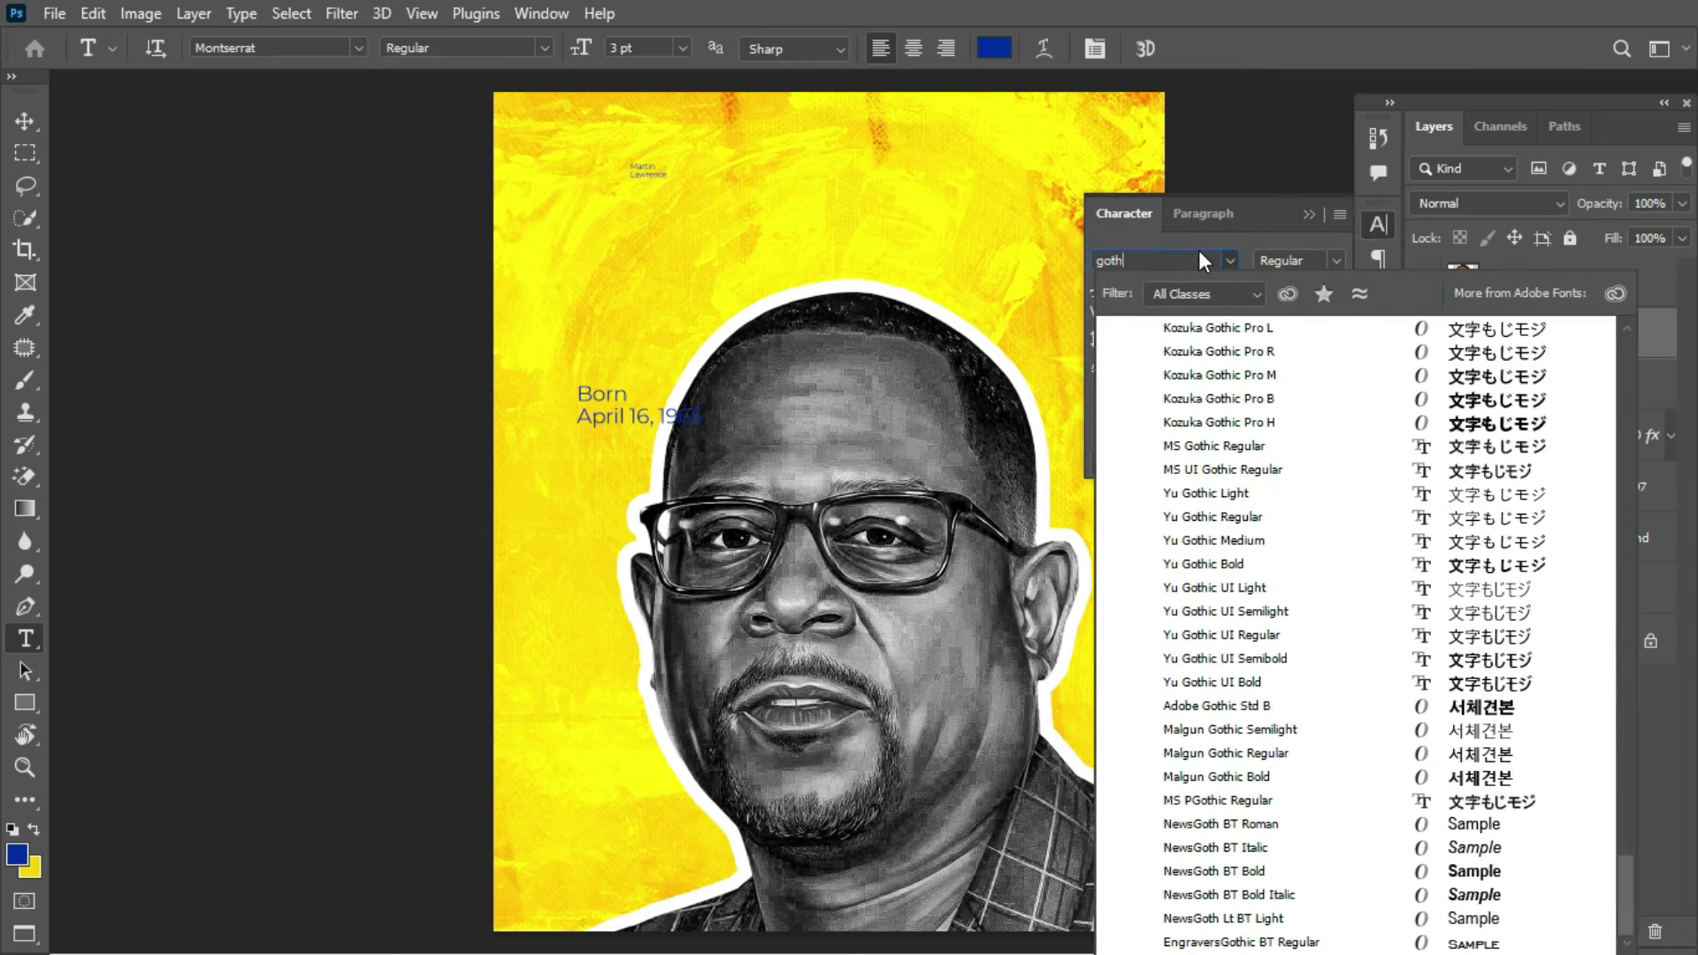
key("Return")
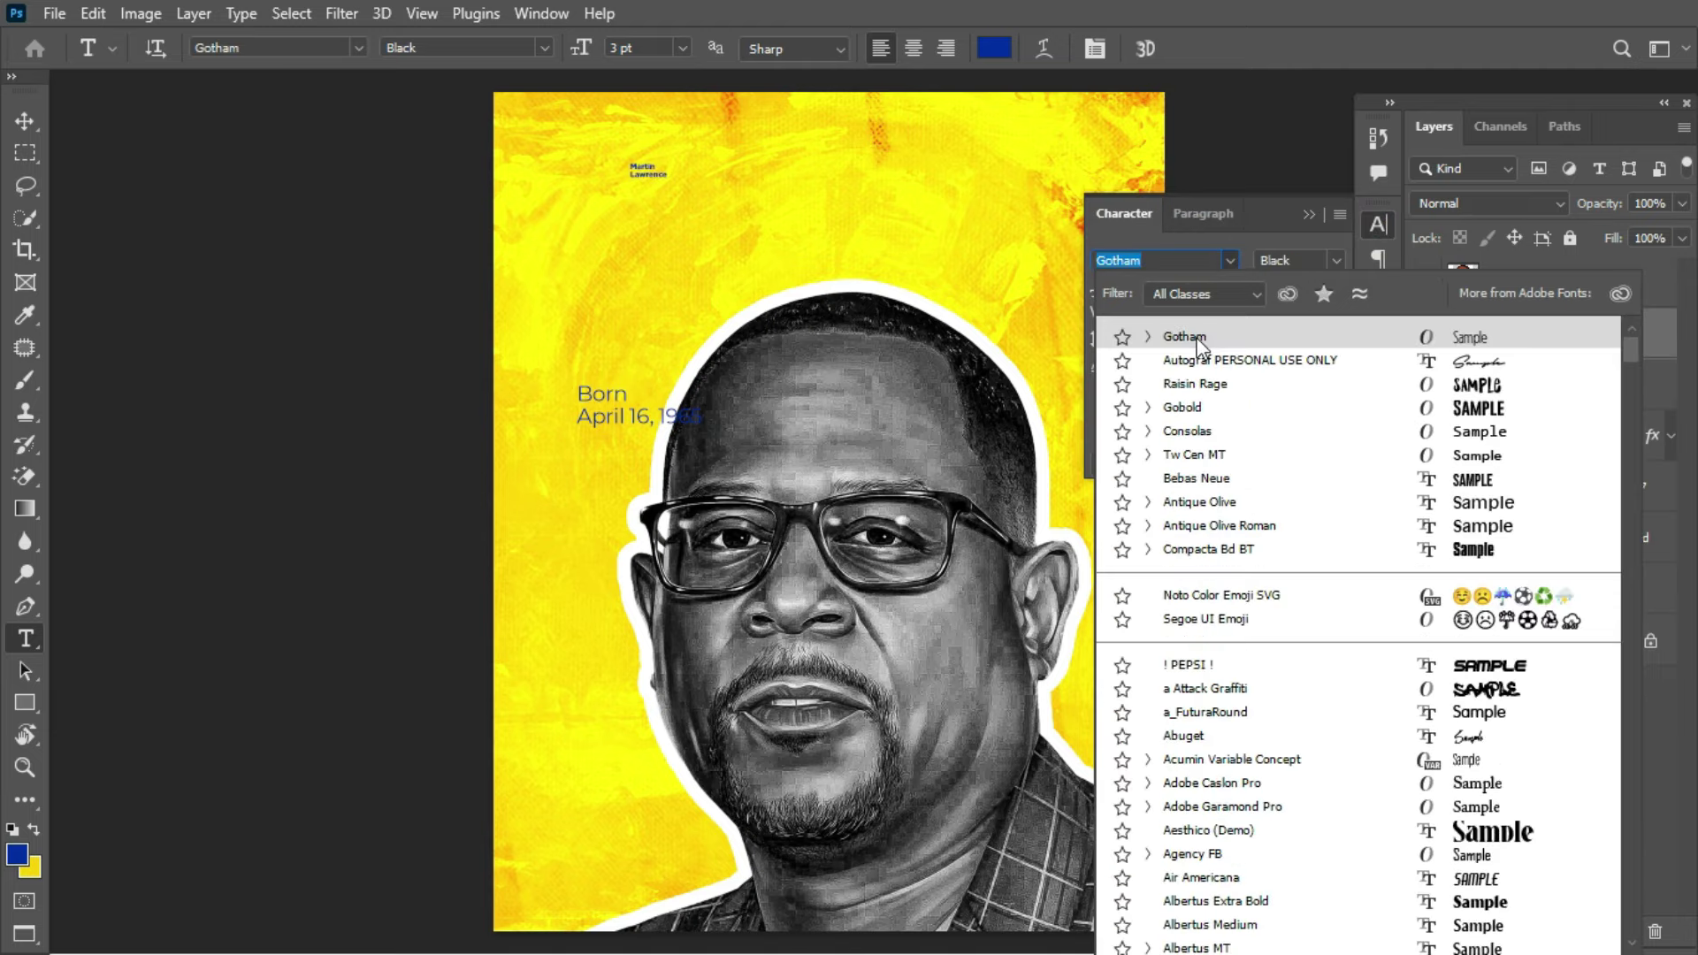
left_click(1194, 336)
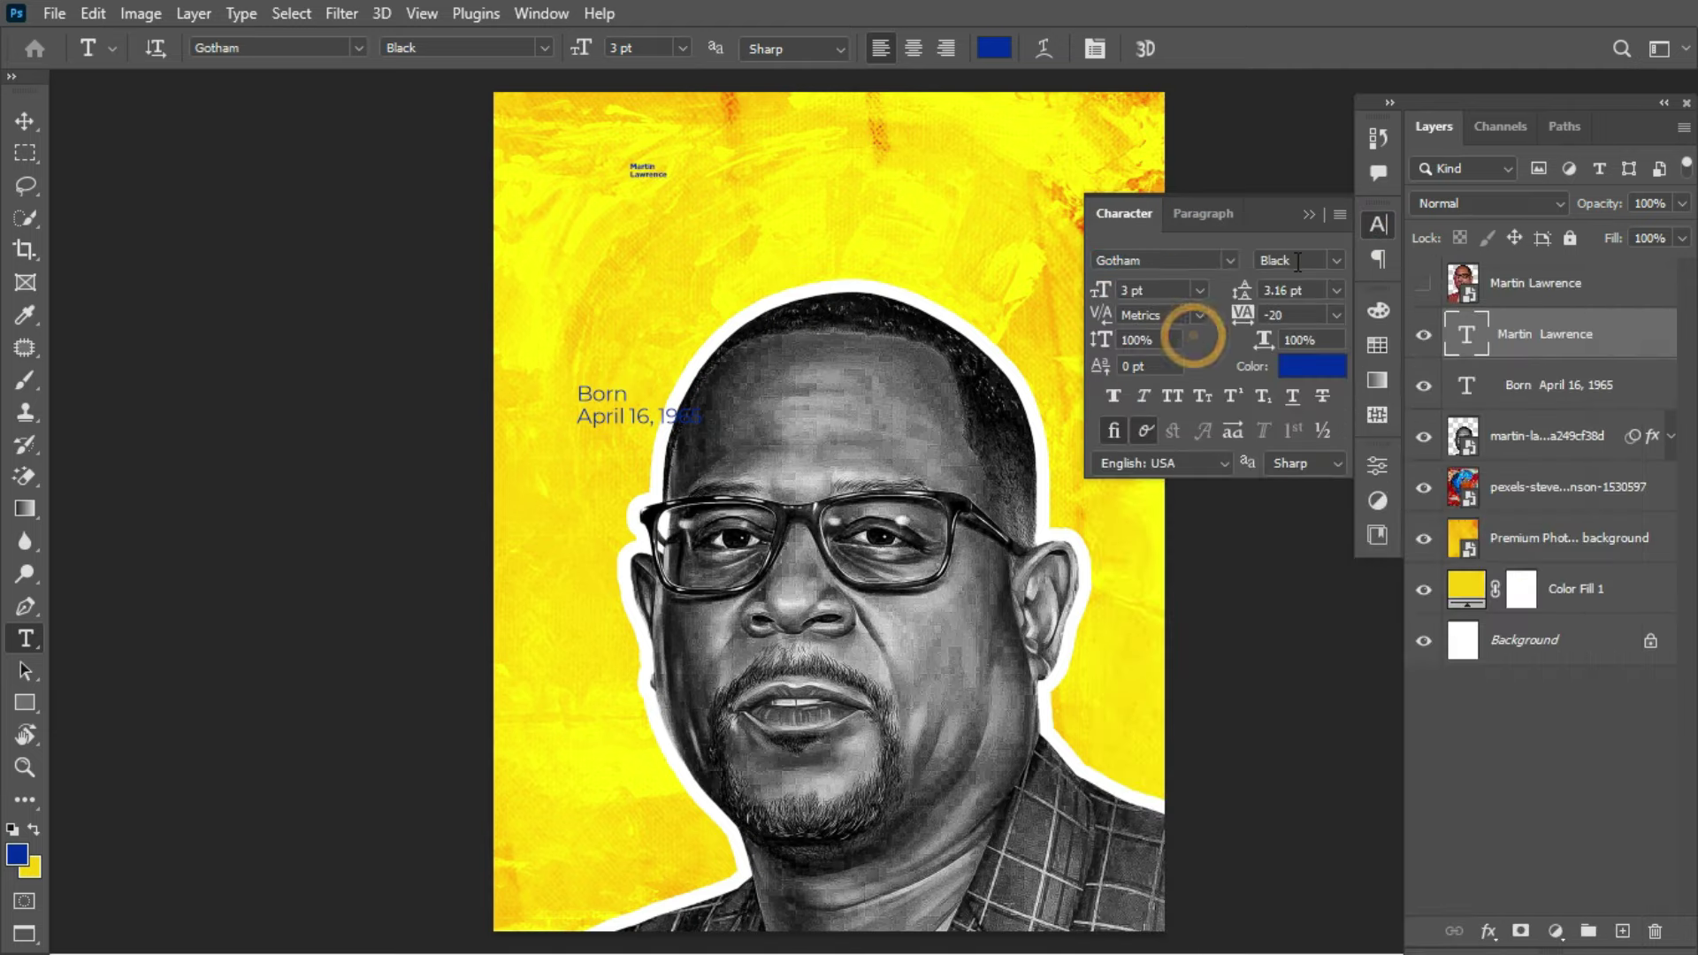
left_click(1330, 261)
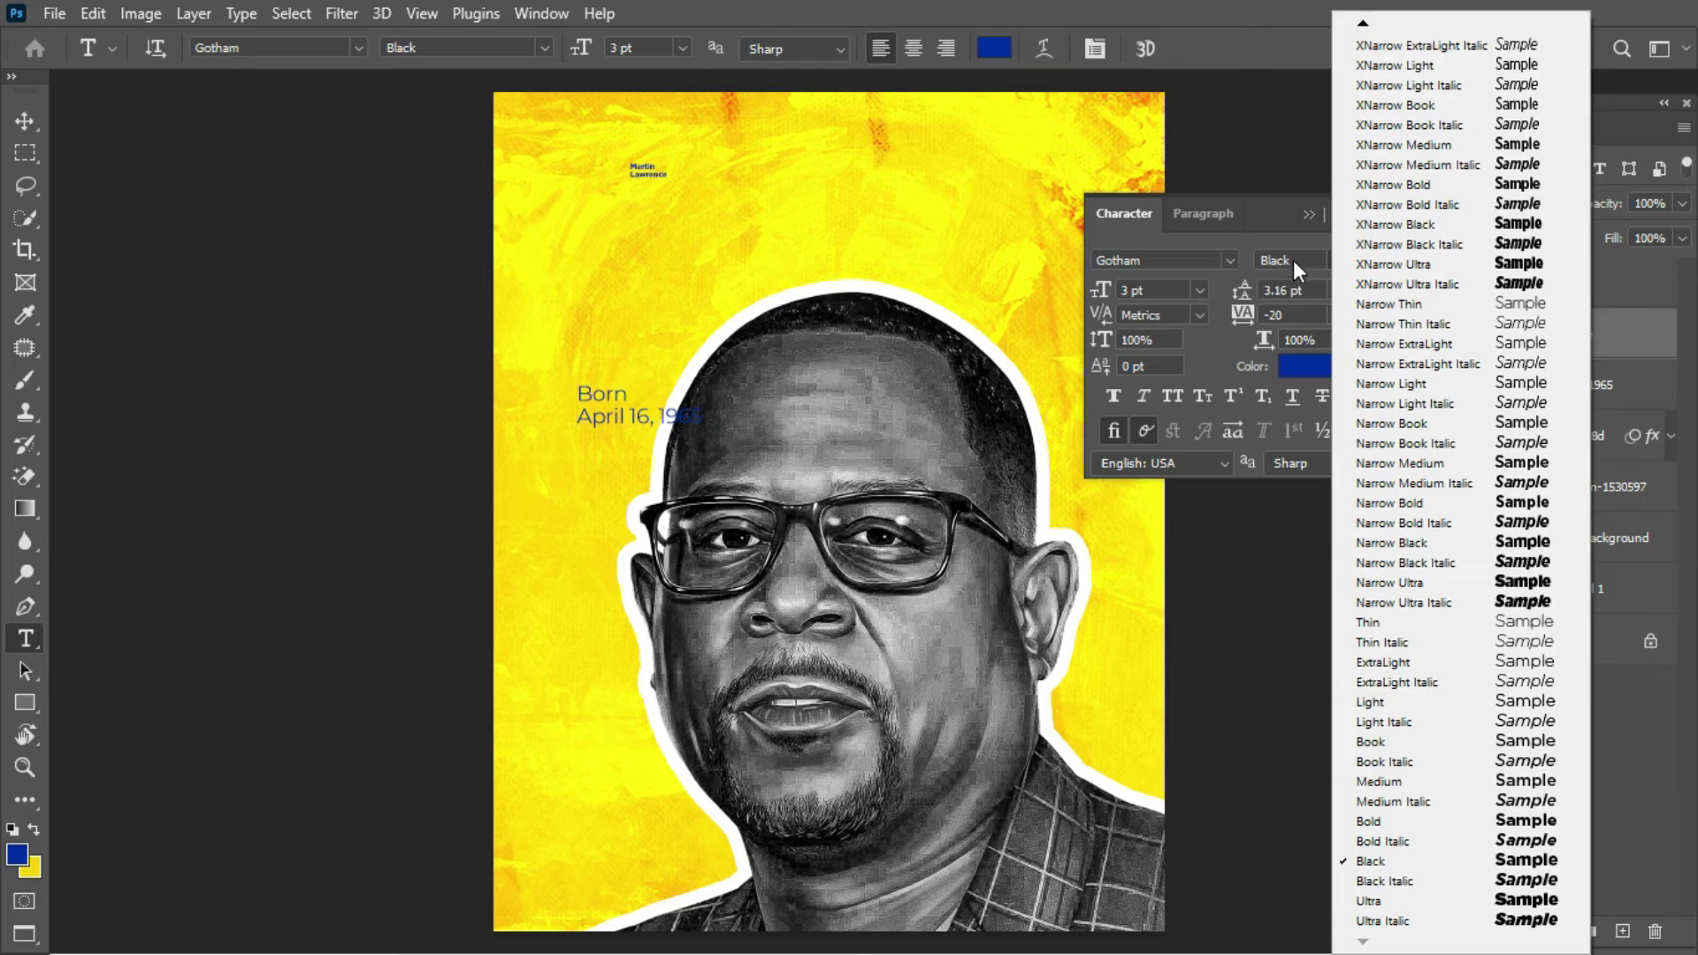
left_click(1293, 260)
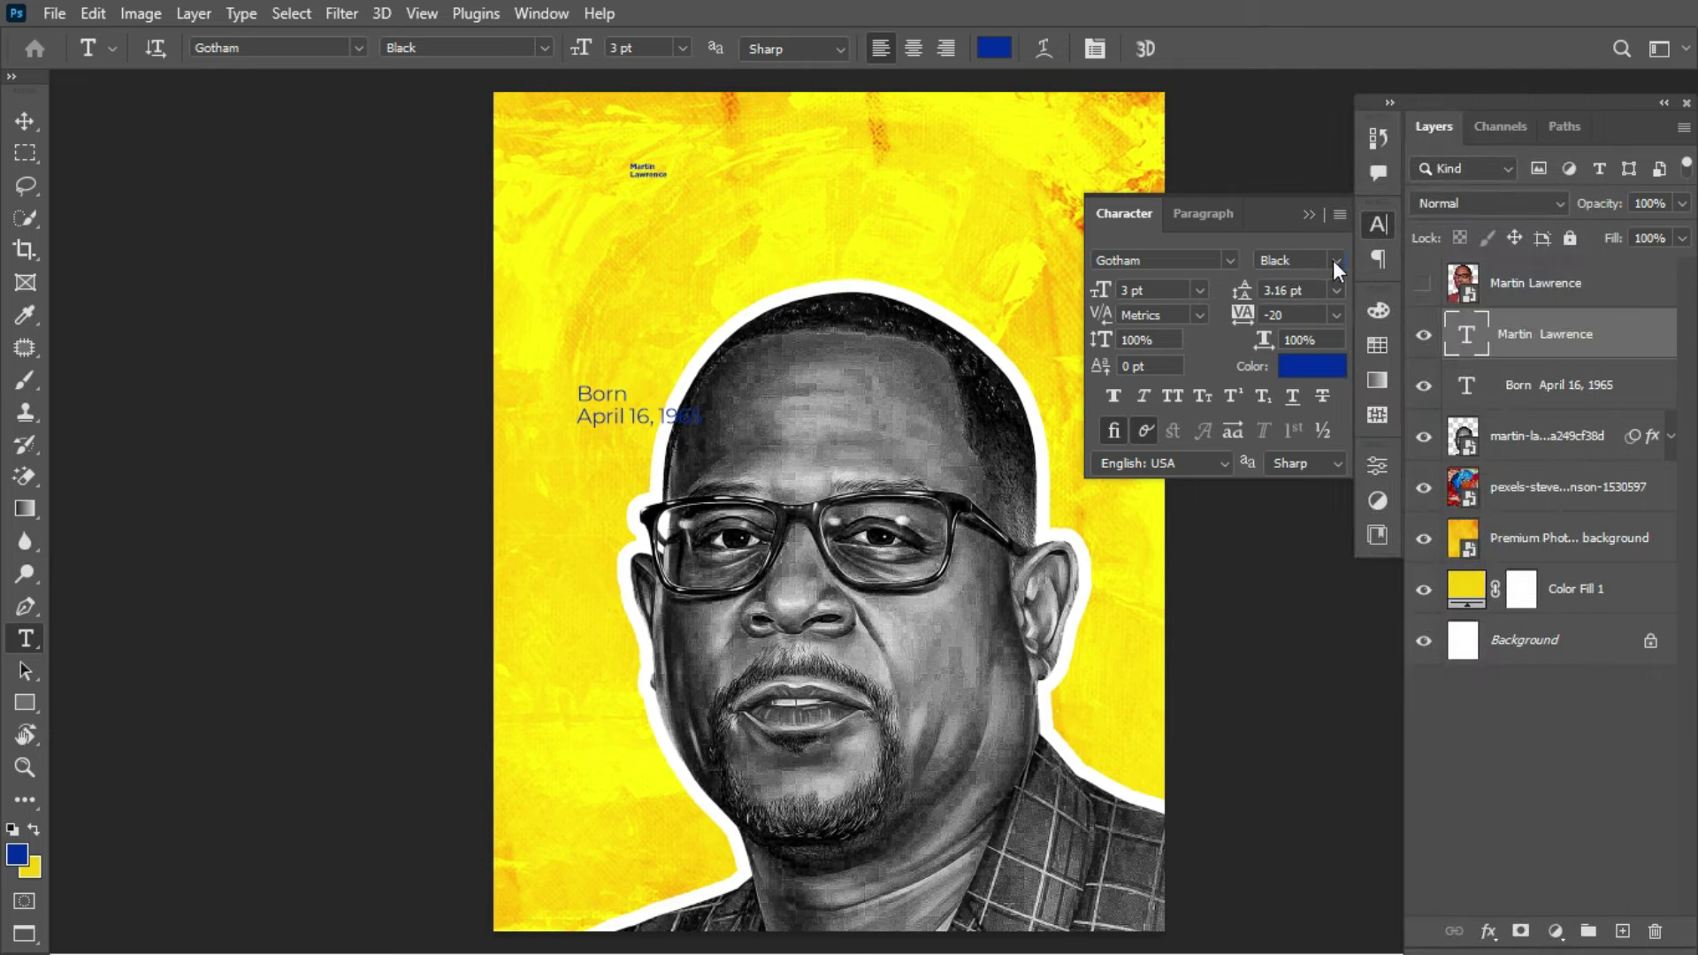
Step: Change the name text's color to dark gray #212121
left_click(1300, 369)
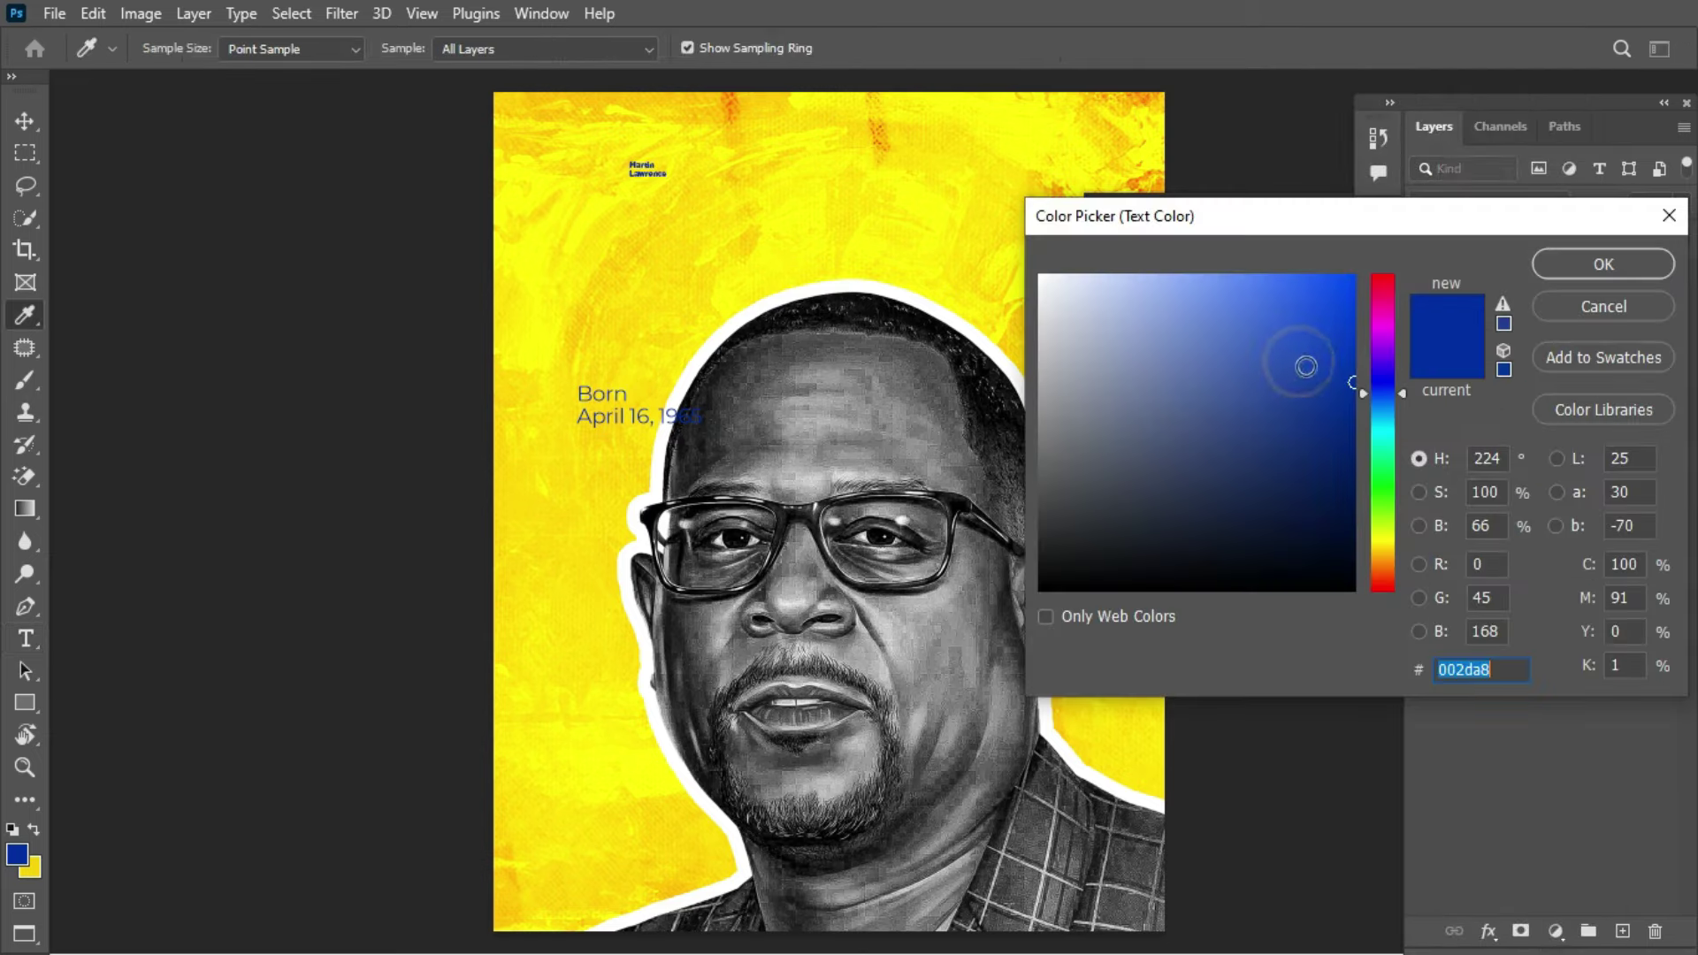
left_click(1044, 555)
left_click_drag(1042, 556, 1039, 549)
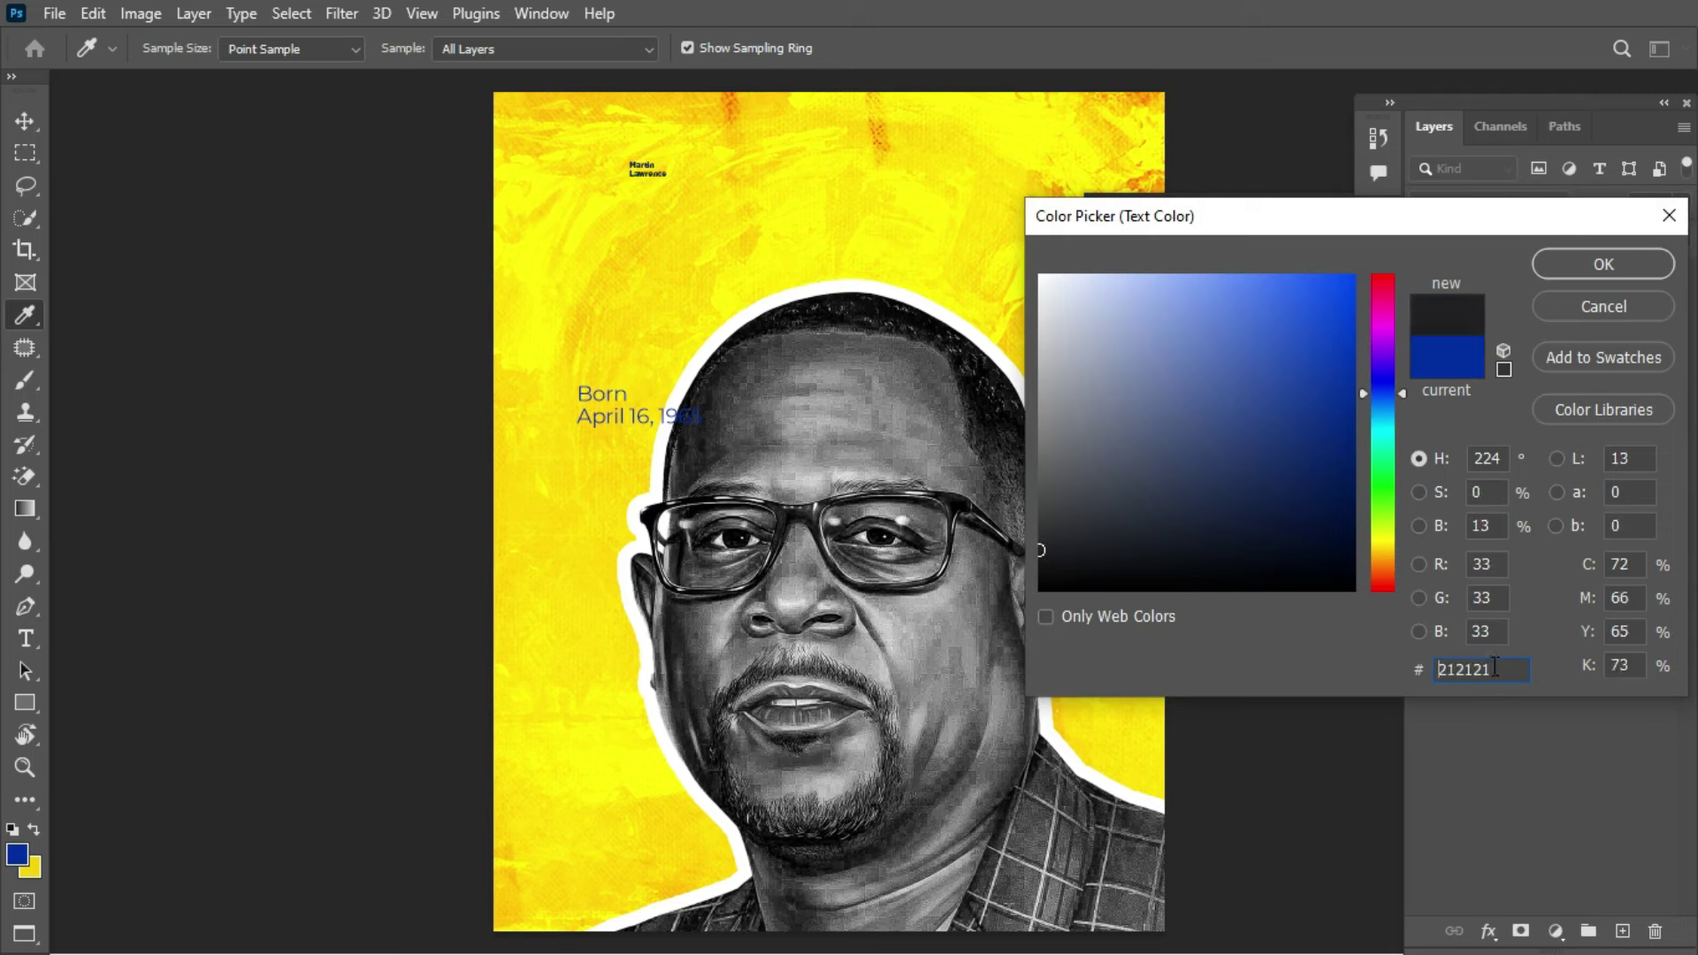
left_click(1578, 269)
Step: Scale the name text up to about 689 px wide and 324 px high as a large headline
key("ctrl+t")
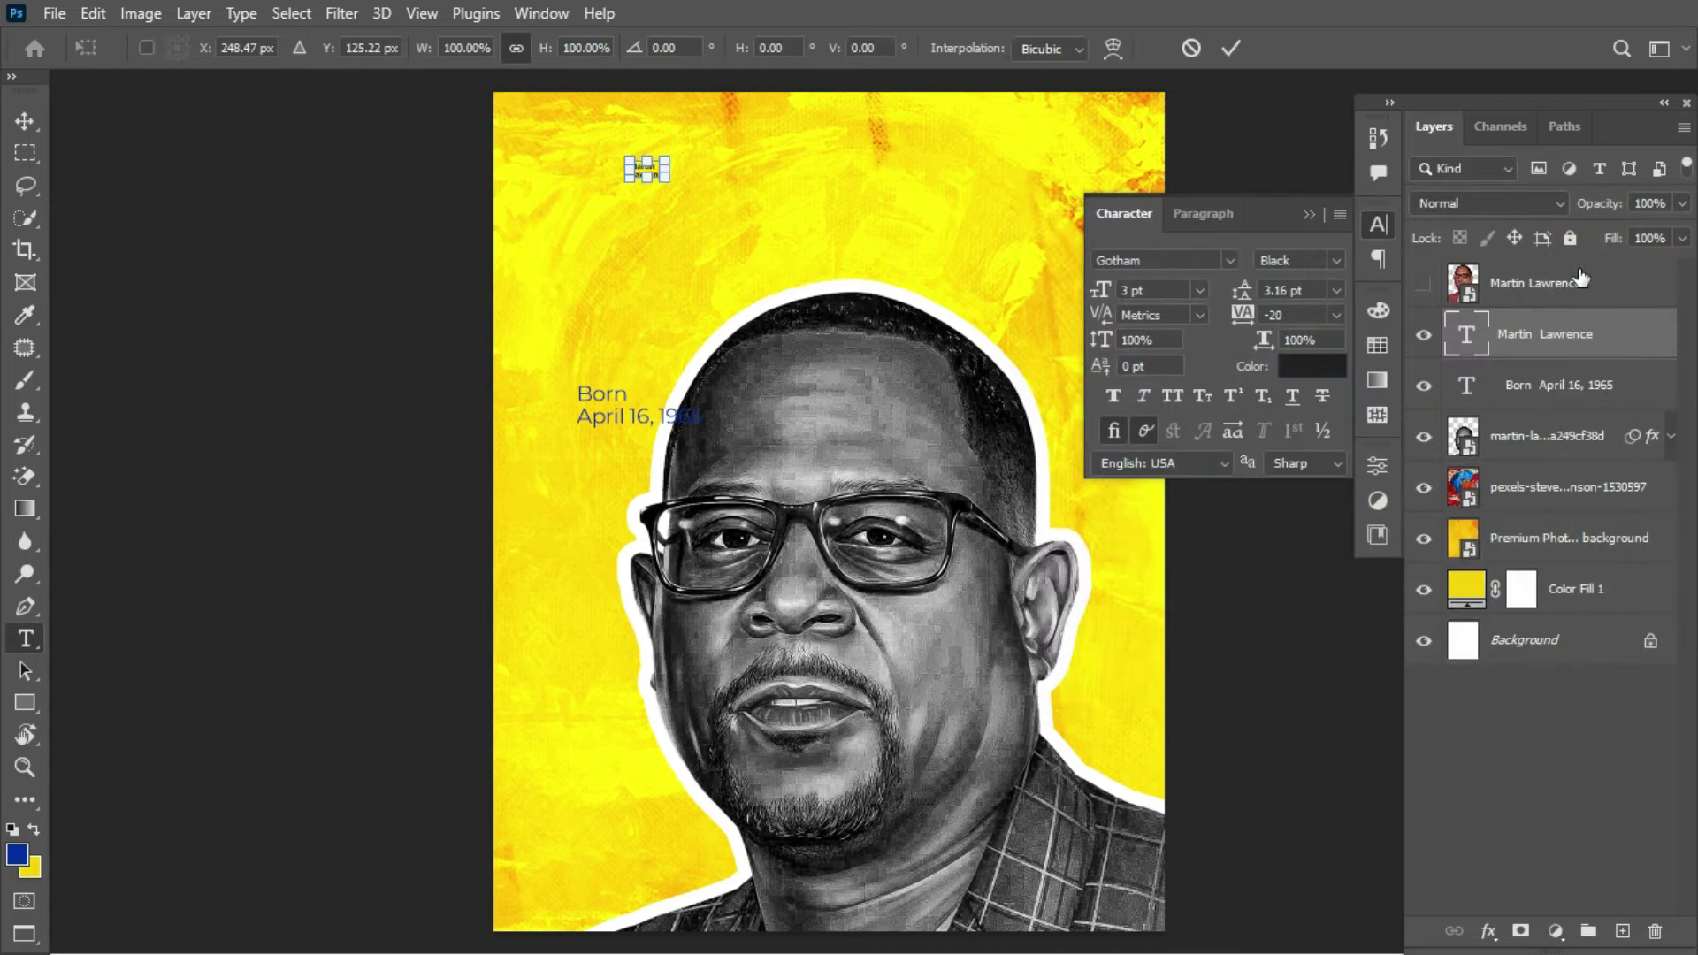
left_click_drag(672, 187, 1115, 309)
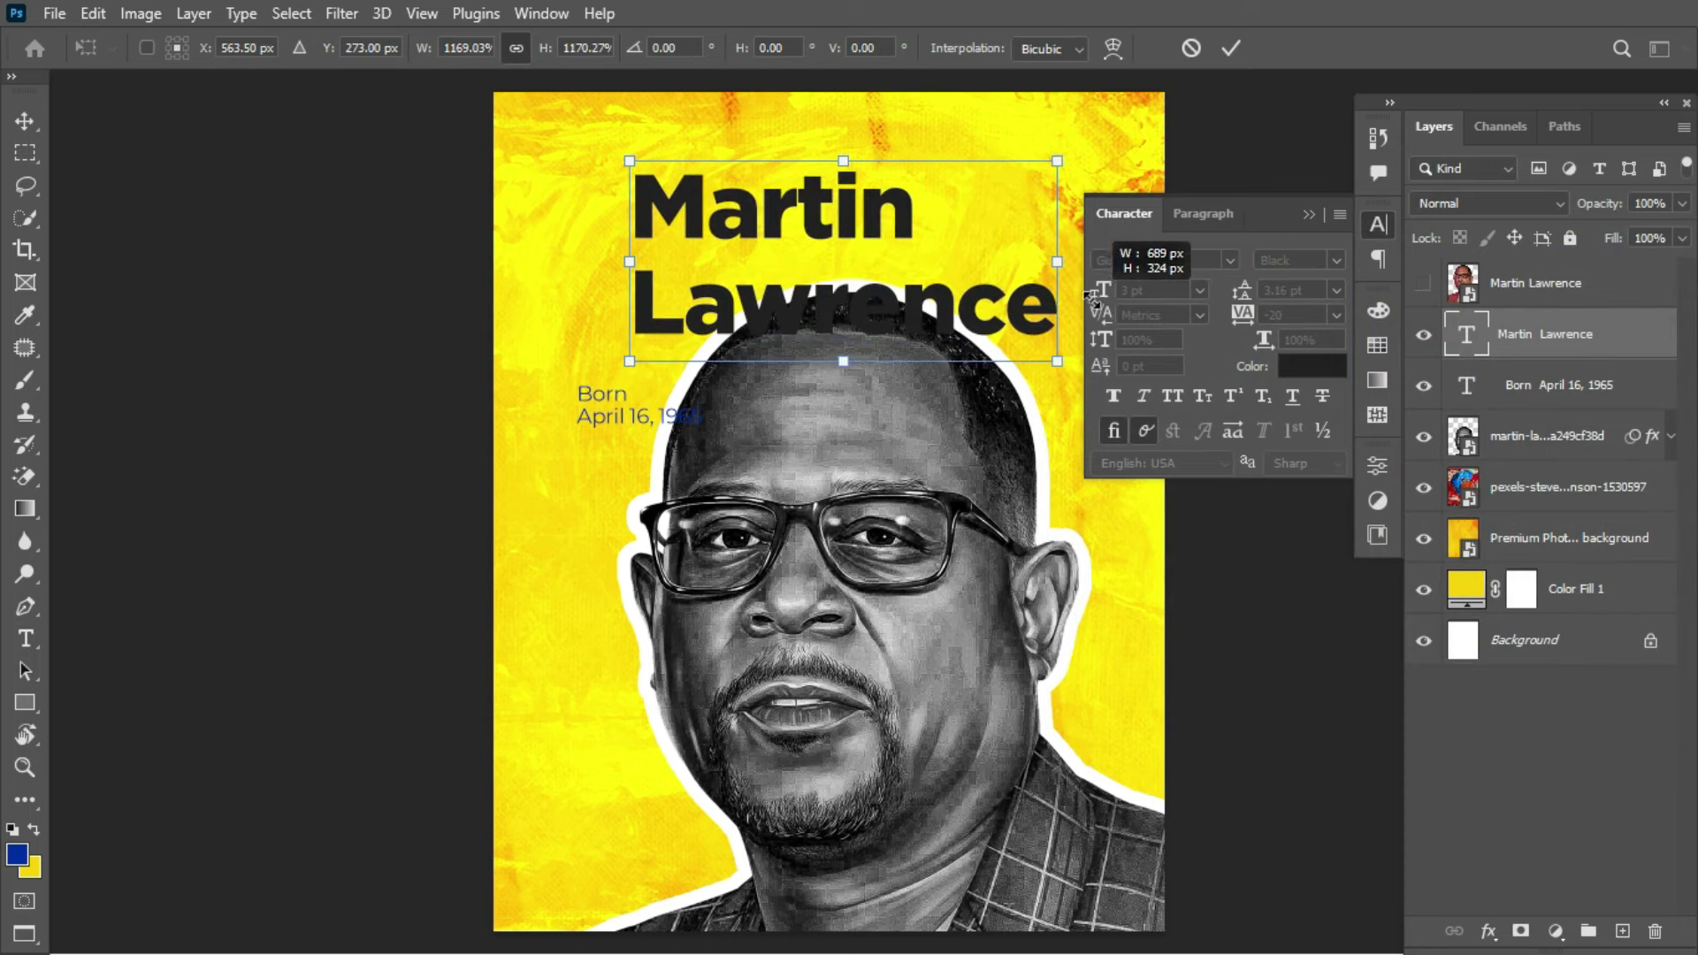
left_click(1229, 49)
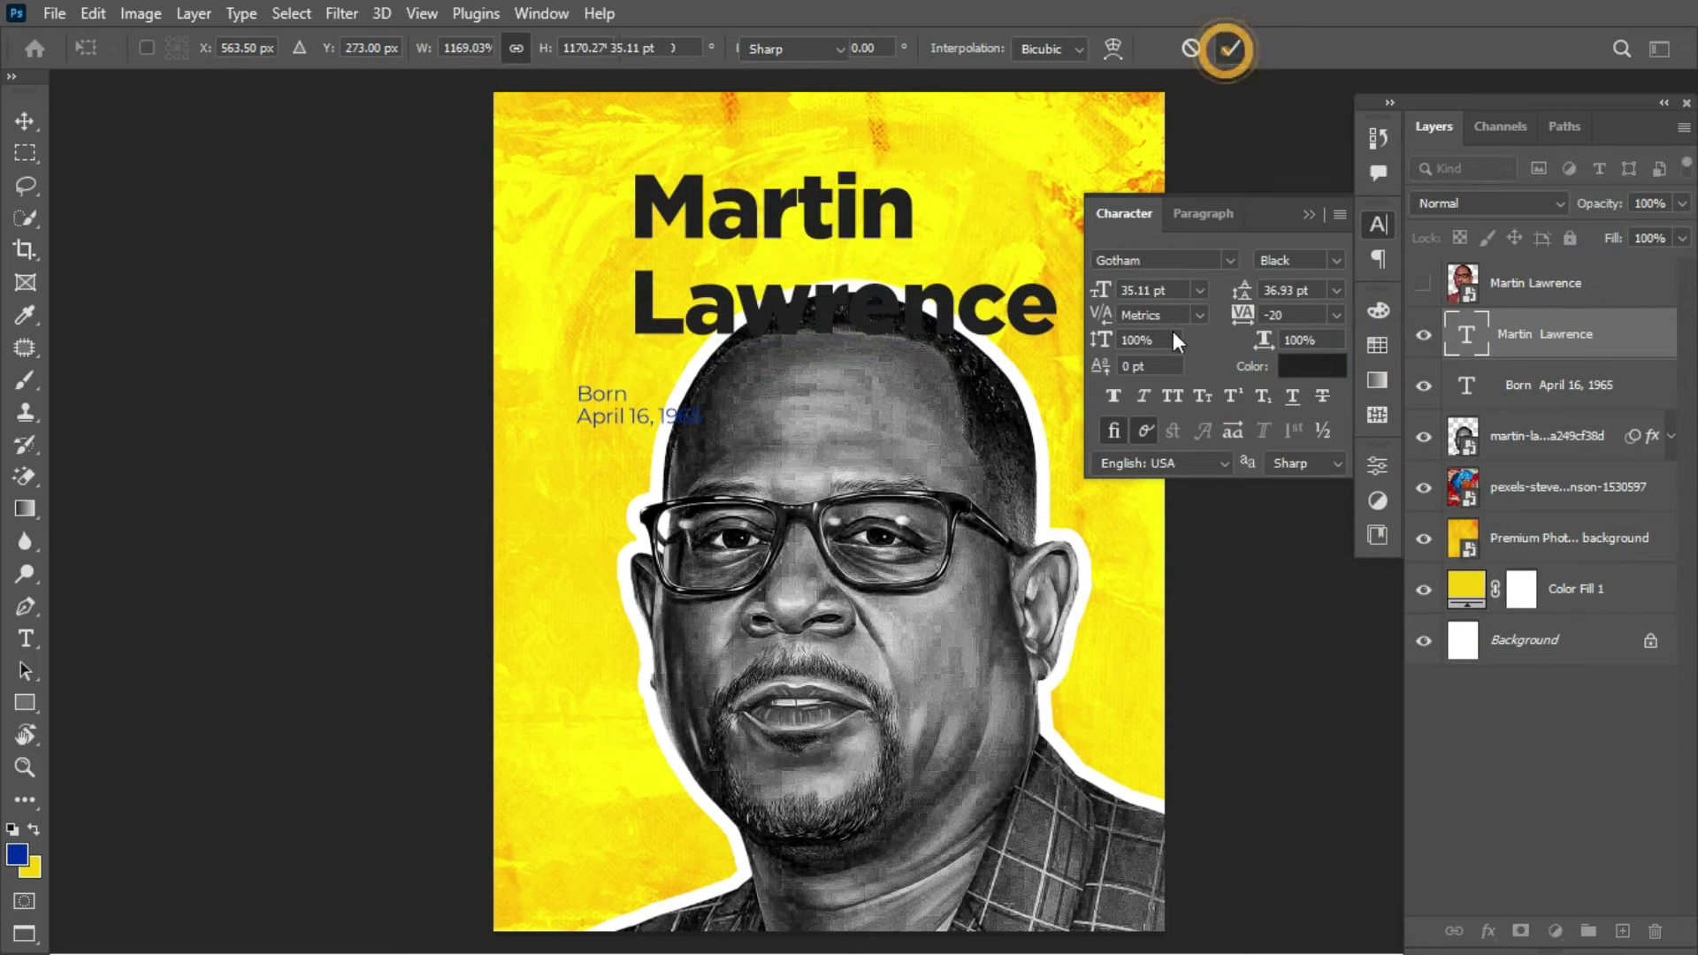
Step: Set the name headline in all caps and tighten its letter and line spacing
left_click(1171, 394)
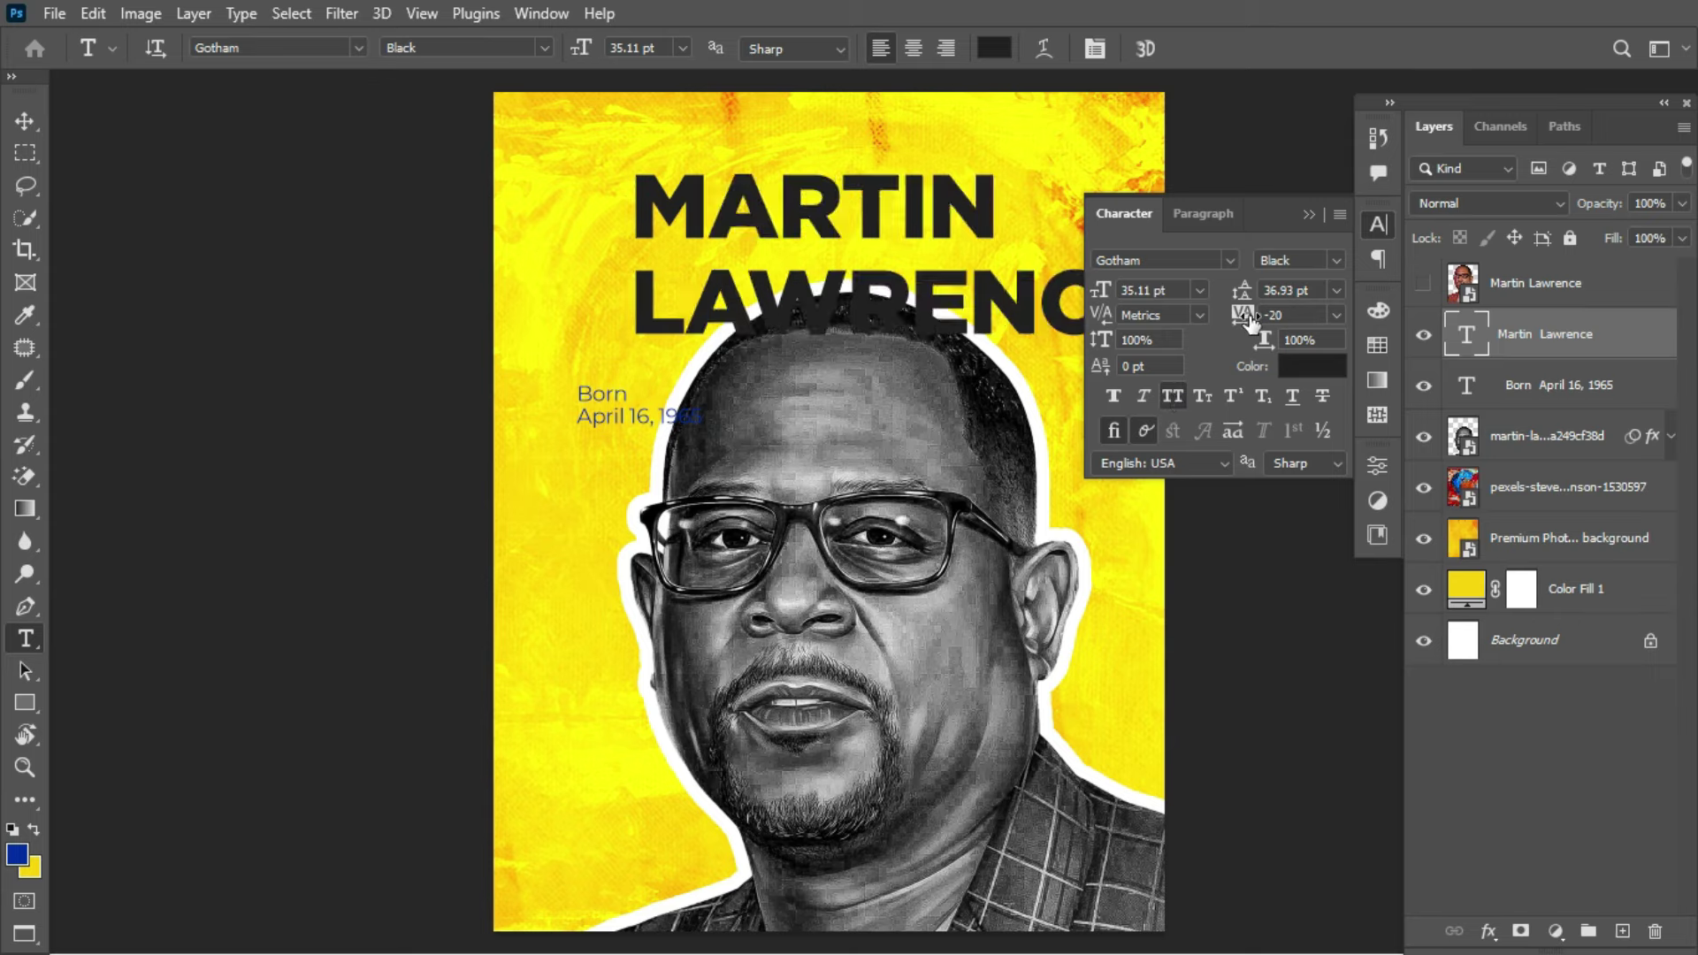
left_click_drag(1249, 320, 1238, 289)
left_click(1308, 216)
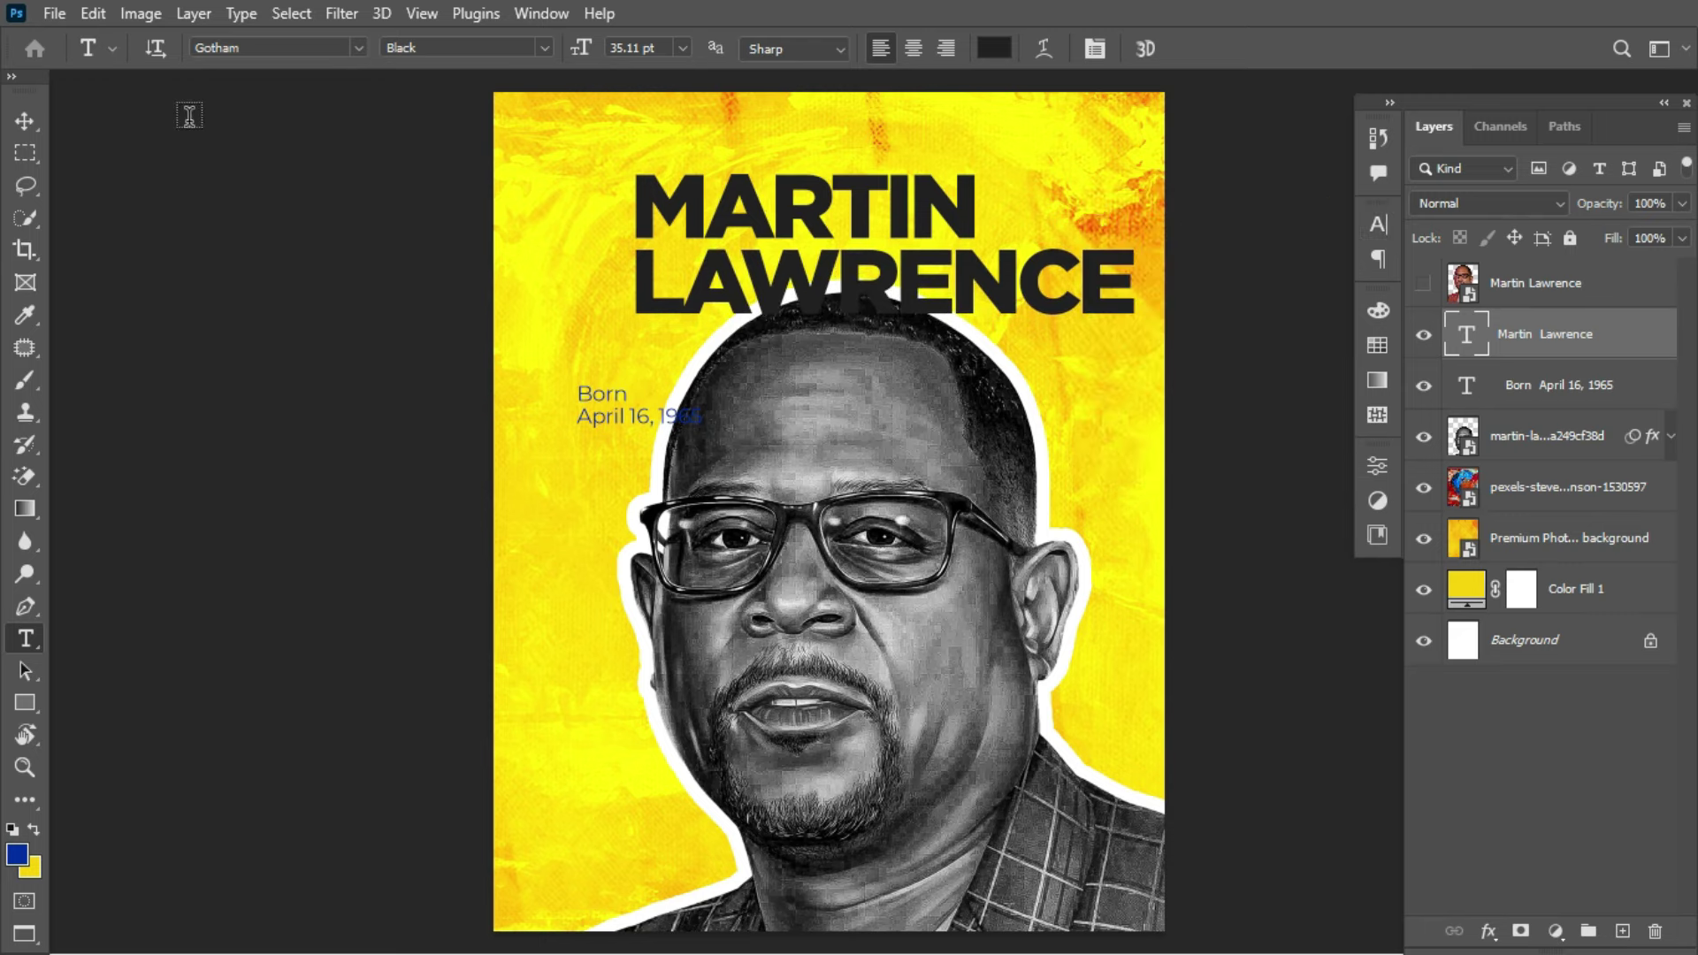
Step: Move the name headline into the canvas's upper-left corner and scale it up proportionally to about 119.56%
left_click(35, 121)
left_click_drag(870, 206, 765, 170)
key("ctrl+t")
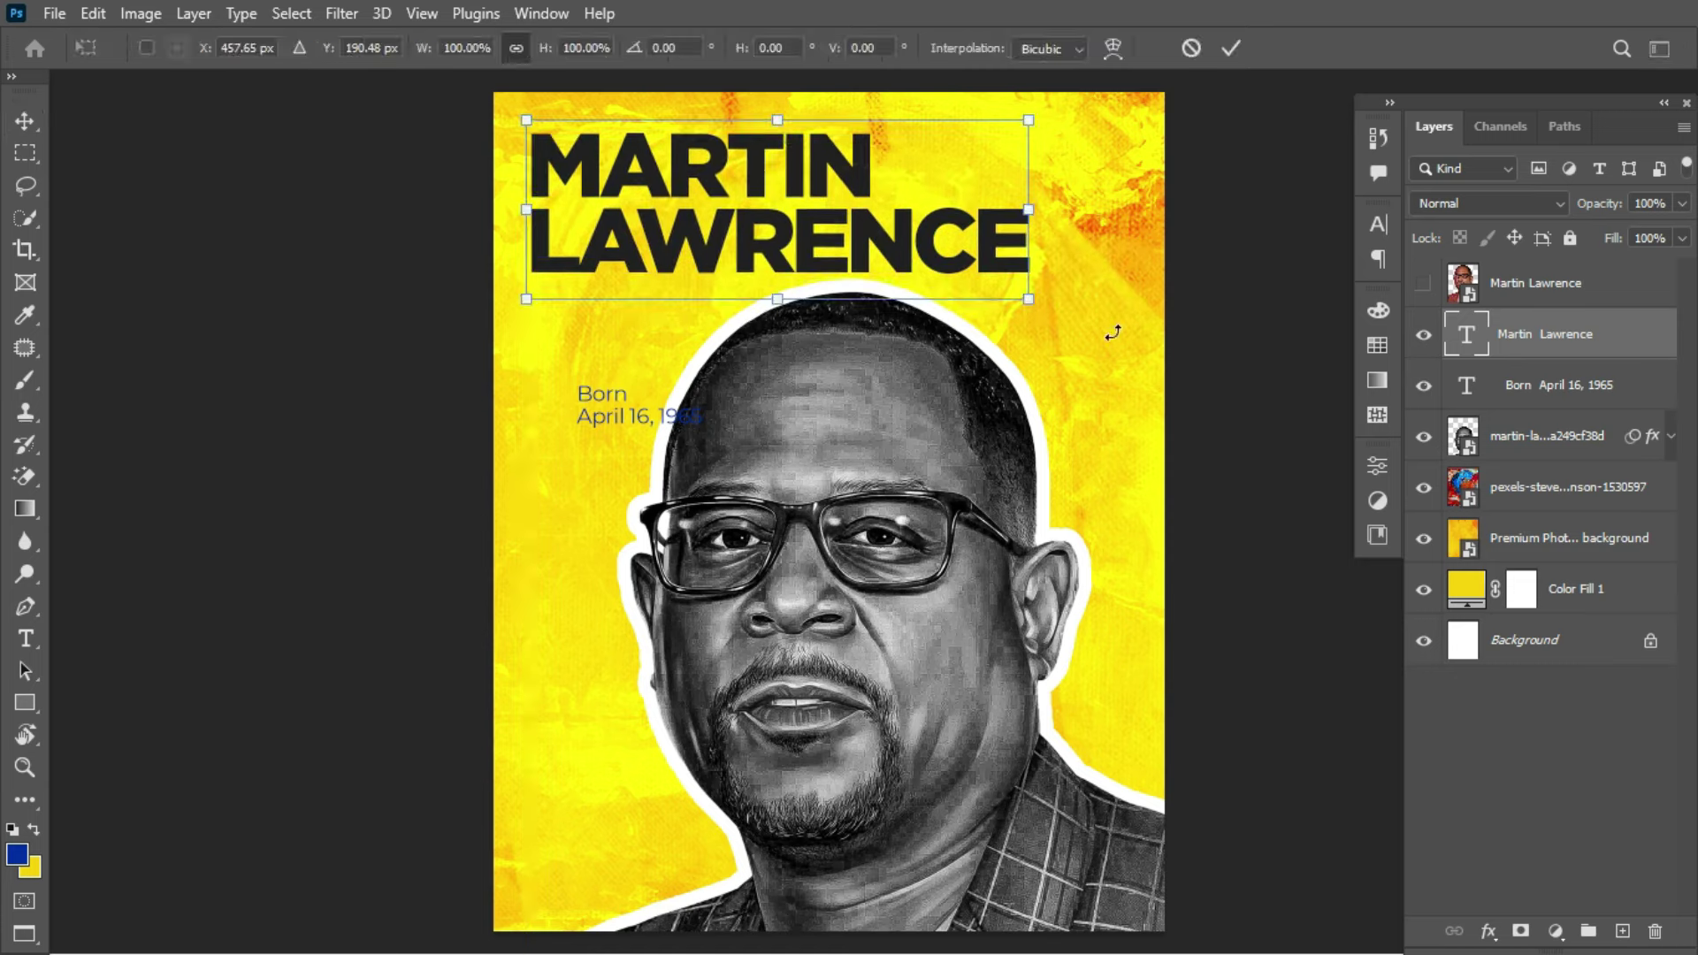
left_click_drag(1040, 303, 1131, 358)
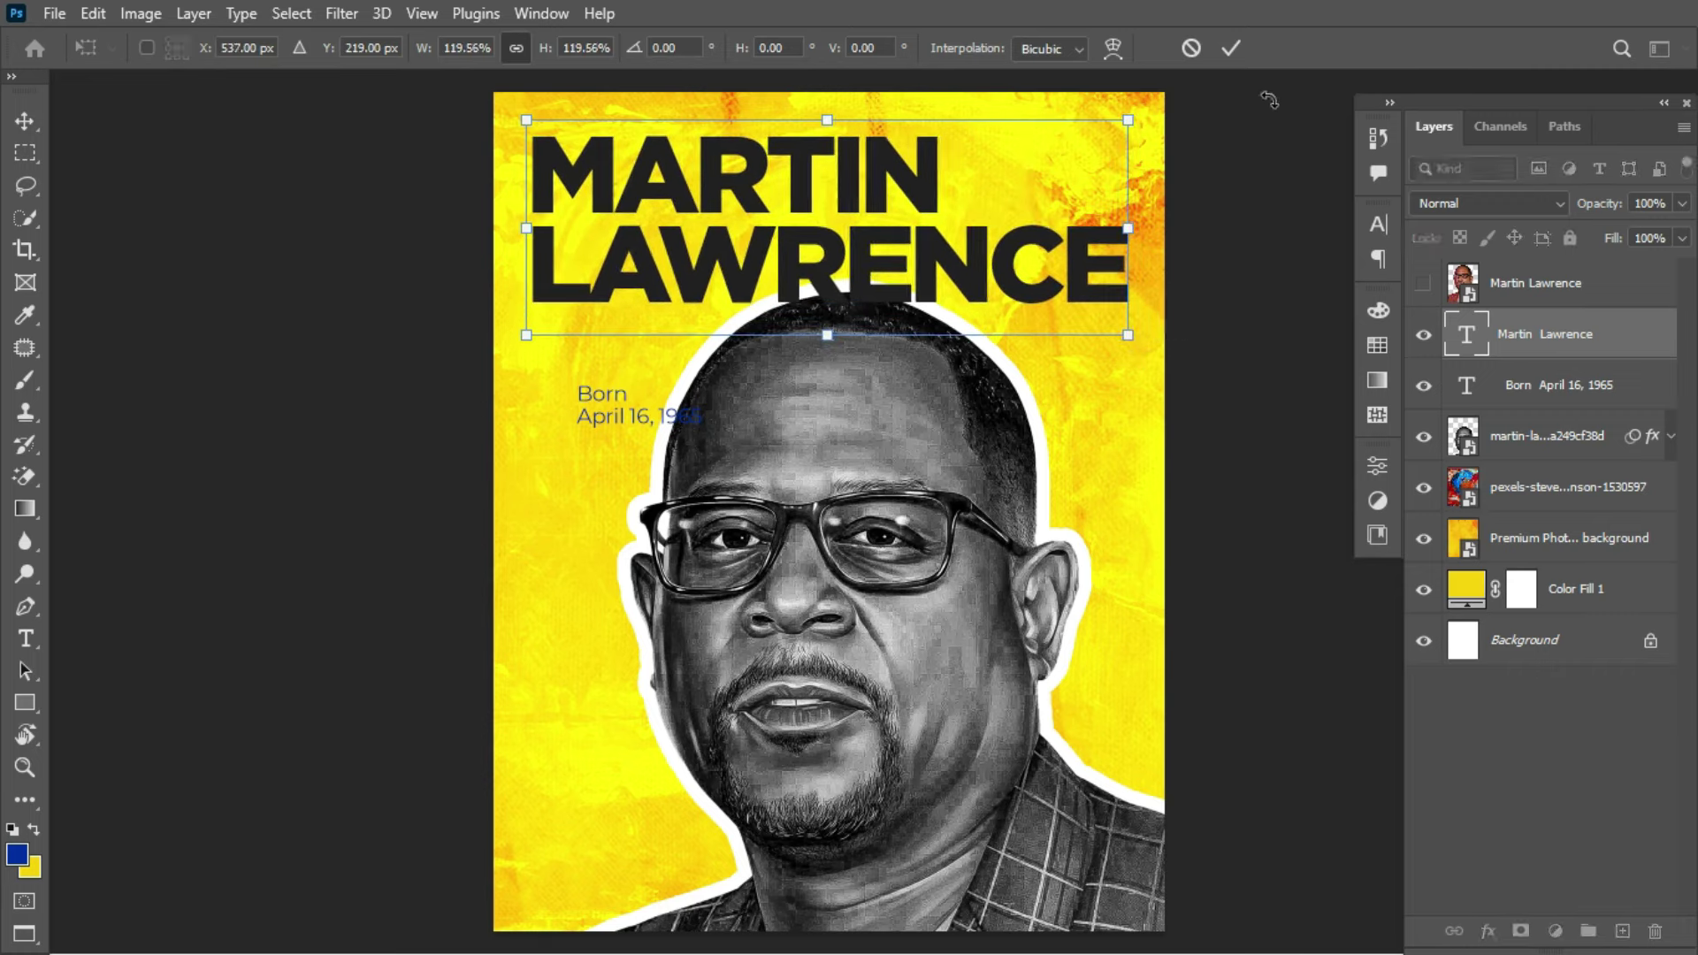
left_click(1235, 56)
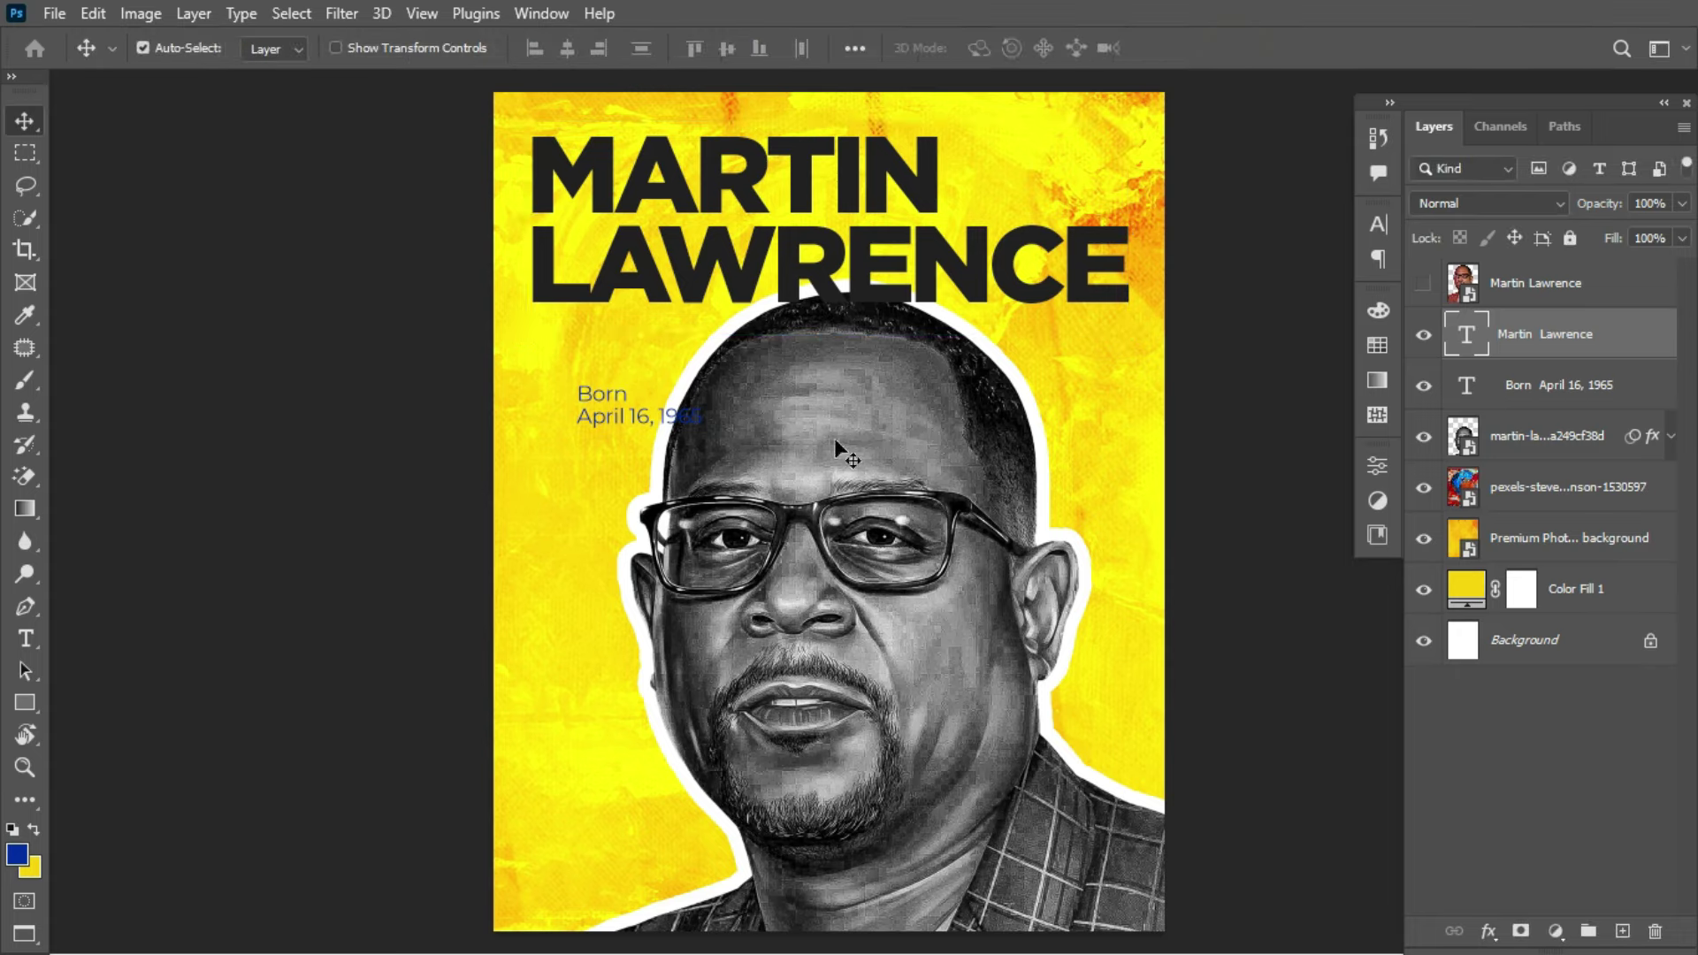
Step: Move the portrait cut-out down below the name headline and scale it down slightly so it clears the text
left_click_drag(835, 437, 863, 459)
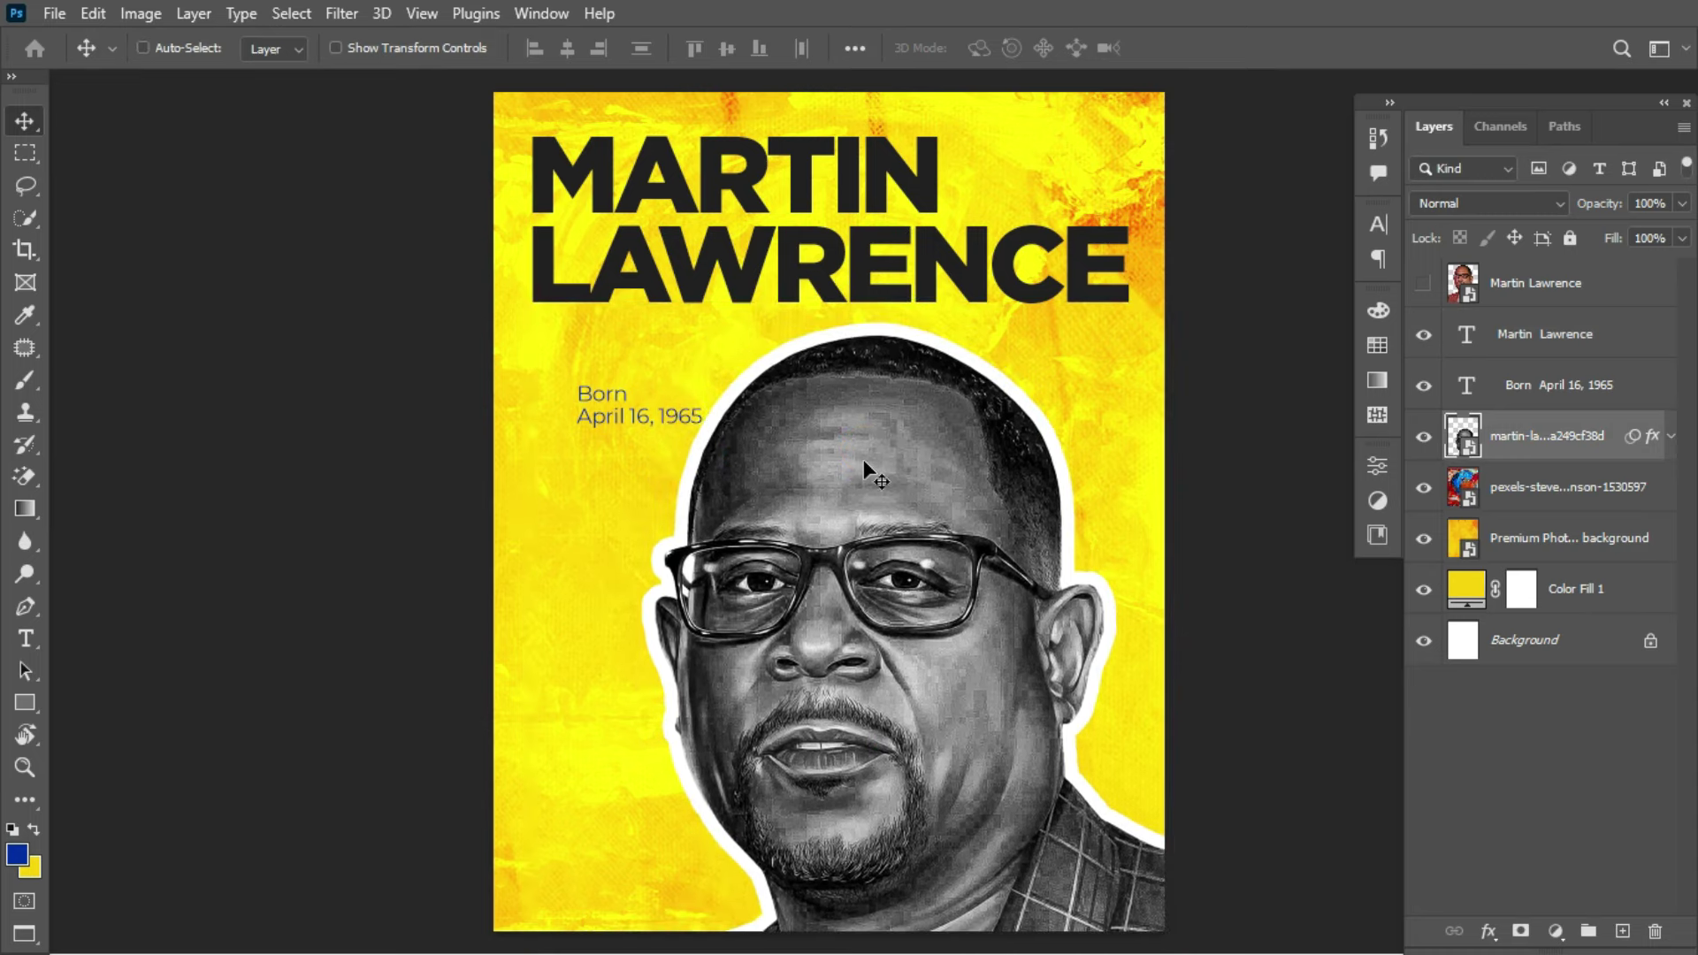
key("ctrl+t")
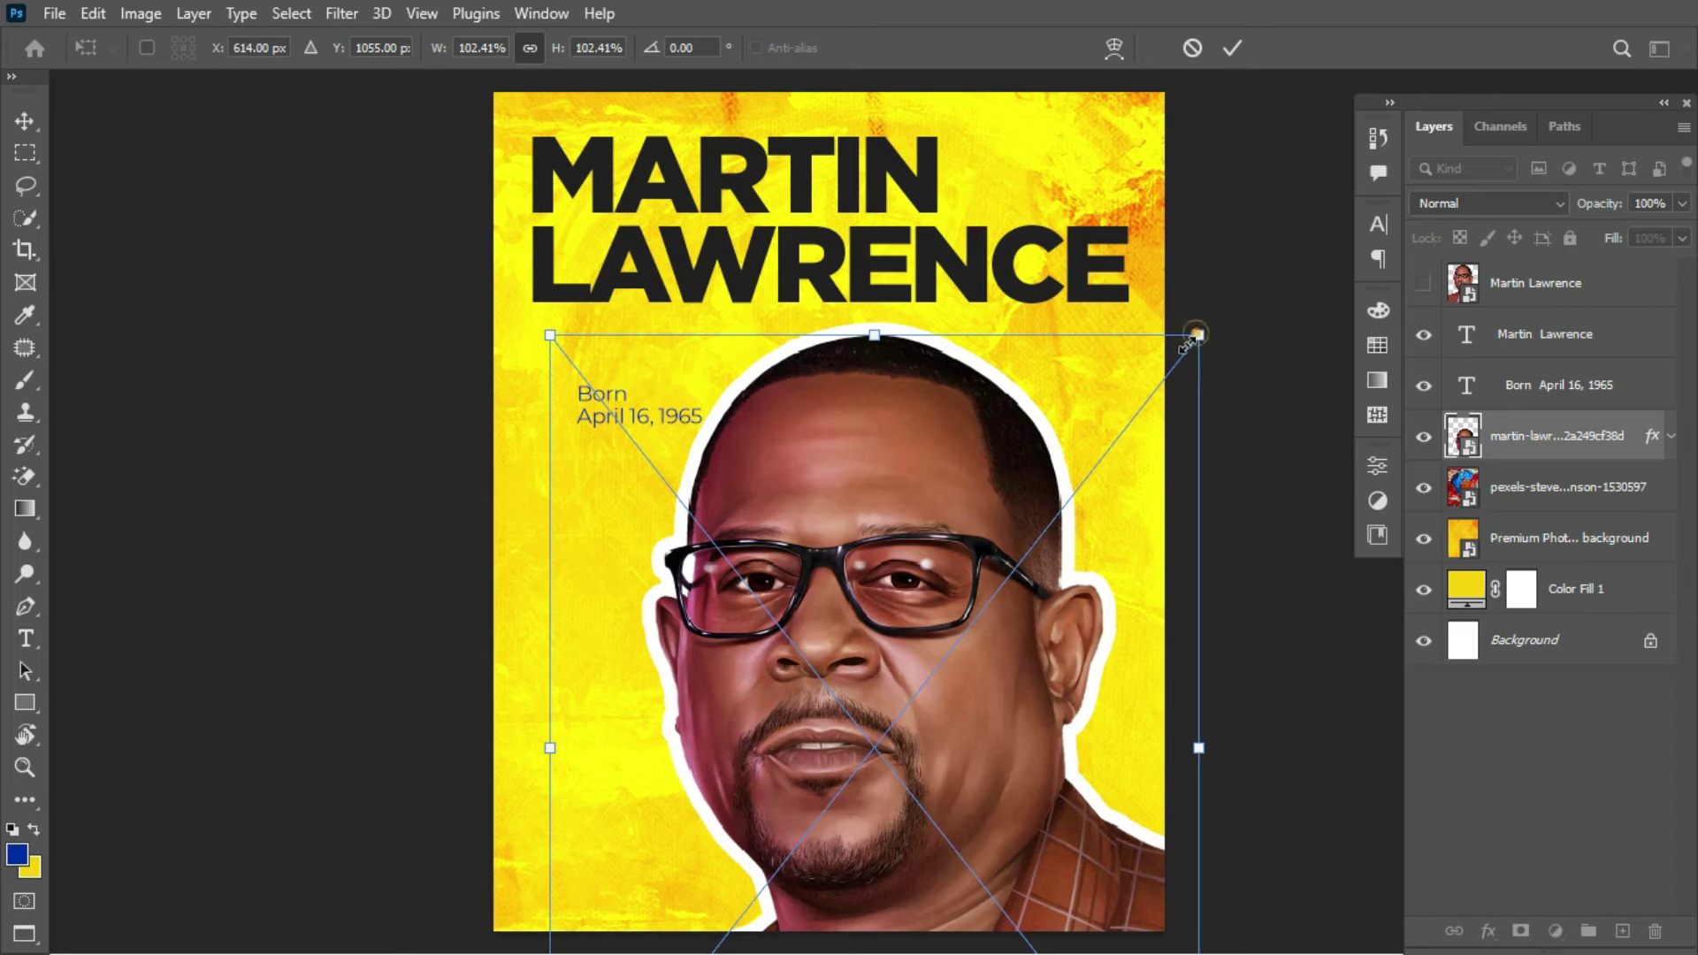
mouse_move(1194, 336)
left_mouse_down()
mouse_move(1186, 322)
mouse_move(1180, 345)
left_mouse_up()
mouse_move(907, 473)
left_mouse_down()
mouse_move(917, 497)
mouse_move(908, 483)
left_mouse_up()
key("Return")
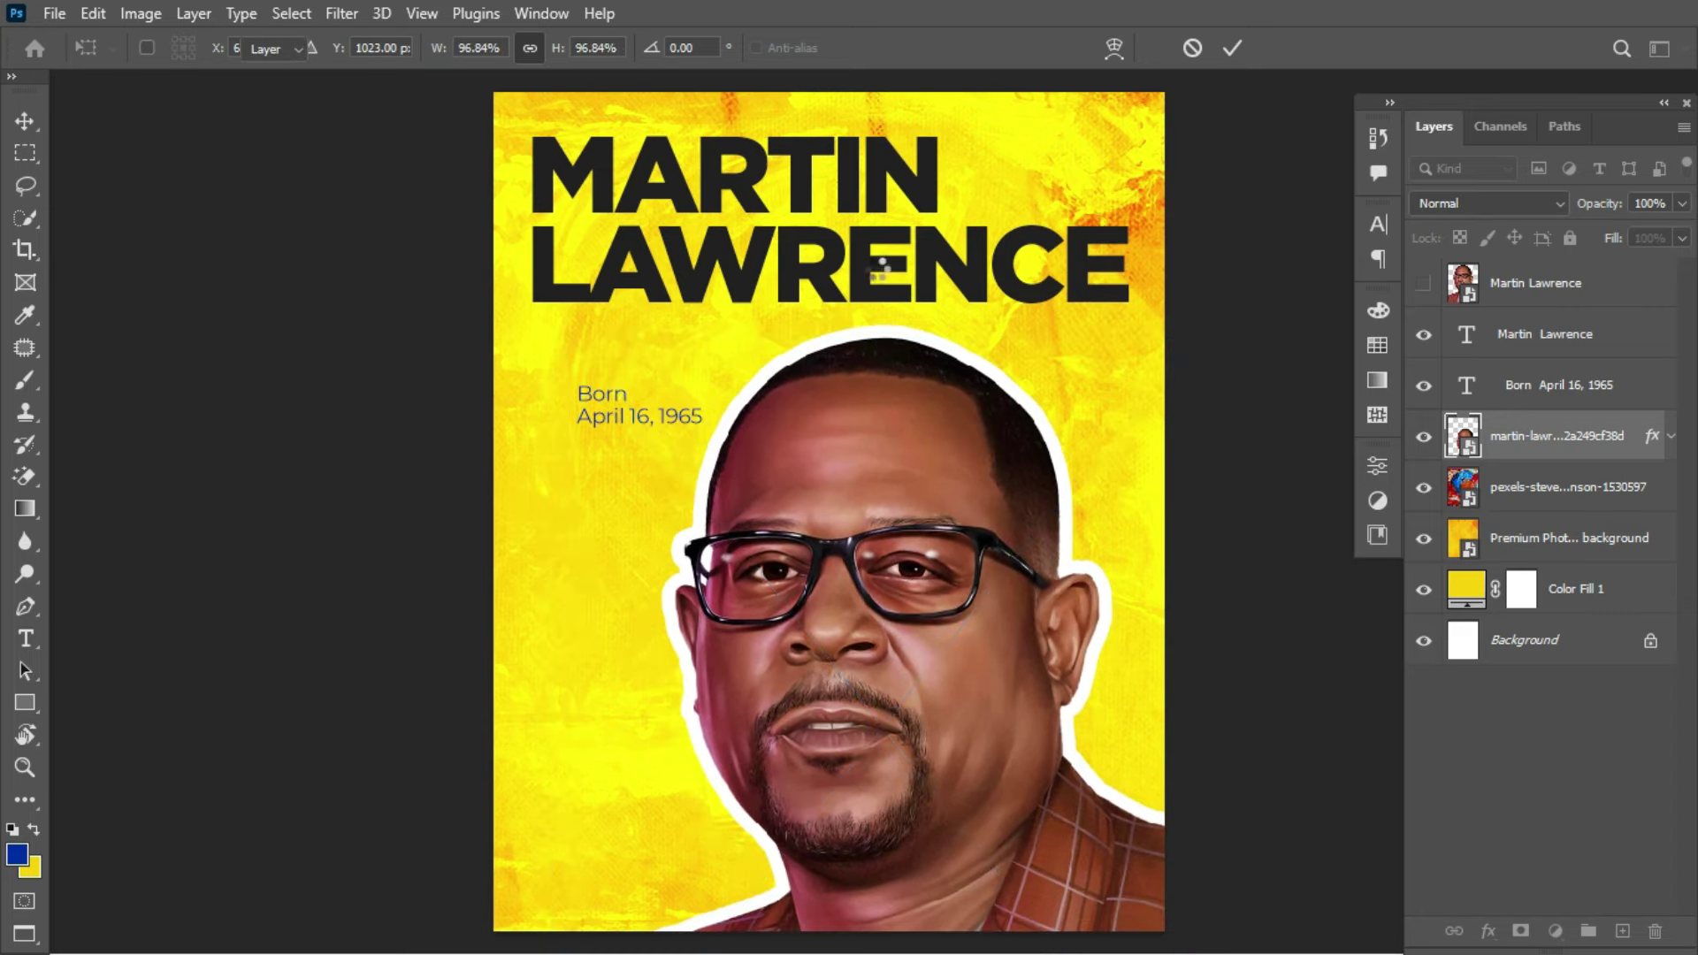
left_click_drag(886, 364, 888, 385)
key("ctrl+t")
key("Return")
left_click_drag(885, 442, 925, 491)
Step: Draw a rectangle about 291 x 124 px in the gap beside MARTIN, above the end of LAWRENCE
left_click(976, 305)
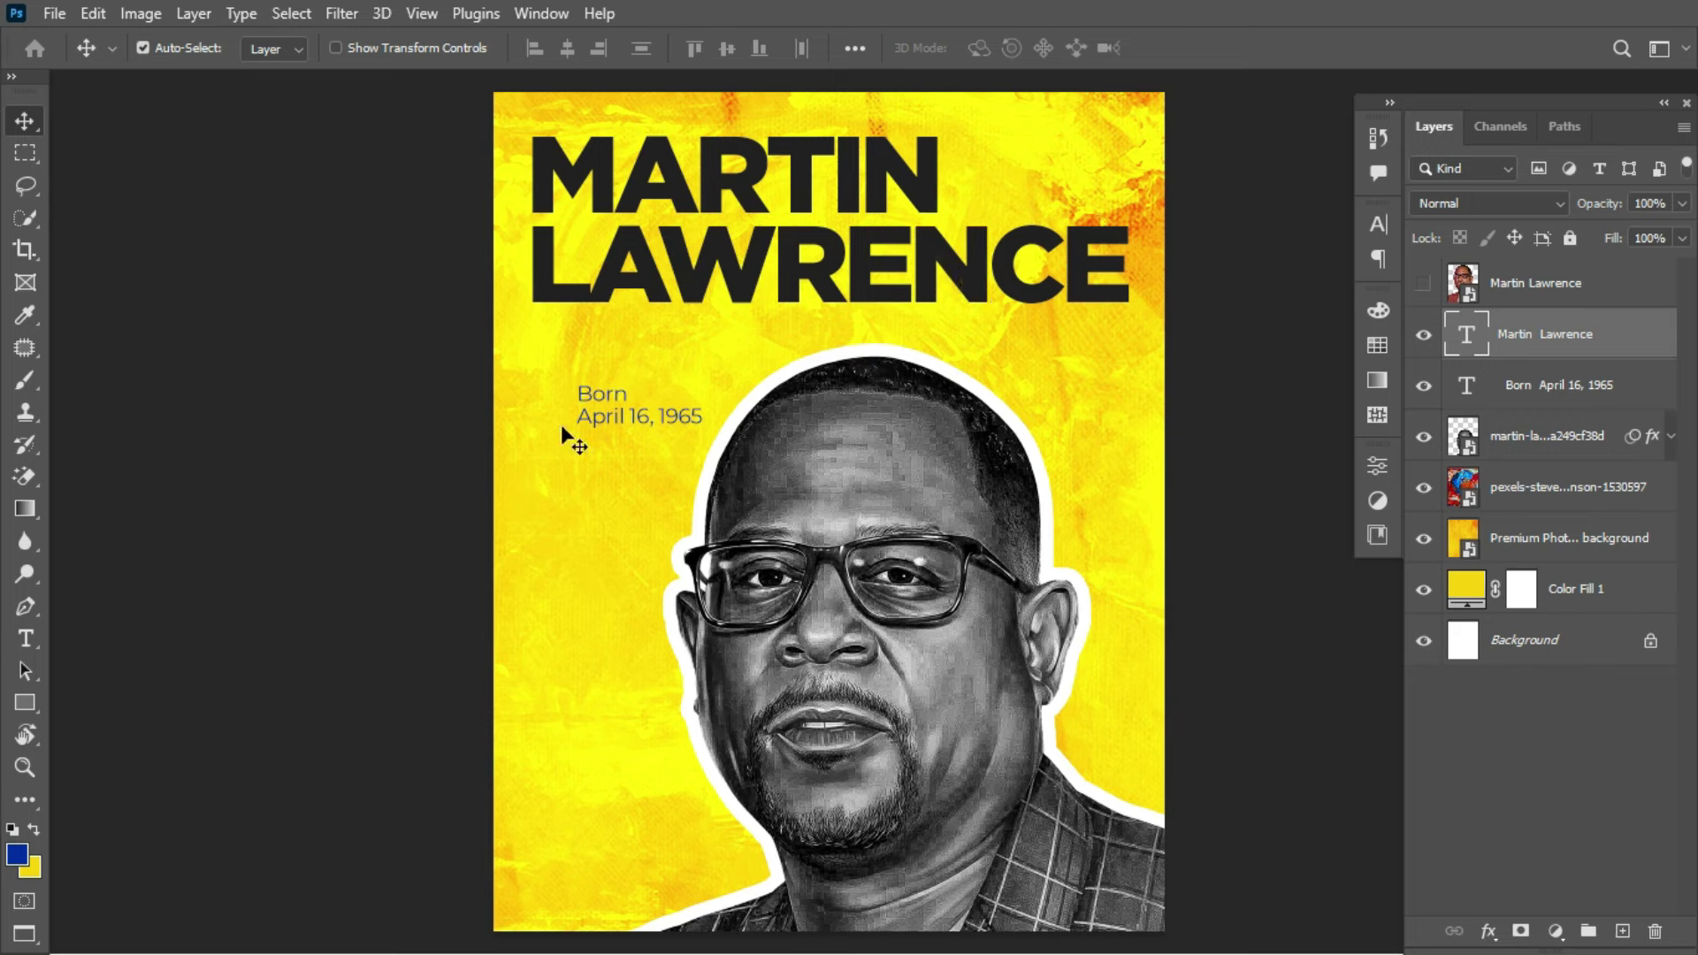
left_click(26, 704)
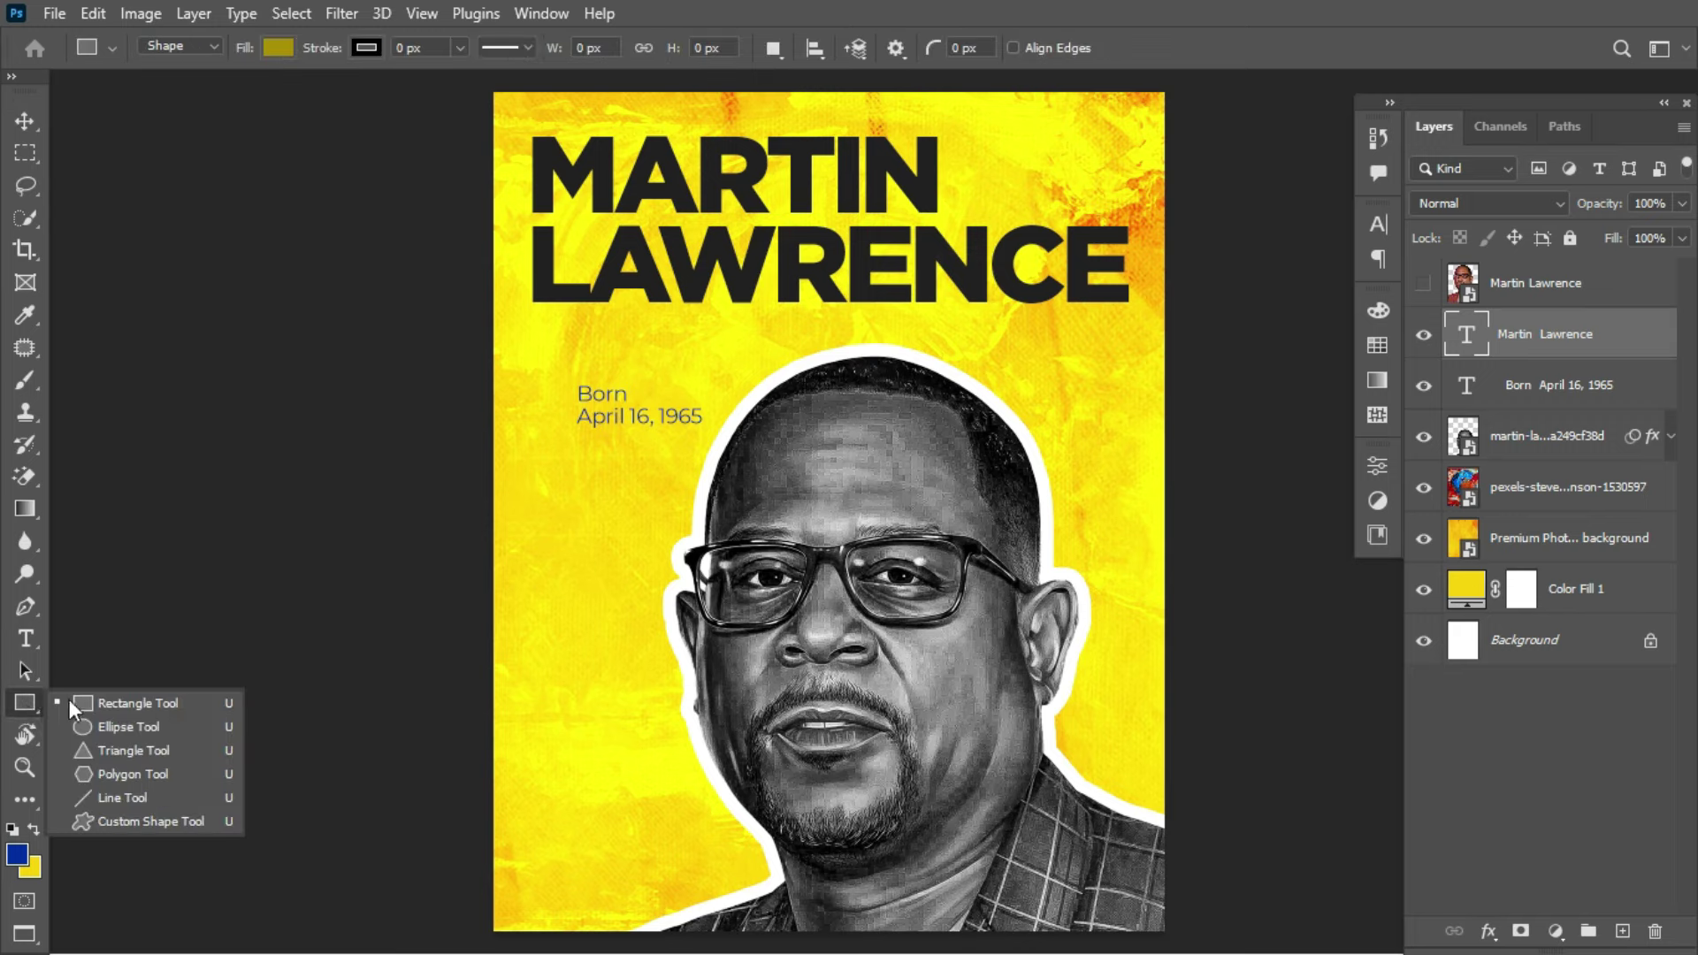
left_click(124, 704)
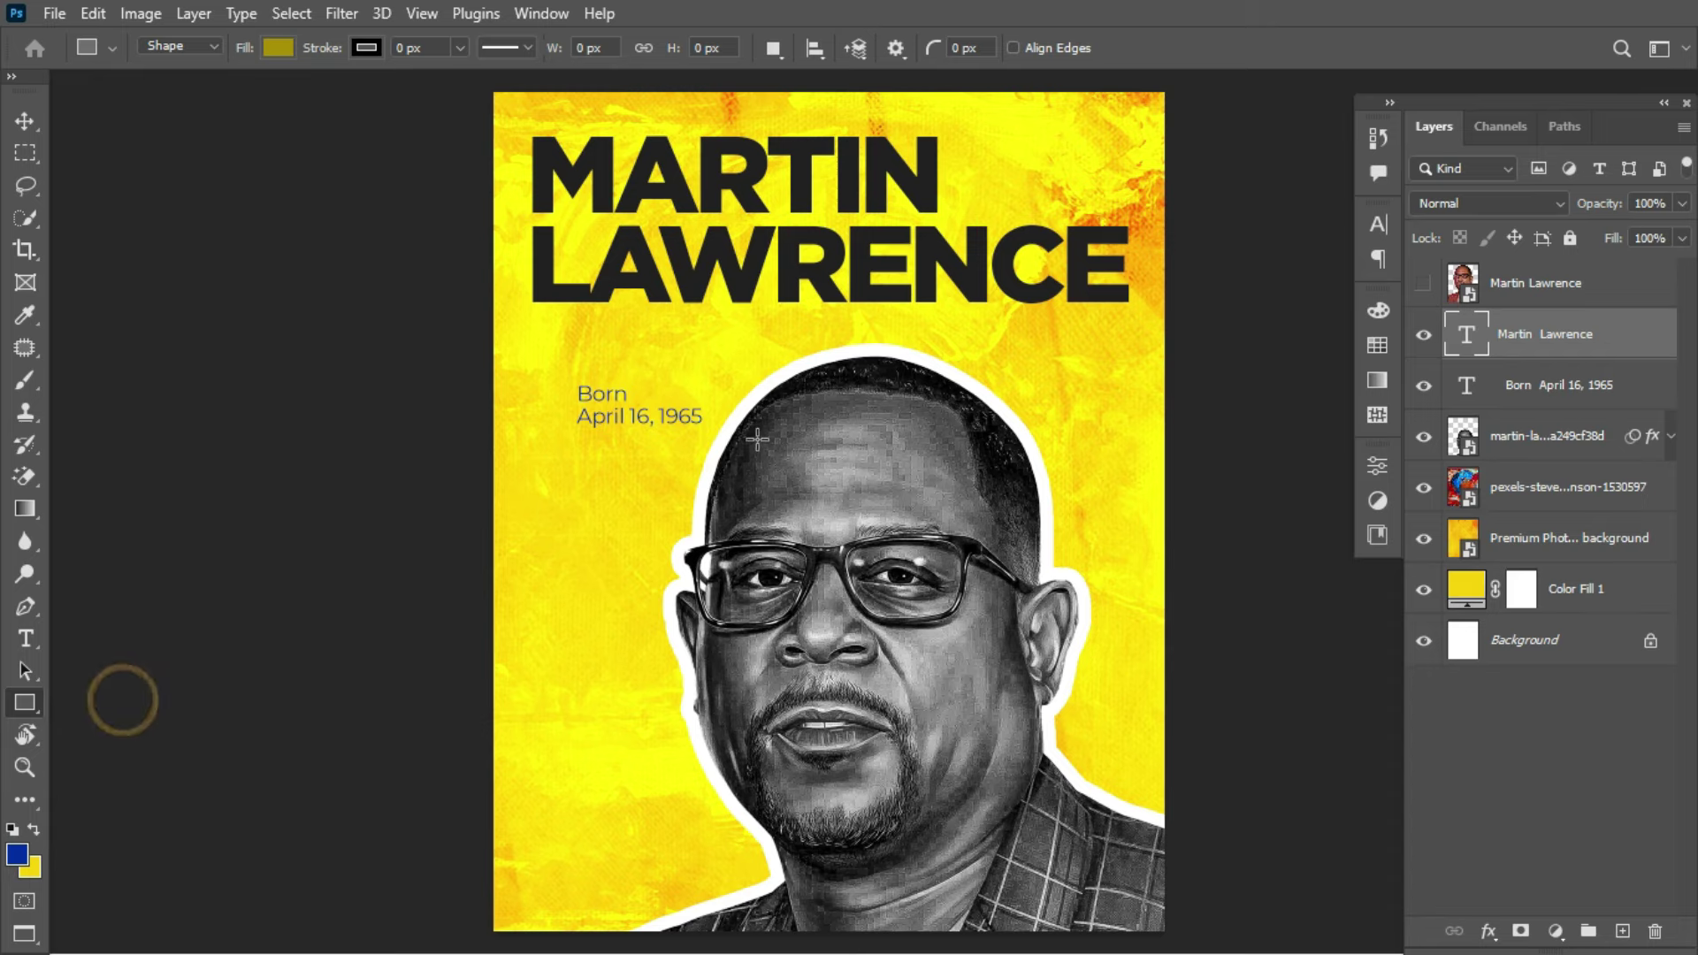
left_click_drag(946, 137, 1127, 231)
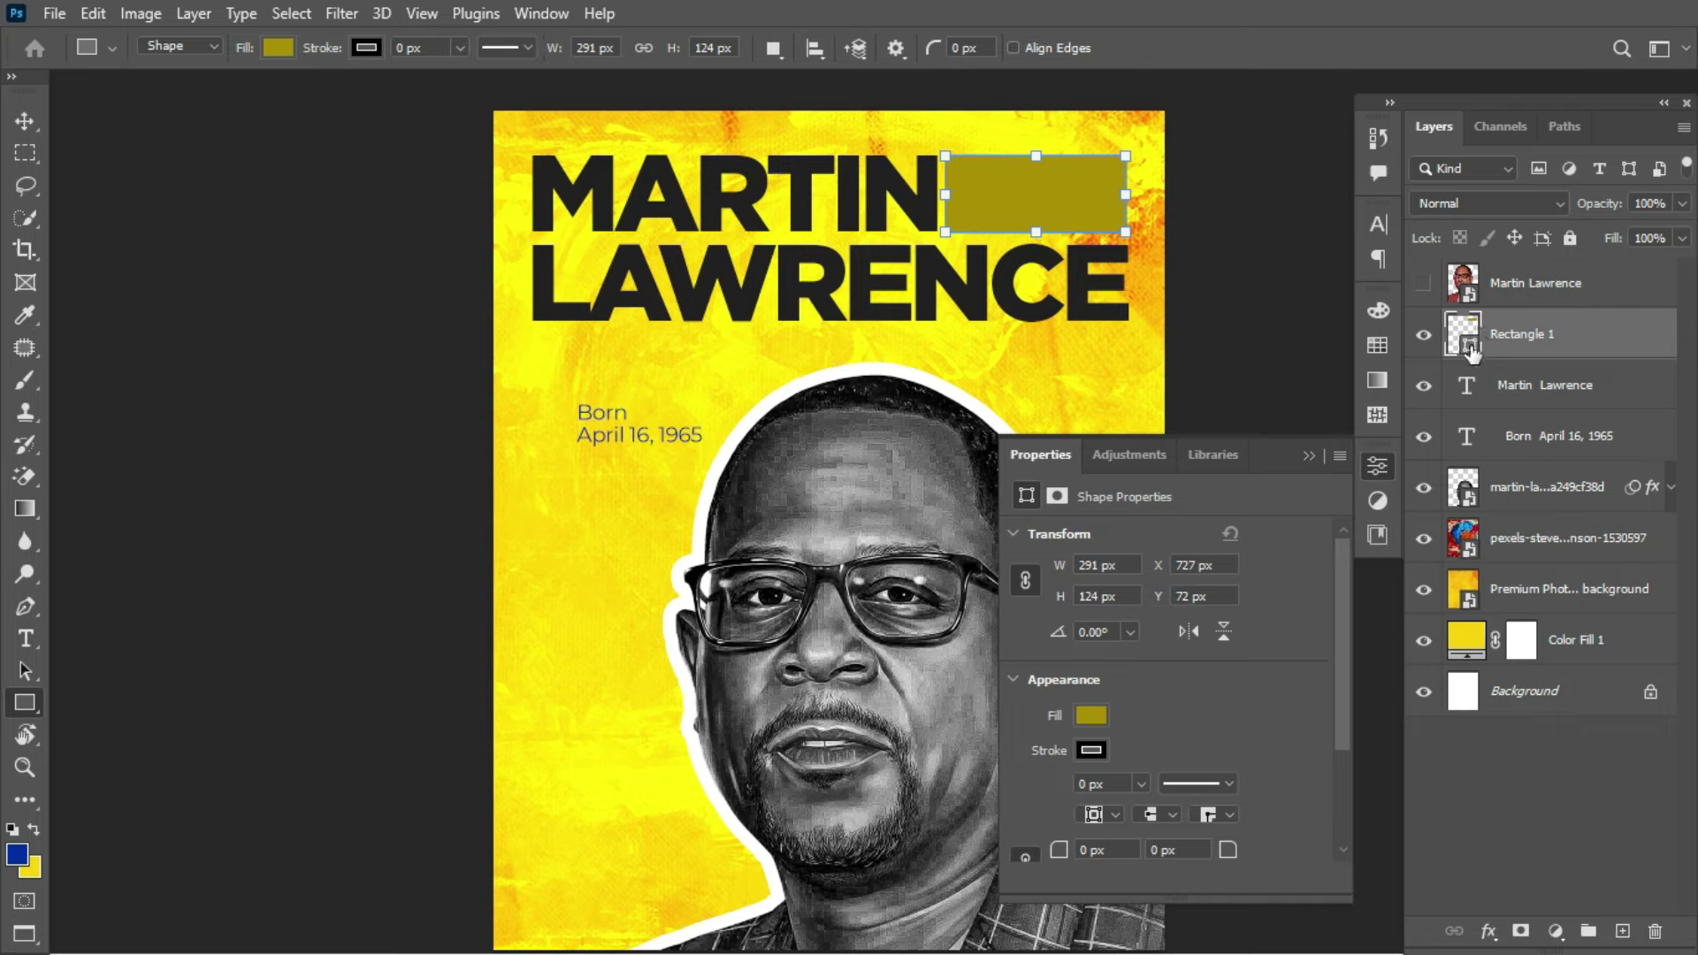
Step: Change the rectangle's fill color to white
double_click(1470, 347)
left_click_drag(1082, 309, 1041, 275)
left_click(1619, 263)
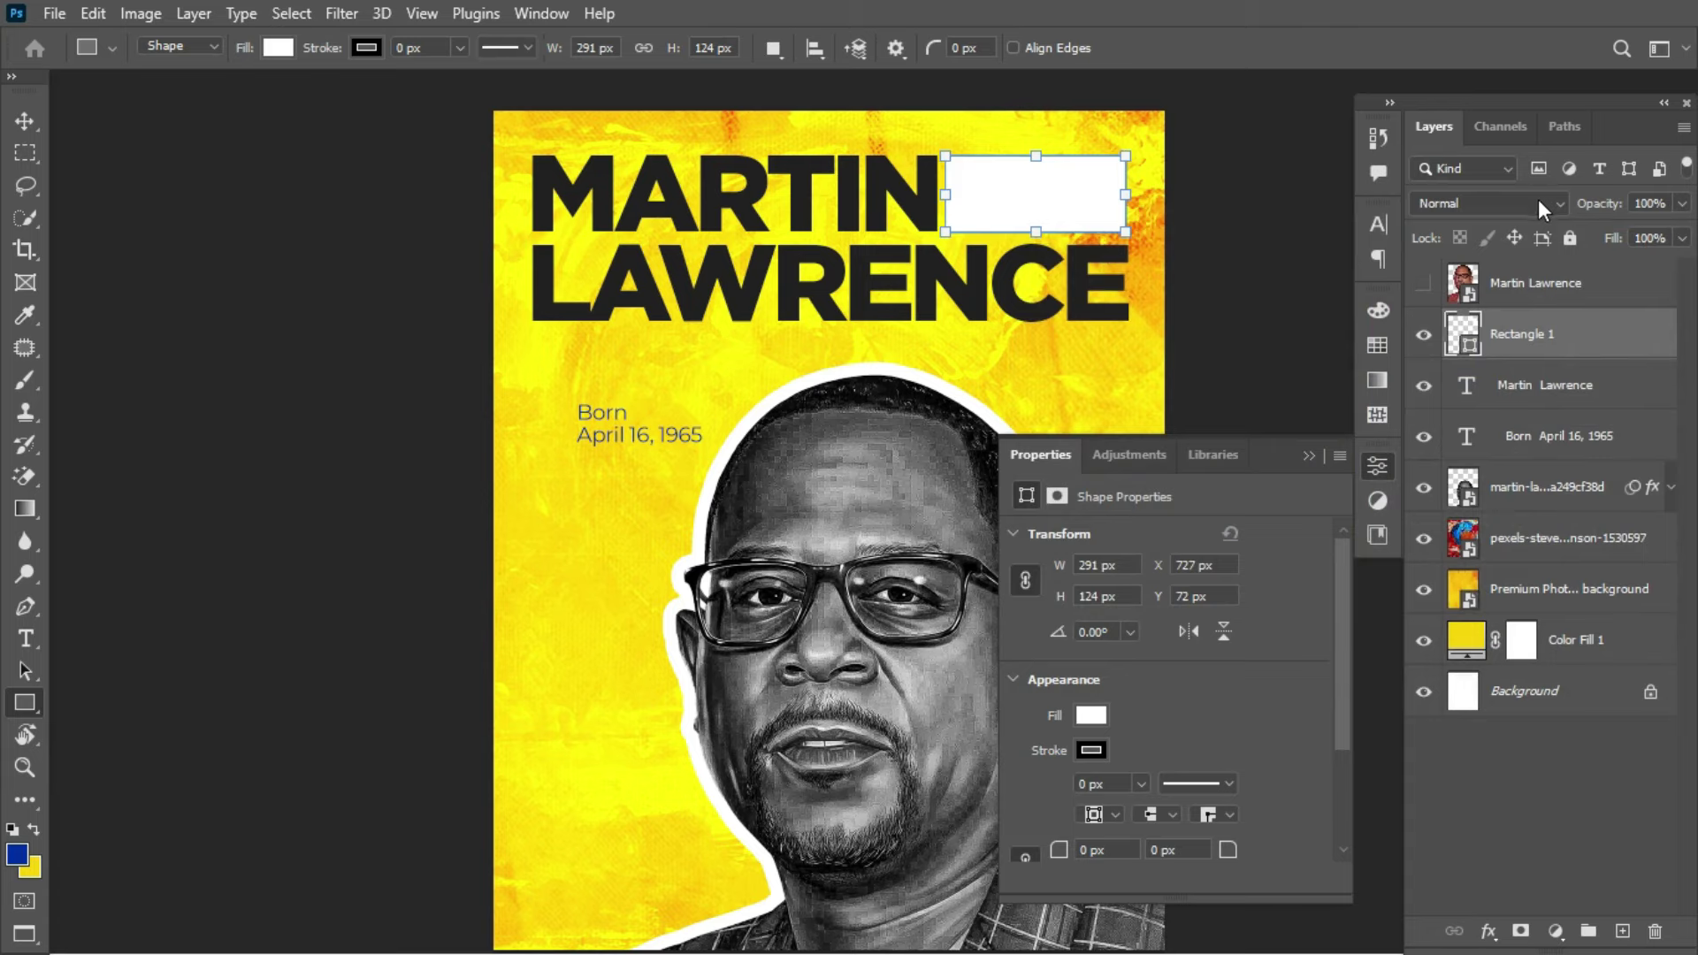
Step: Set the white rectangle layer's blend mode to Color and leave nothing selected on the canvas
left_click(1537, 199)
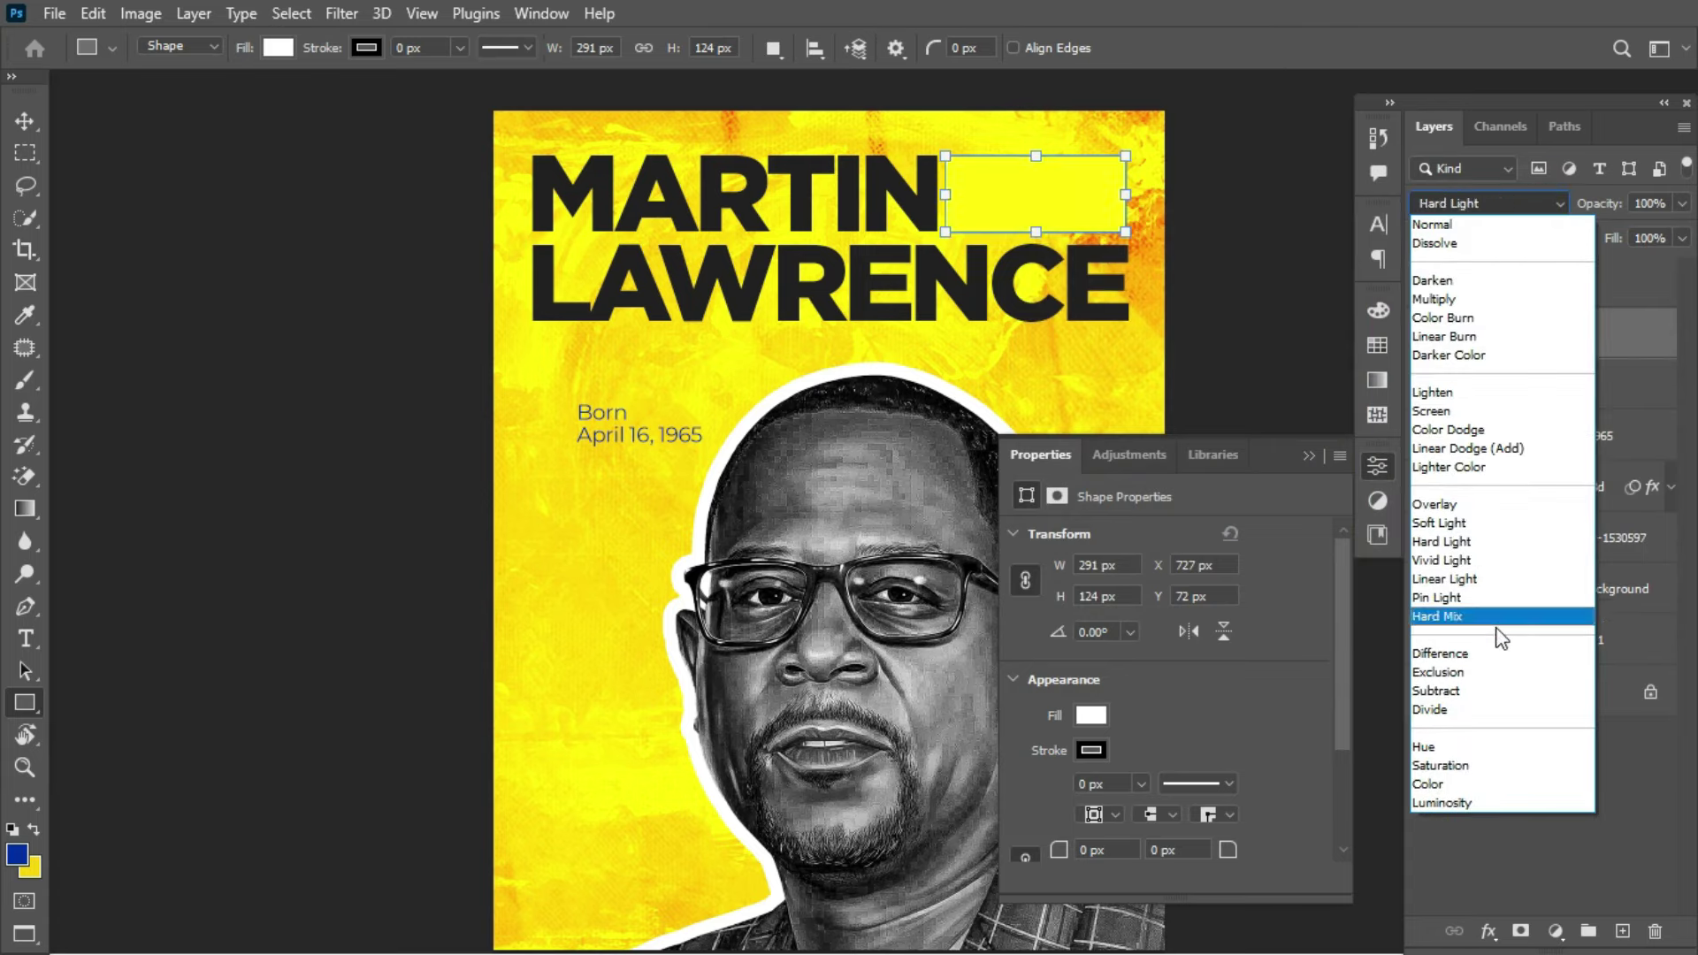
left_click(1452, 782)
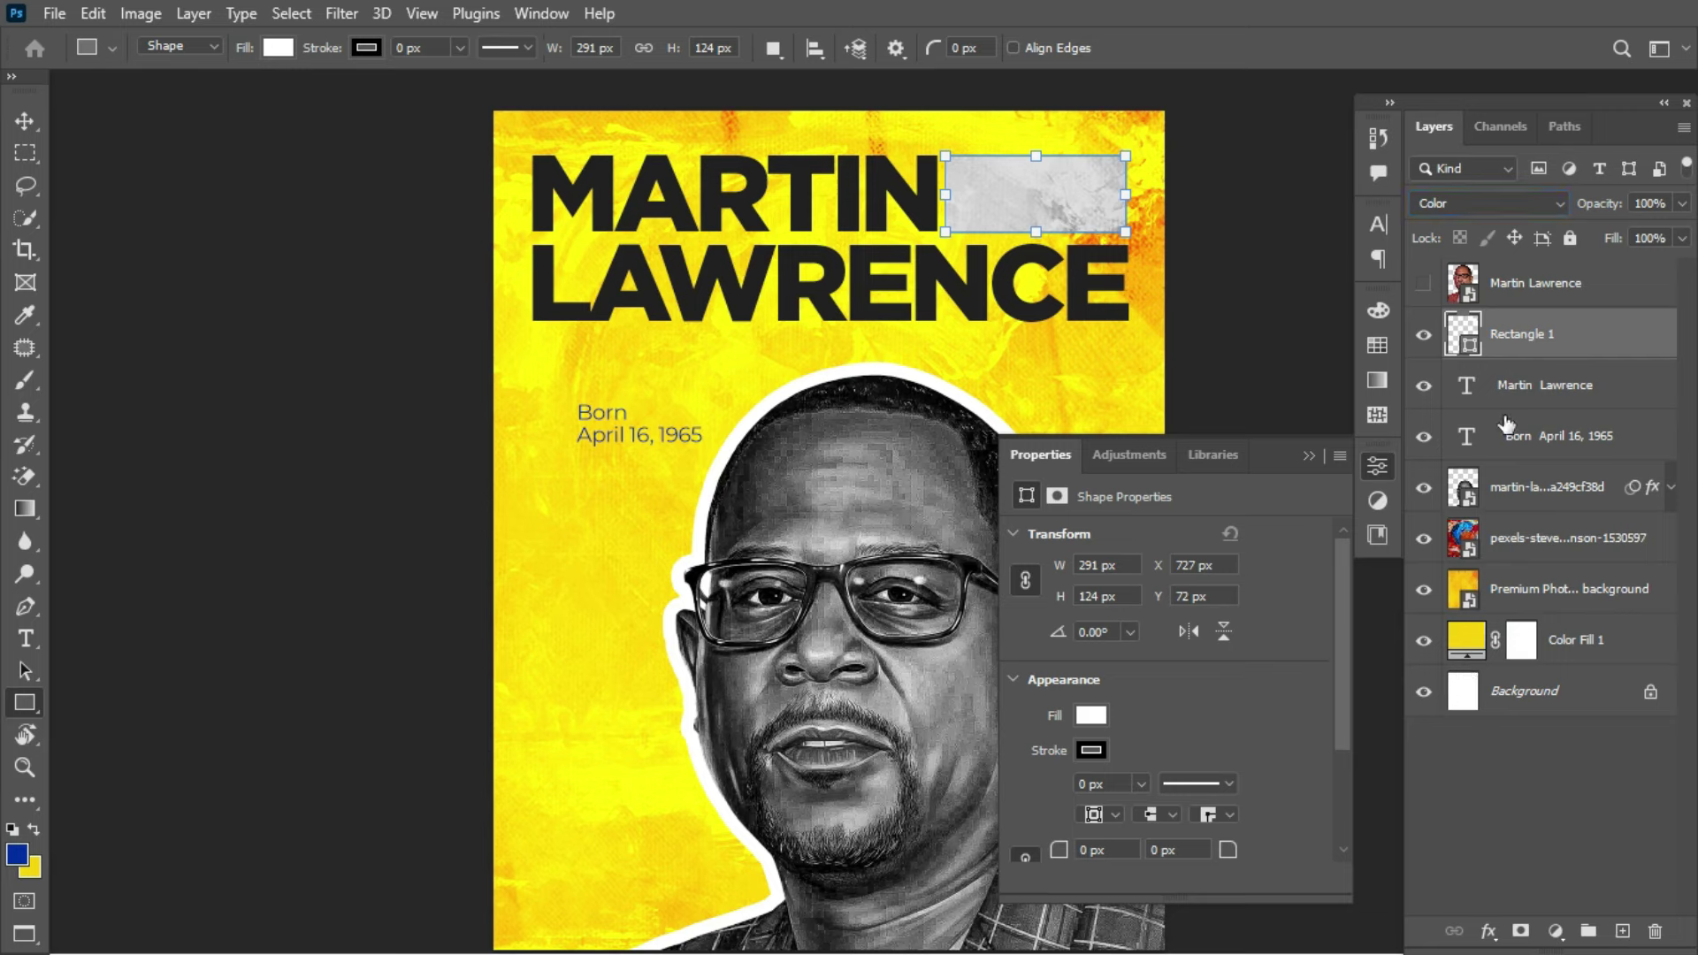
key("ctrl+Return")
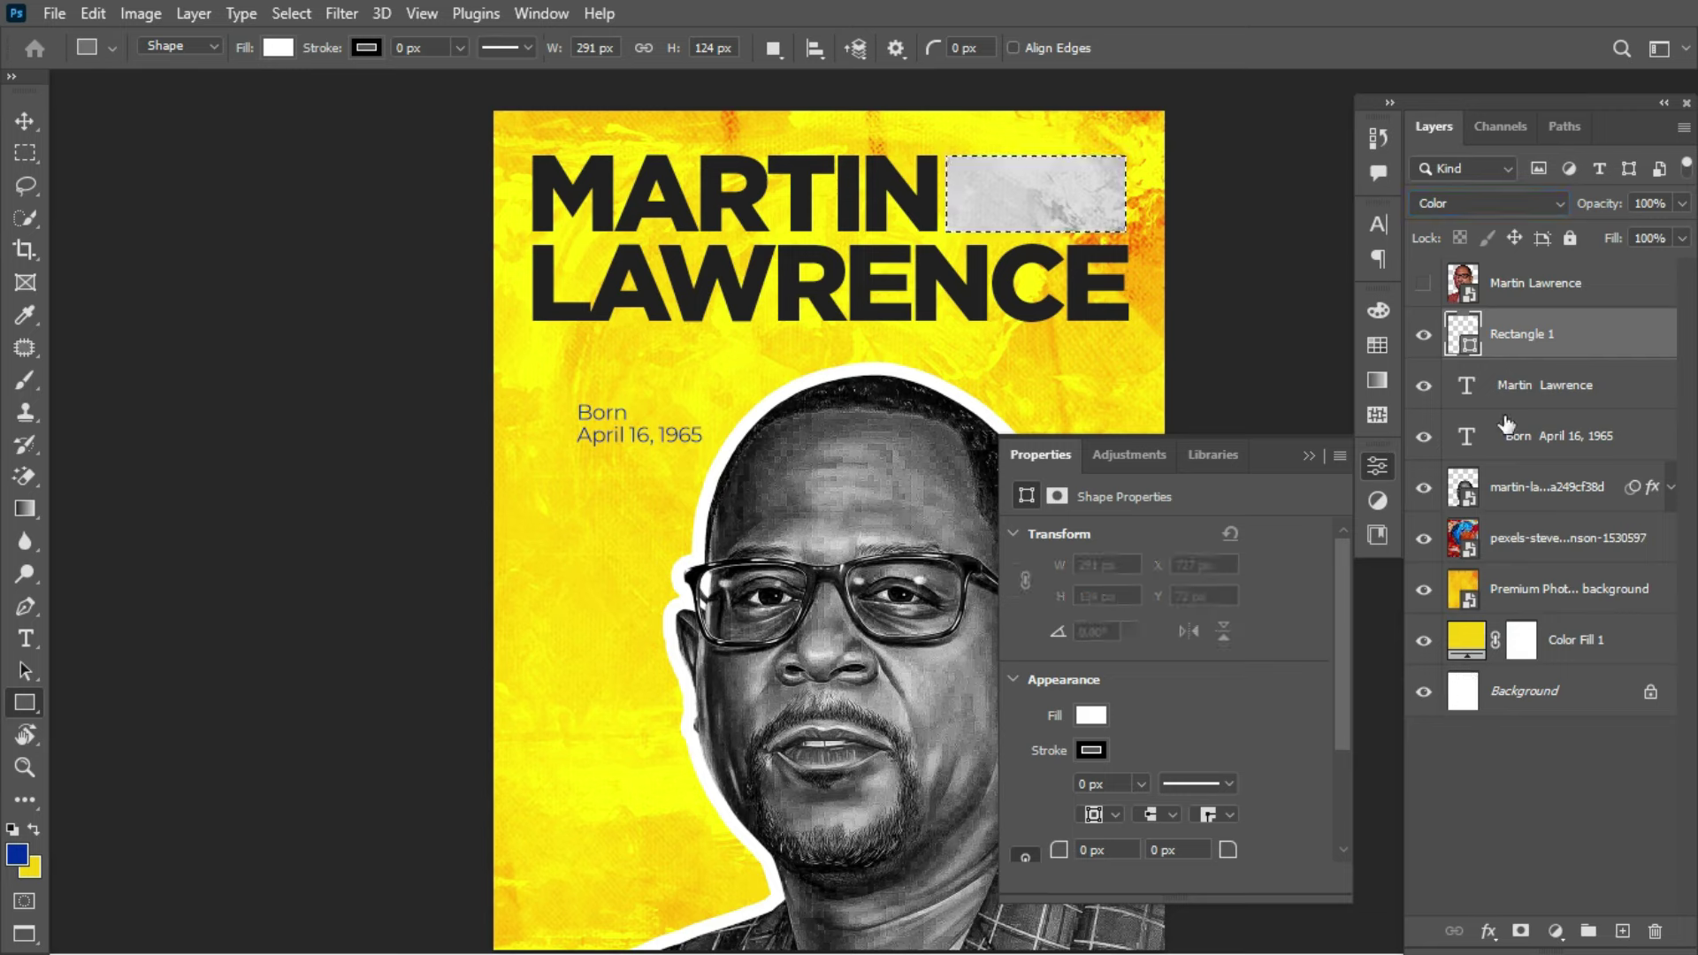
key("ctrl+d")
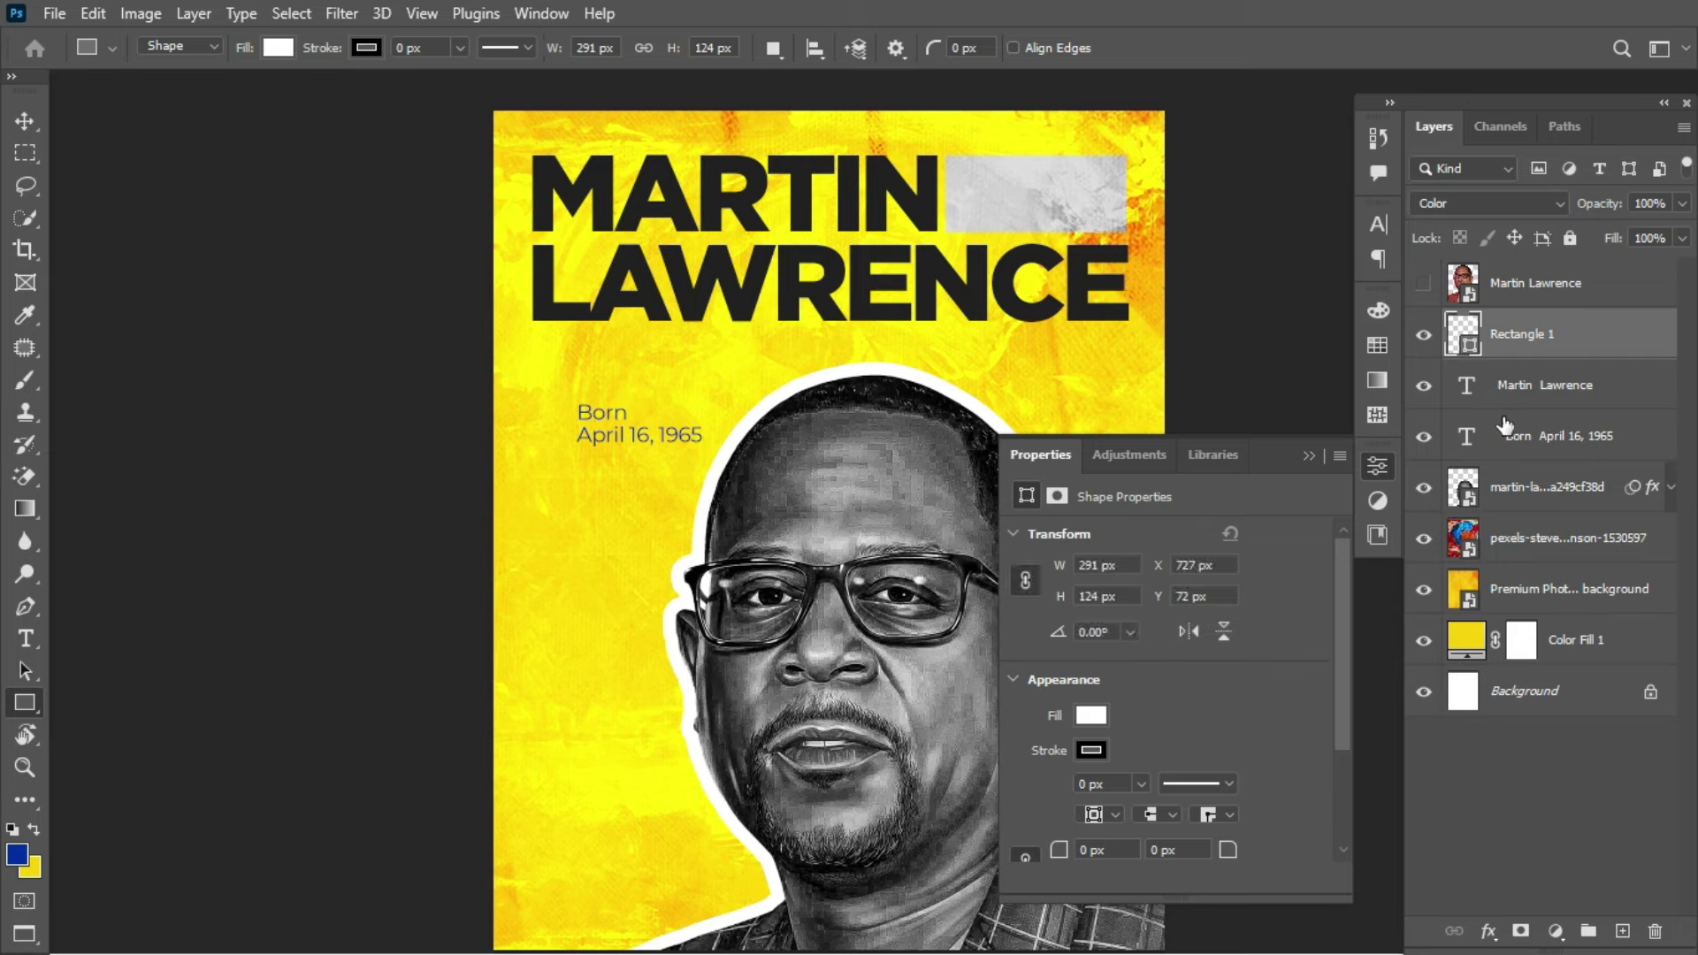
Step: Place the birth-date text layer above the rectangle layer and match its color to the headline's dark gray #212121
left_click_drag(1563, 449, 1554, 322)
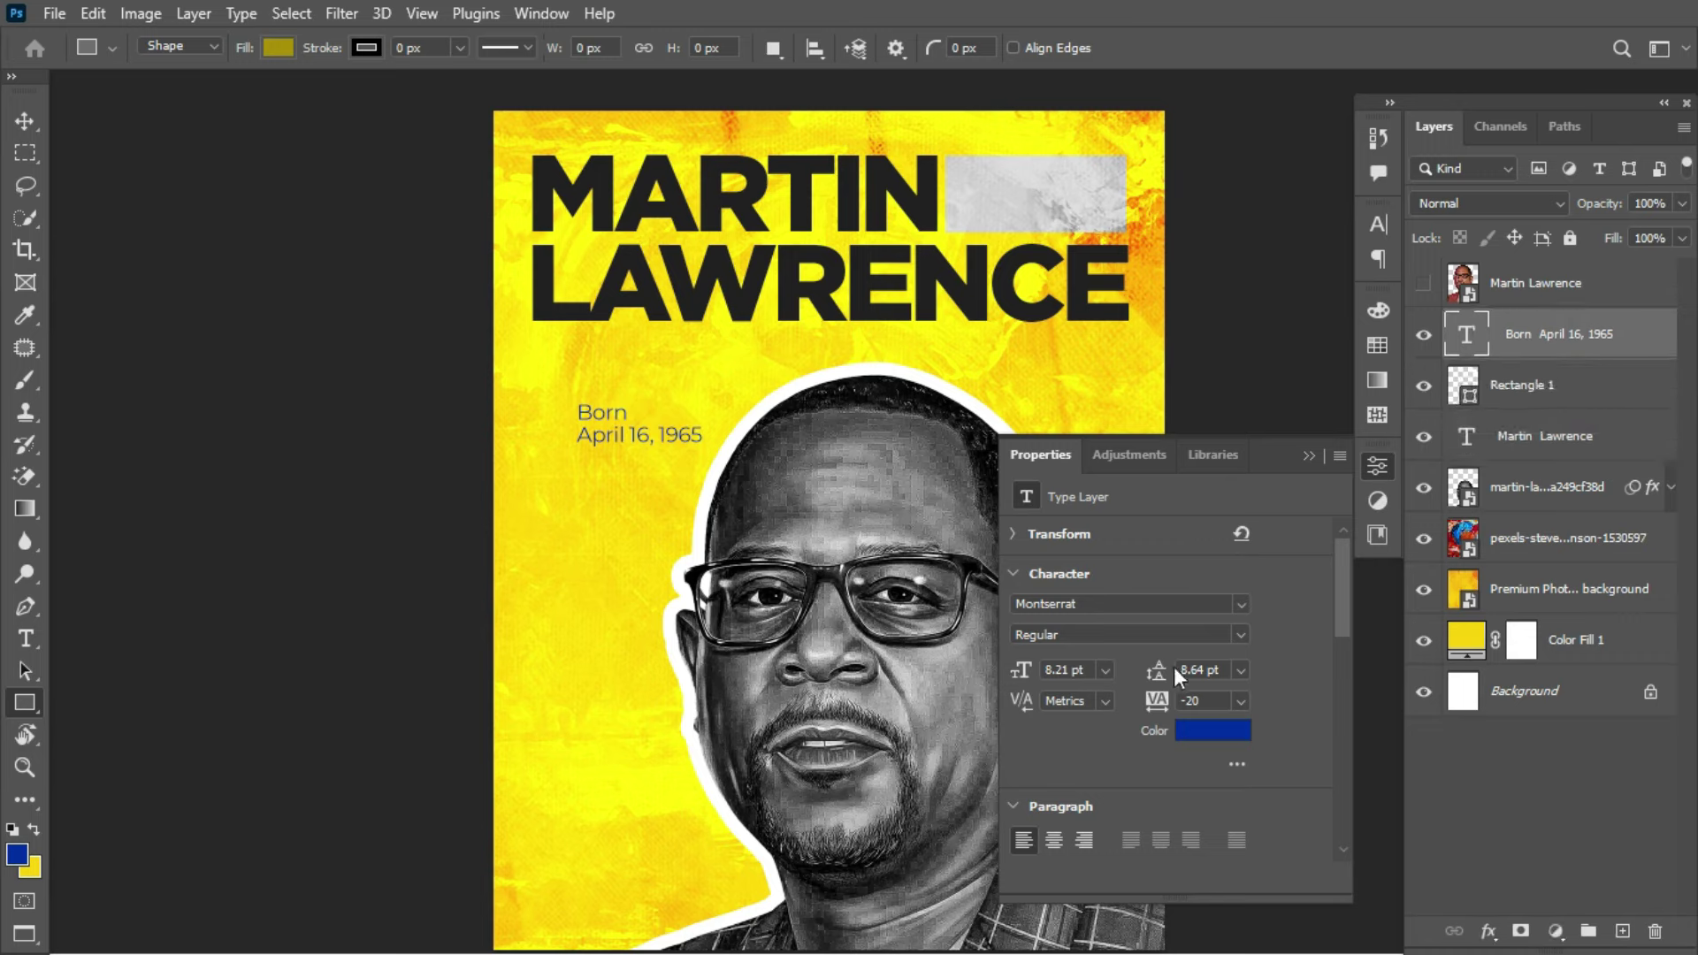
left_click(1187, 732)
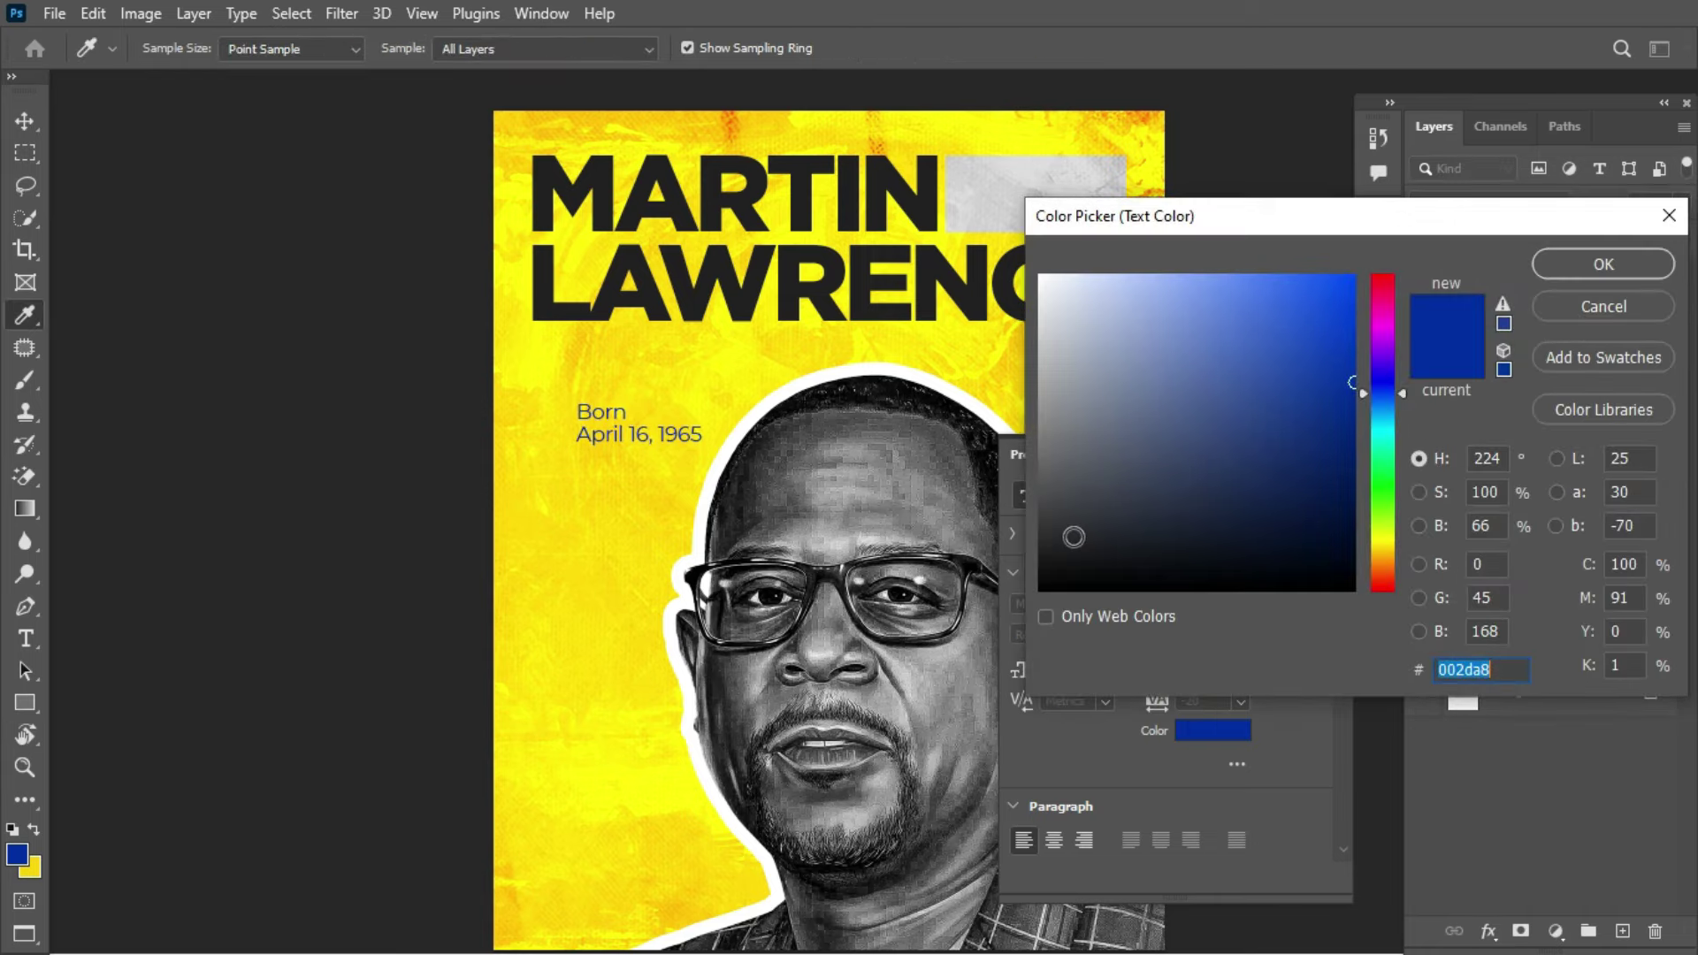
left_click(766, 264)
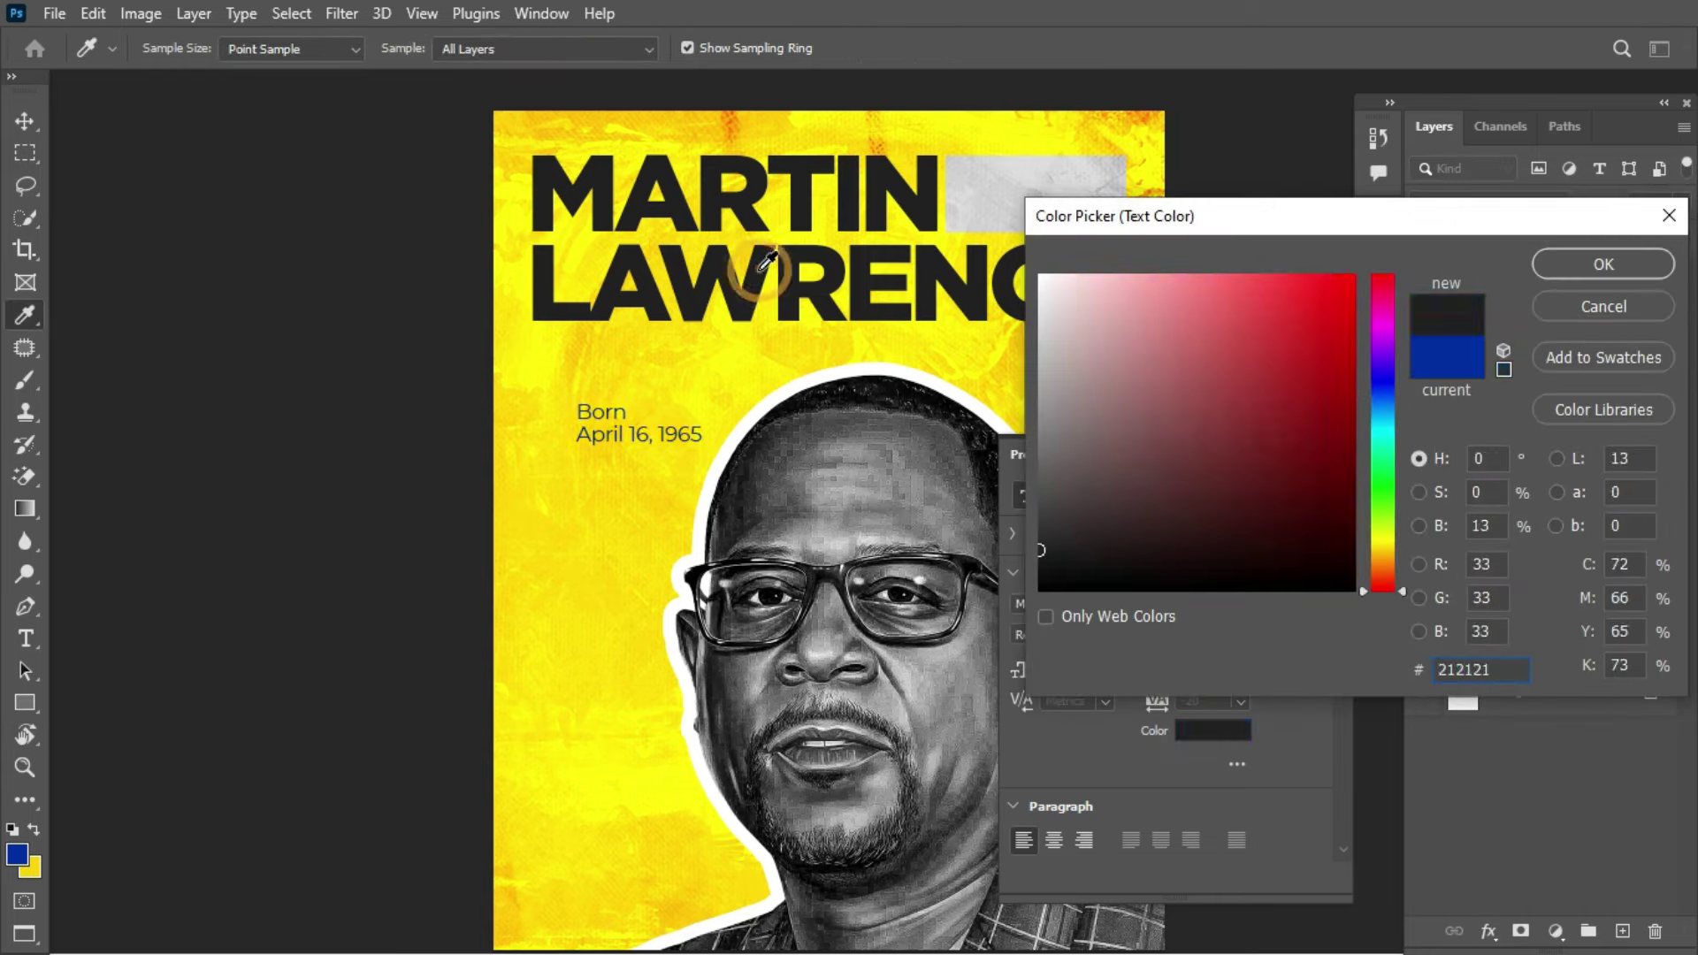
left_click(1558, 267)
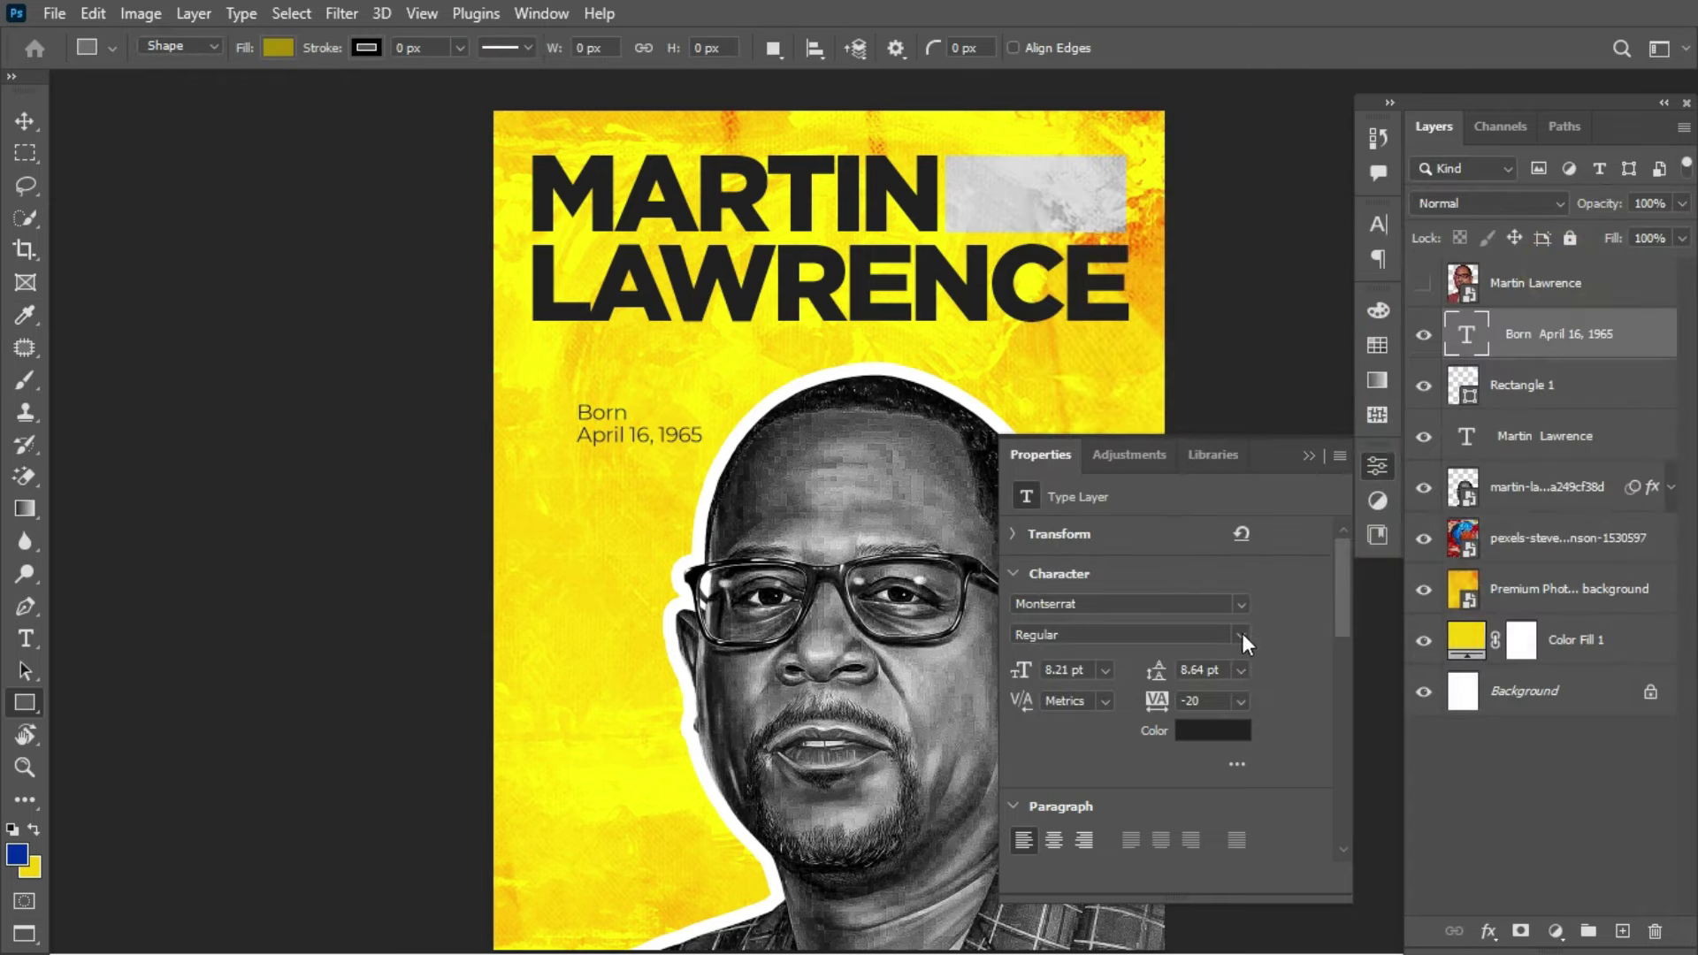
Step: Set the date line of the birth-date text to Montserrat ExtraBold
left_click(26, 637)
left_click_drag(580, 434, 697, 434)
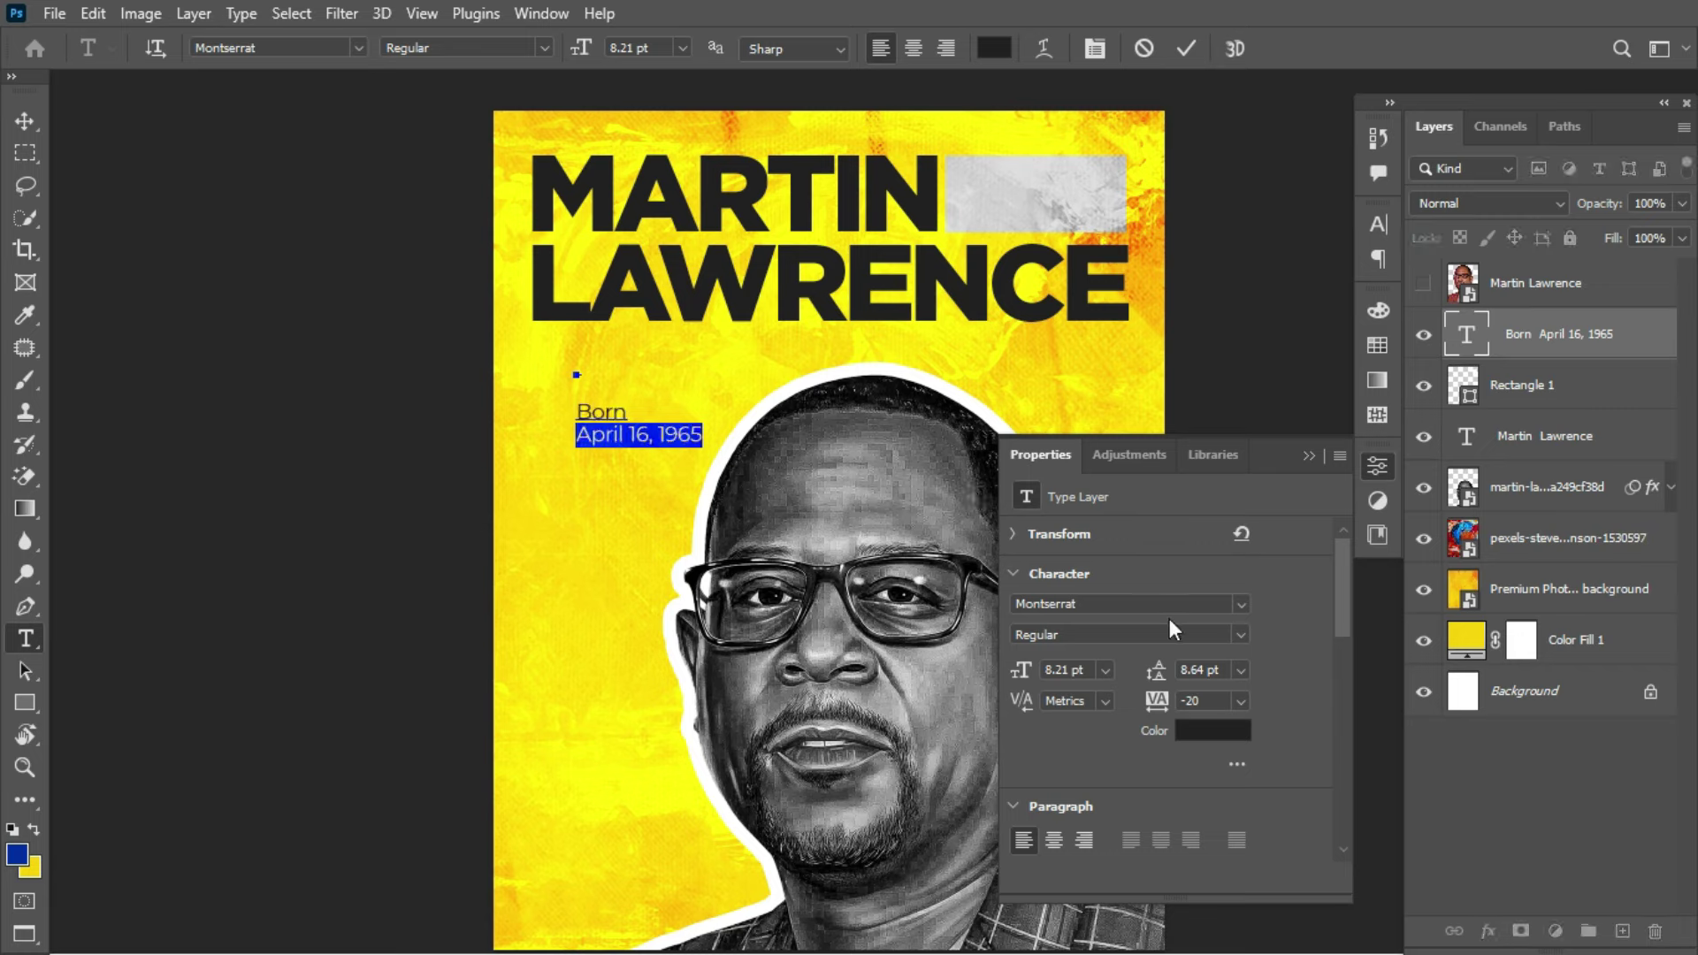
left_click(1240, 633)
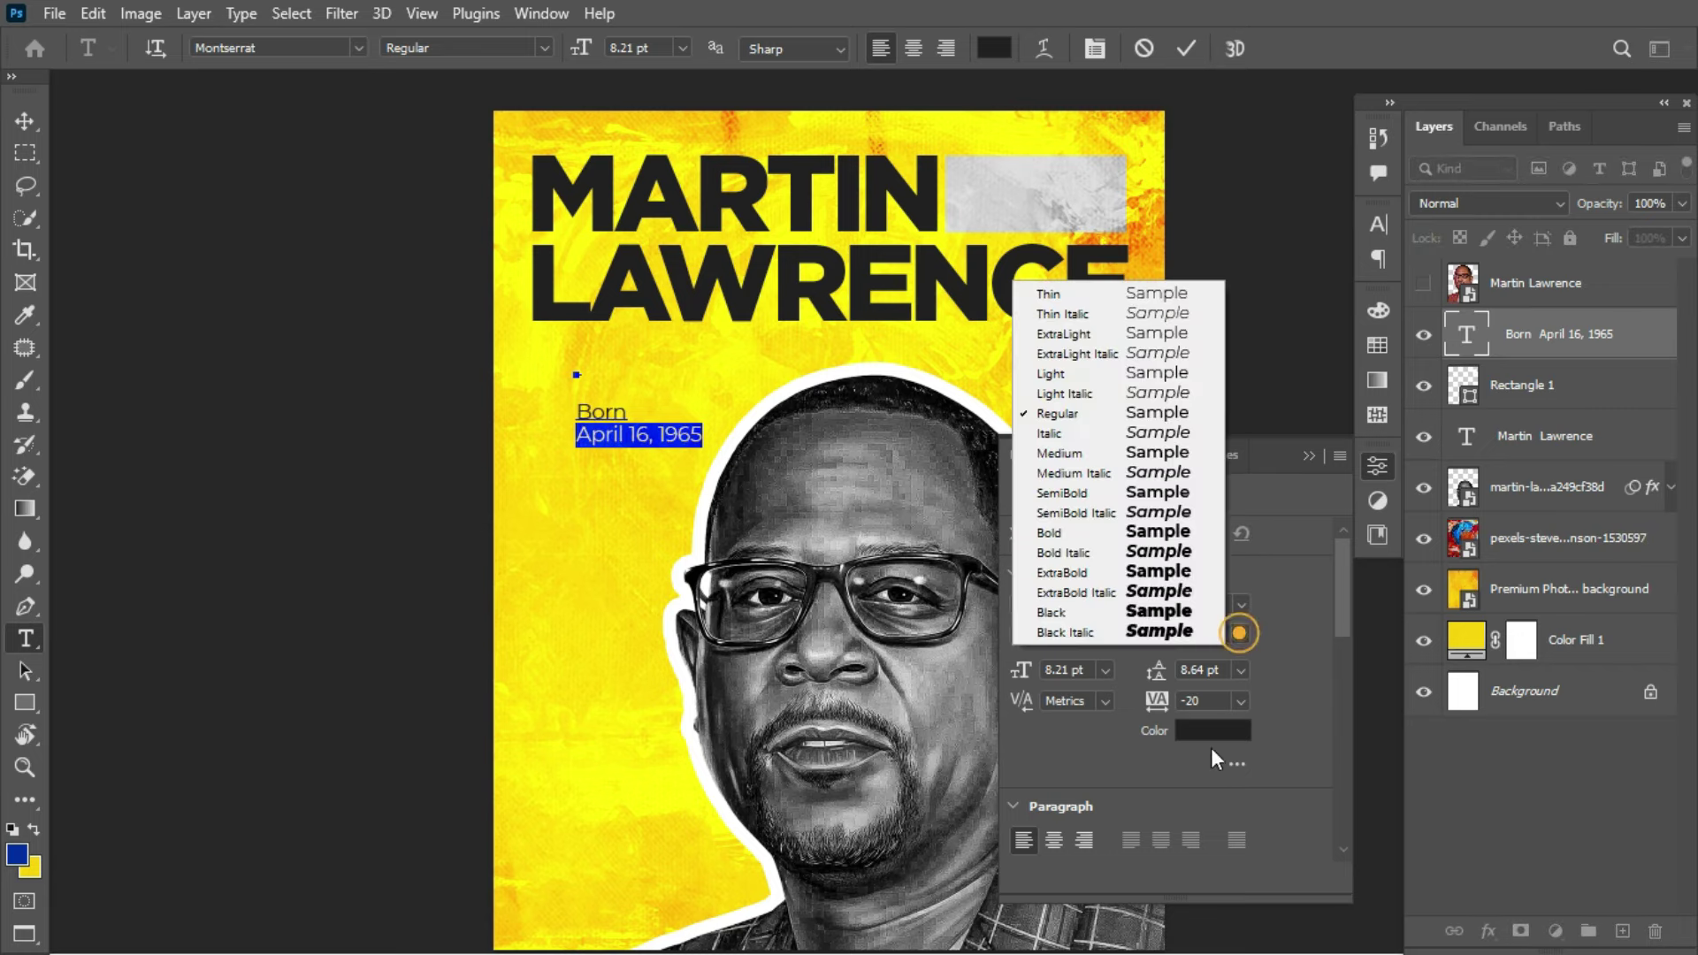
left_click(1115, 570)
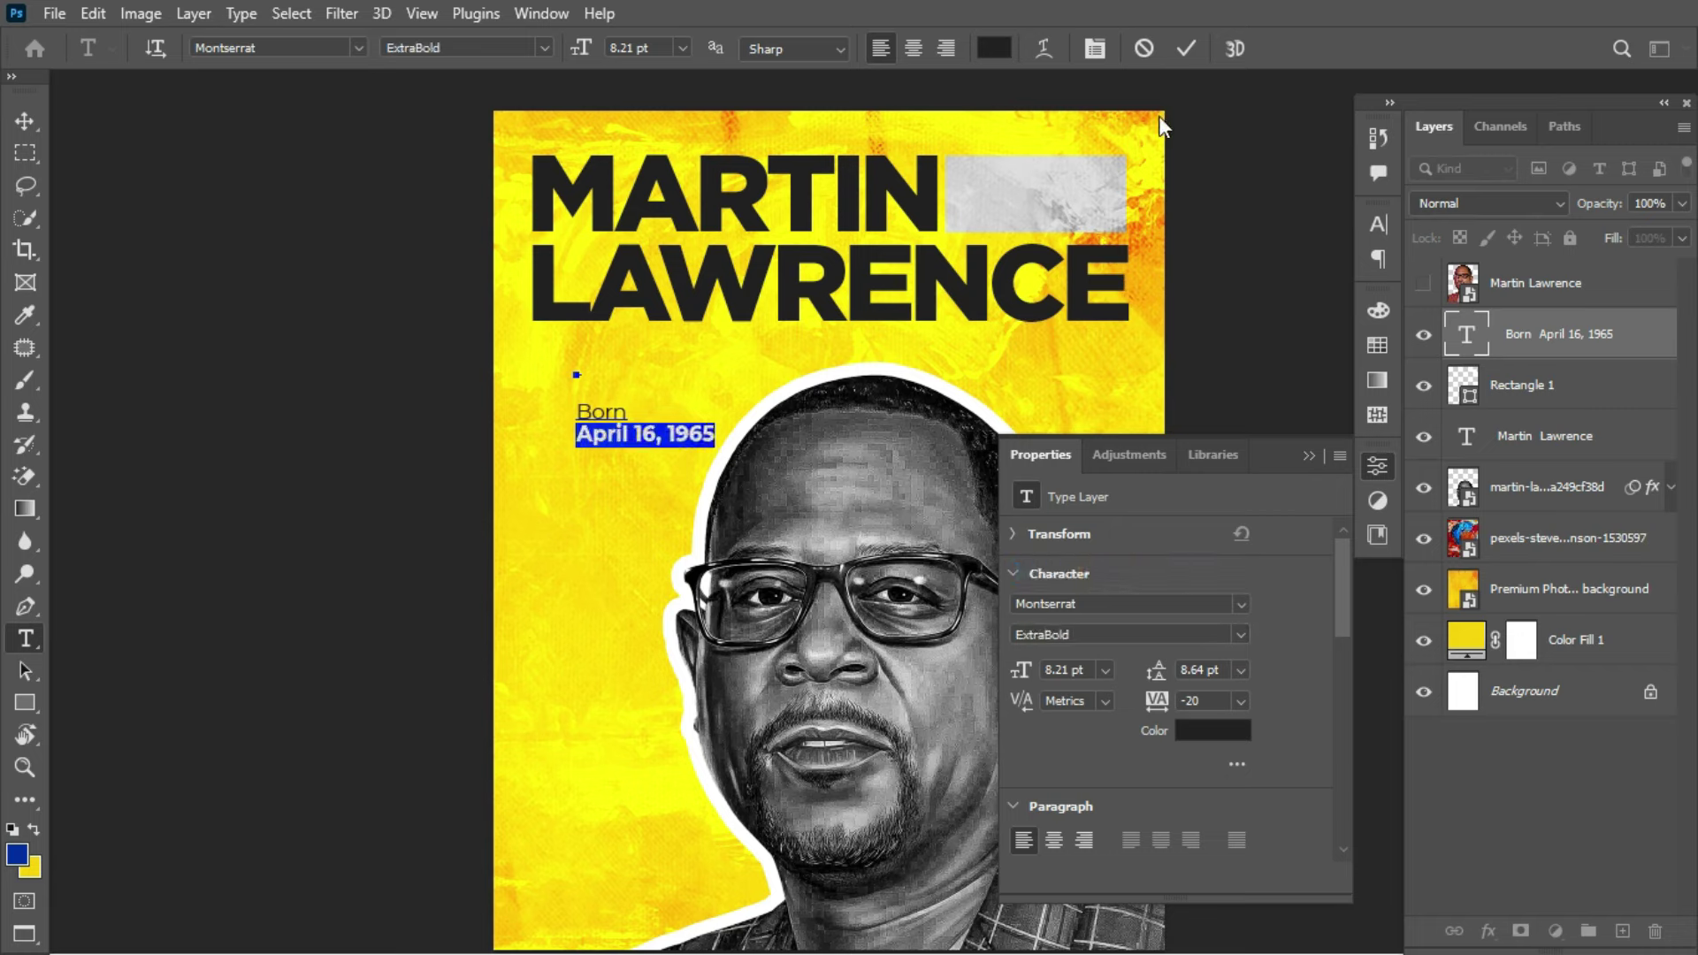
left_click(1187, 50)
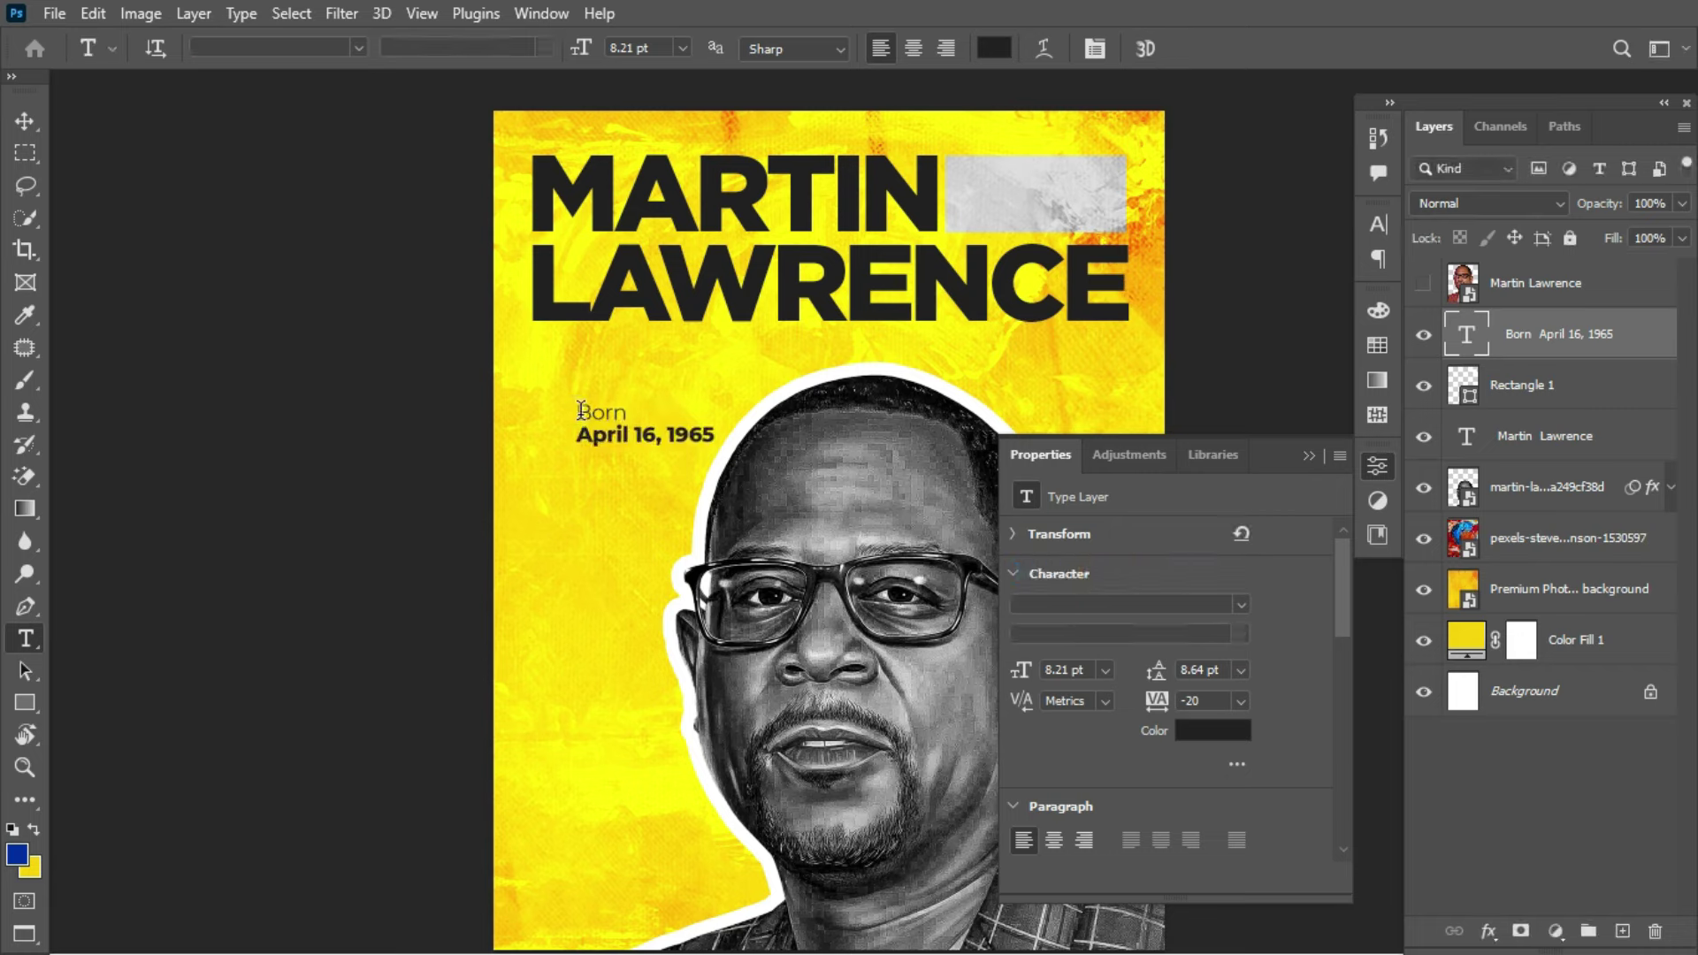
Step: Set the word Born to Montserrat Medium
left_click_drag(581, 412, 628, 414)
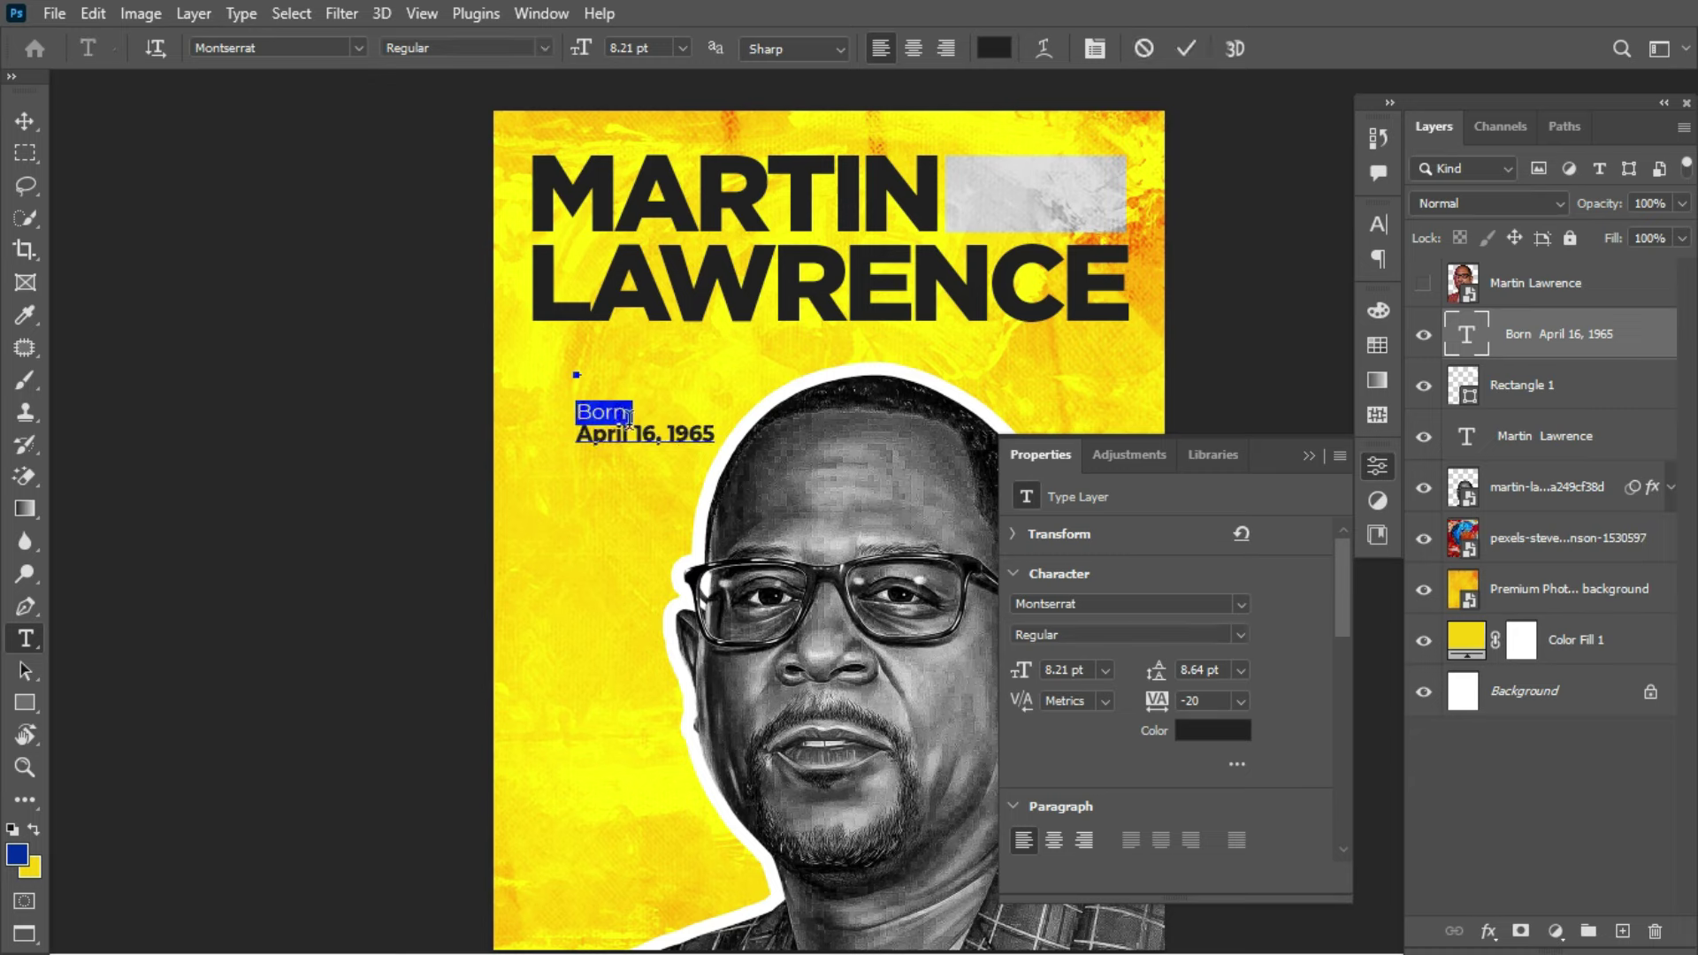
left_click(1240, 634)
left_click(1117, 452)
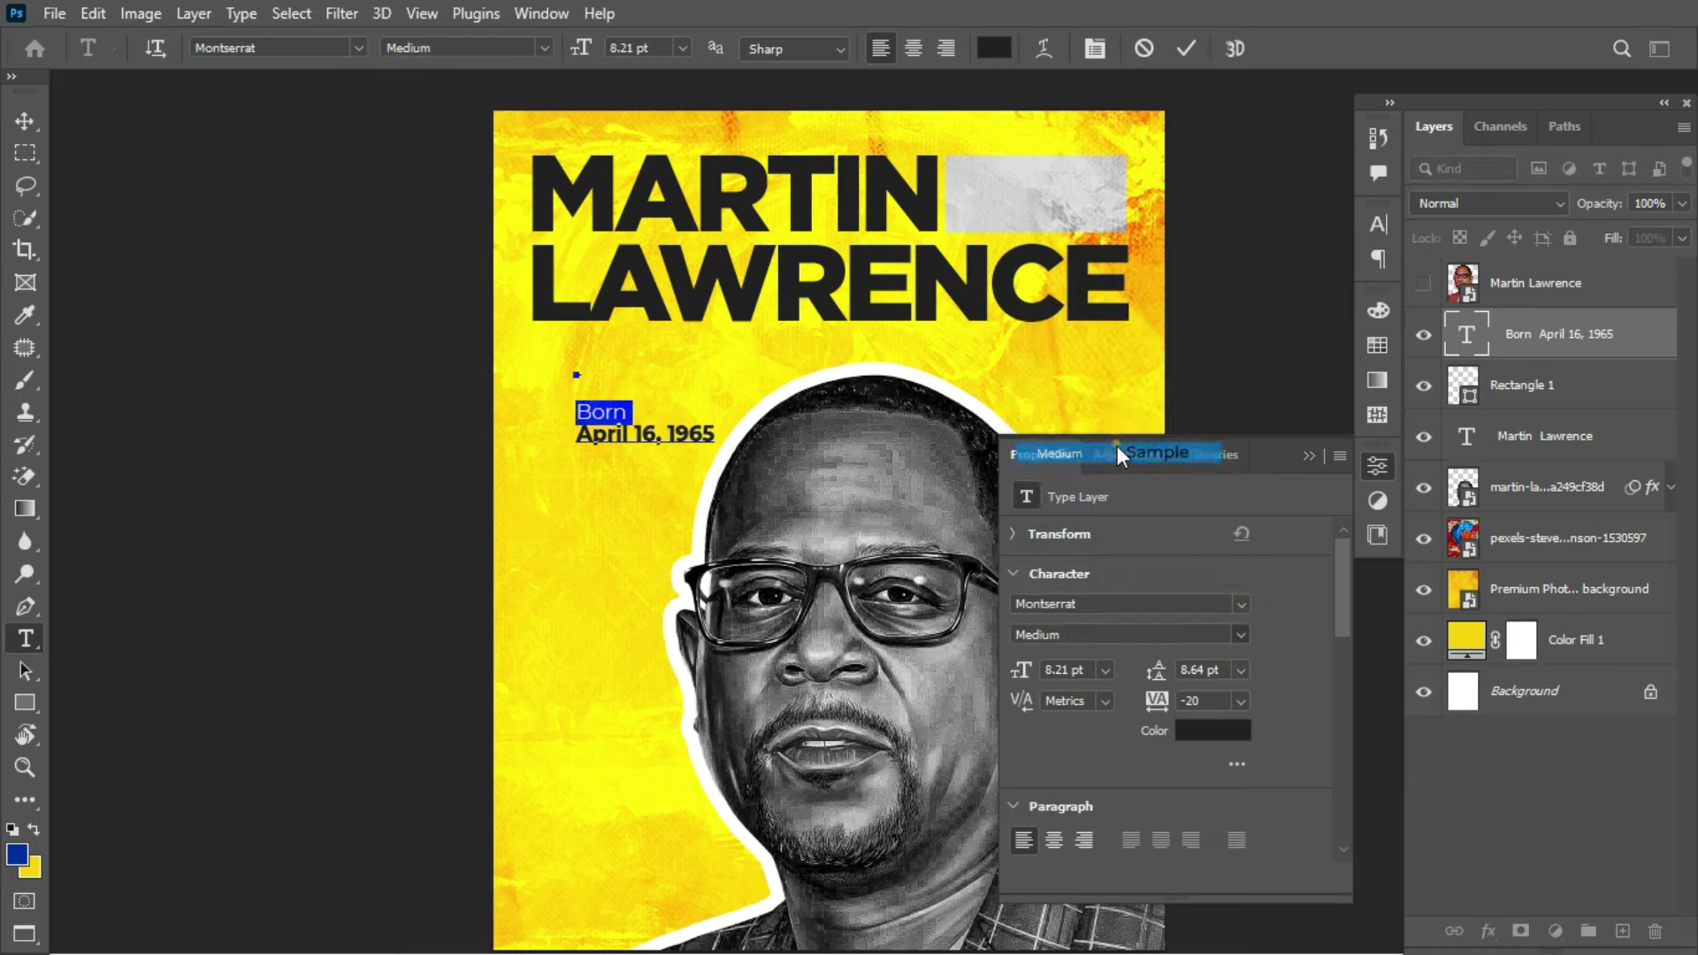
left_click(1176, 55)
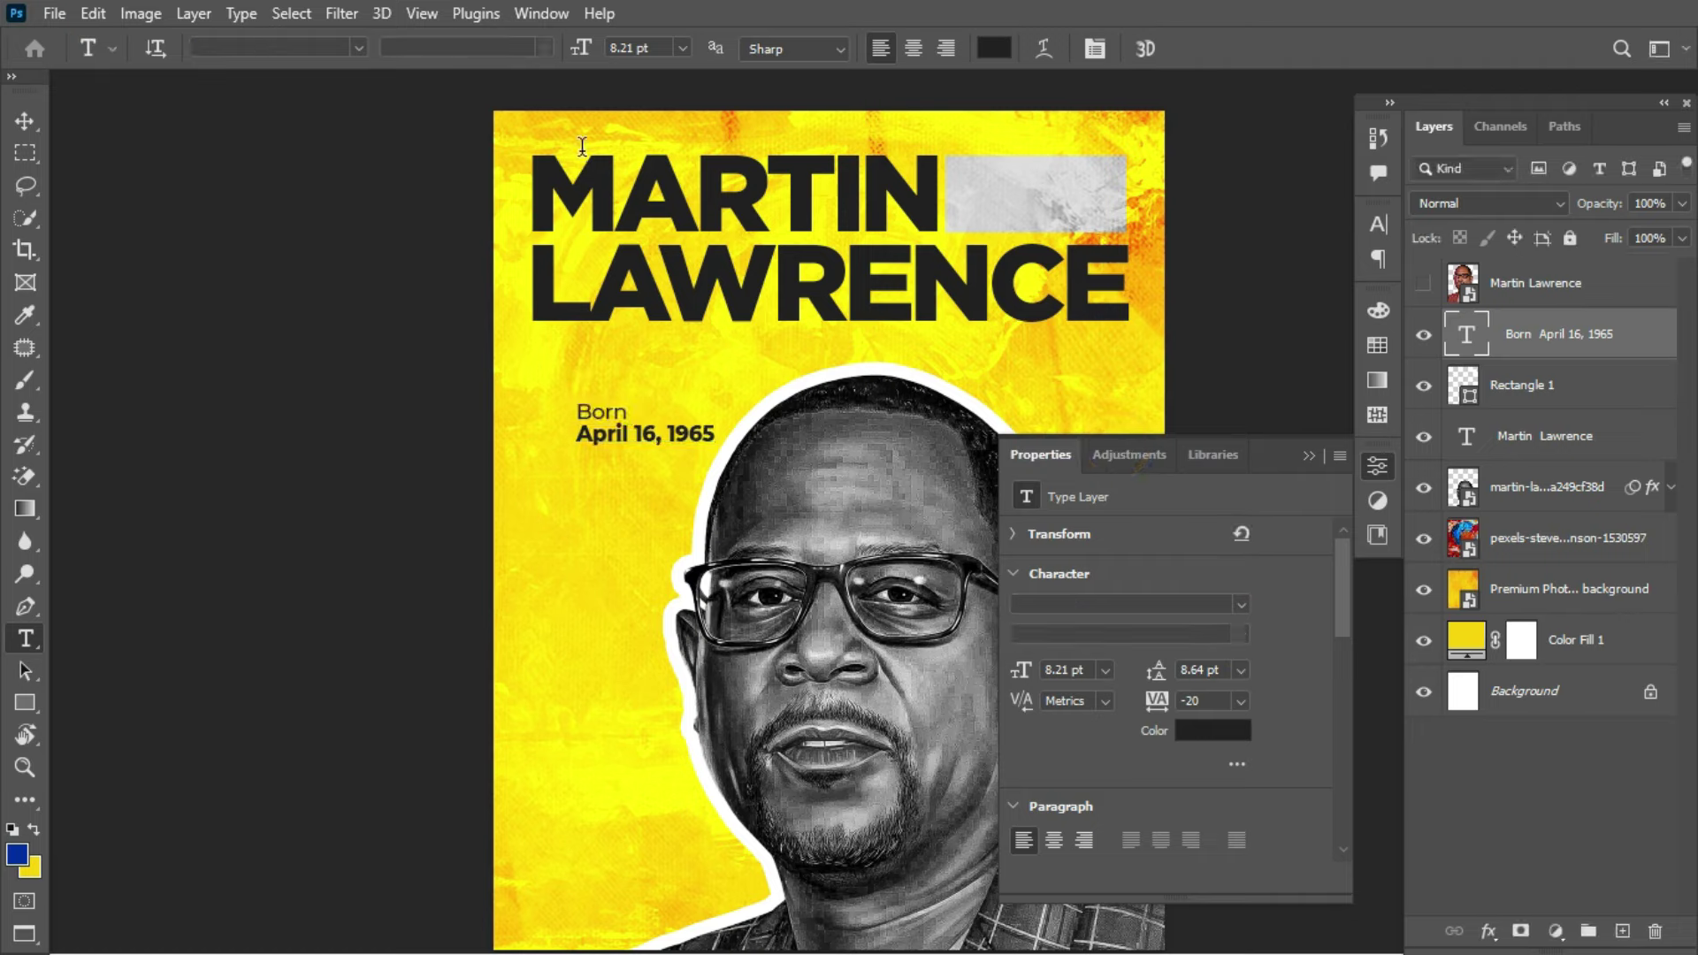
Step: Move the birth-date text onto the rectangle and center it horizontally and vertically within the rectangle's selection
left_click(24, 120)
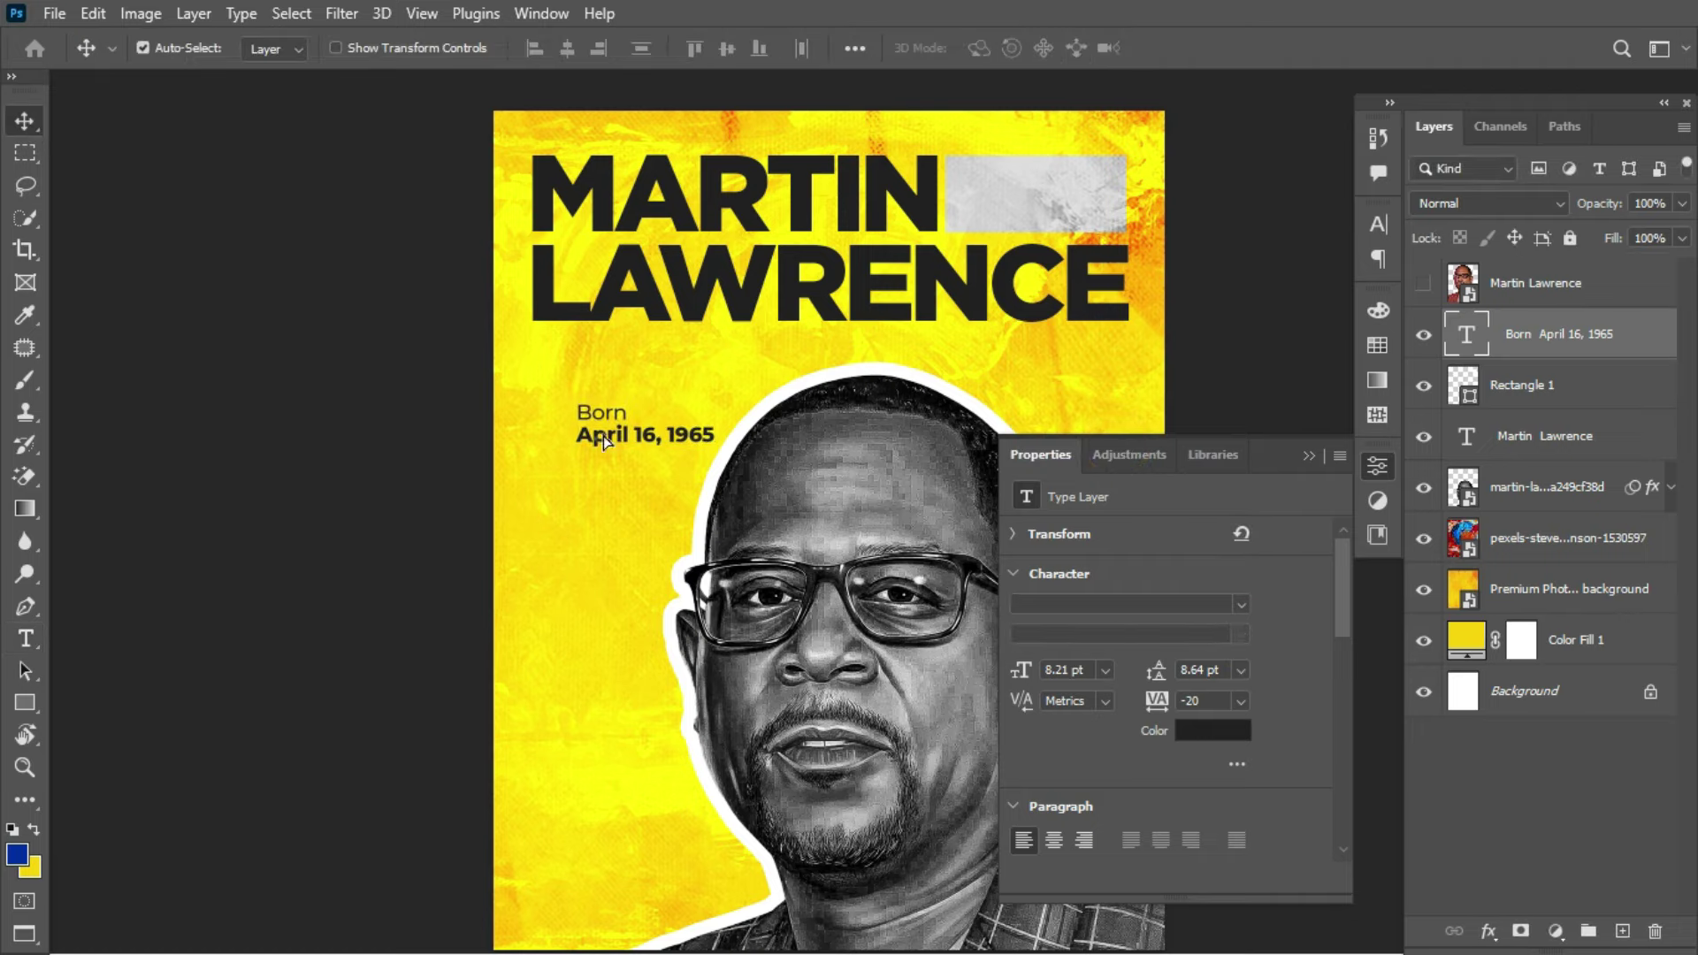
left_click_drag(607, 424, 1001, 214)
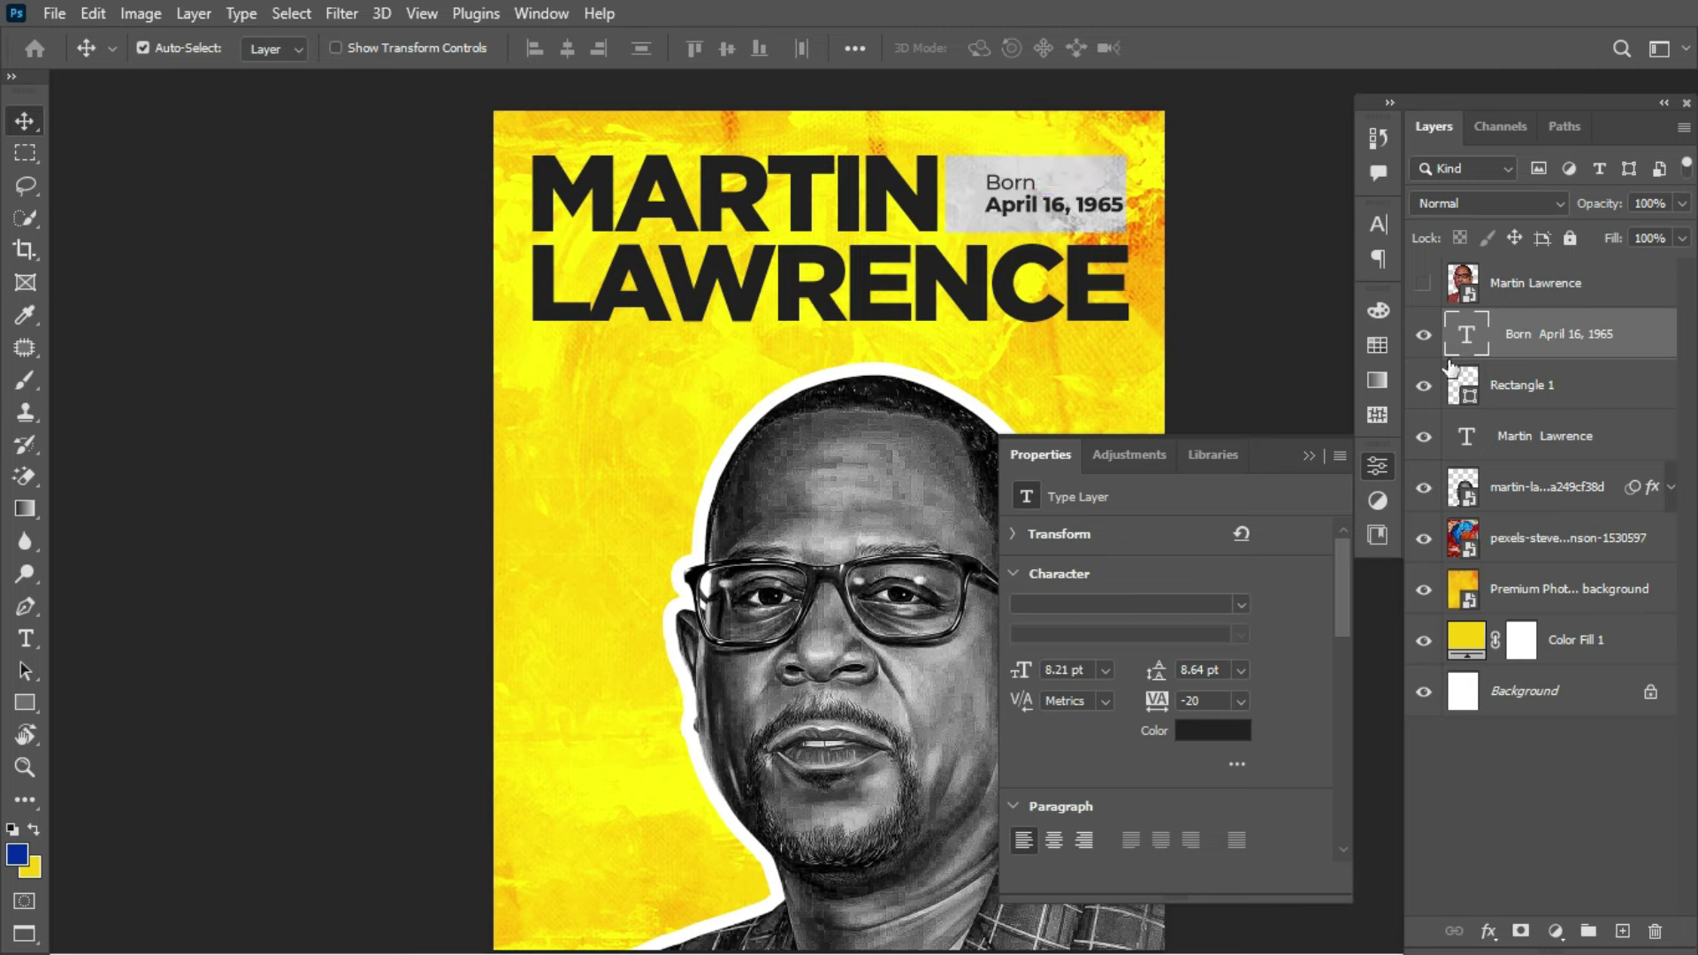
left_click_drag(1494, 408, 1469, 394)
left_click_drag(1467, 396, 1469, 397)
left_click(1469, 397, "ctrl")
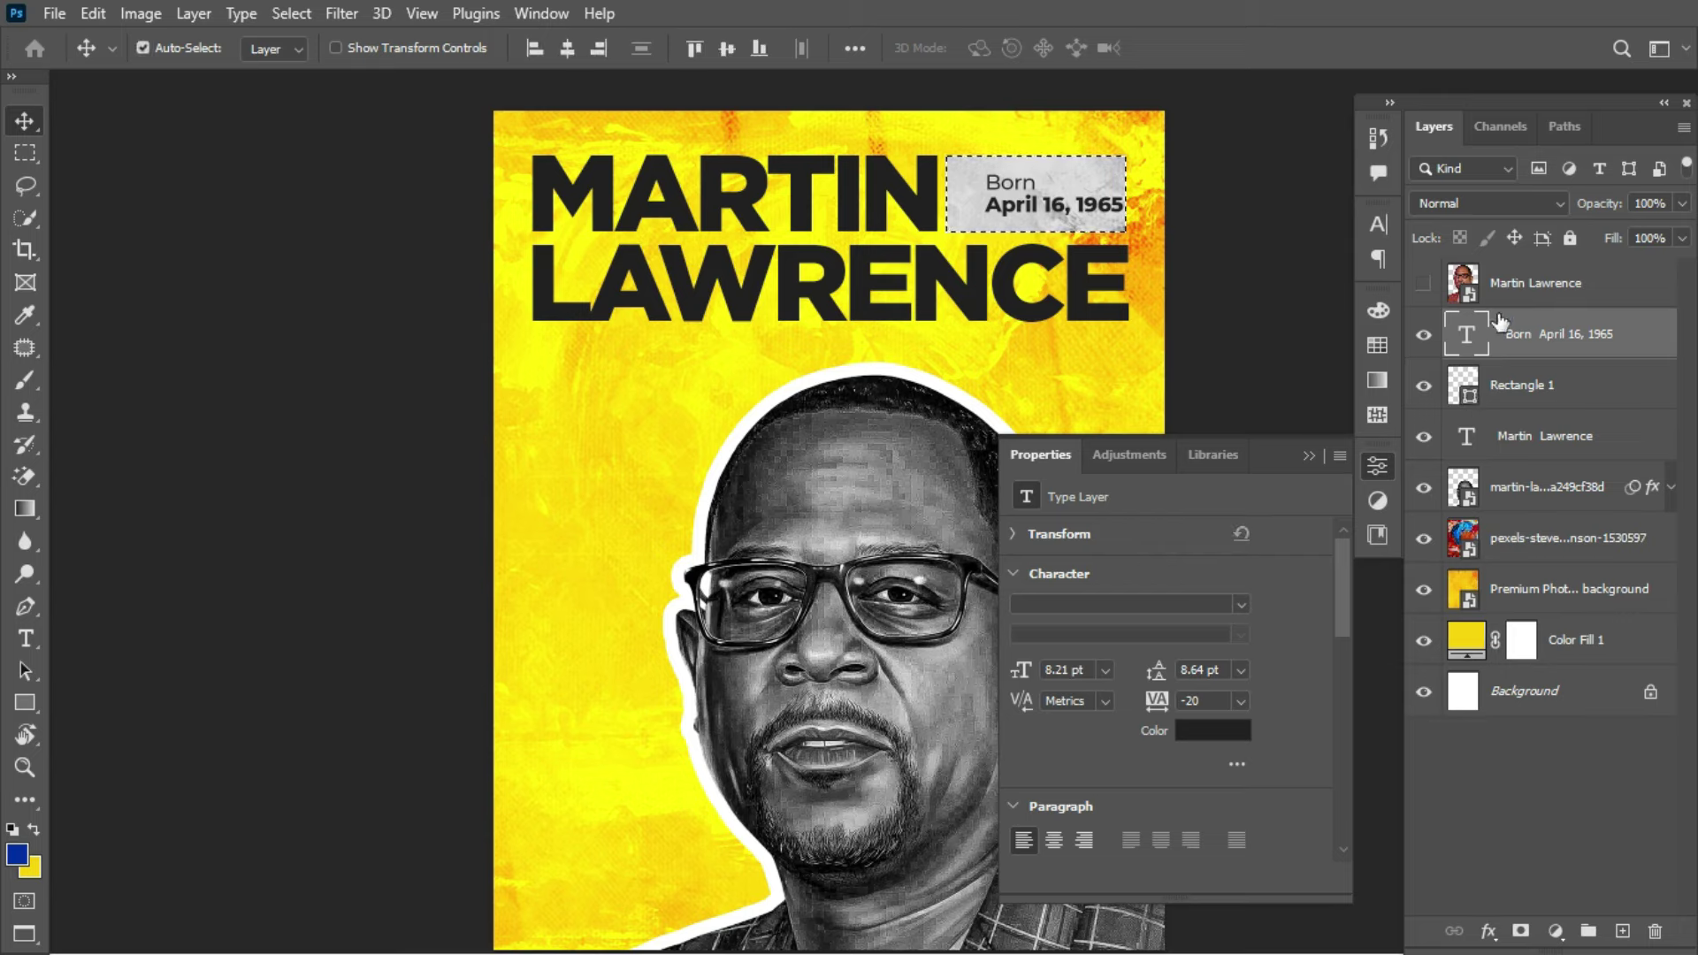
left_click(1602, 331)
left_click(566, 47)
left_click(727, 46)
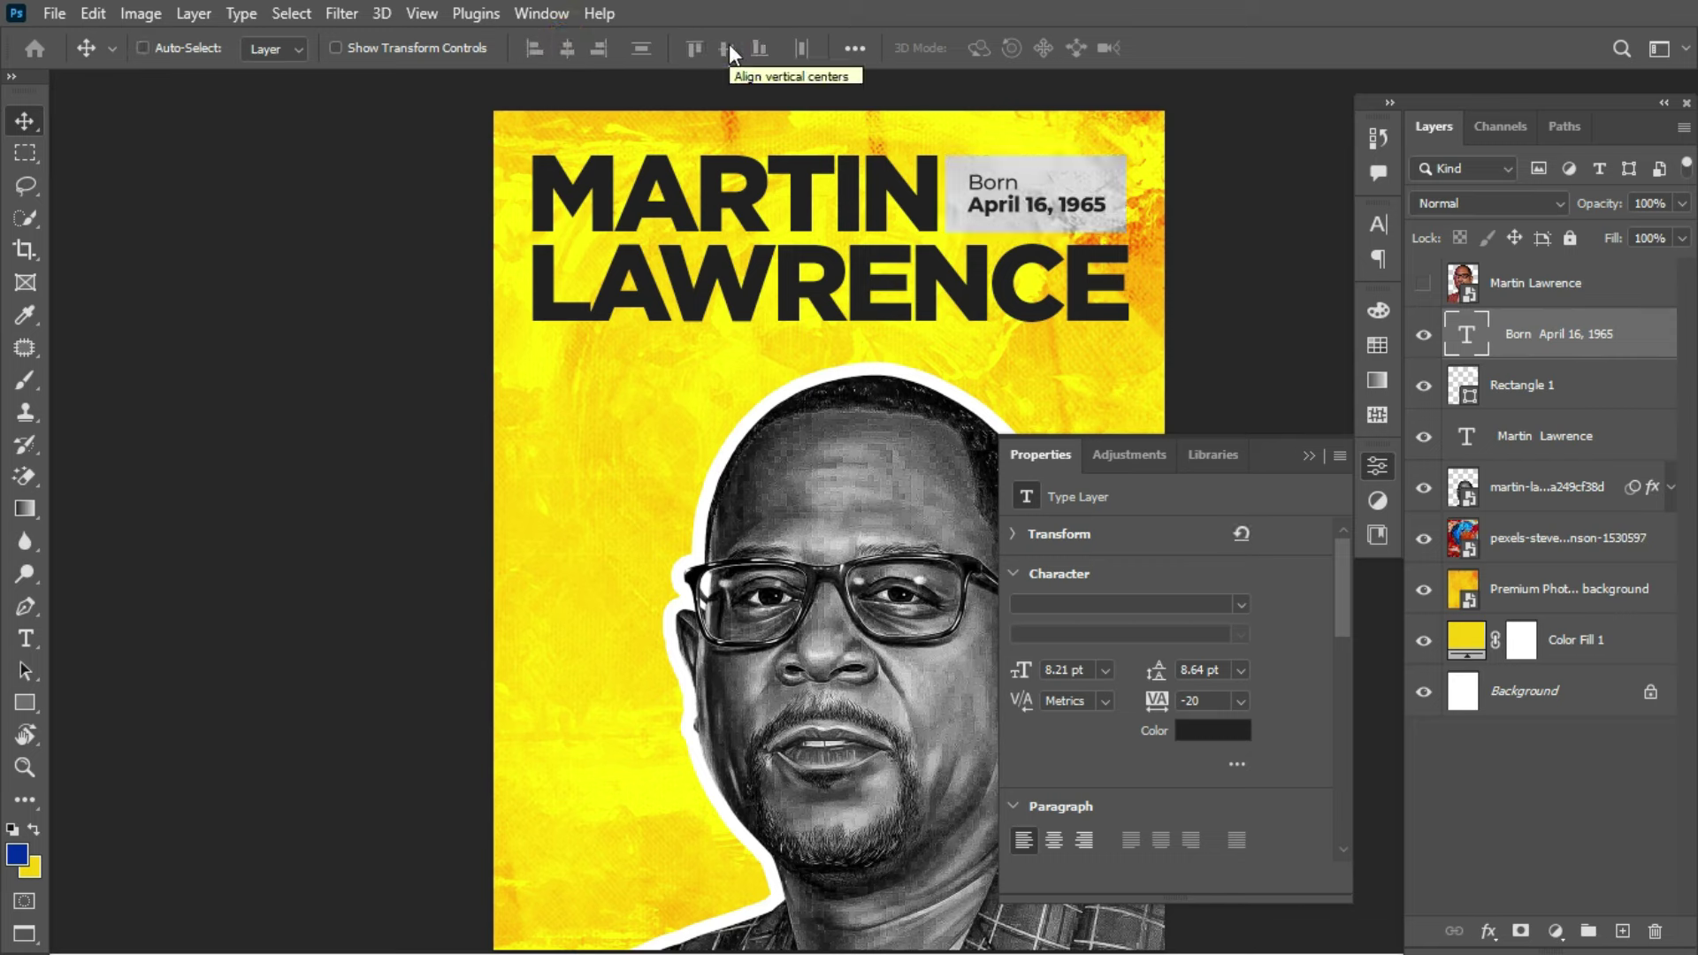
Step: Scale the birth-date text down around its center to about 91.5%
key("ctrl+t")
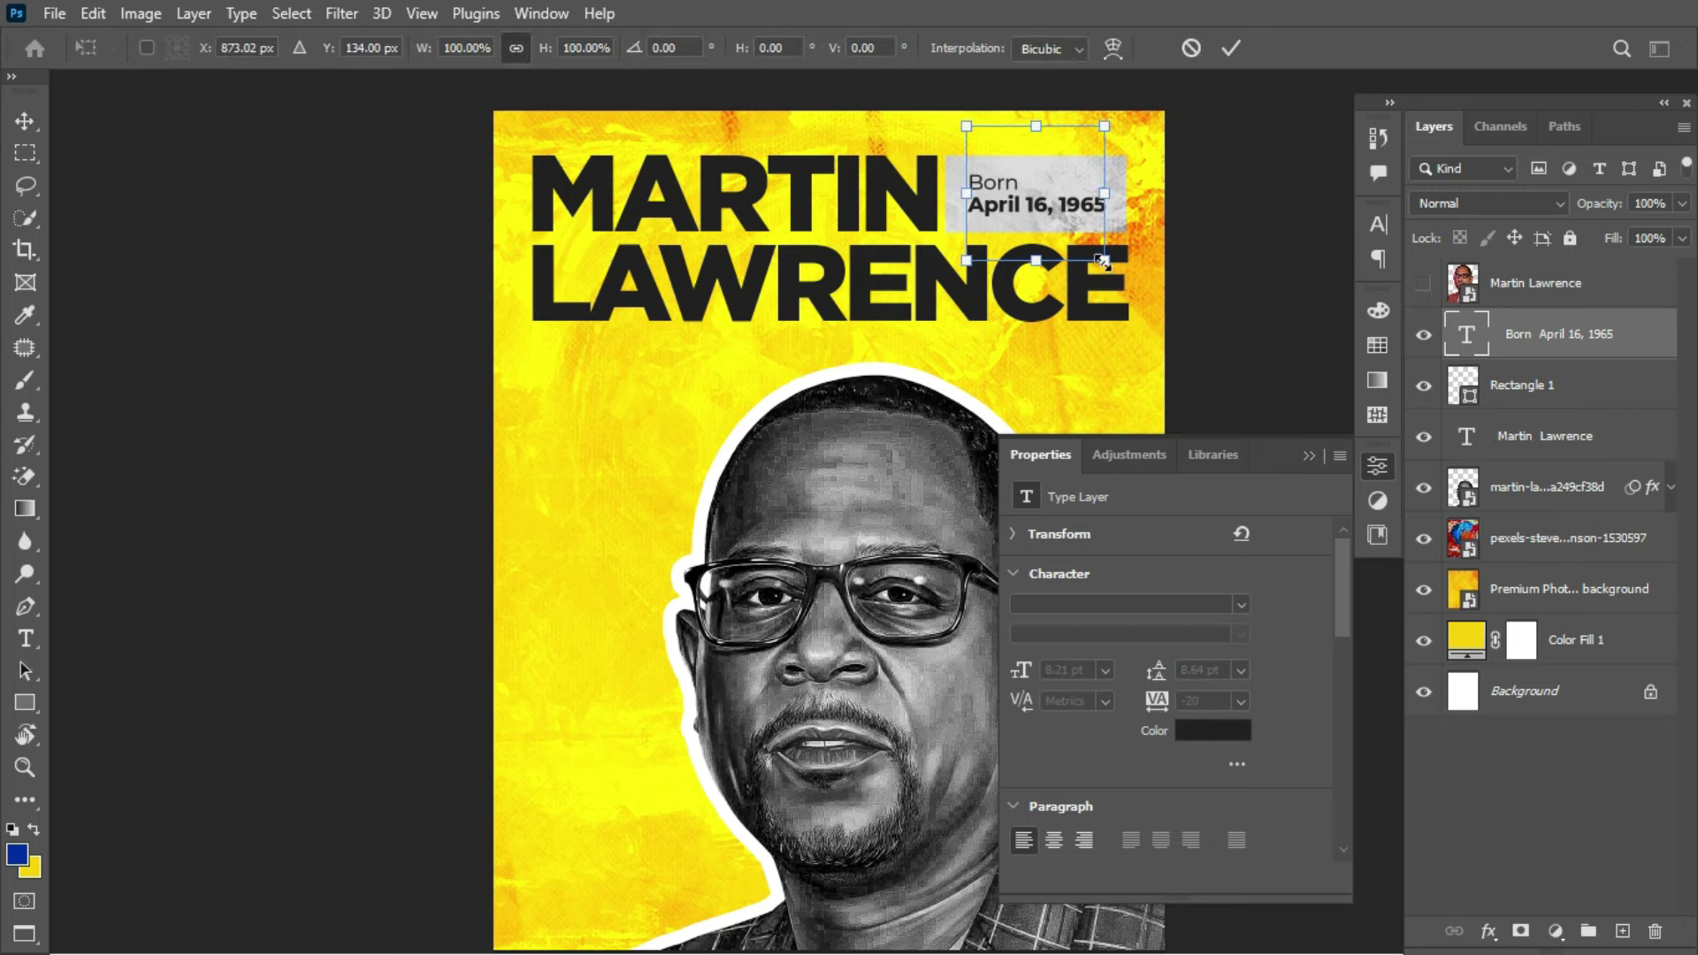
left_click_drag(1117, 252, 1095, 259)
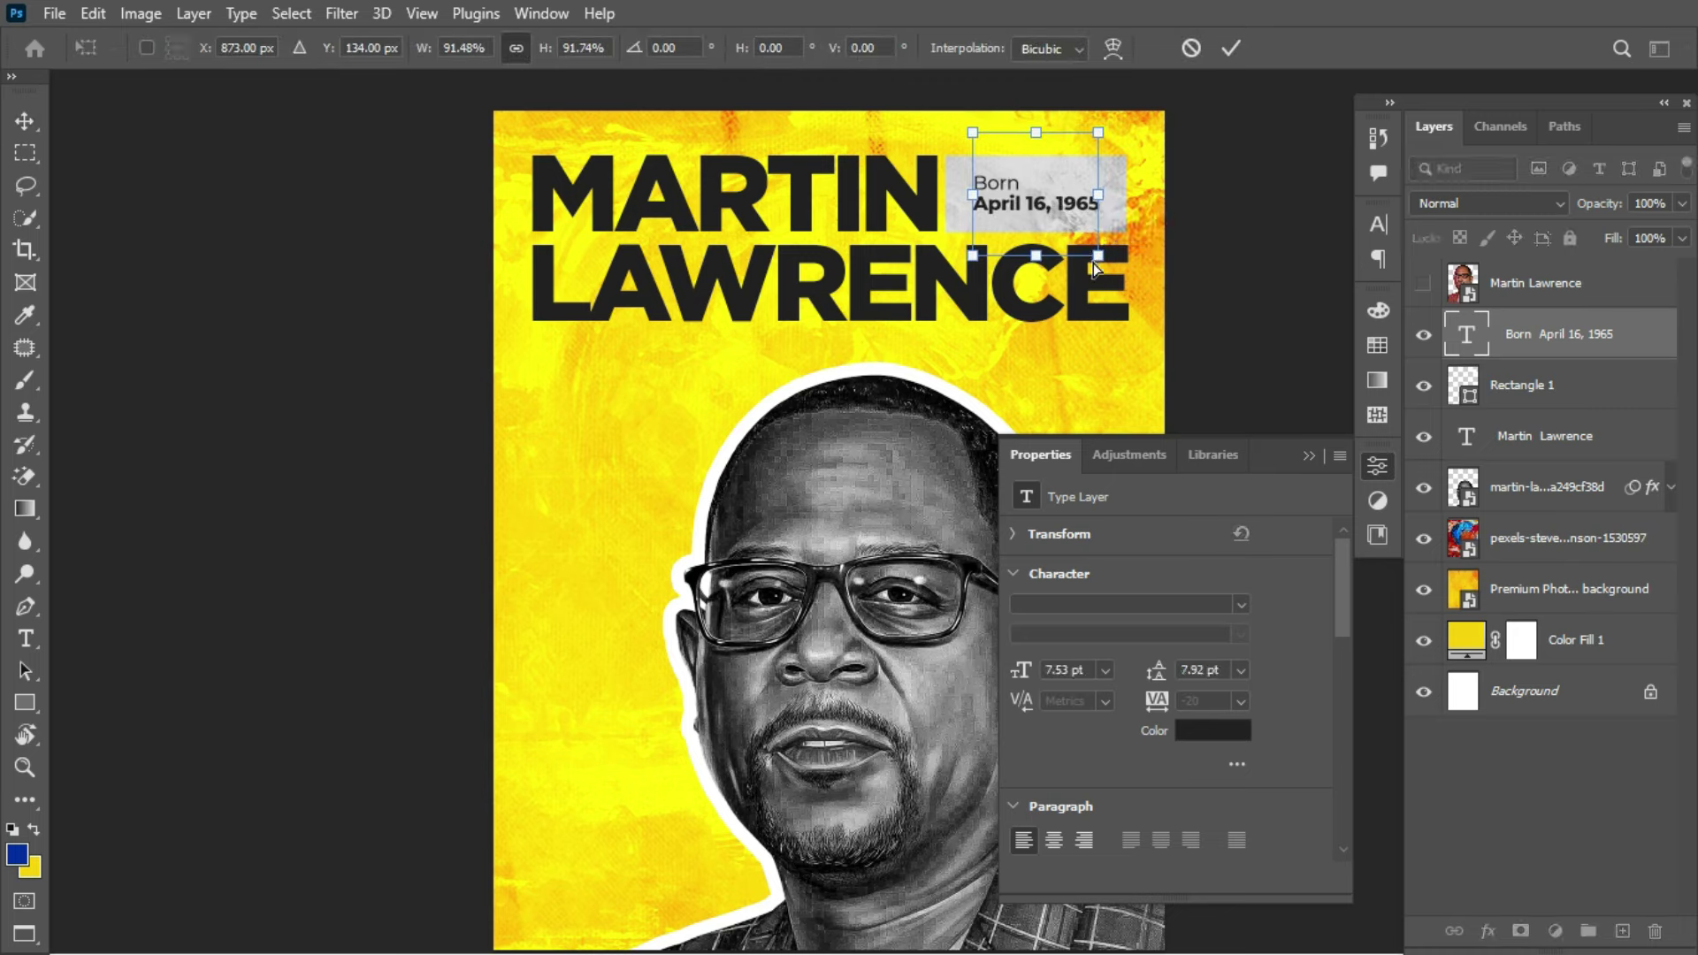
key("Return")
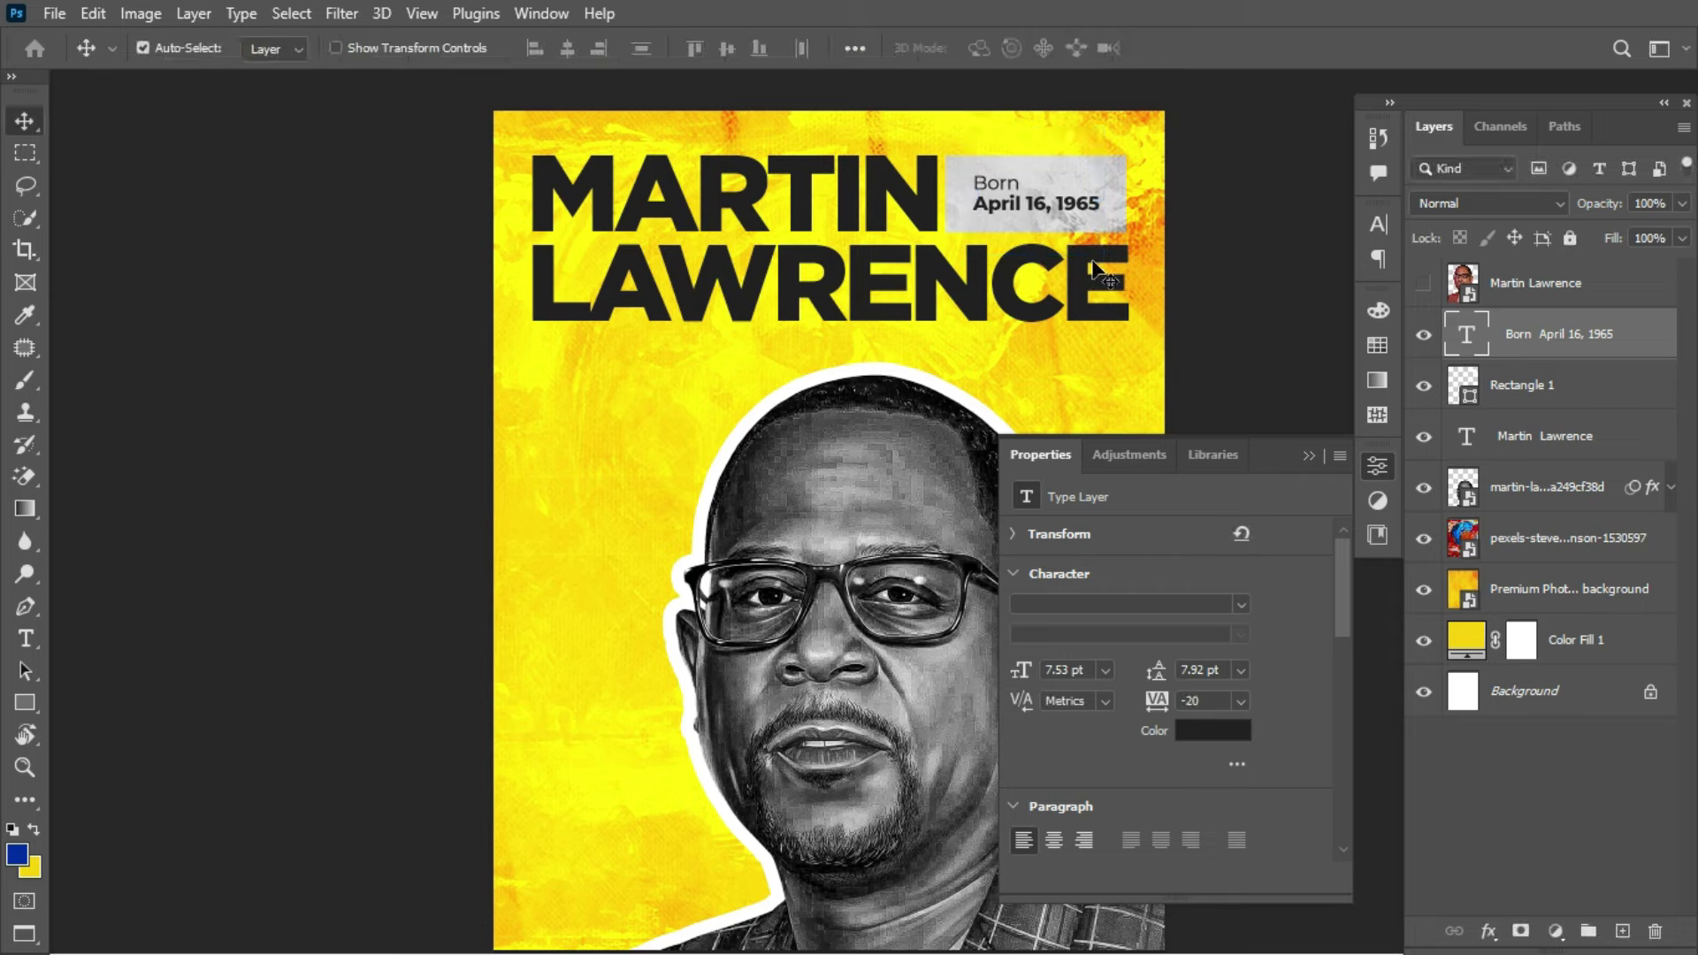
Step: Shift the portrait cut-out slightly to the right beneath the headline
left_click(1305, 454)
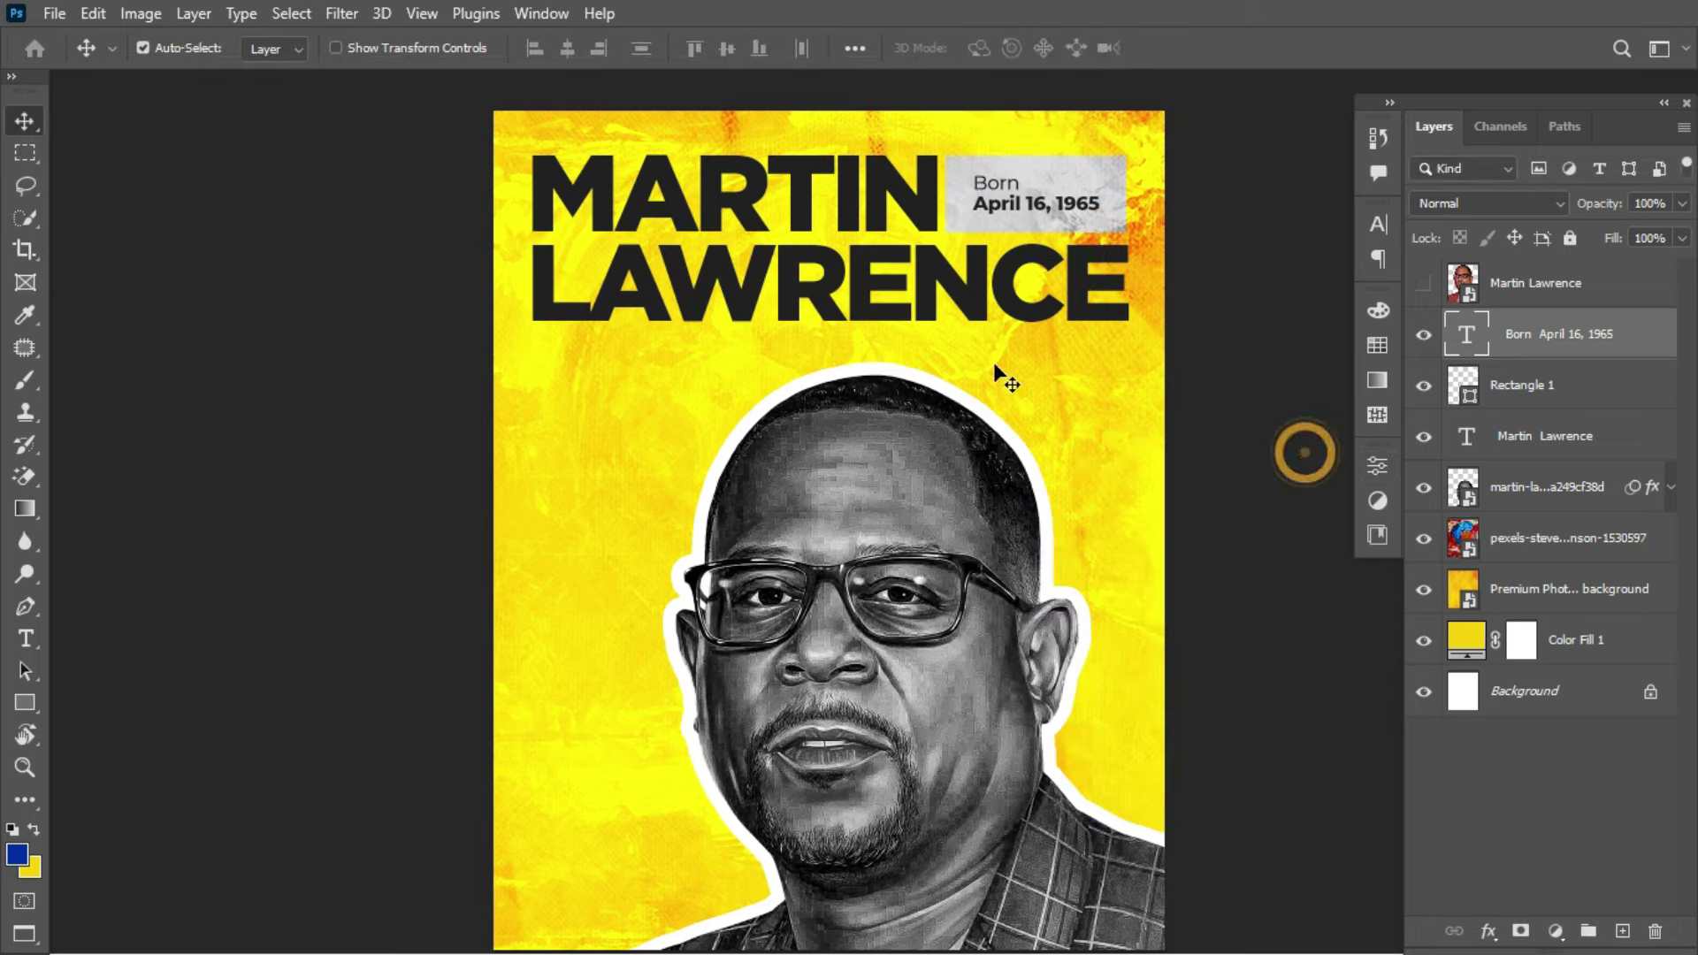
left_click_drag(894, 492, 909, 492)
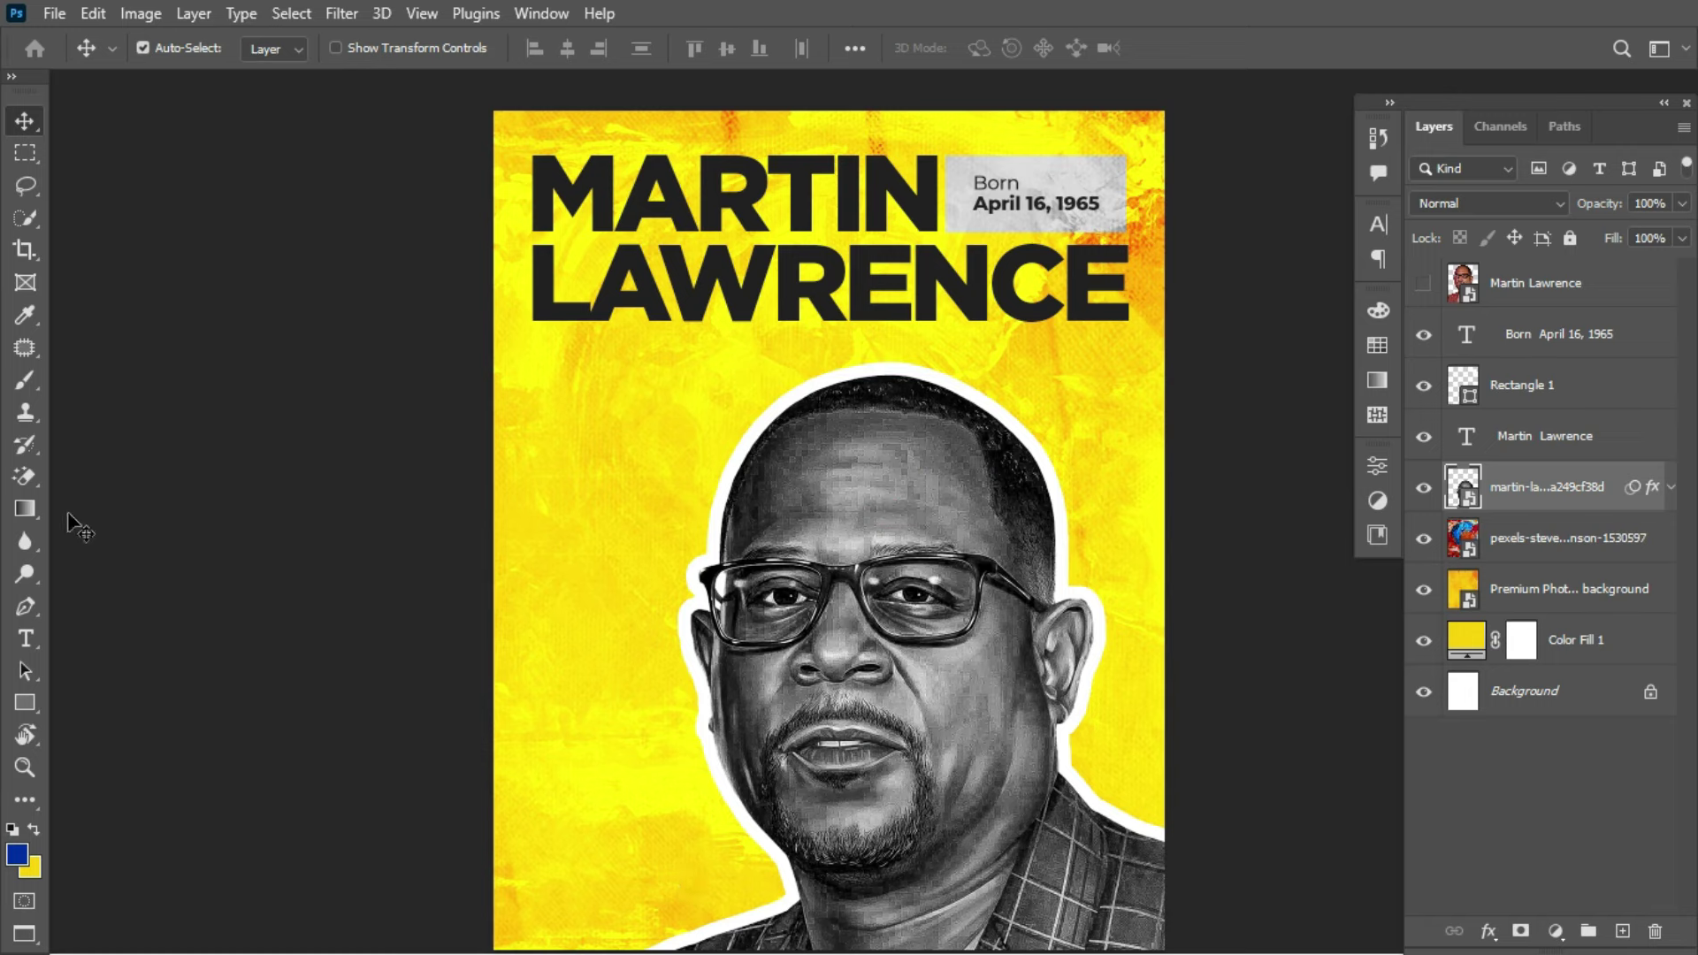
Step: Draw a tall rectangle about 213 x 738 px beside the portrait, beneath the start of the headline
left_click(23, 702)
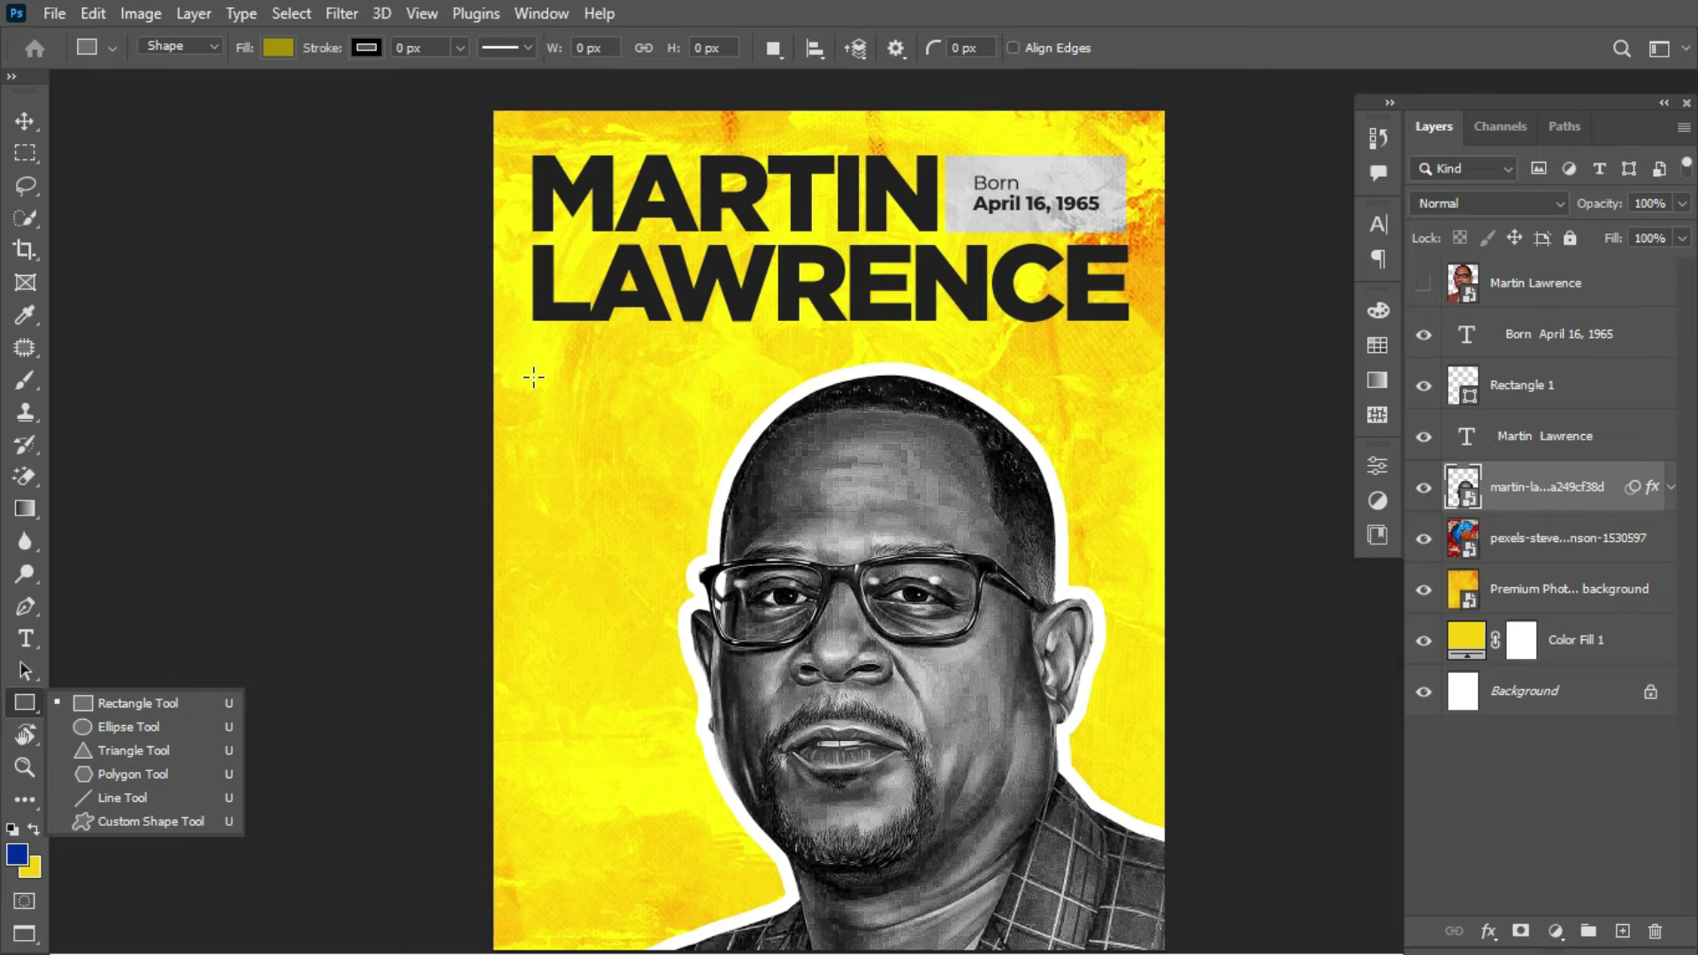
left_click_drag(532, 376, 664, 834)
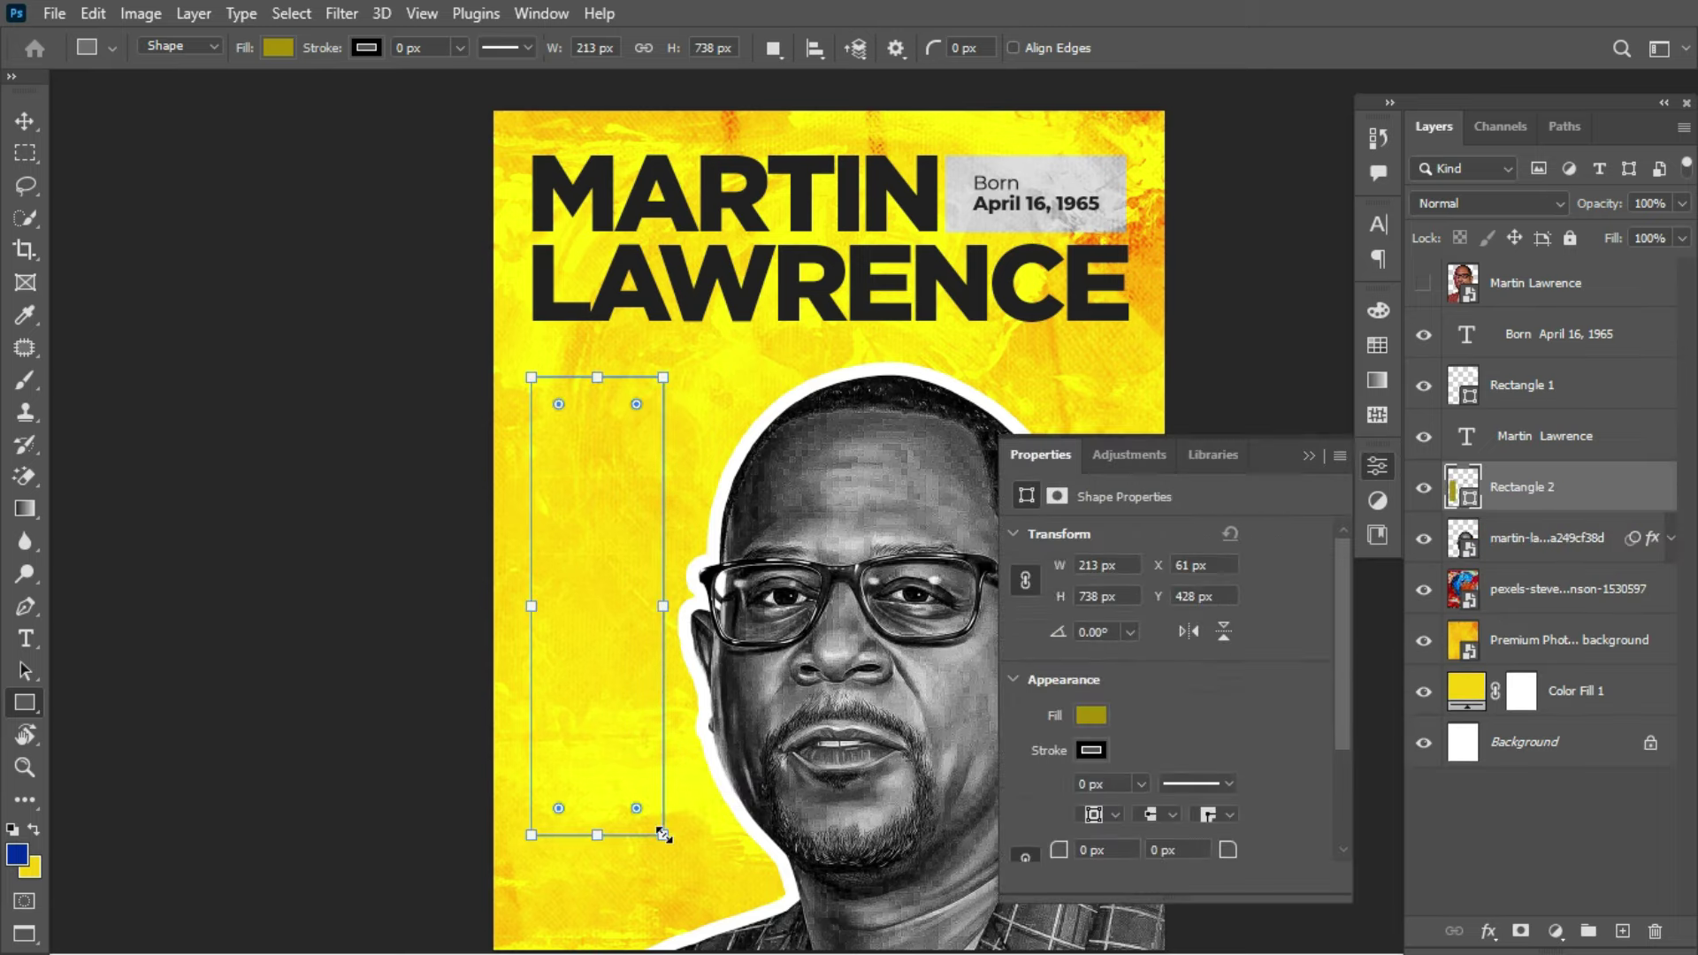
Step: Fill the tall rectangle with a golden yellow sampled from the orange background texture, fine-tuning its shade and hue
double_click(1464, 491)
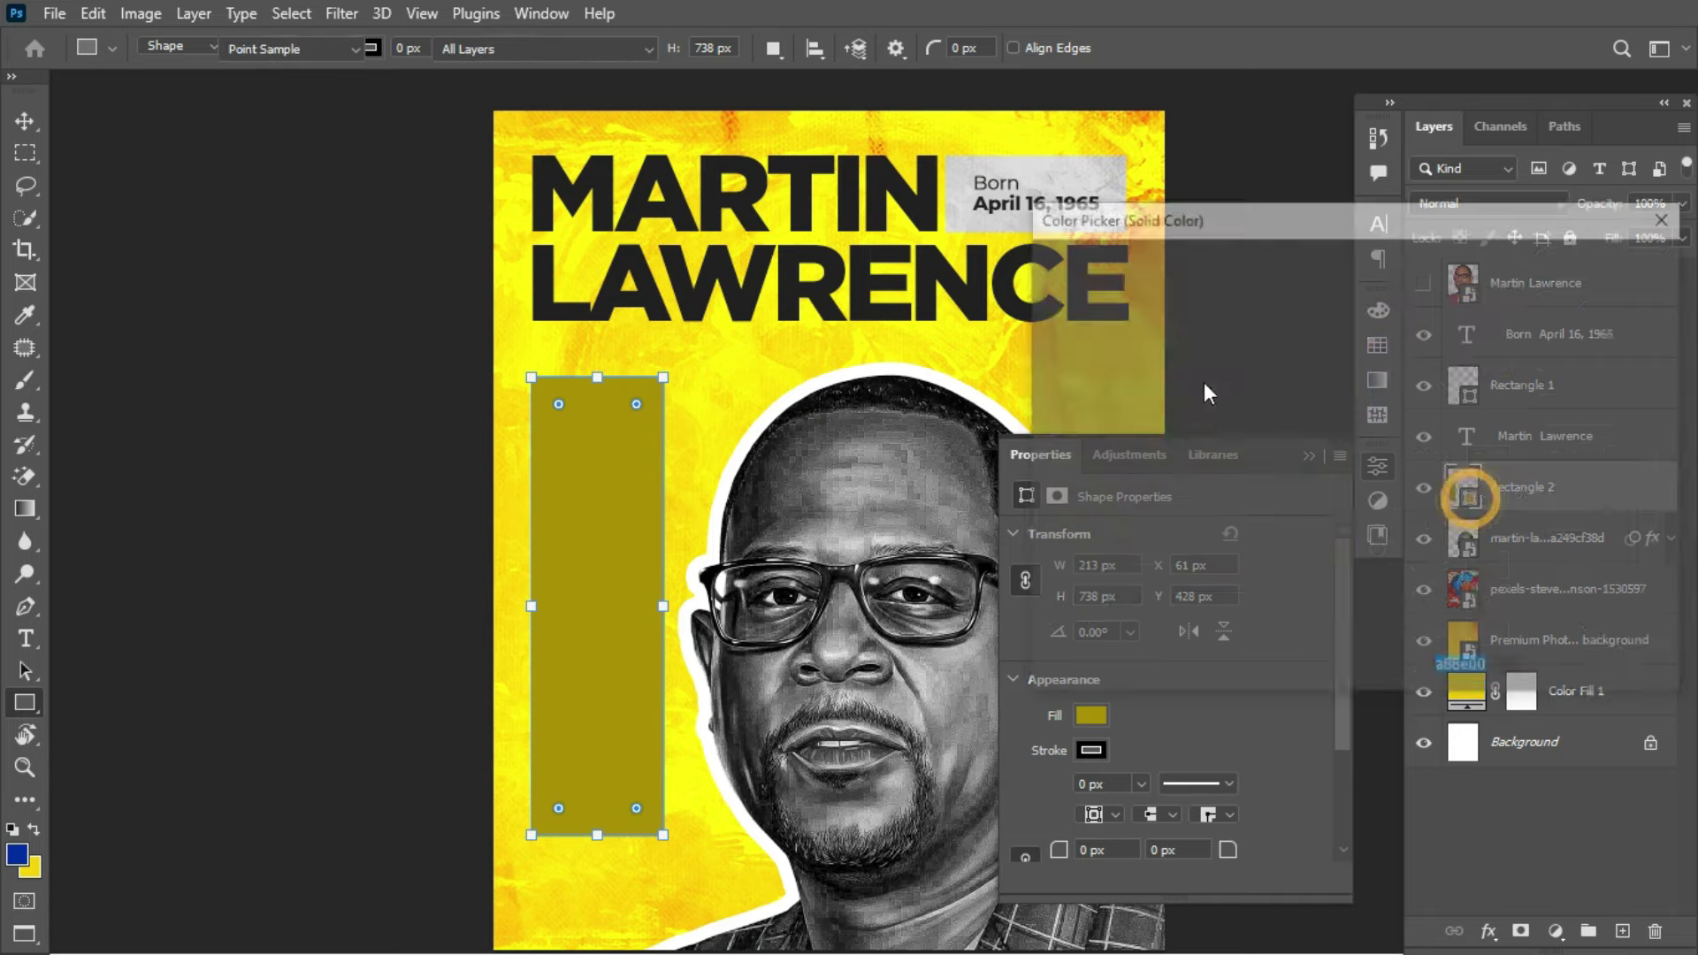
left_click_drag(1274, 223, 1255, 391)
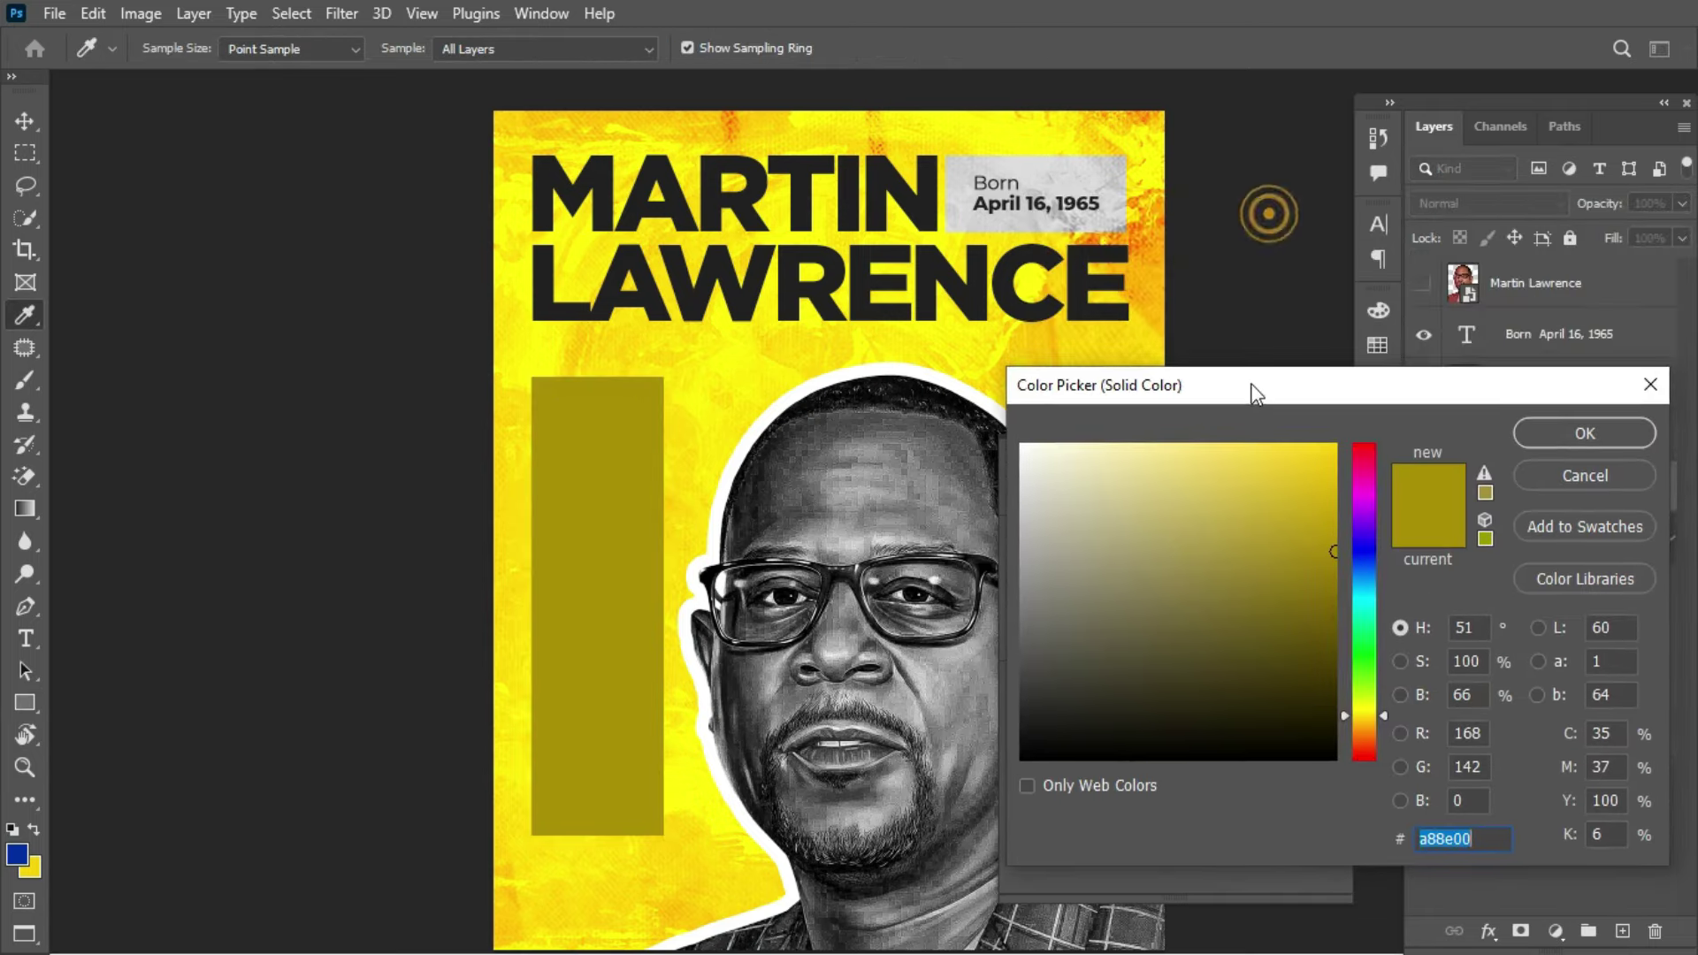
left_click(1157, 244)
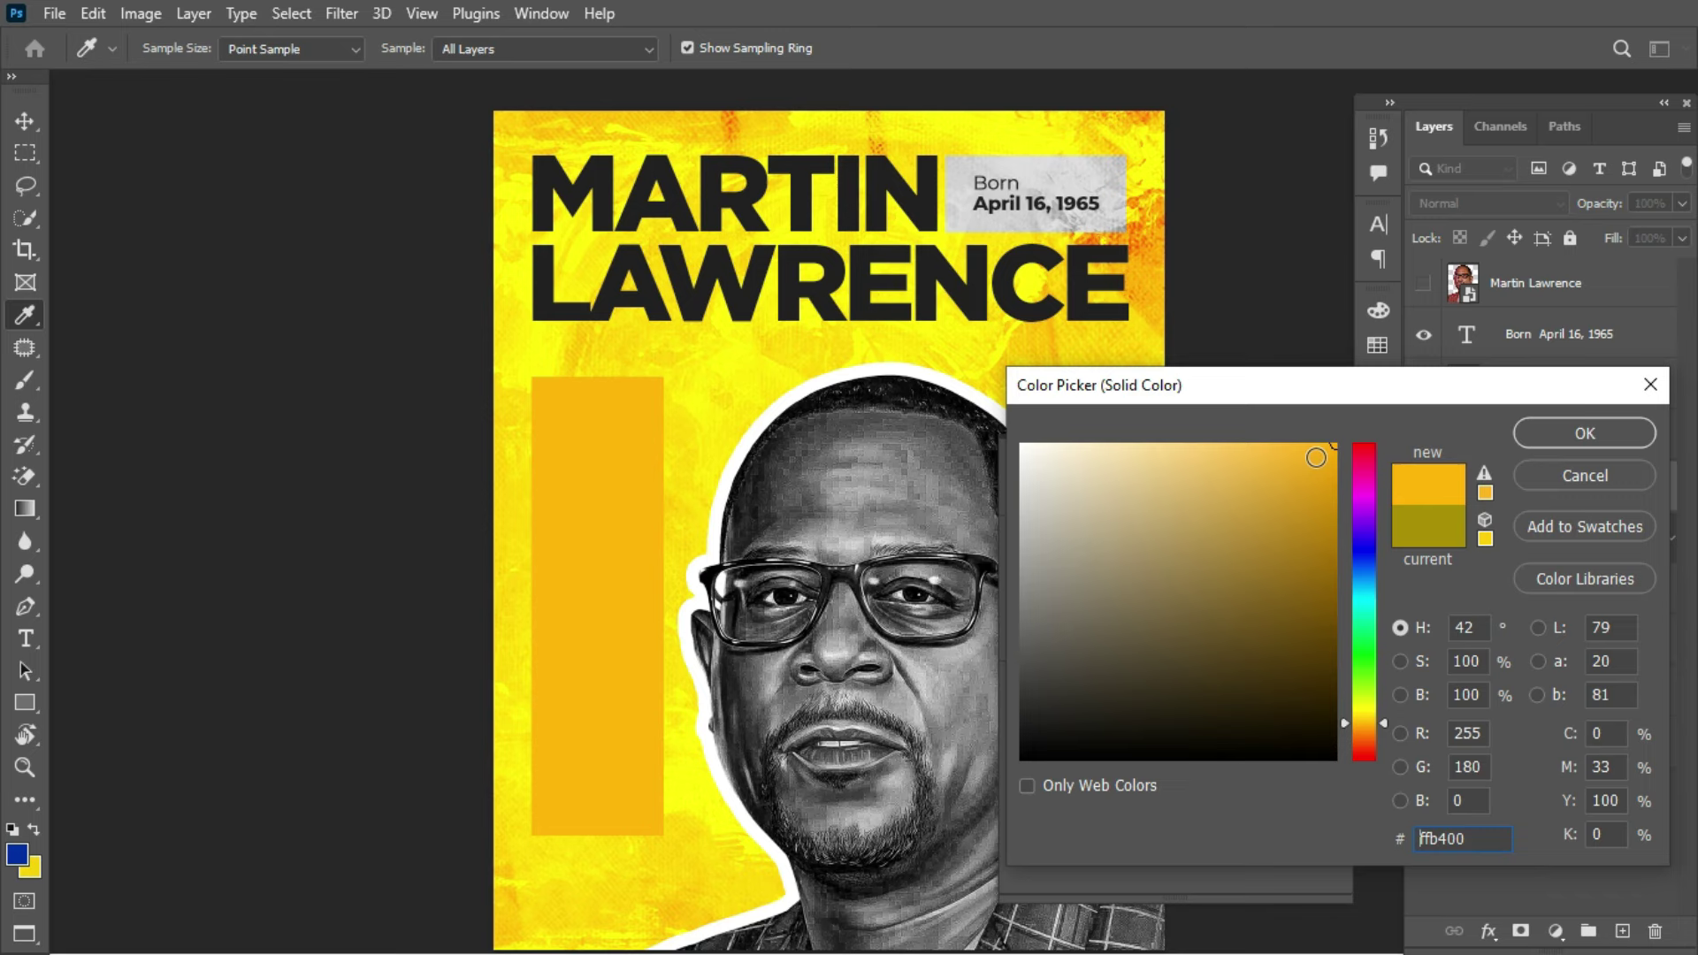
key("ctrl+a")
type("f8b618")
key("ctrl+a")
type("fab40b")
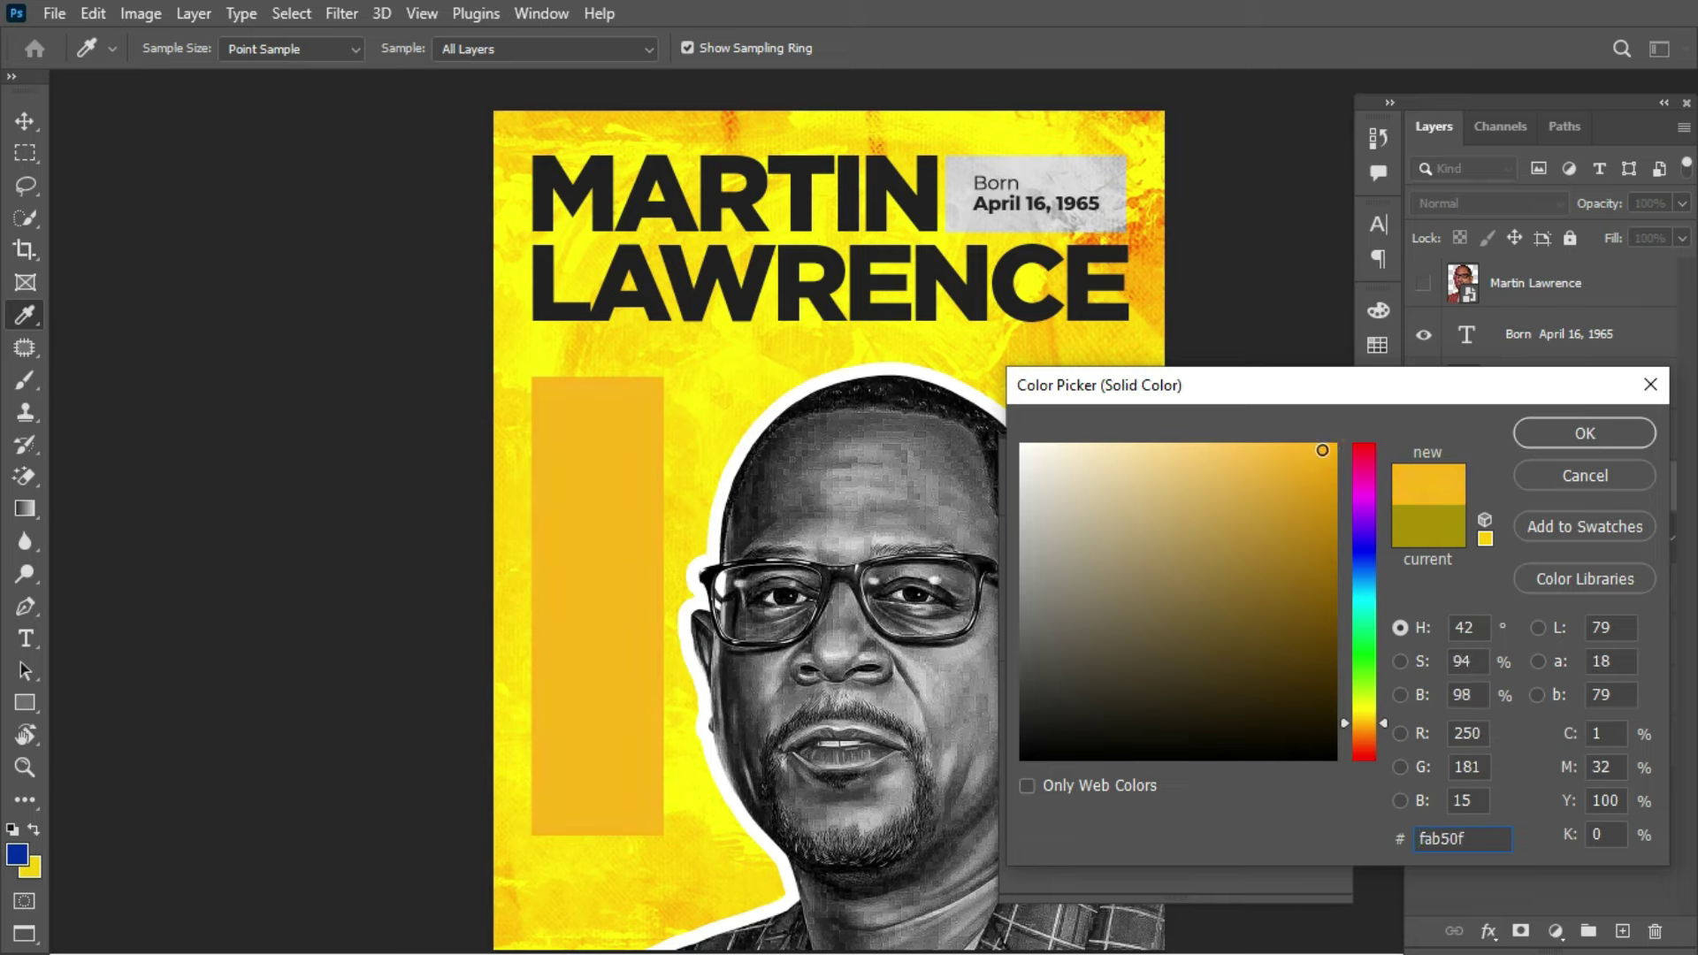
left_click(1333, 457)
left_click(1366, 720)
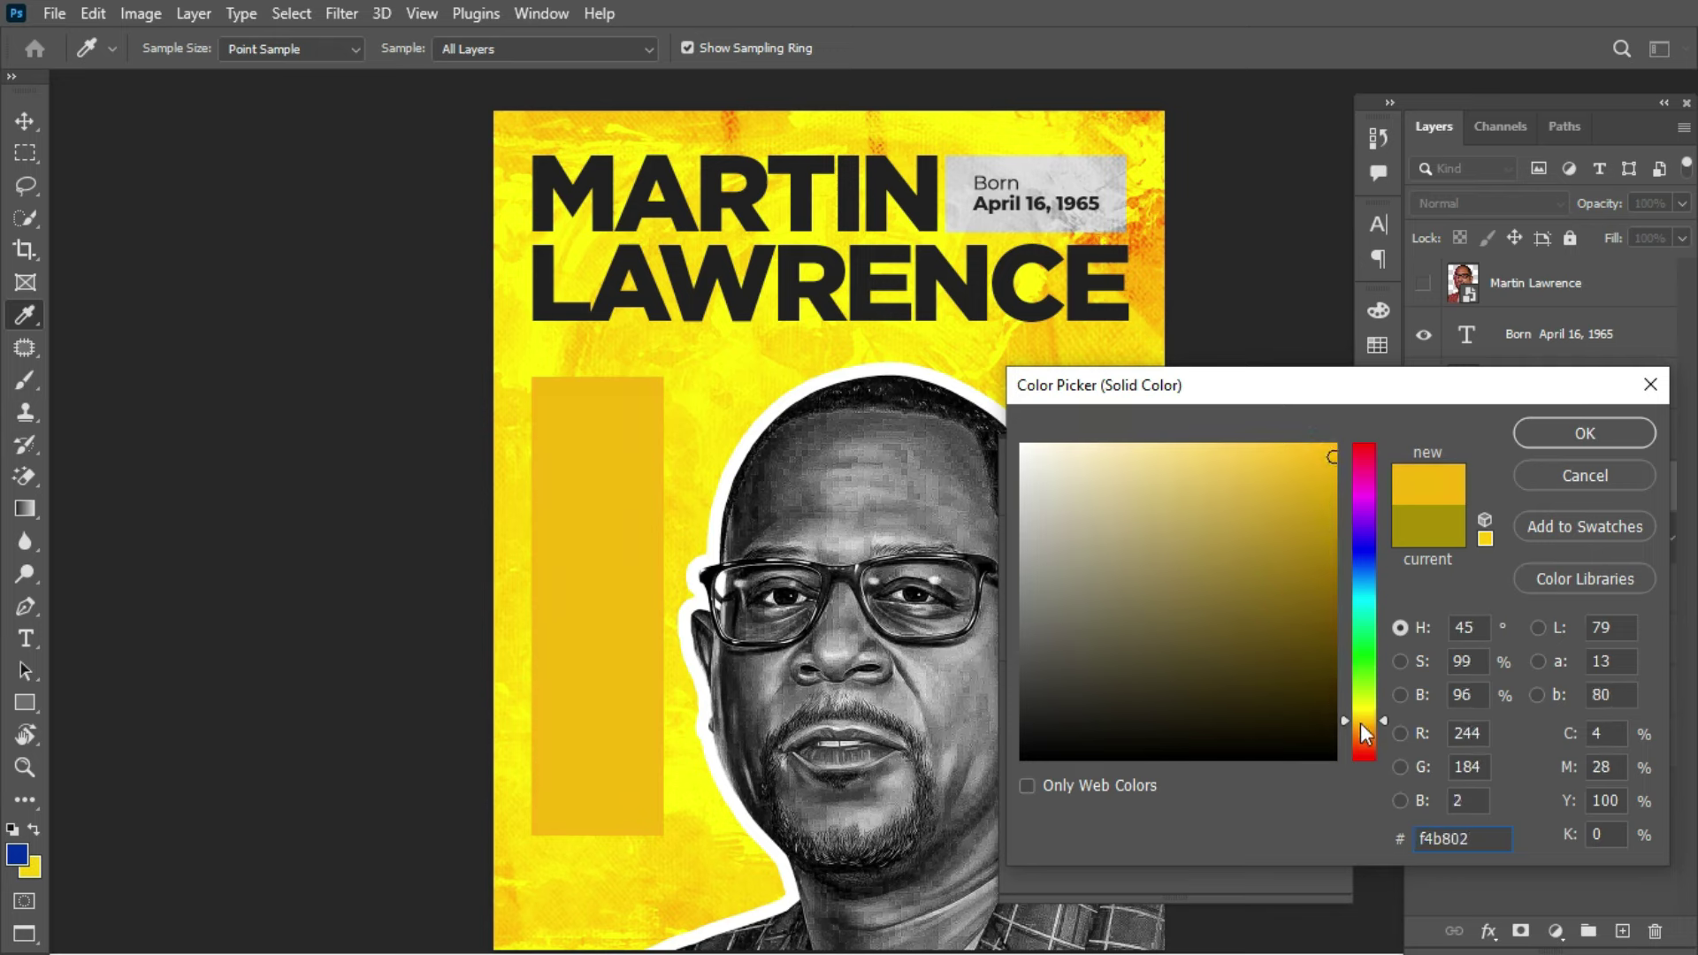
left_click_drag(1360, 724, 1363, 719)
left_click(1579, 431)
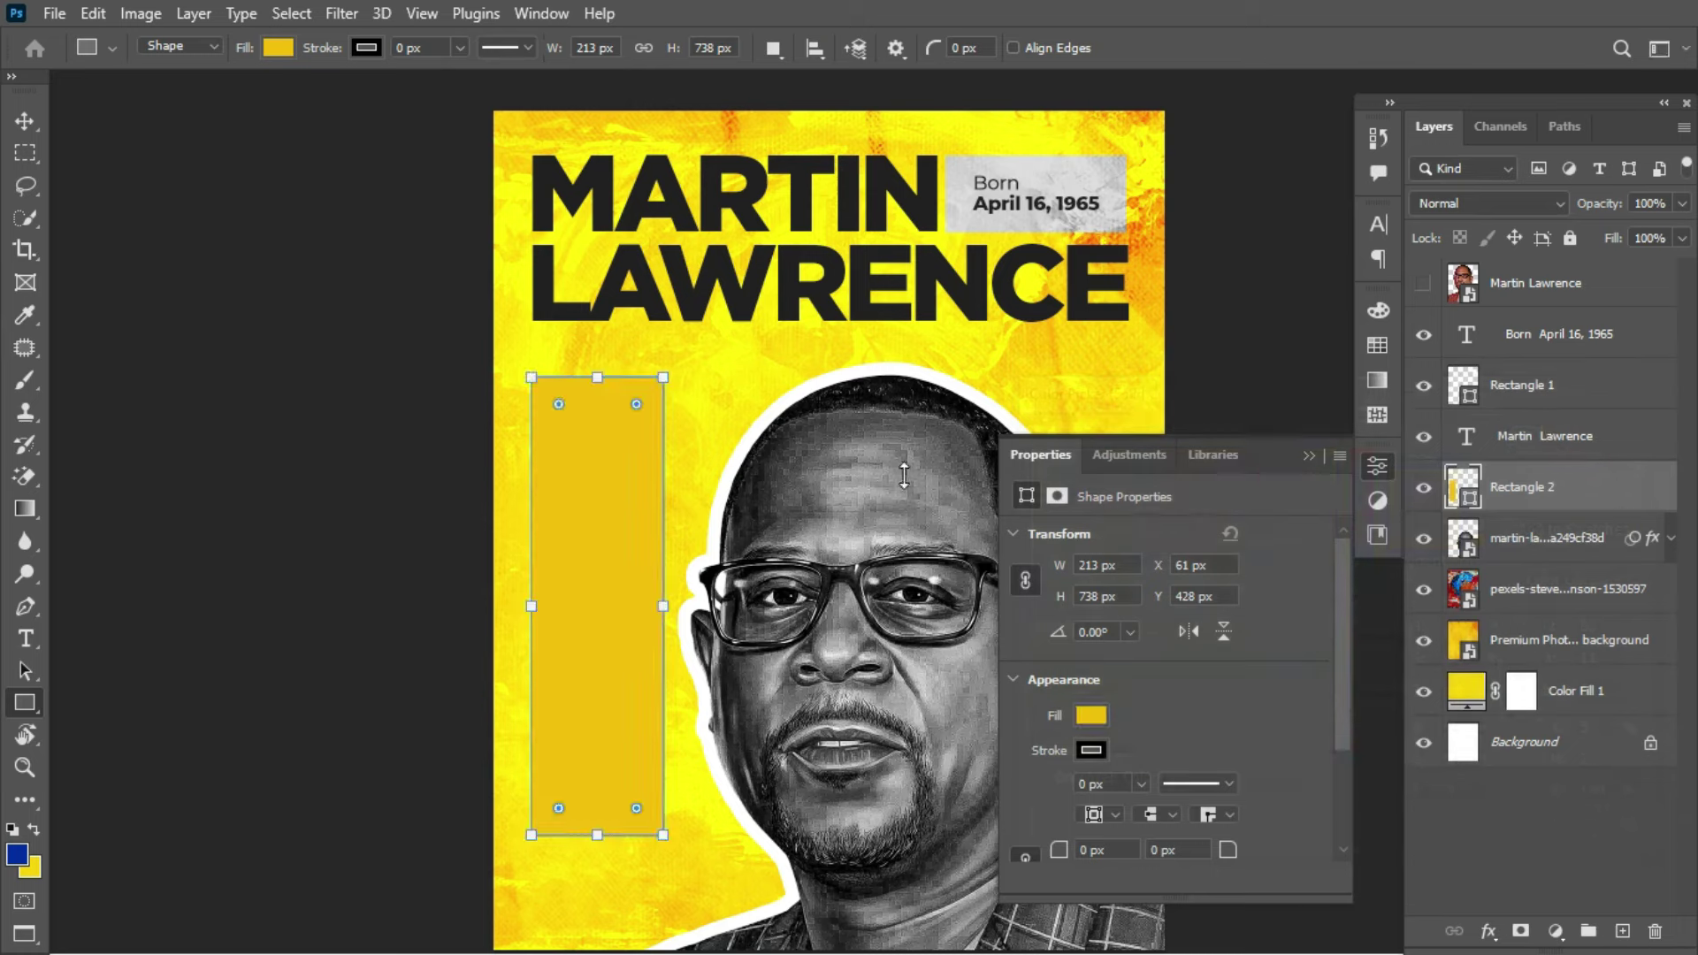
left_click(24, 120)
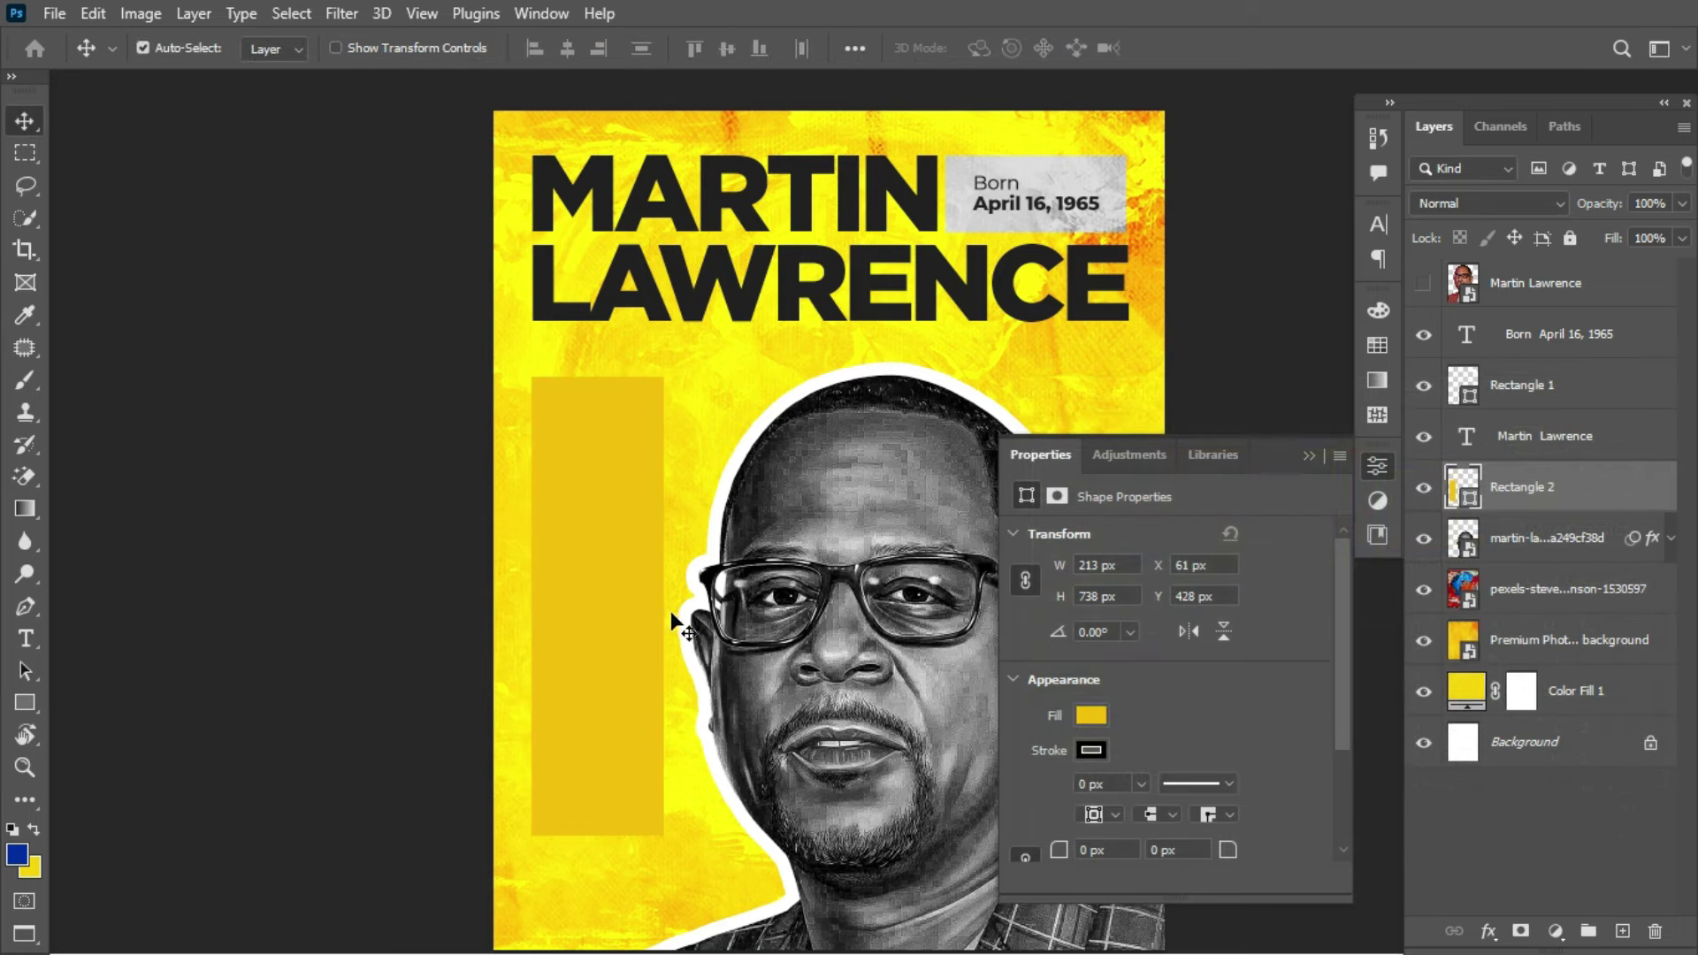
left_click(1310, 456)
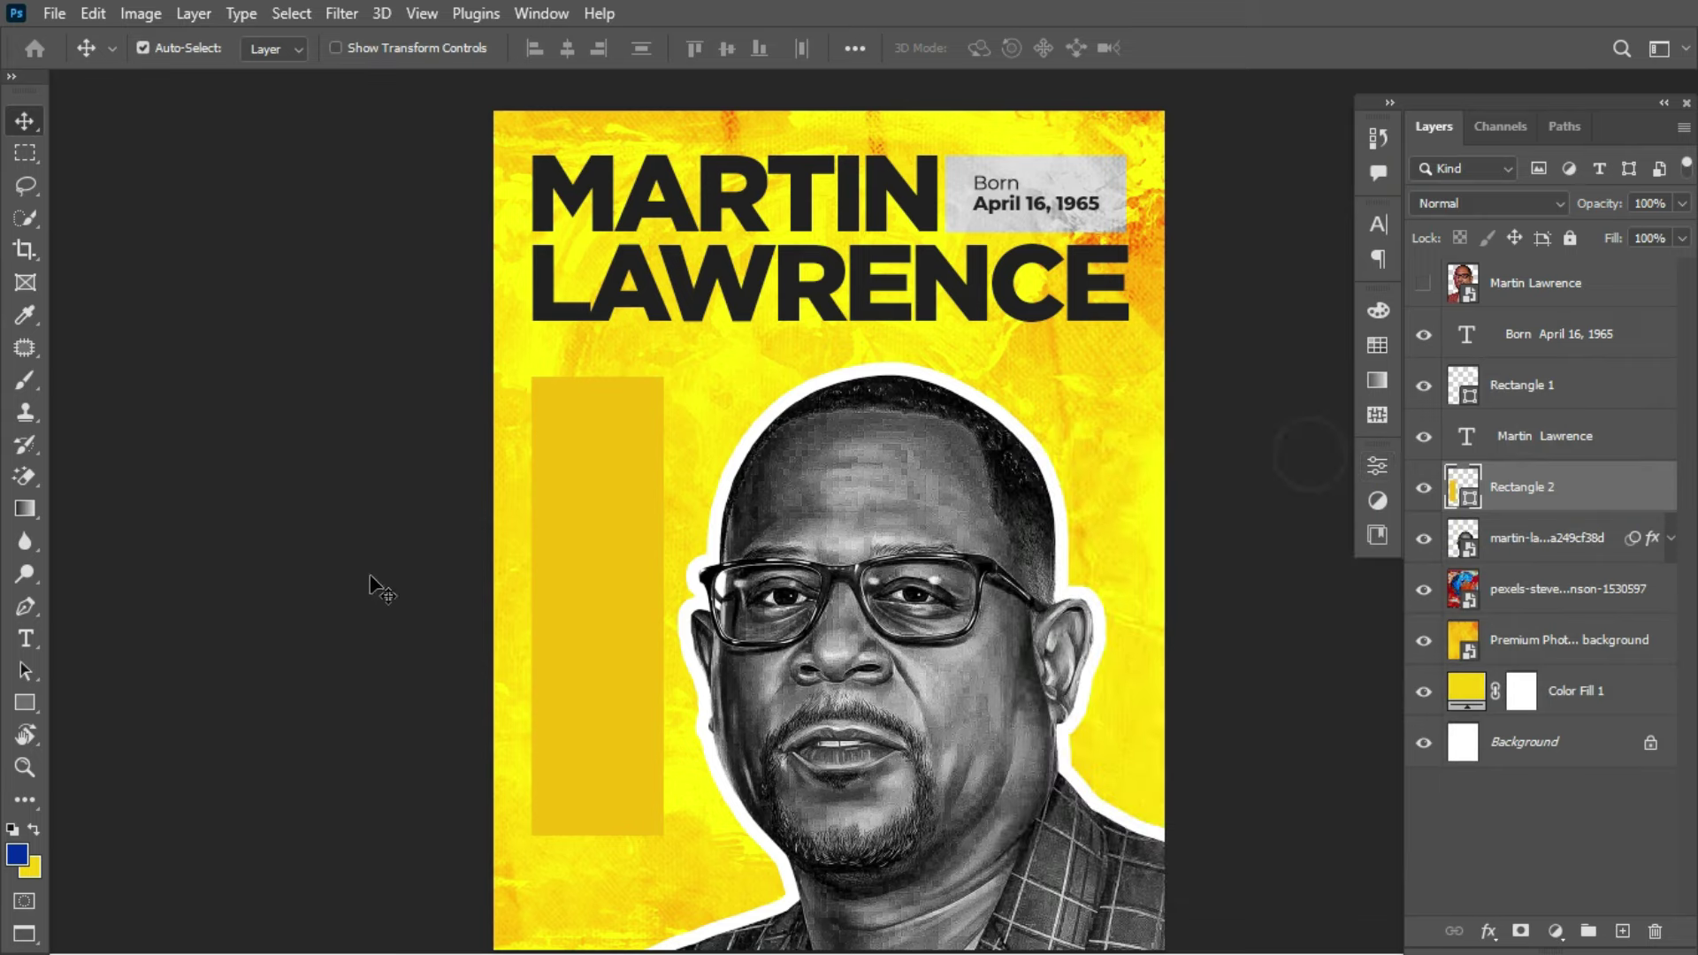
Step: Paste the copied biography paragraph into a tall new text box next to the rectangle and move it onto the rectangle
left_click(23, 640)
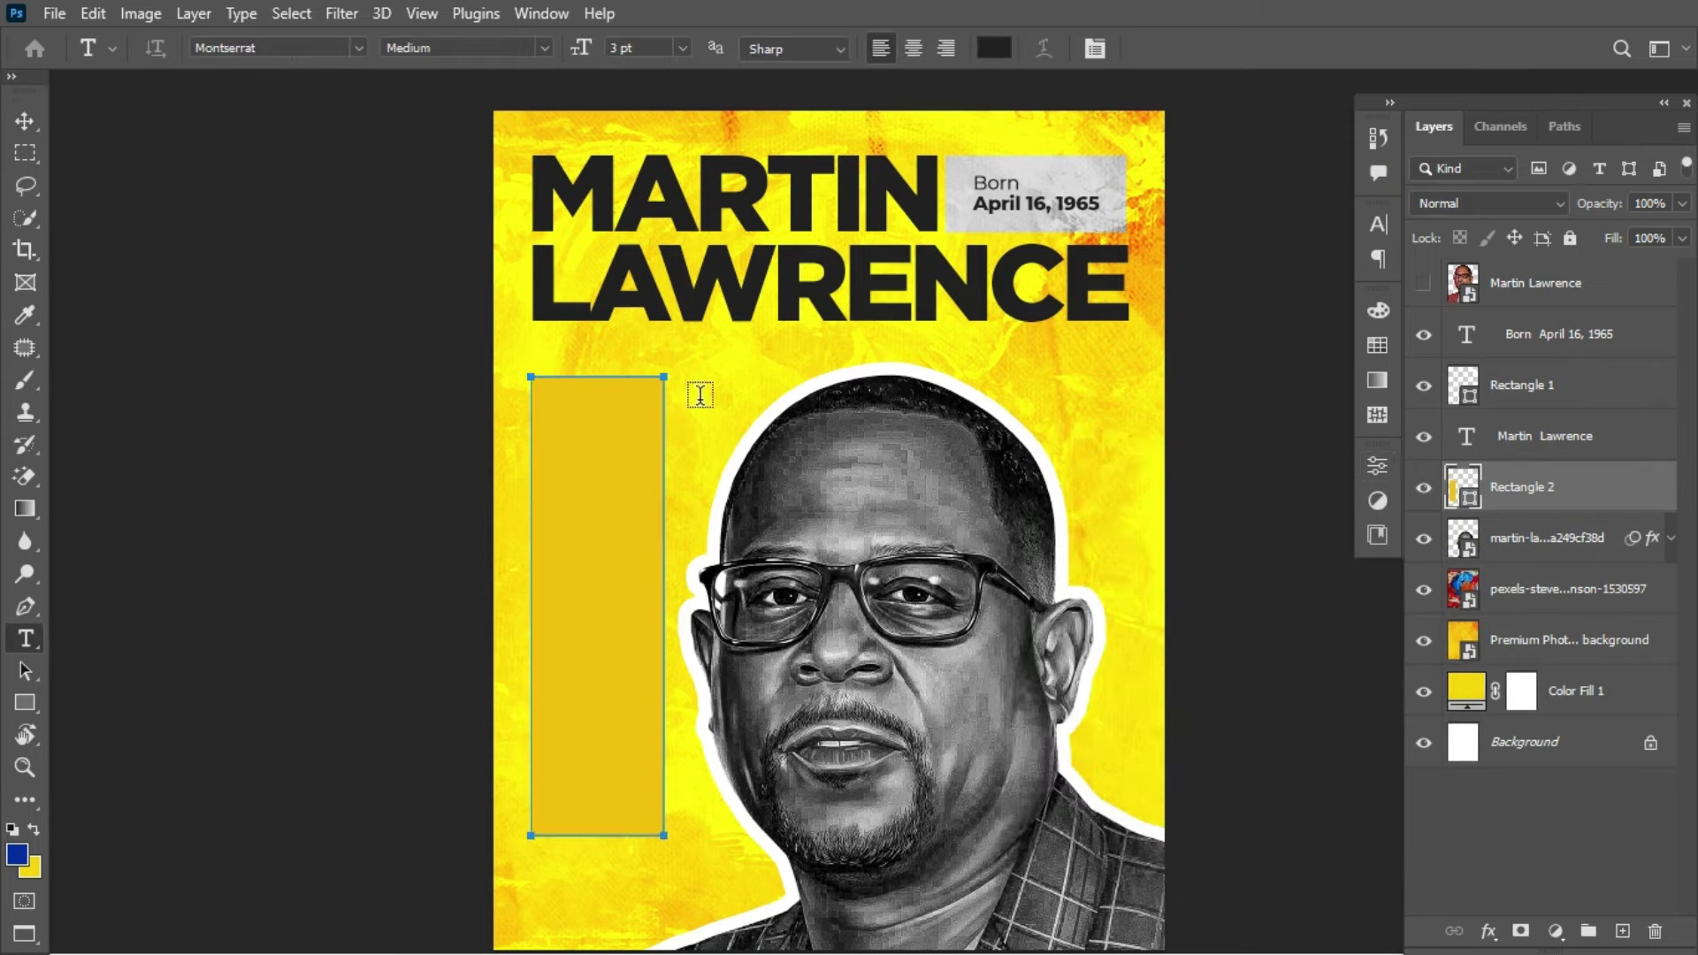
left_click_drag(711, 383, 814, 835)
key("Escape")
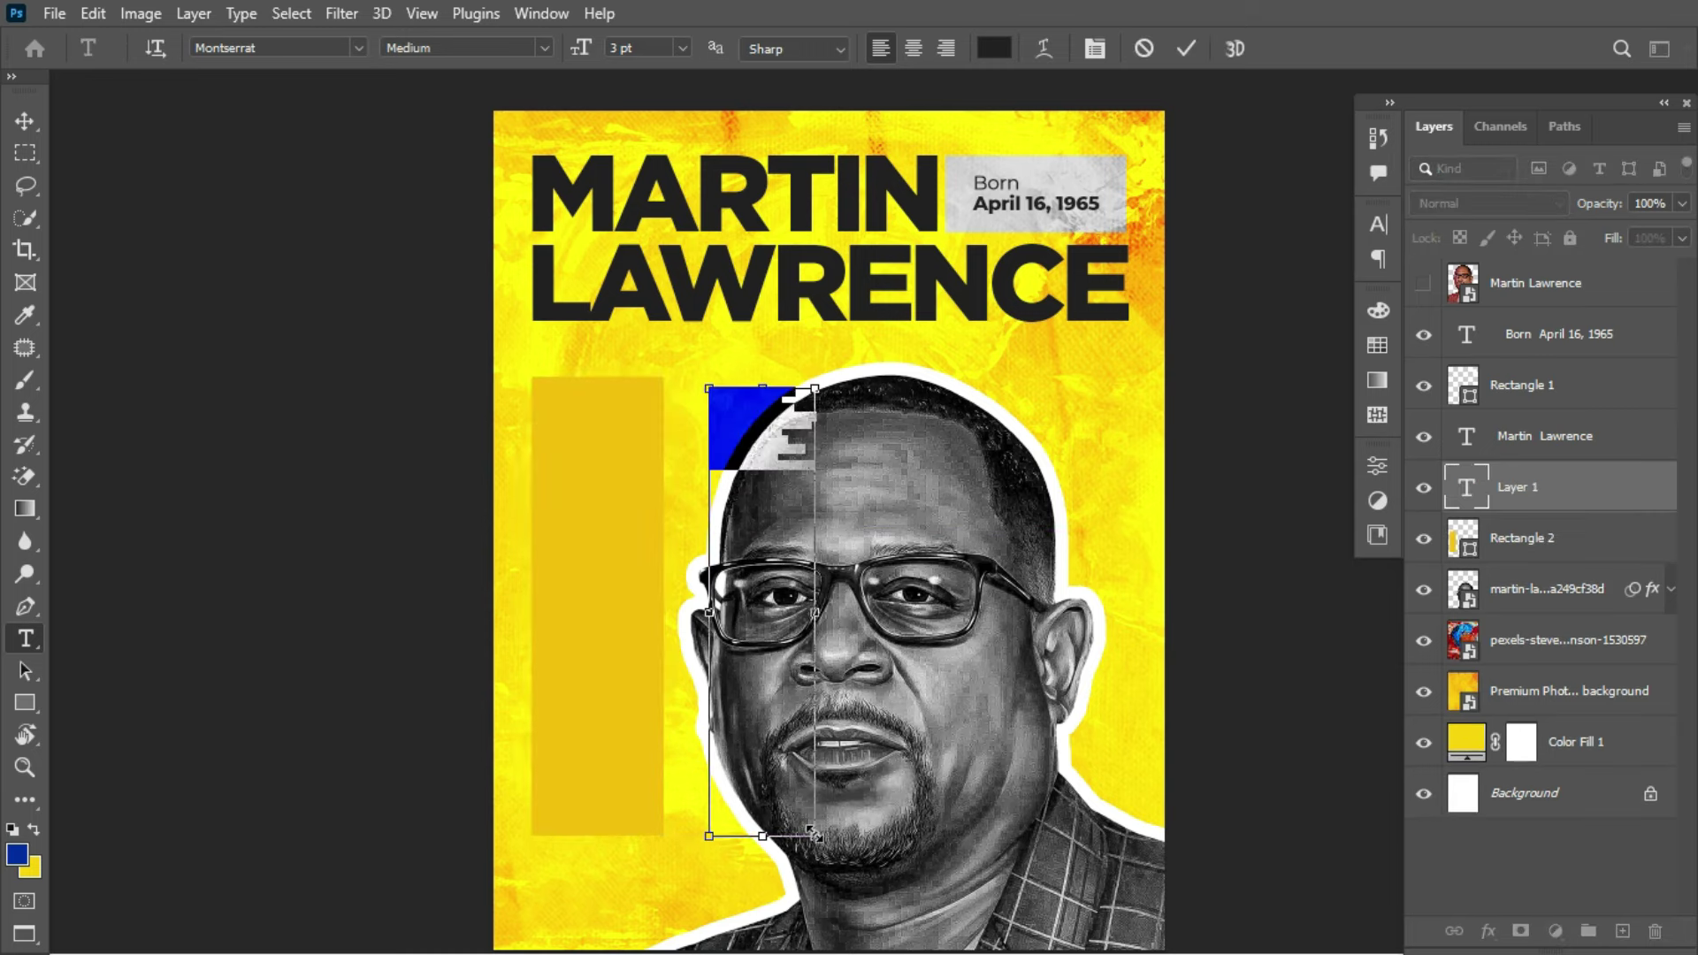
key("ctrl+v")
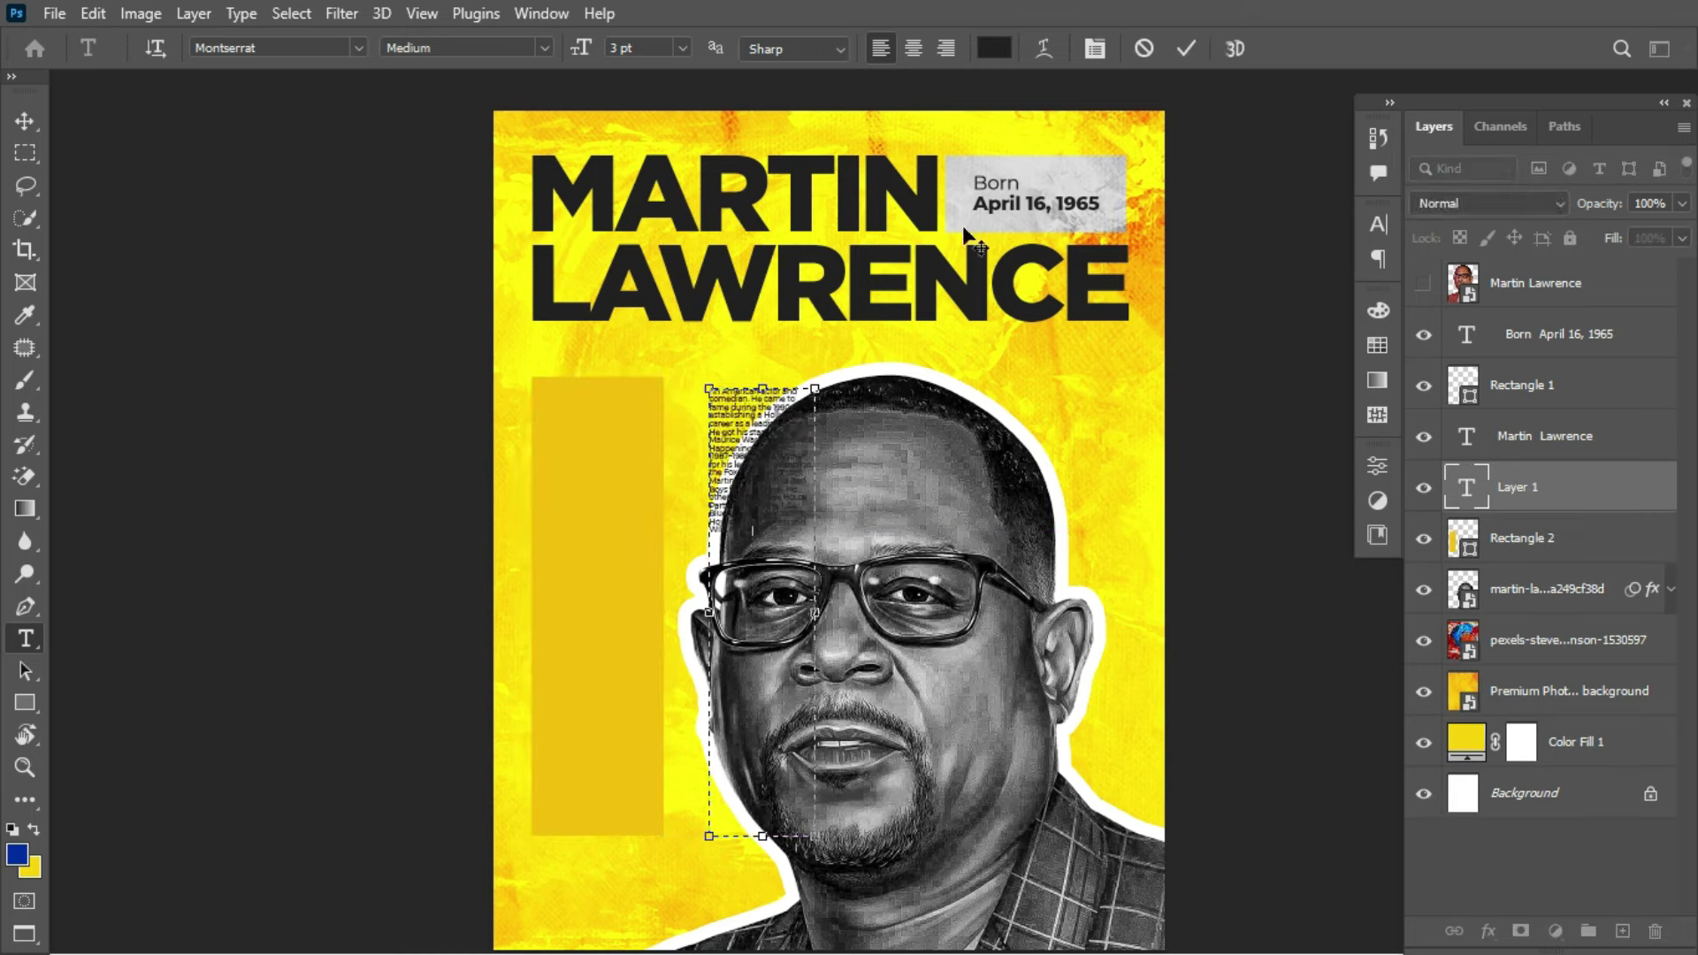
left_click(1186, 49)
left_click(24, 122)
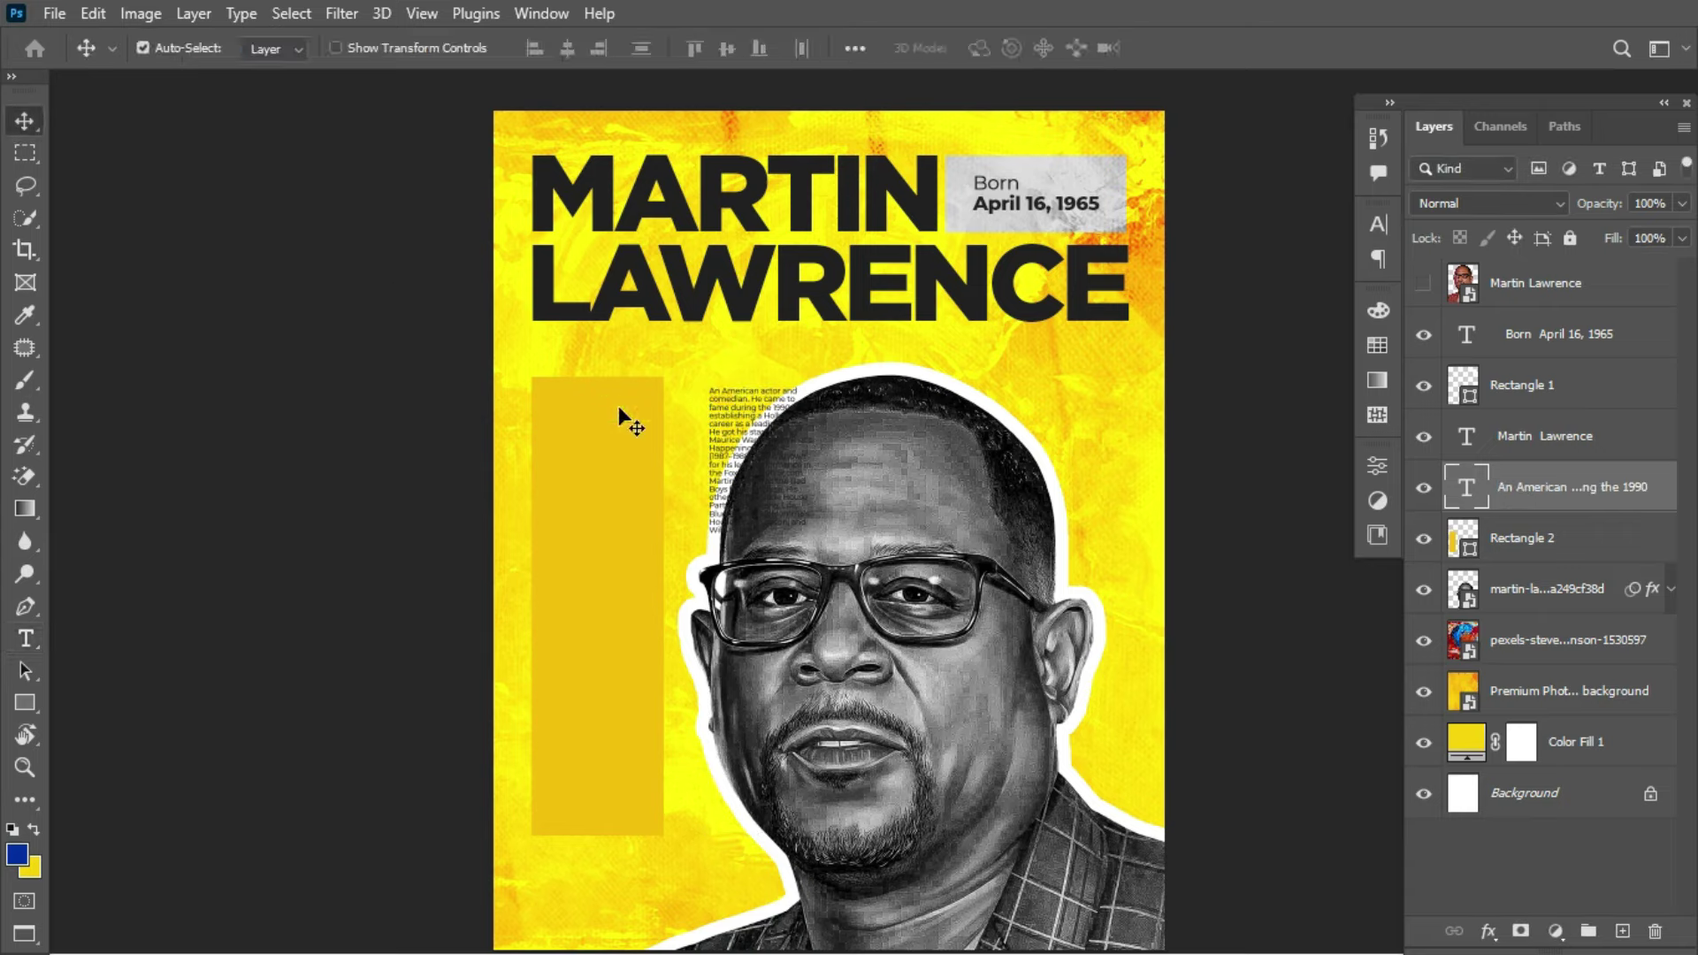
left_click_drag(789, 449, 628, 448)
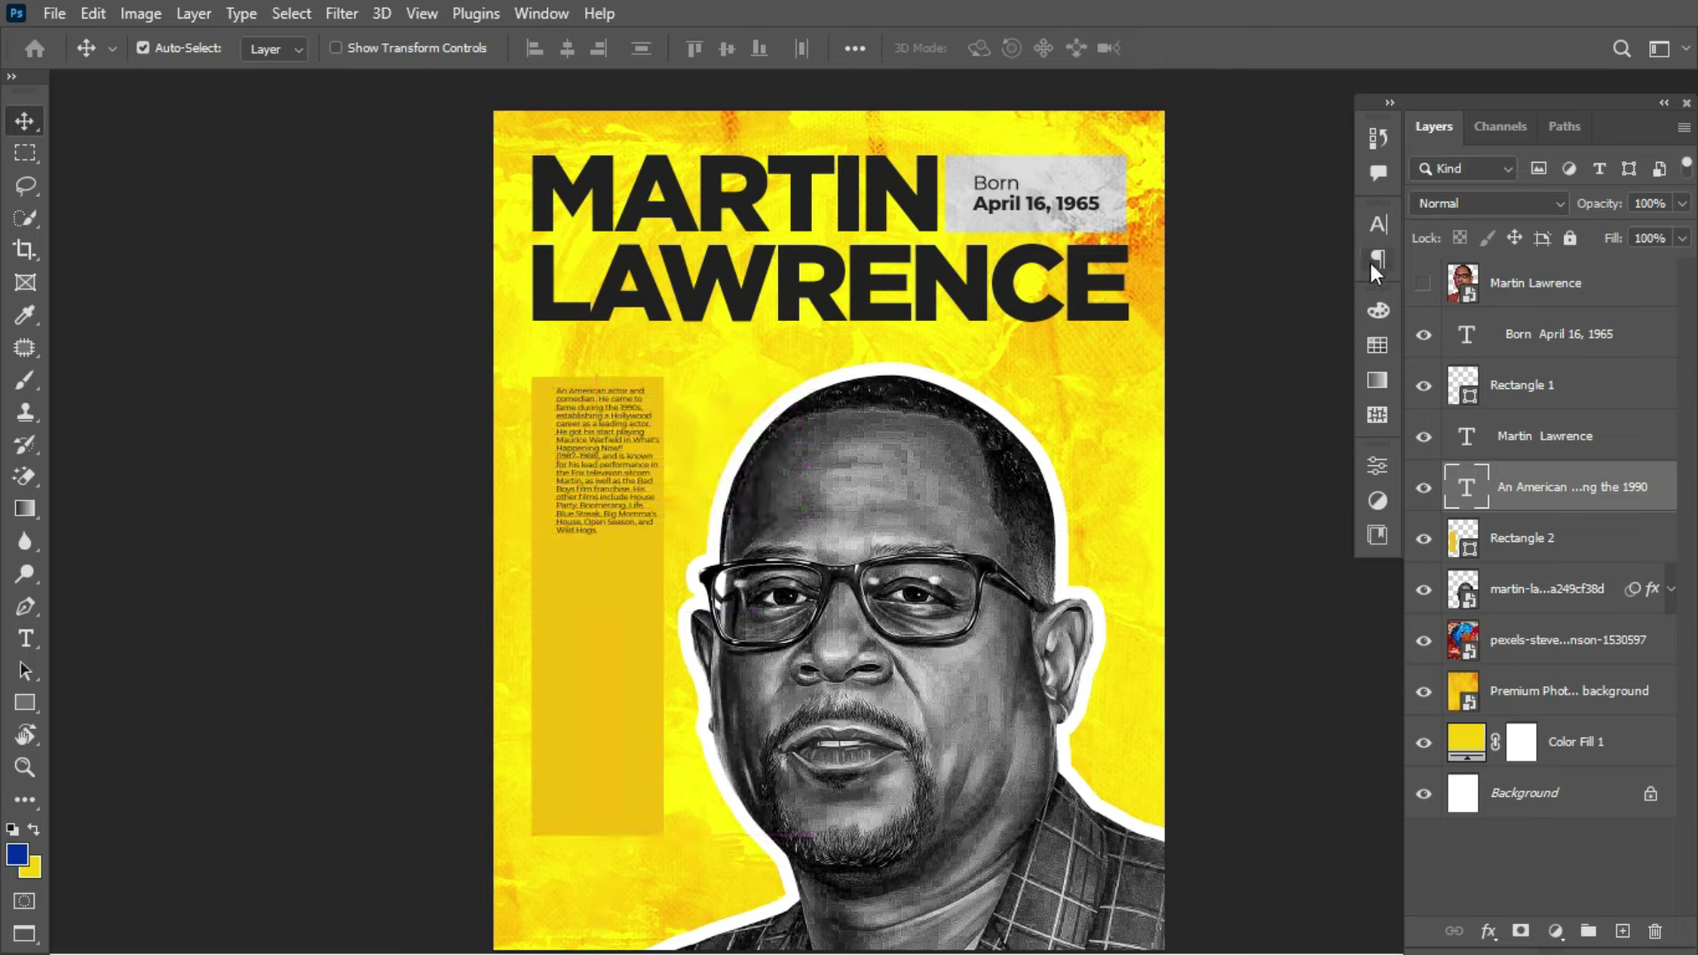
Step: Set the biography text's leading to 8 pt and its font size to 4 pt
left_click(1379, 226)
left_click(1296, 290)
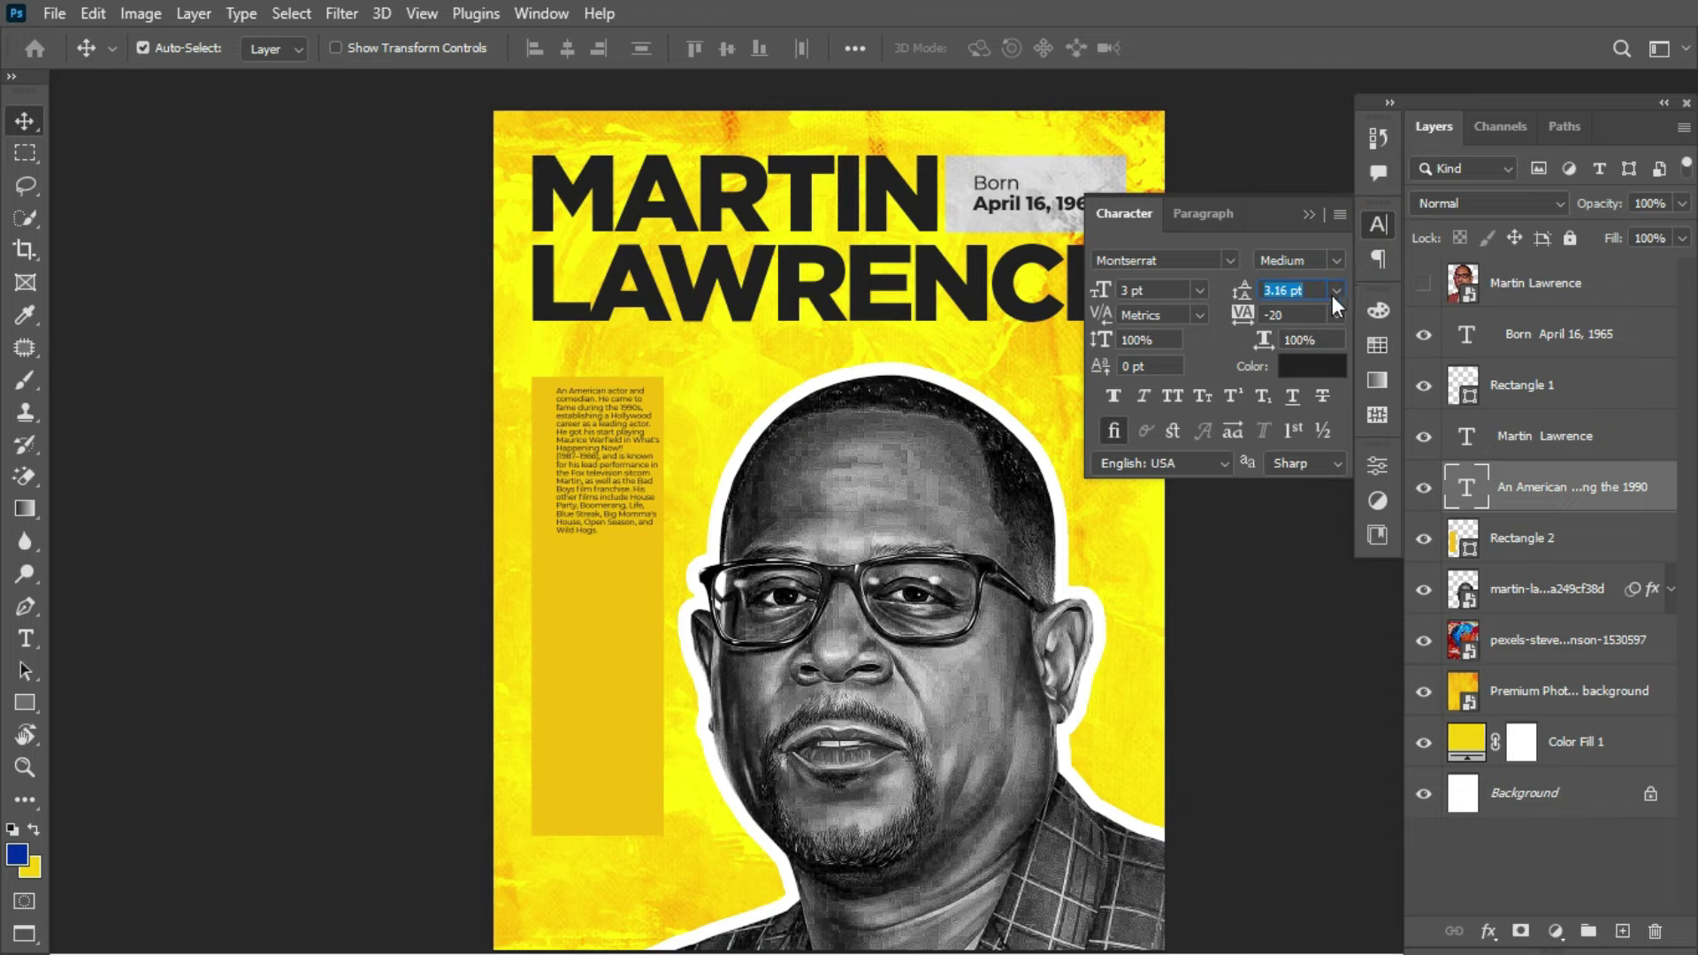
left_click(540, 13)
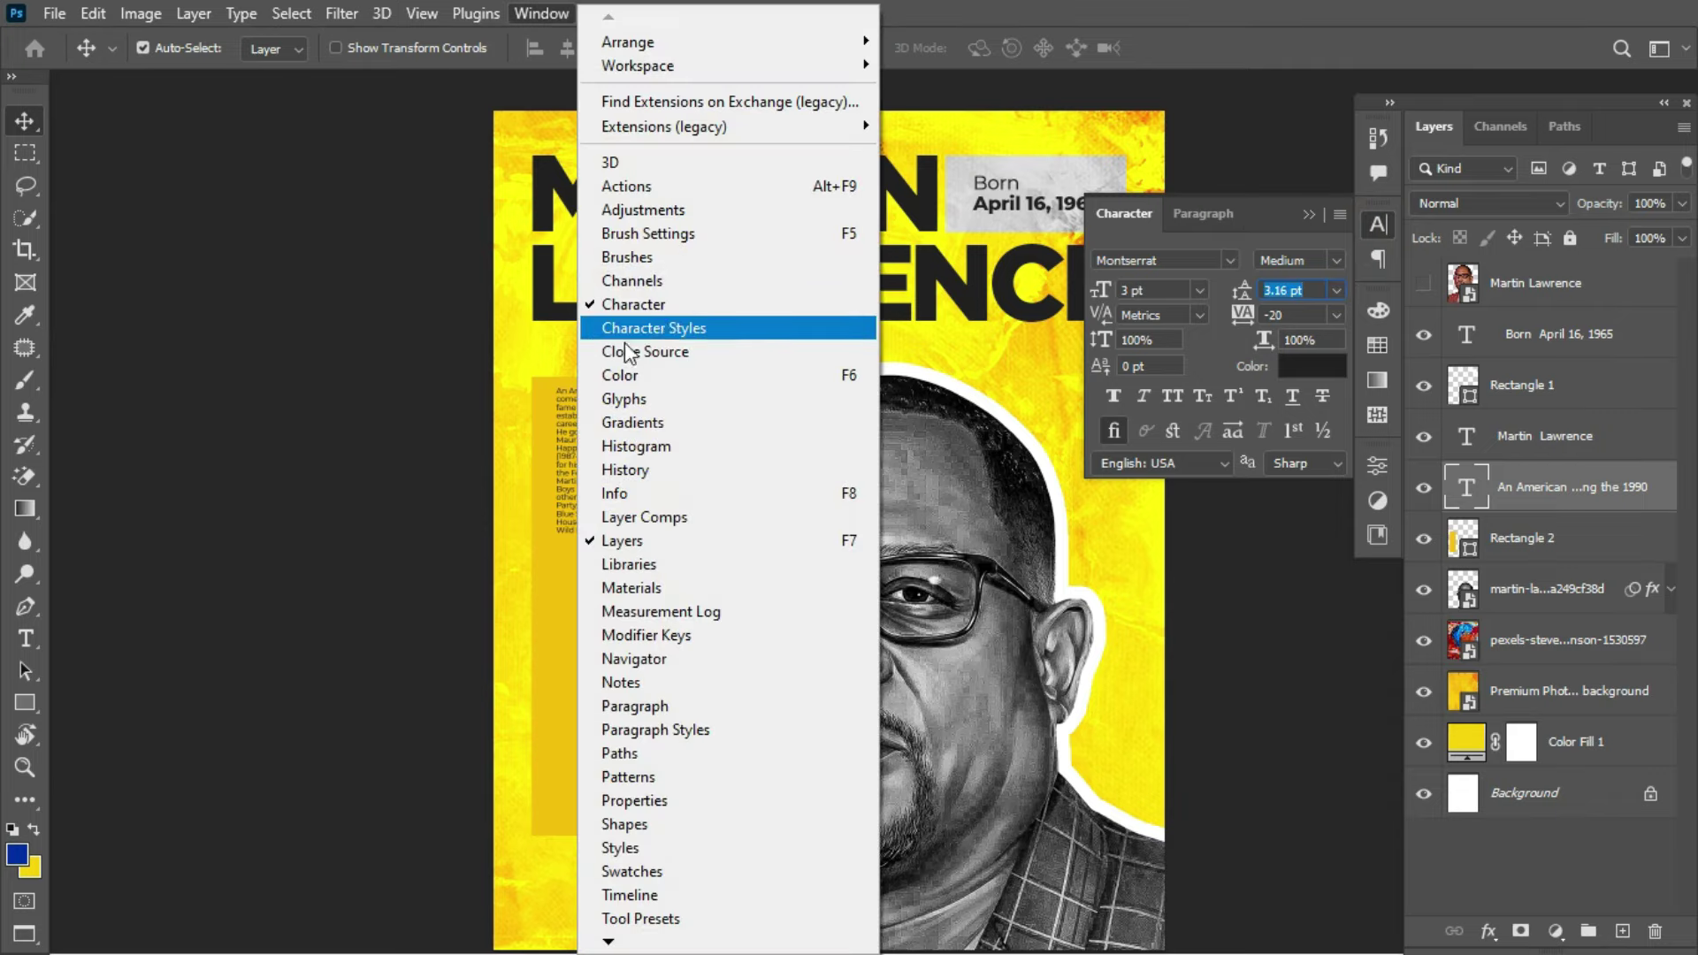
left_click(1382, 226)
left_click(1300, 208)
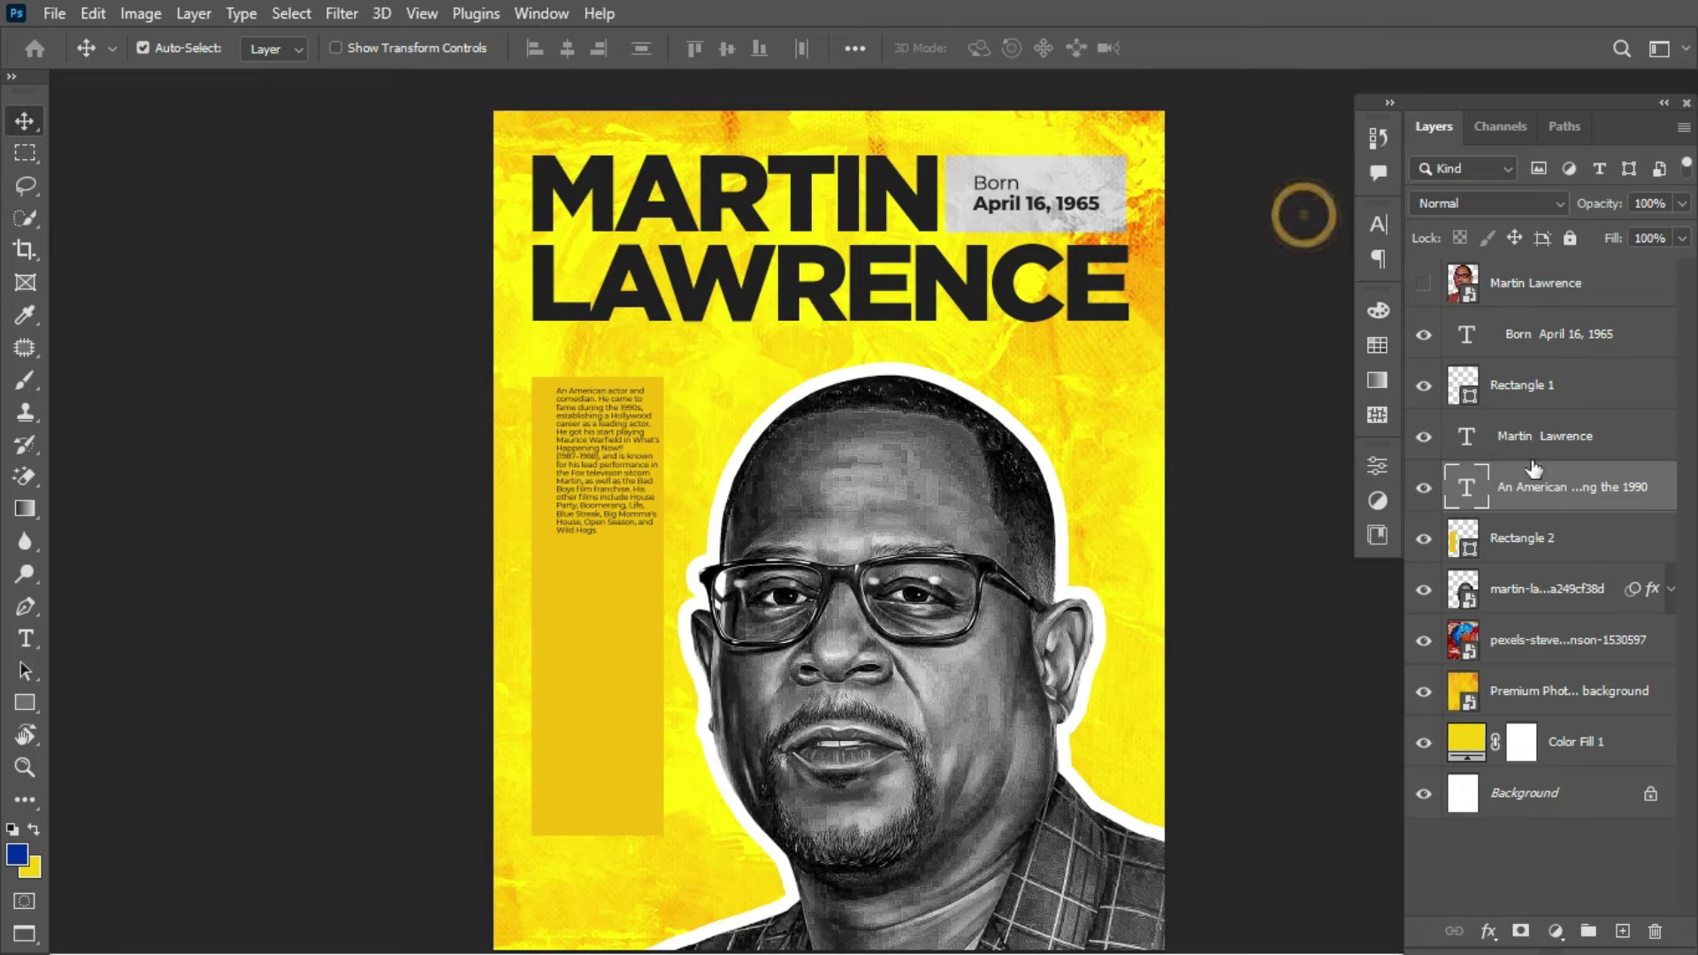
left_click(1378, 227)
left_click(1245, 296)
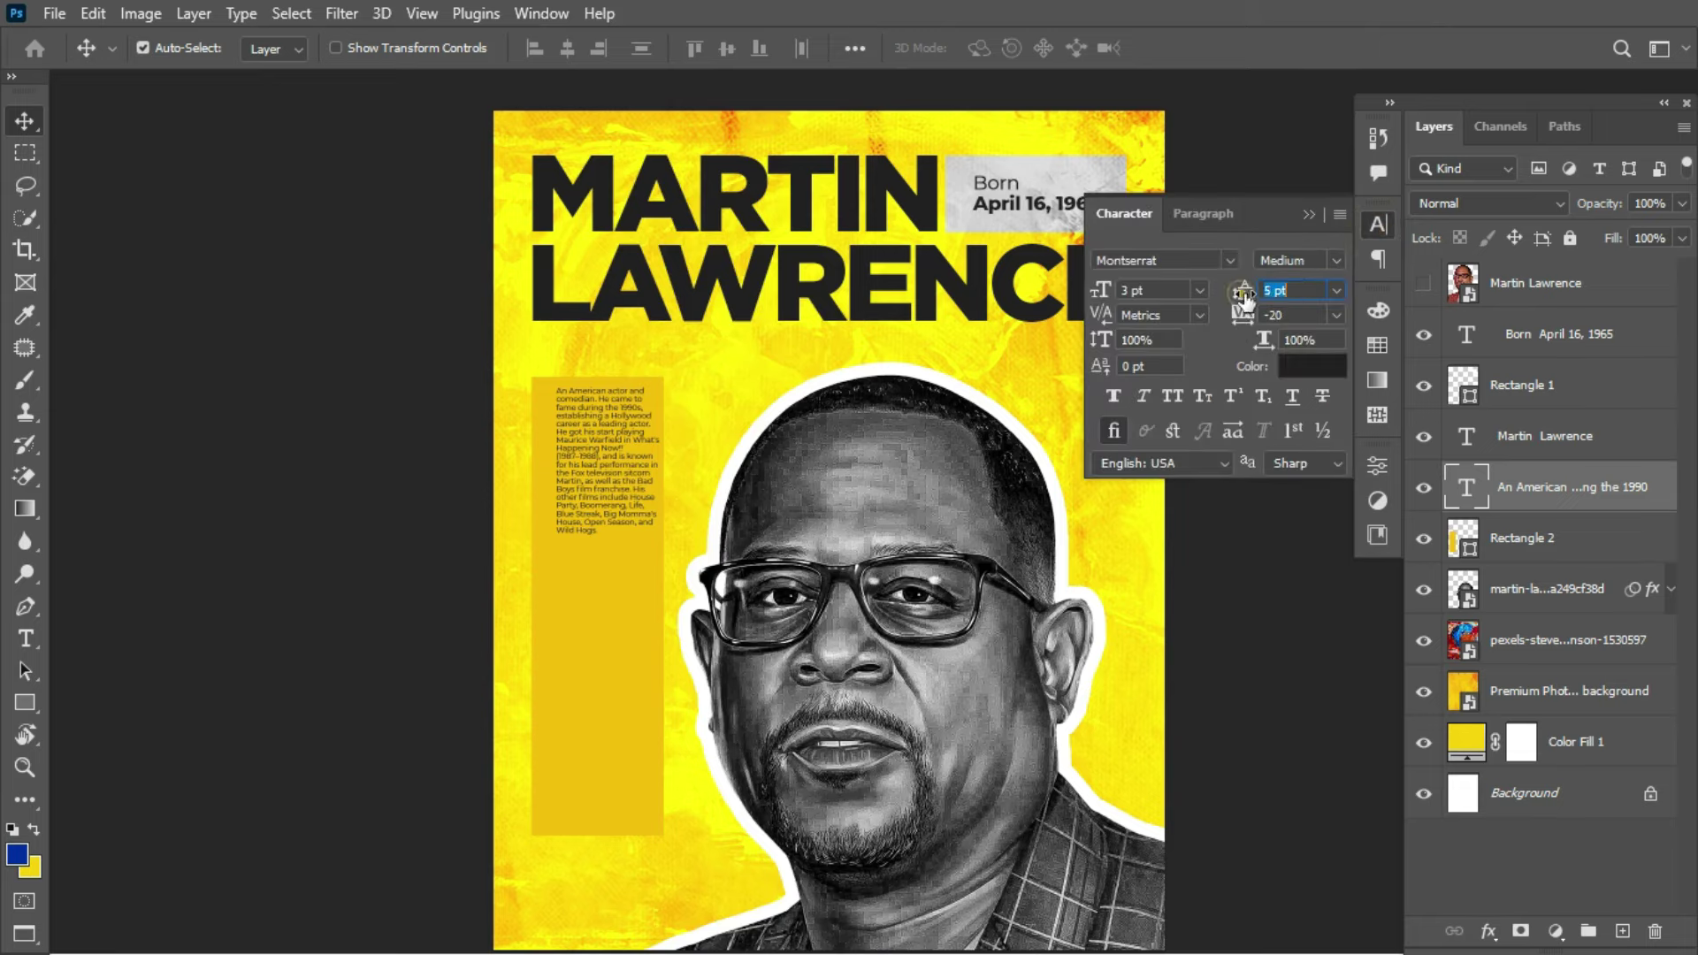
left_click_drag(1244, 299, 1247, 290)
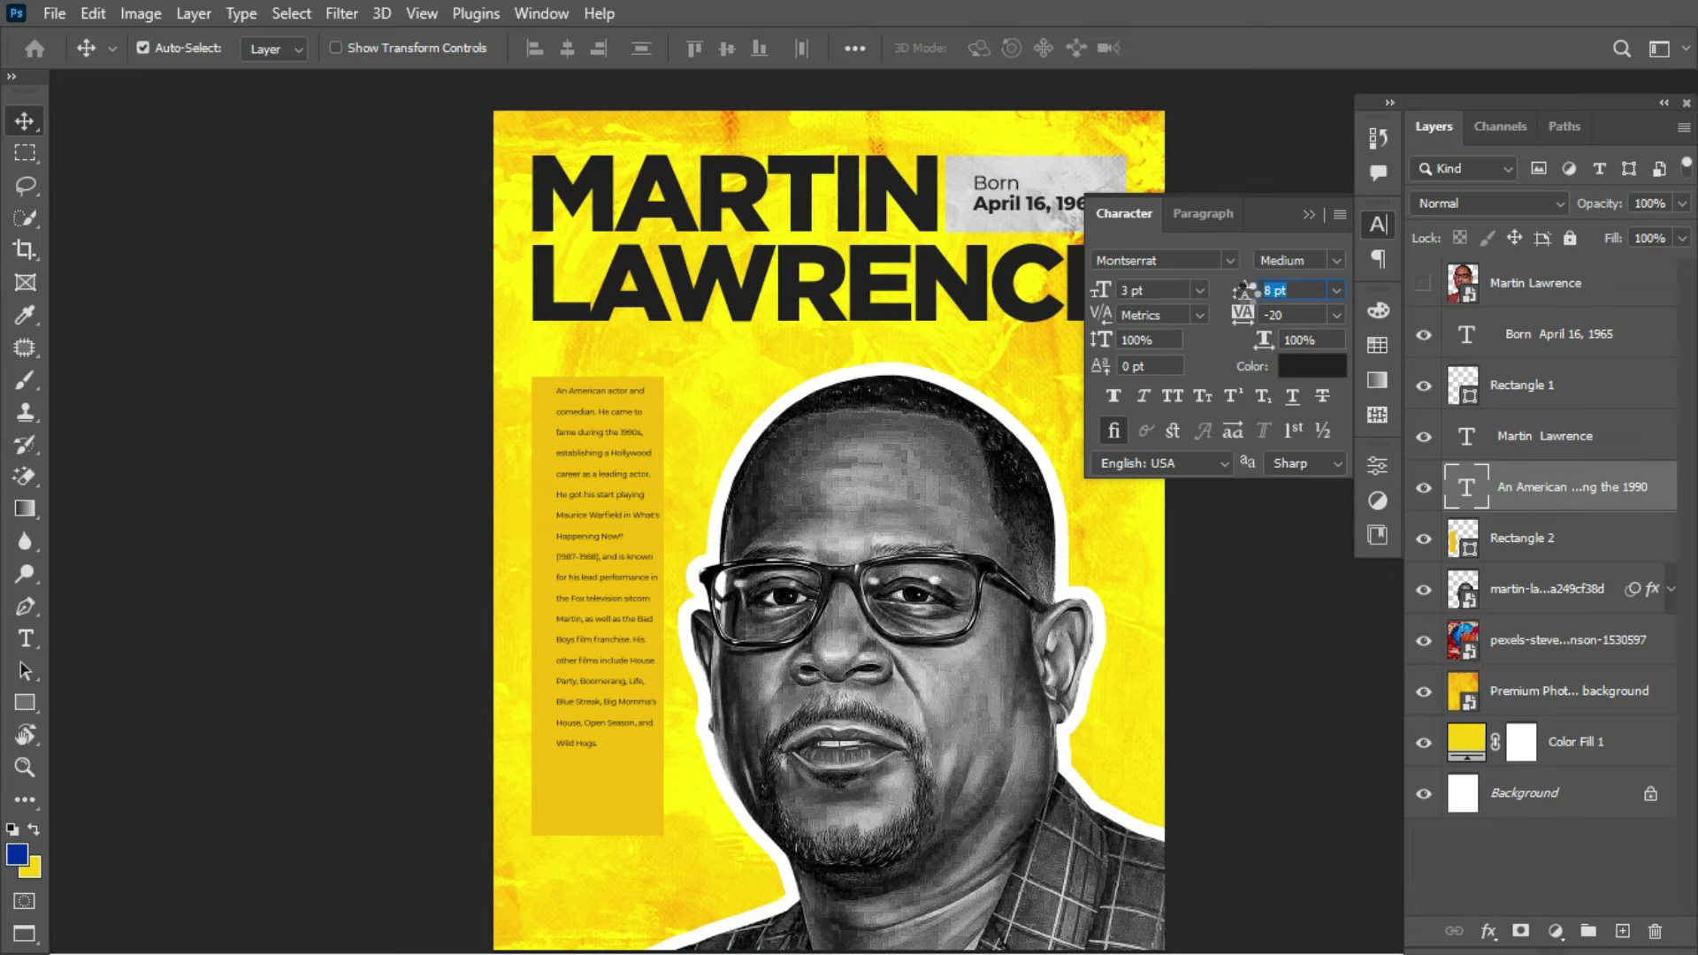
left_click(1116, 292)
key("Up")
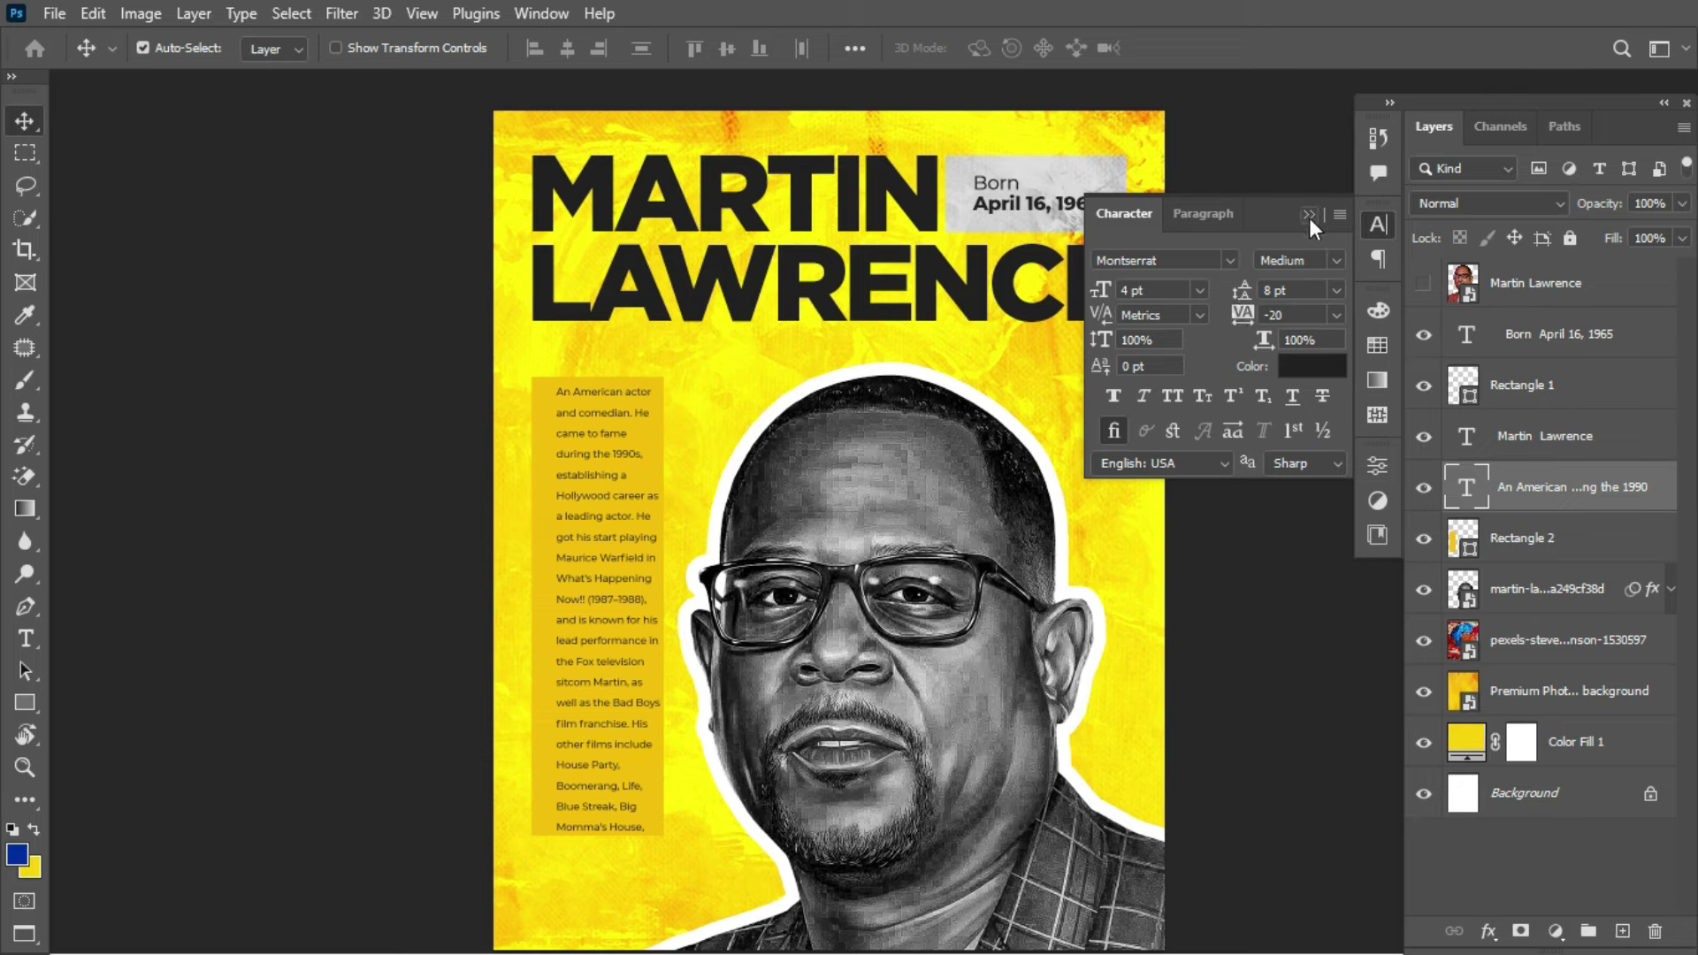
Step: Justify the biography paragraph with its last line aligned left
left_click(1202, 214)
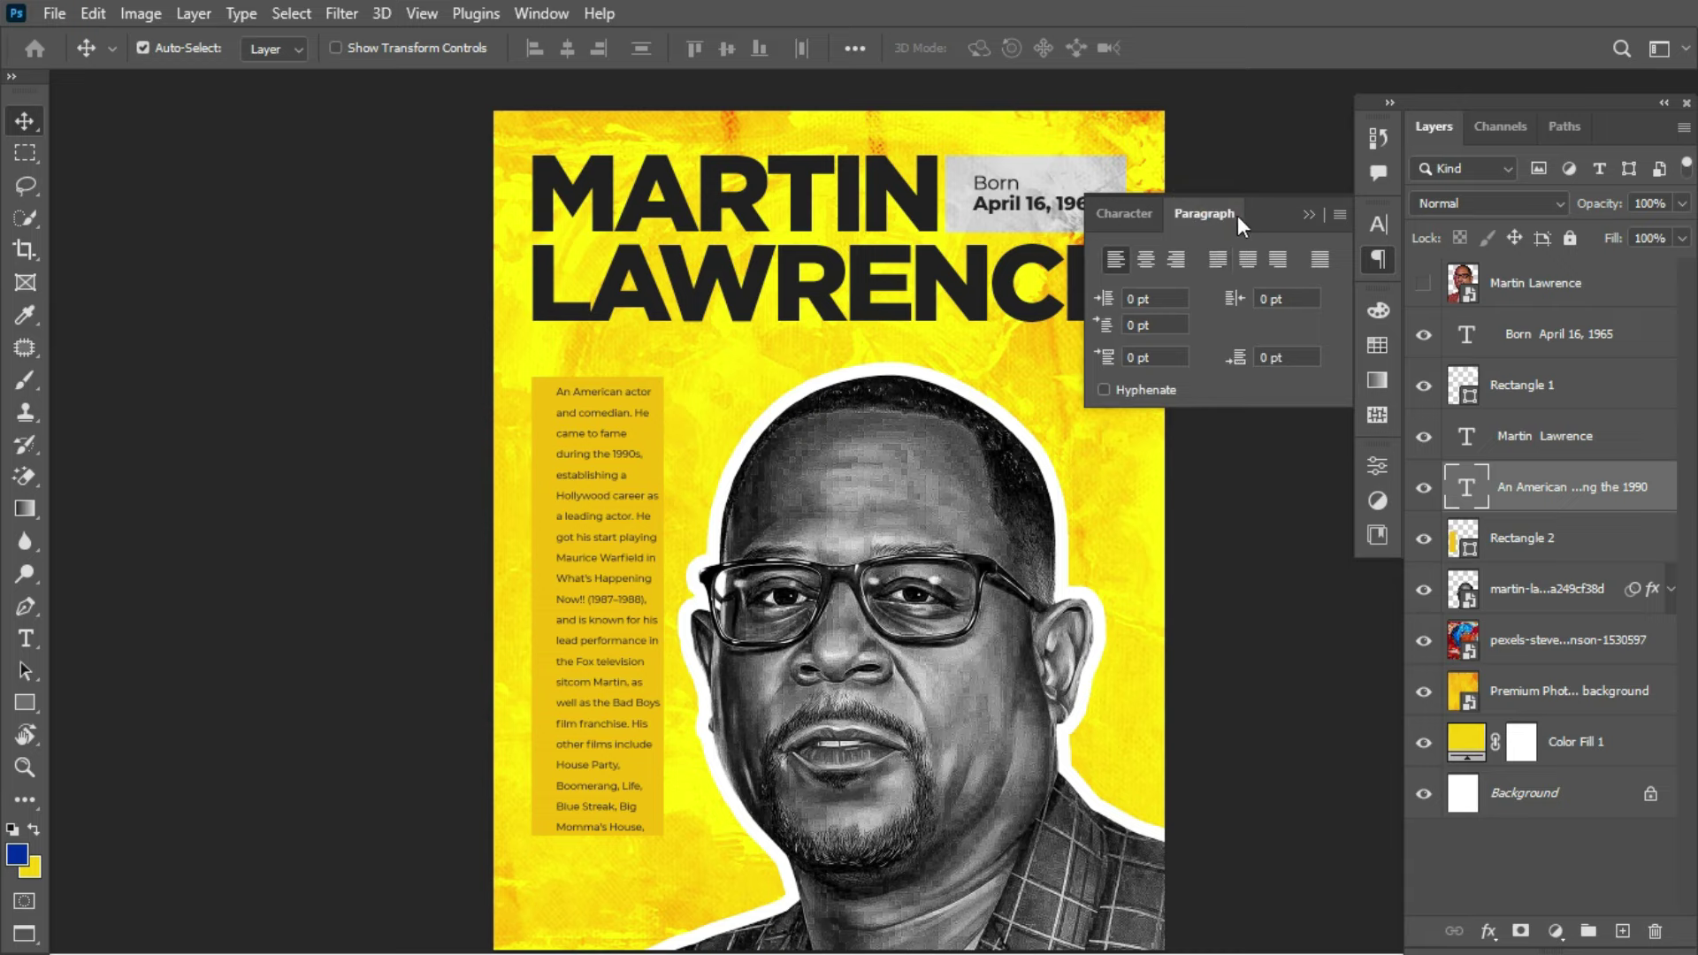
left_click(541, 13)
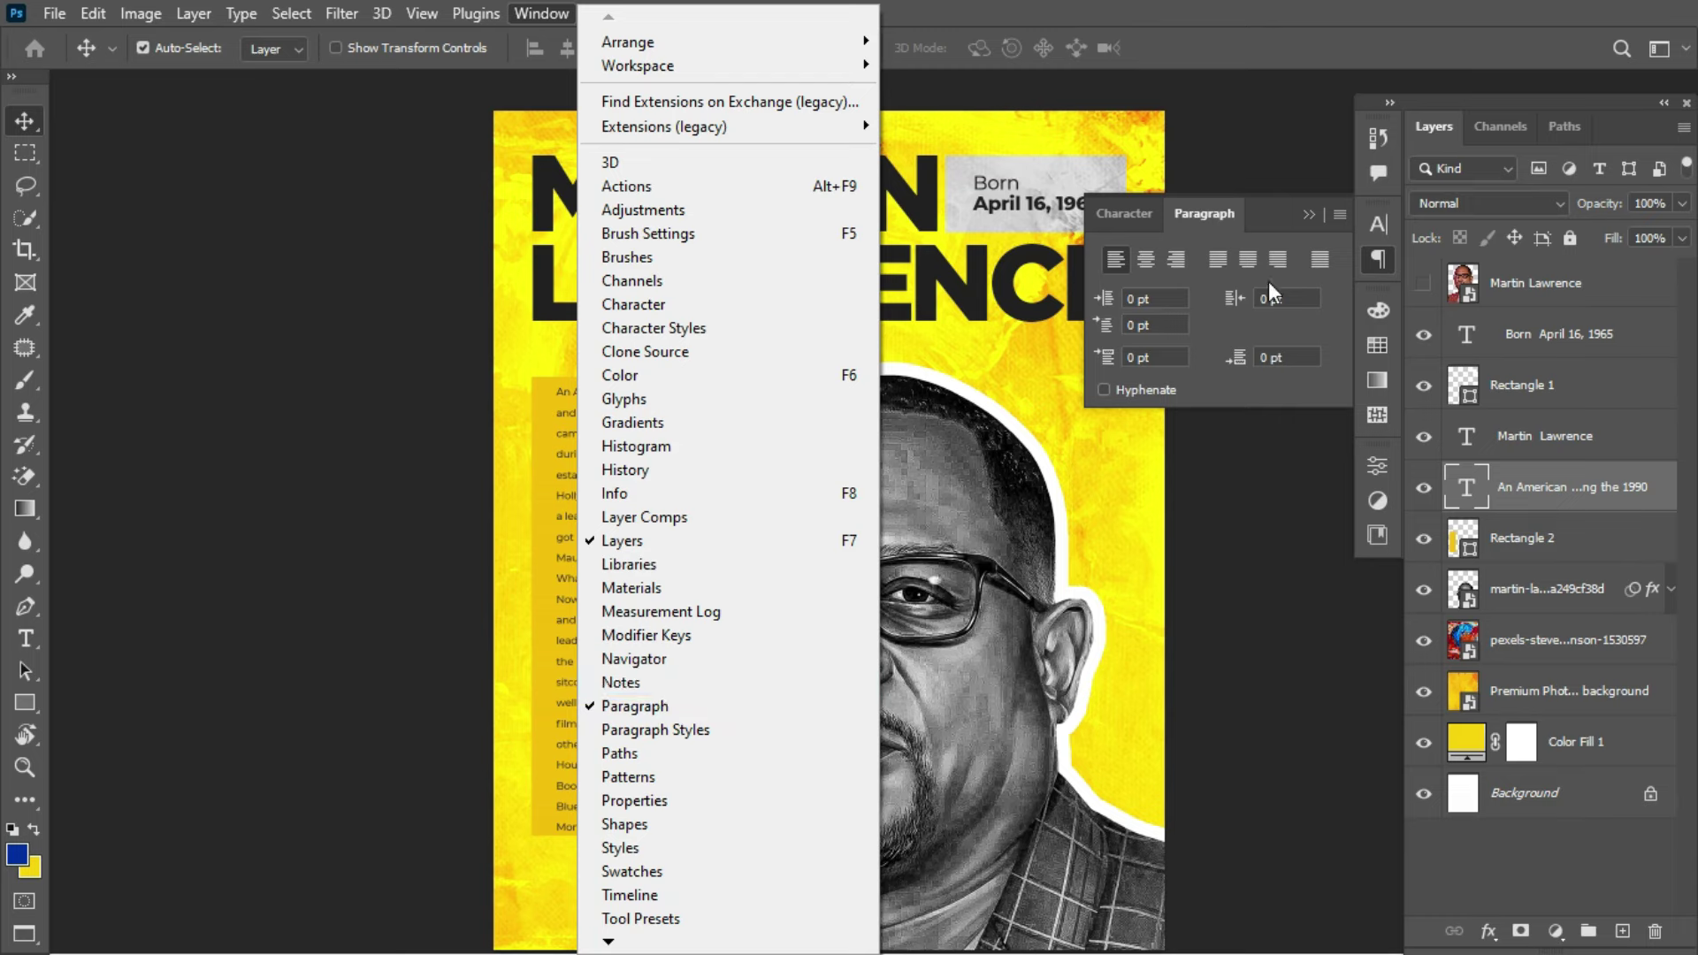
left_click(1277, 206)
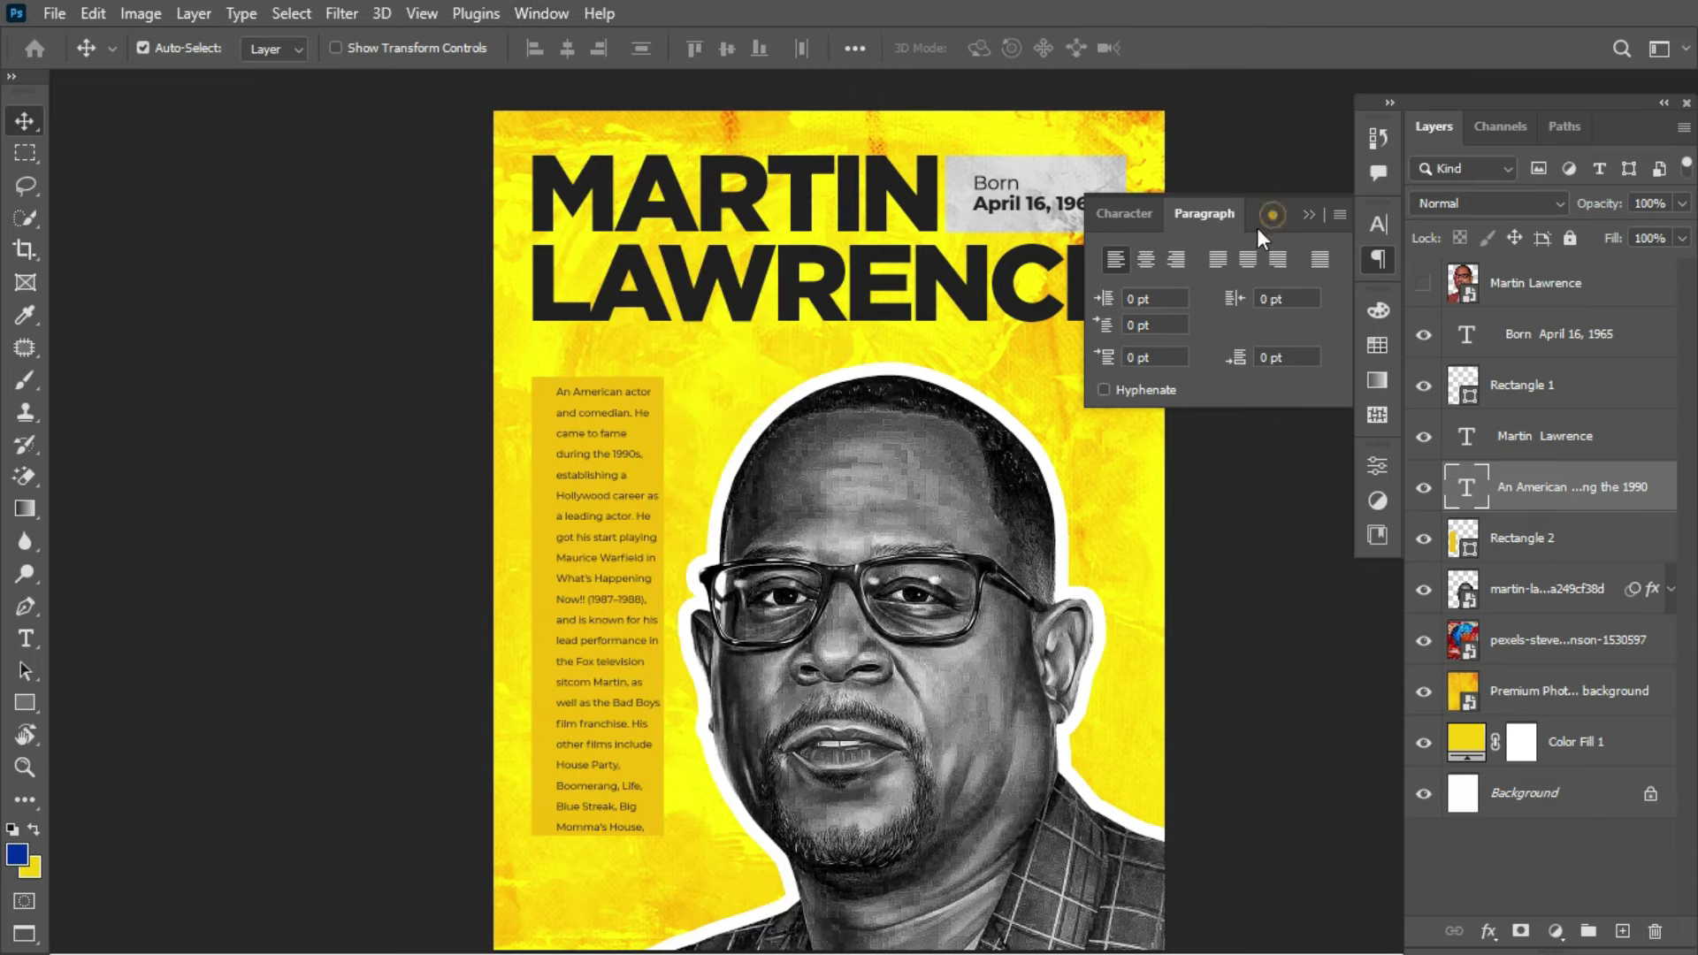
left_click(1219, 255)
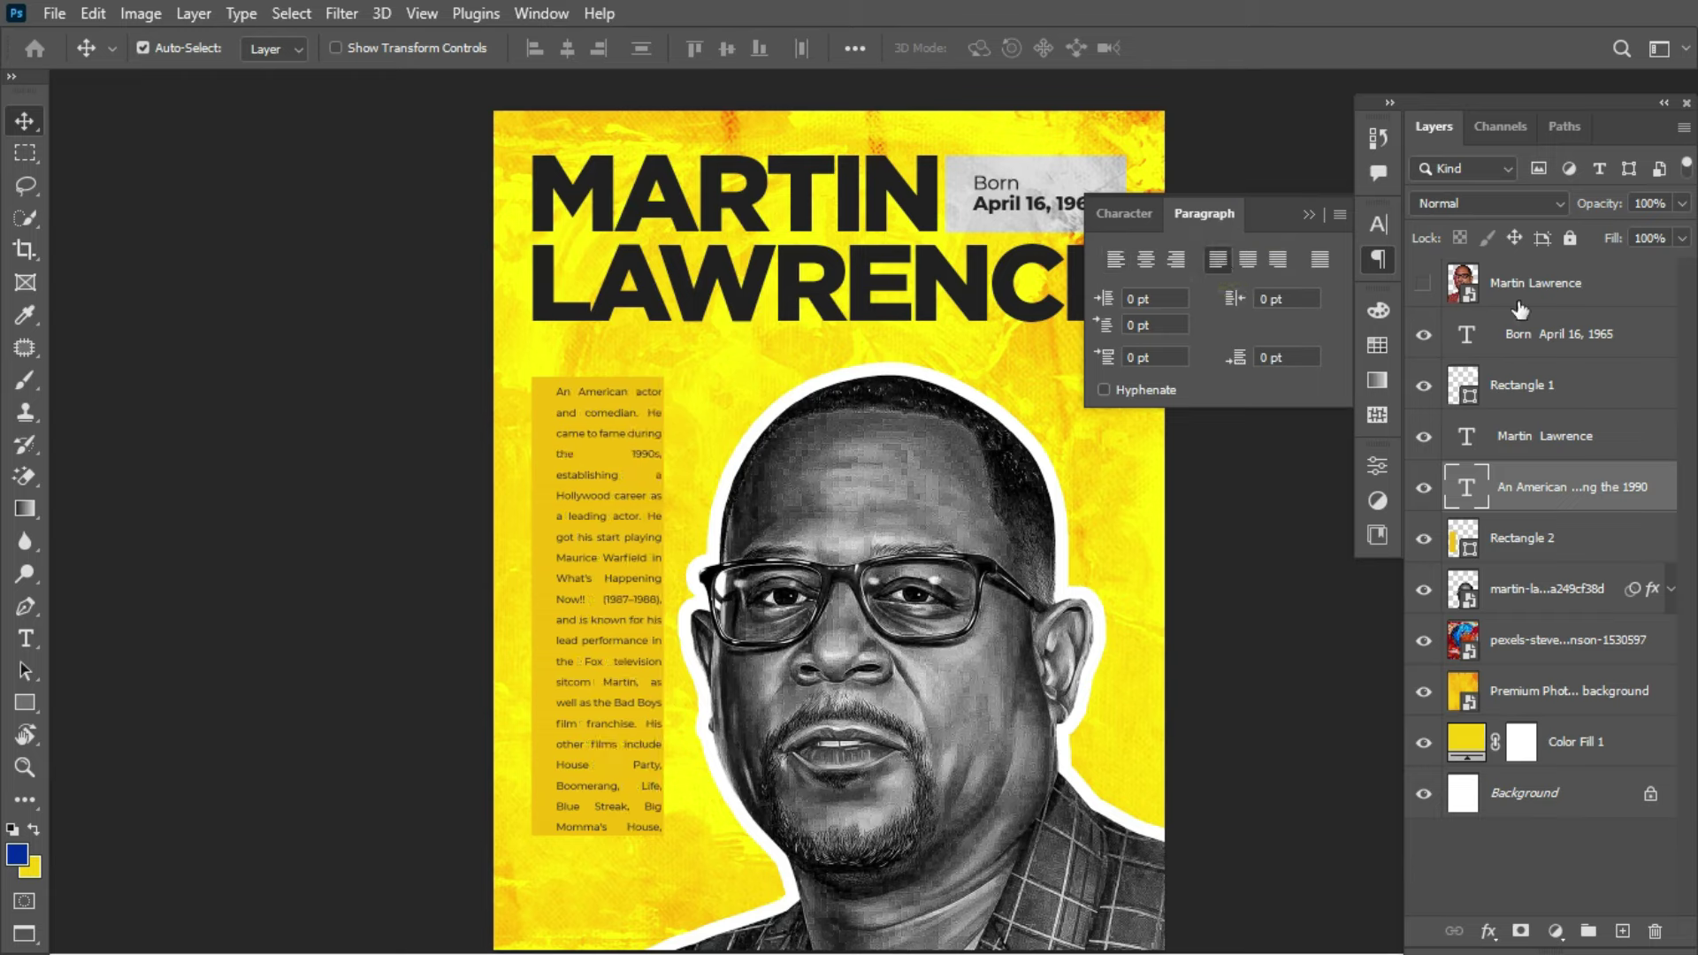
Step: Center the biography text horizontally within the selection of the tall rectangle and clear the selection
left_click(1478, 538)
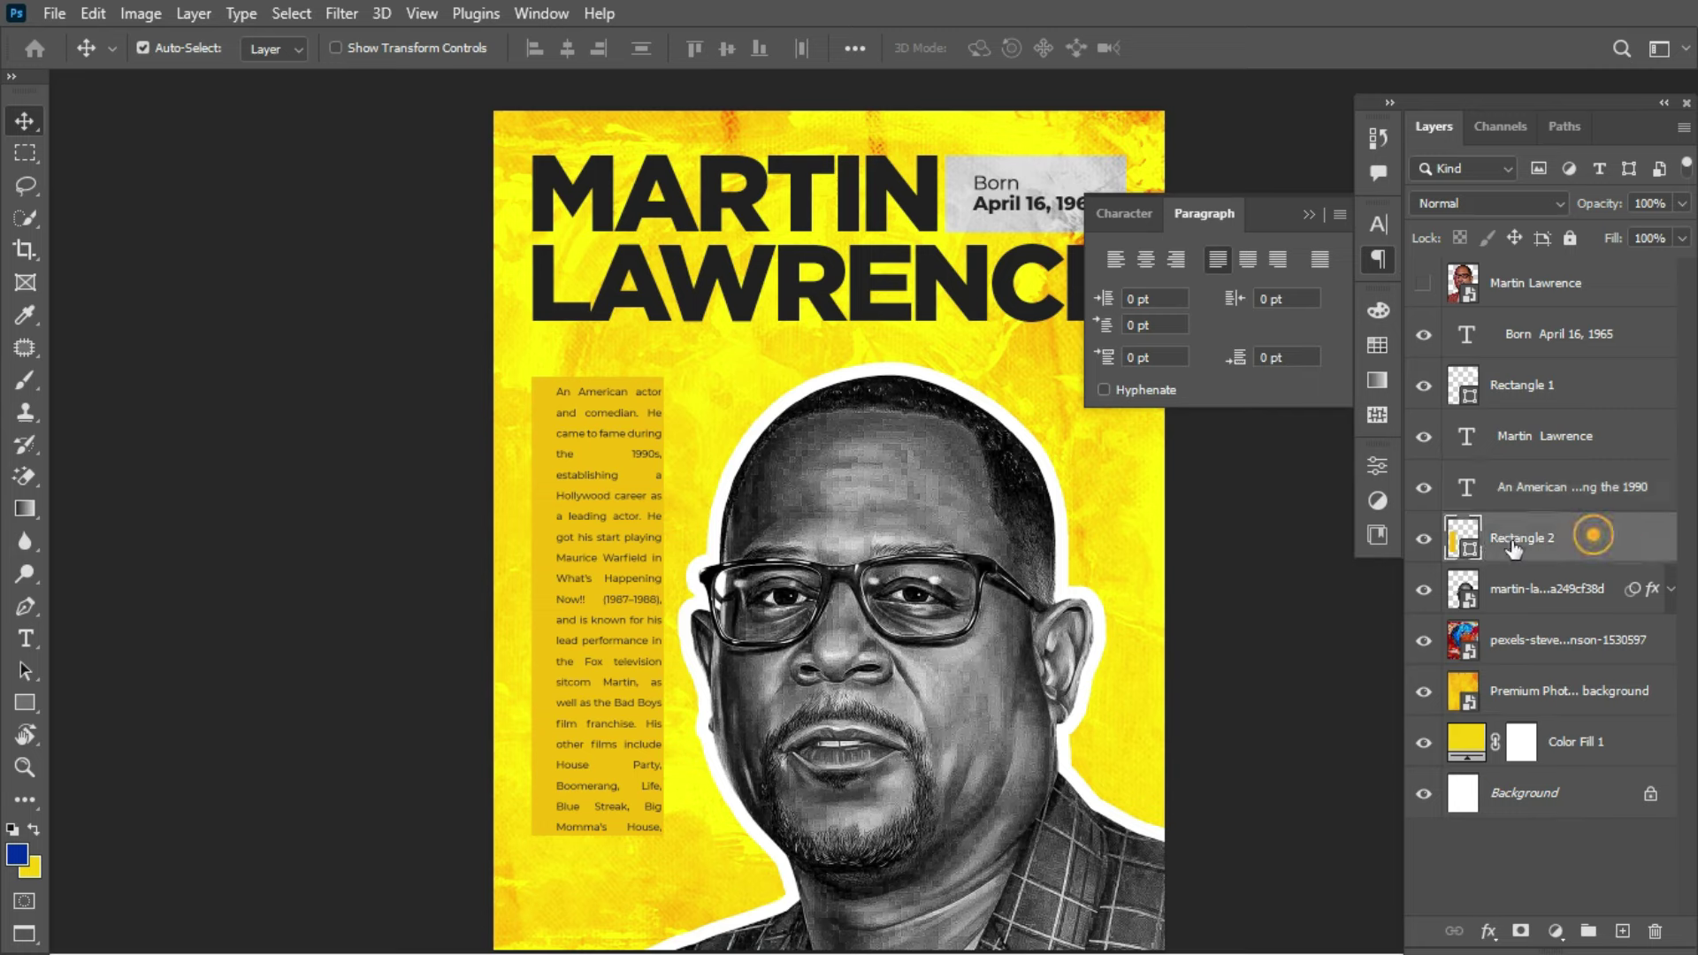
left_click(1423, 539)
left_click(1423, 539)
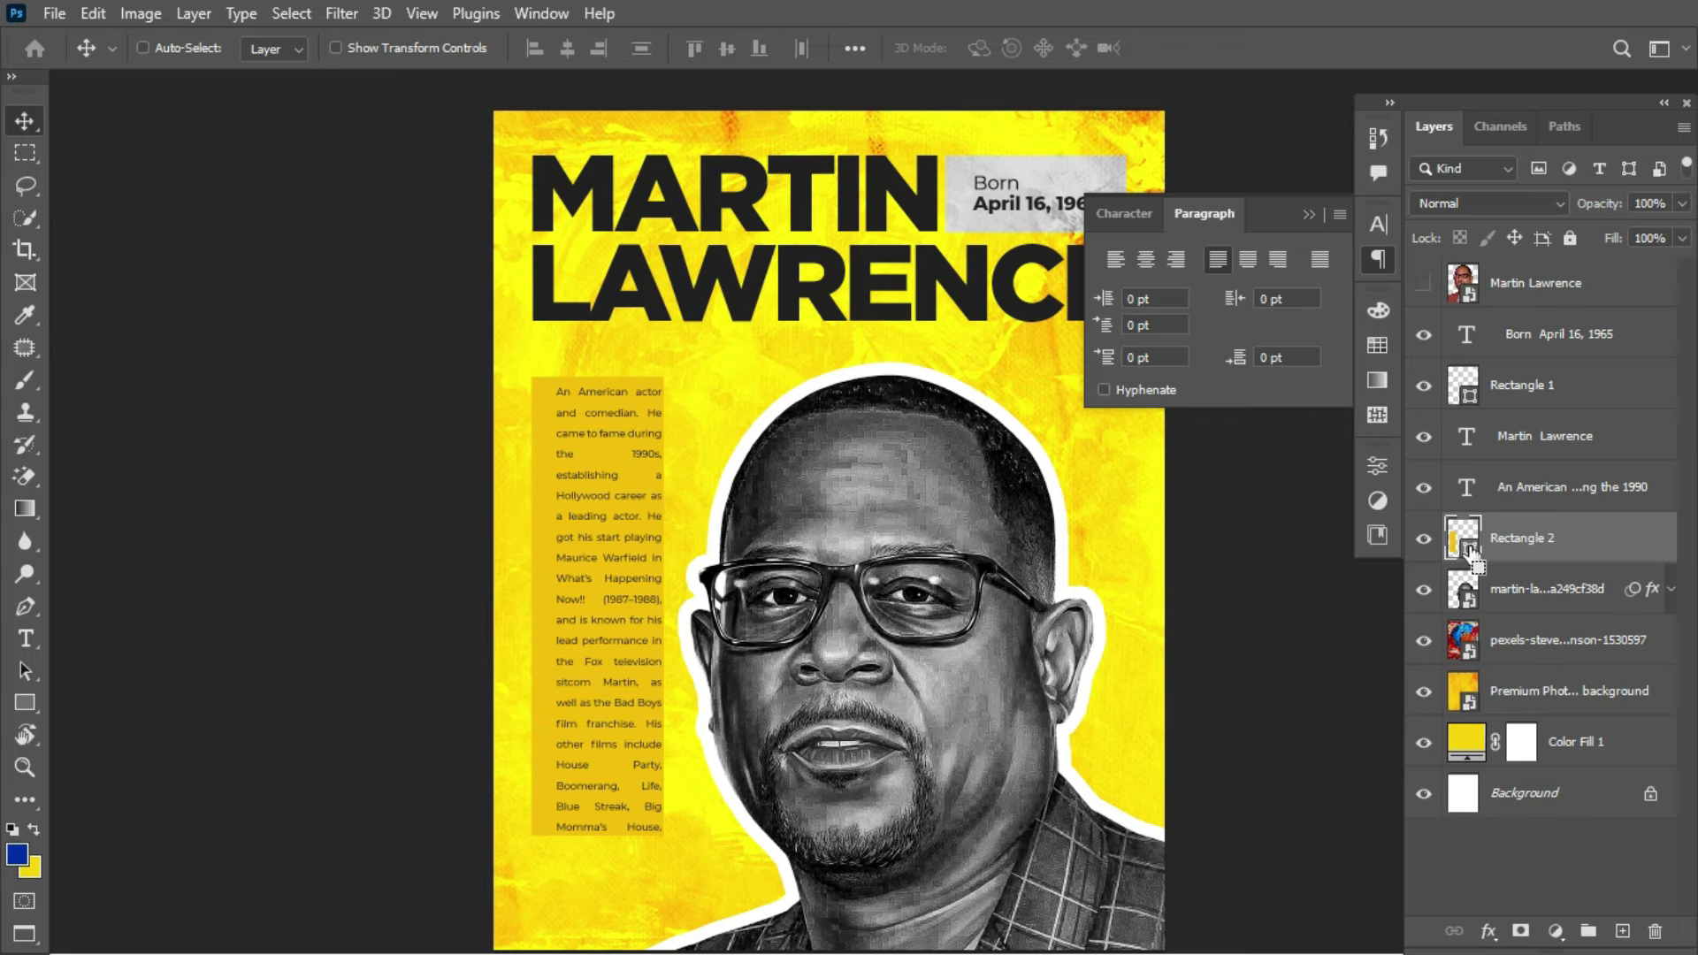
left_click(1468, 550, "ctrl")
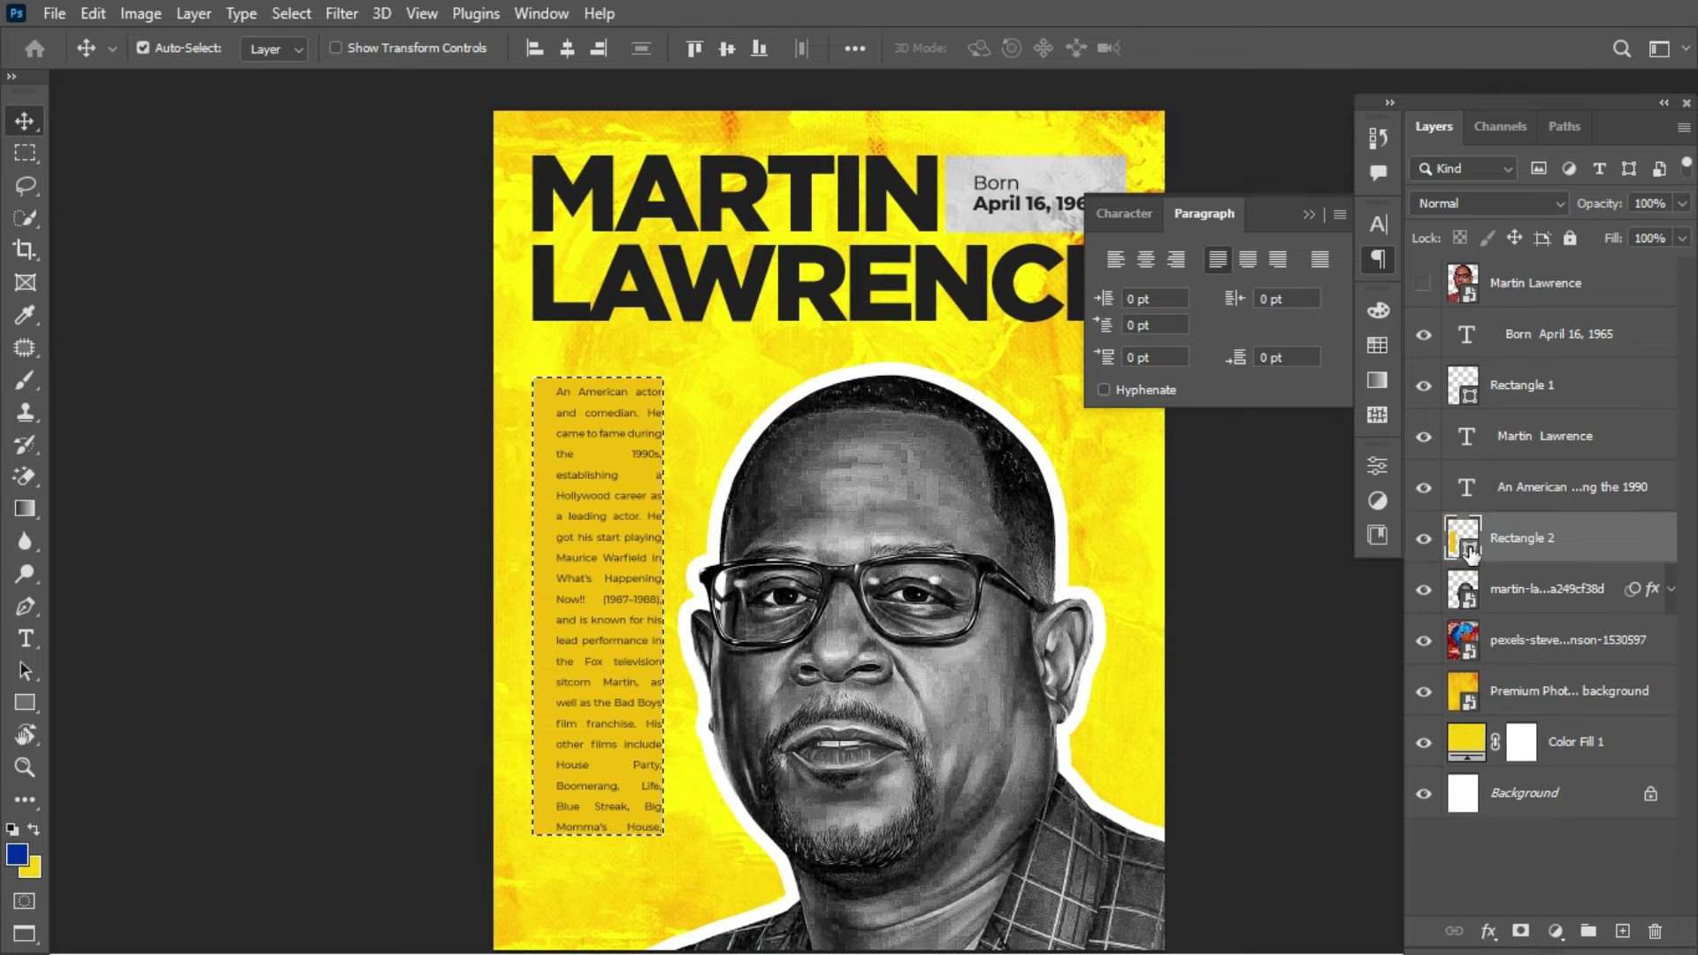
left_click(1539, 486)
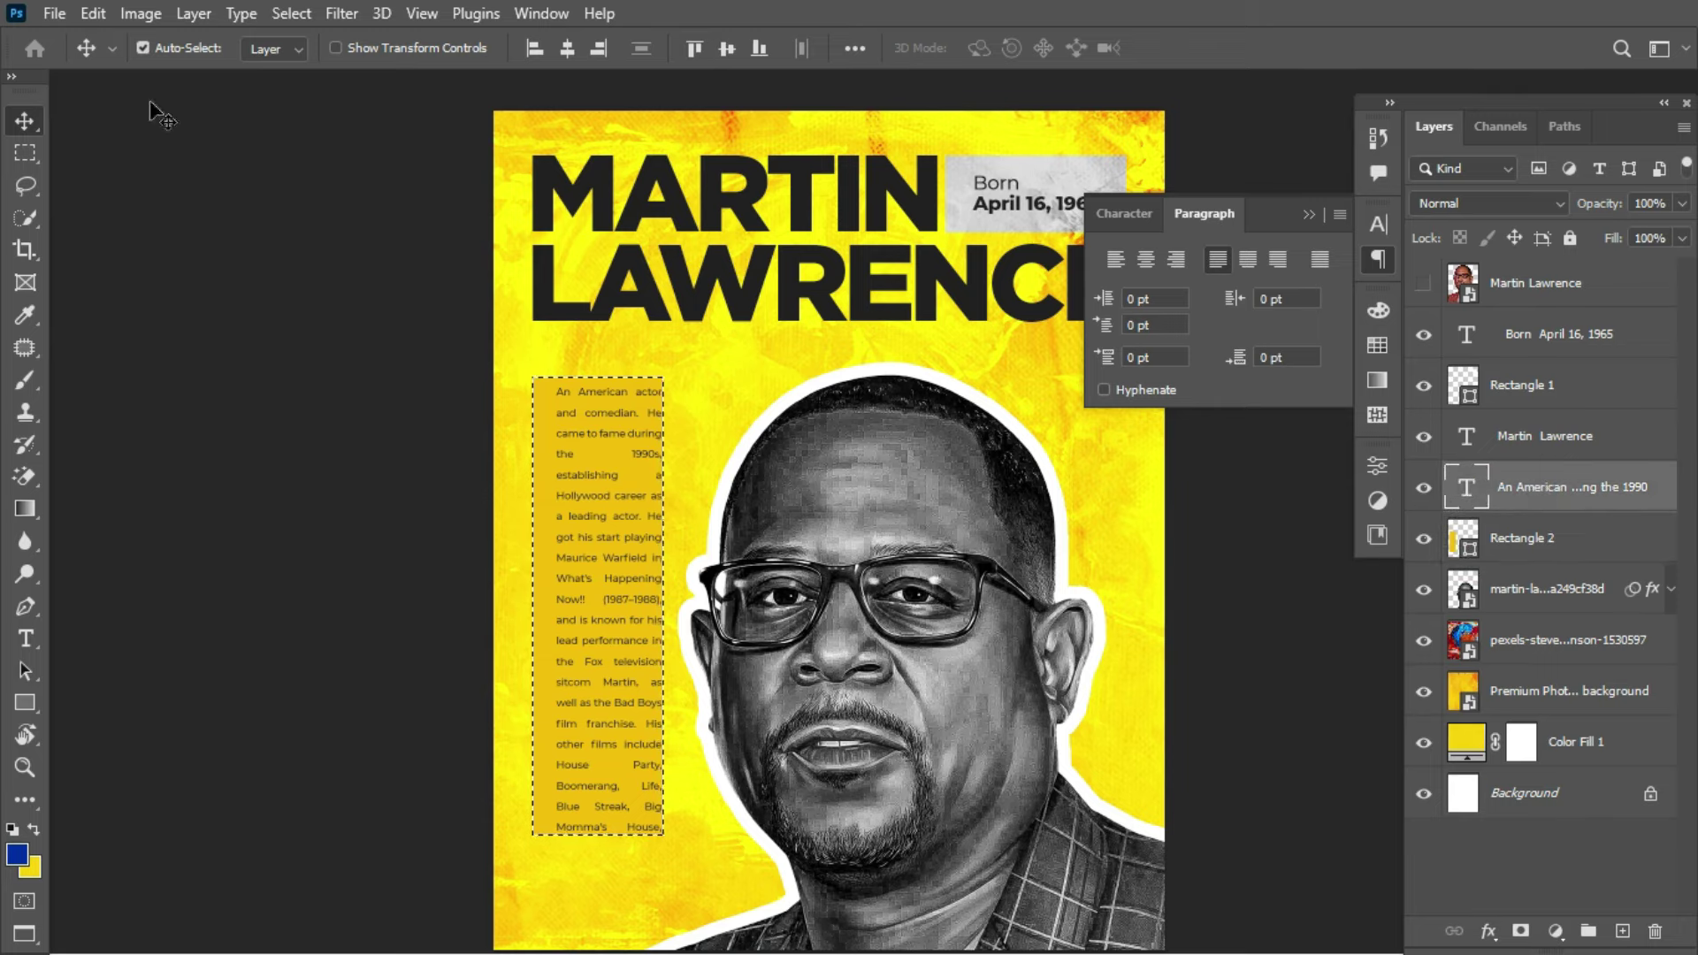
left_click(566, 46)
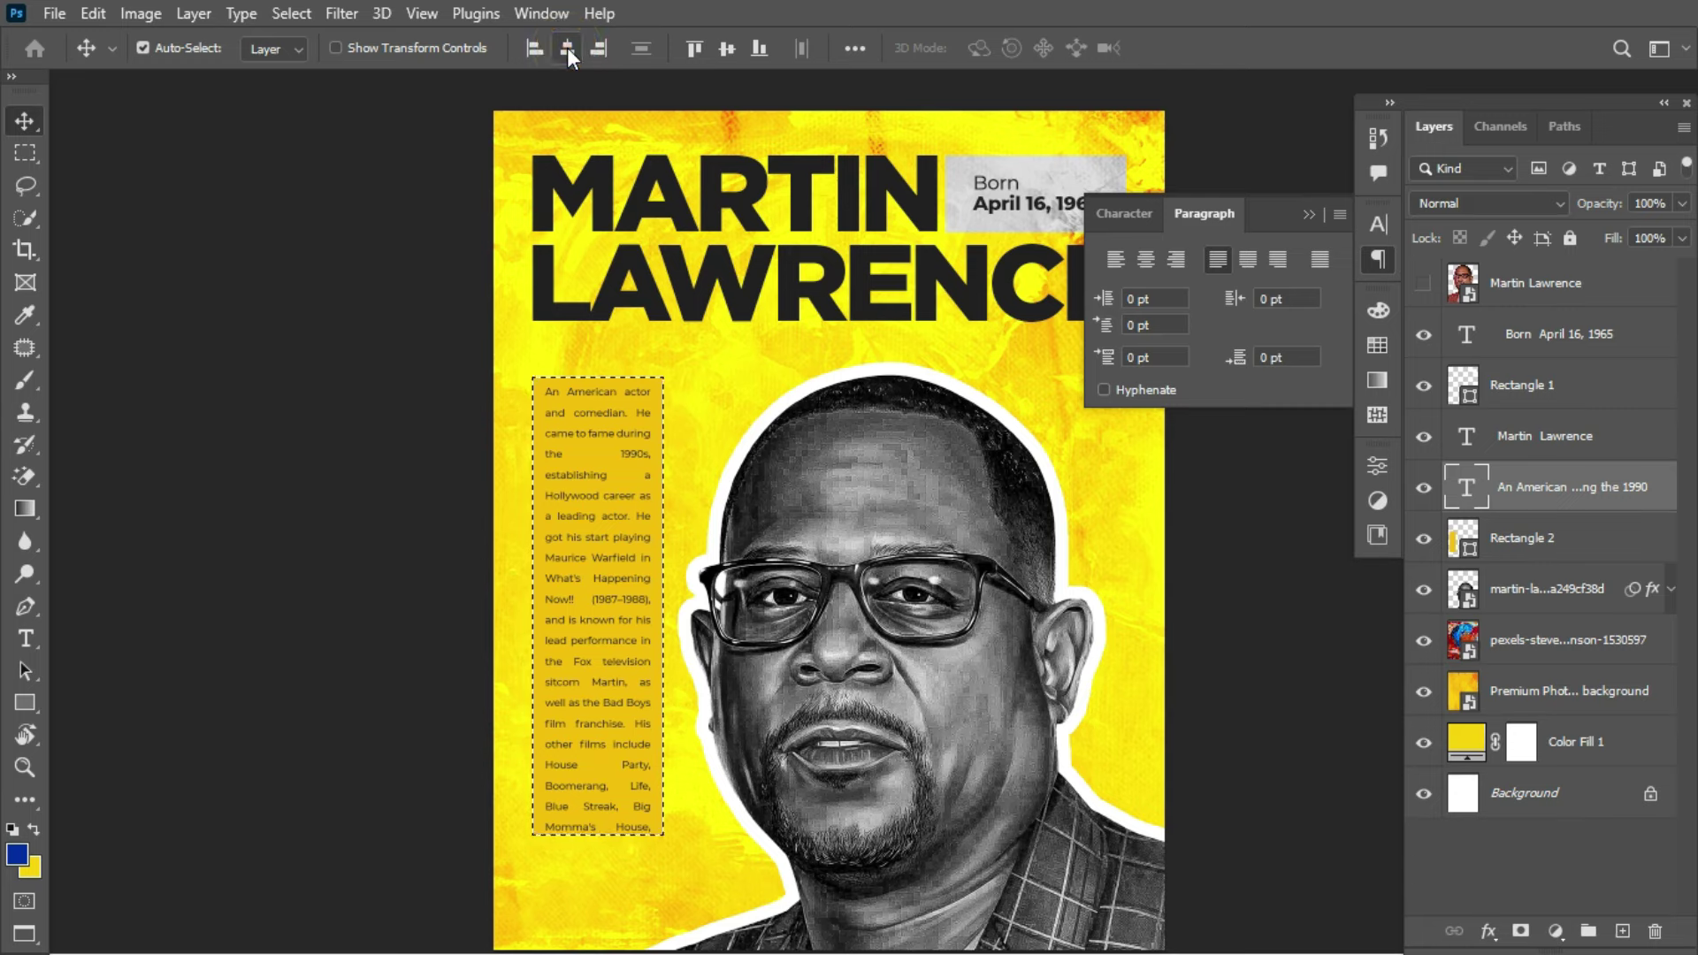
key("ctrl+d")
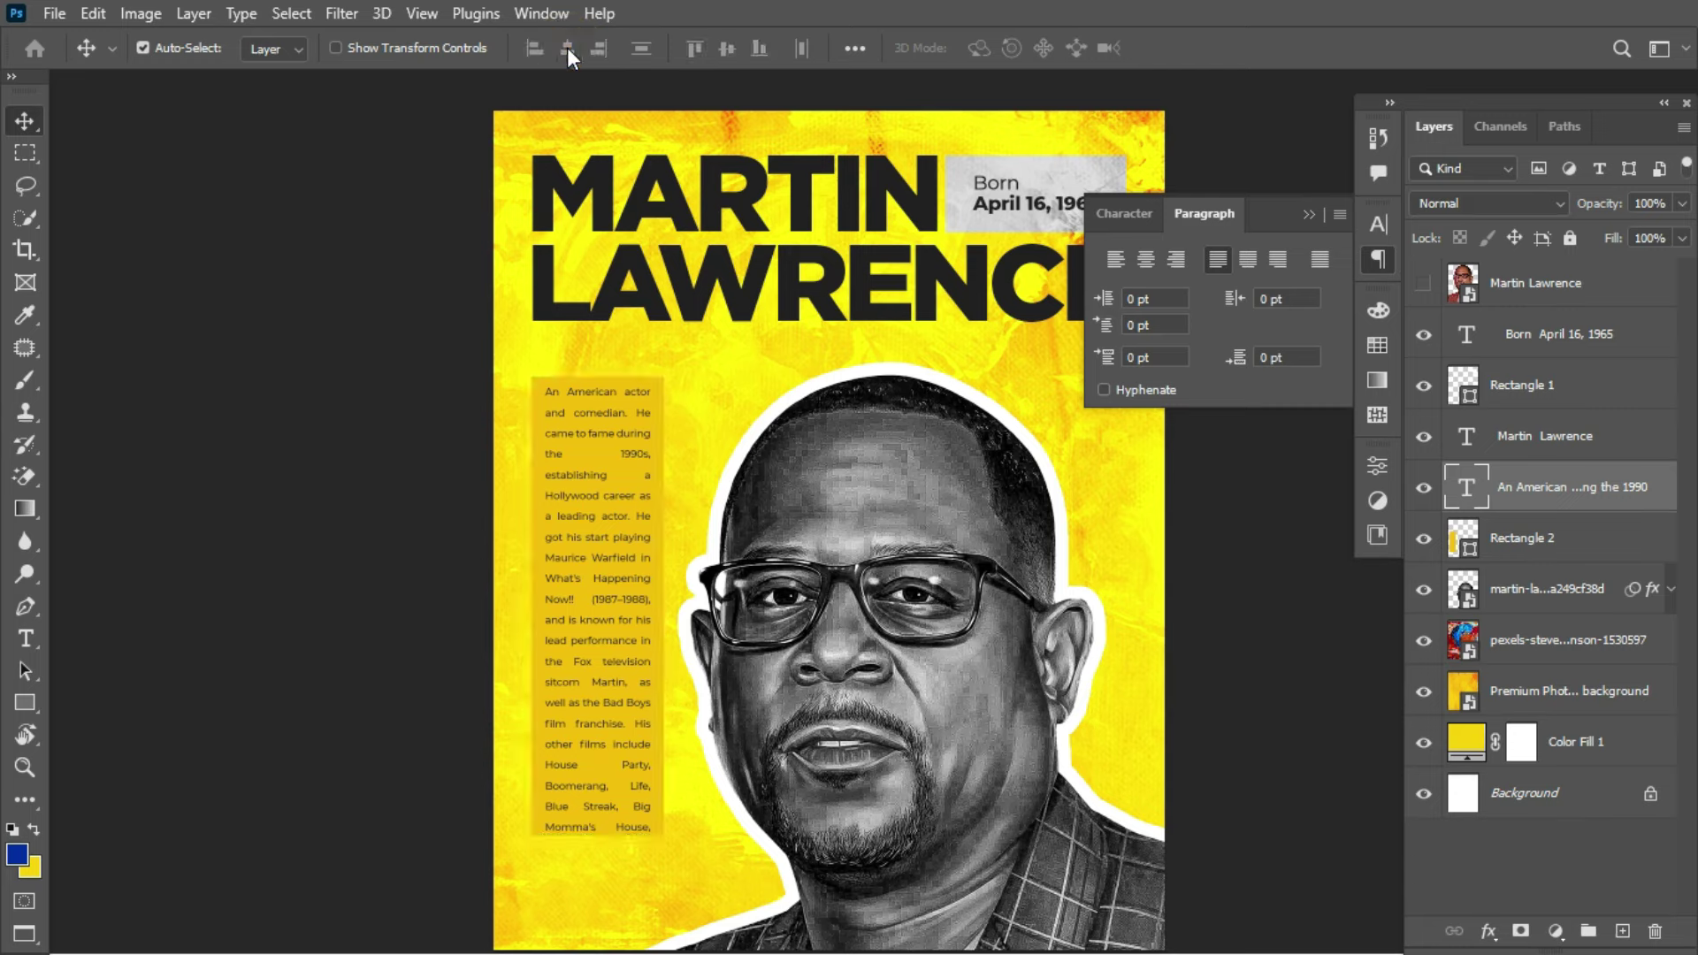
Step: Scale the biography text box down slightly around its center, bringing the type to about 3.82 pt
key("ctrl+t")
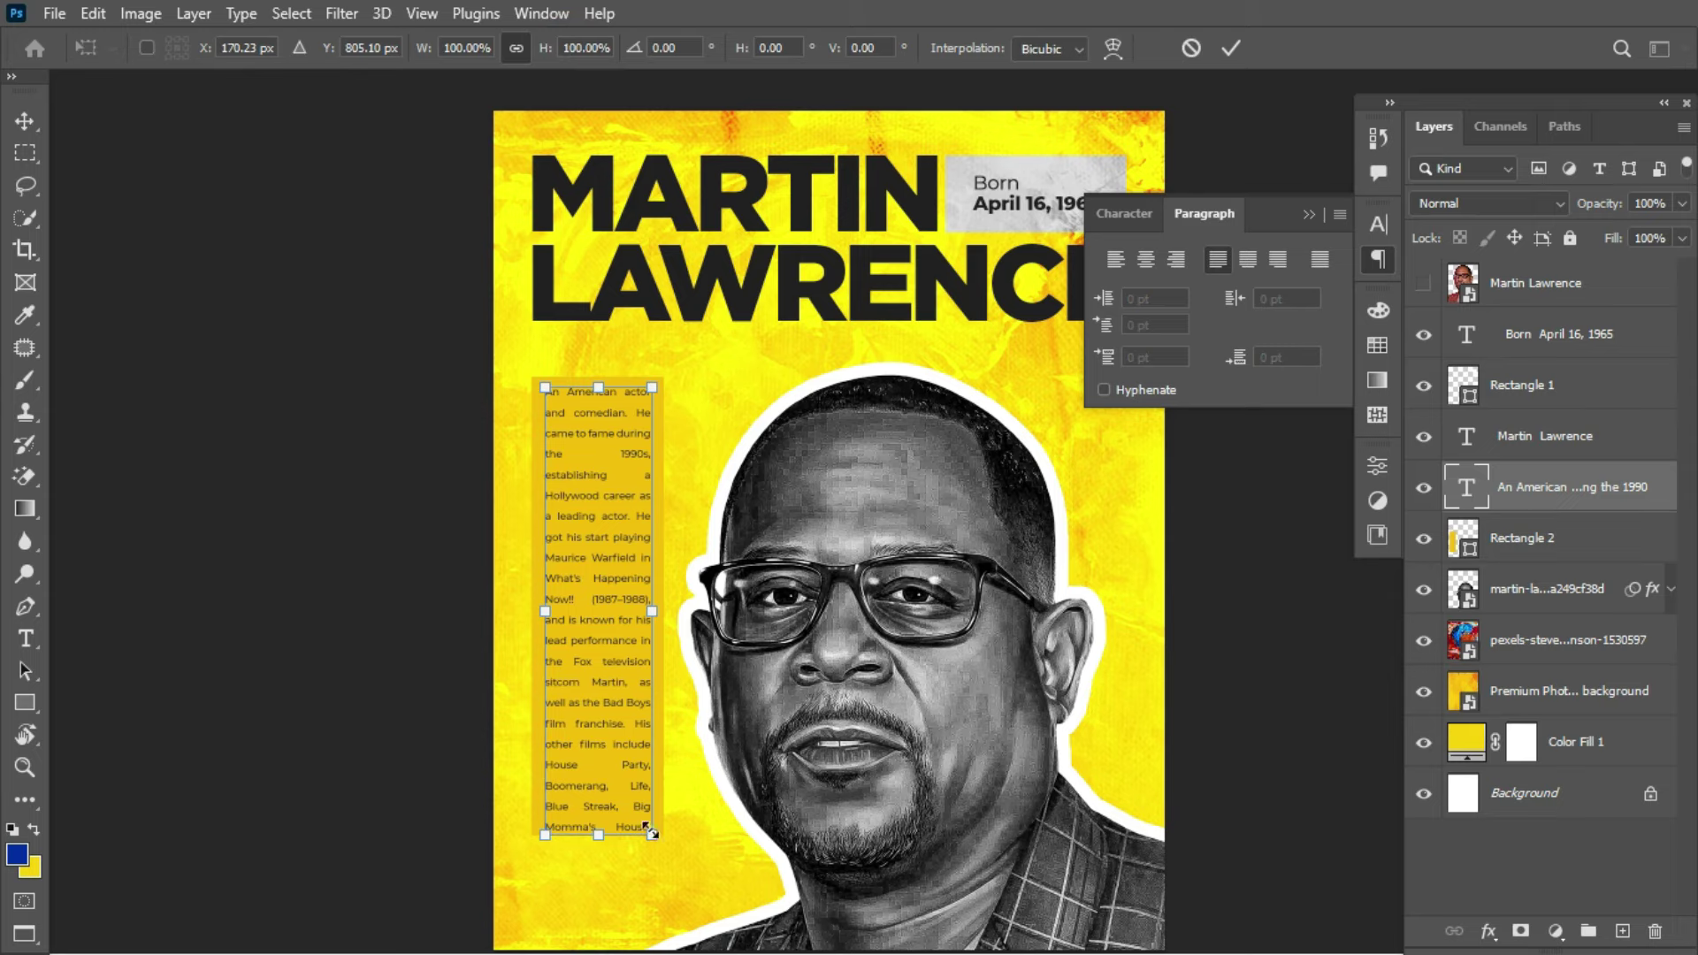
left_click_drag(645, 828, 644, 825)
key("Return")
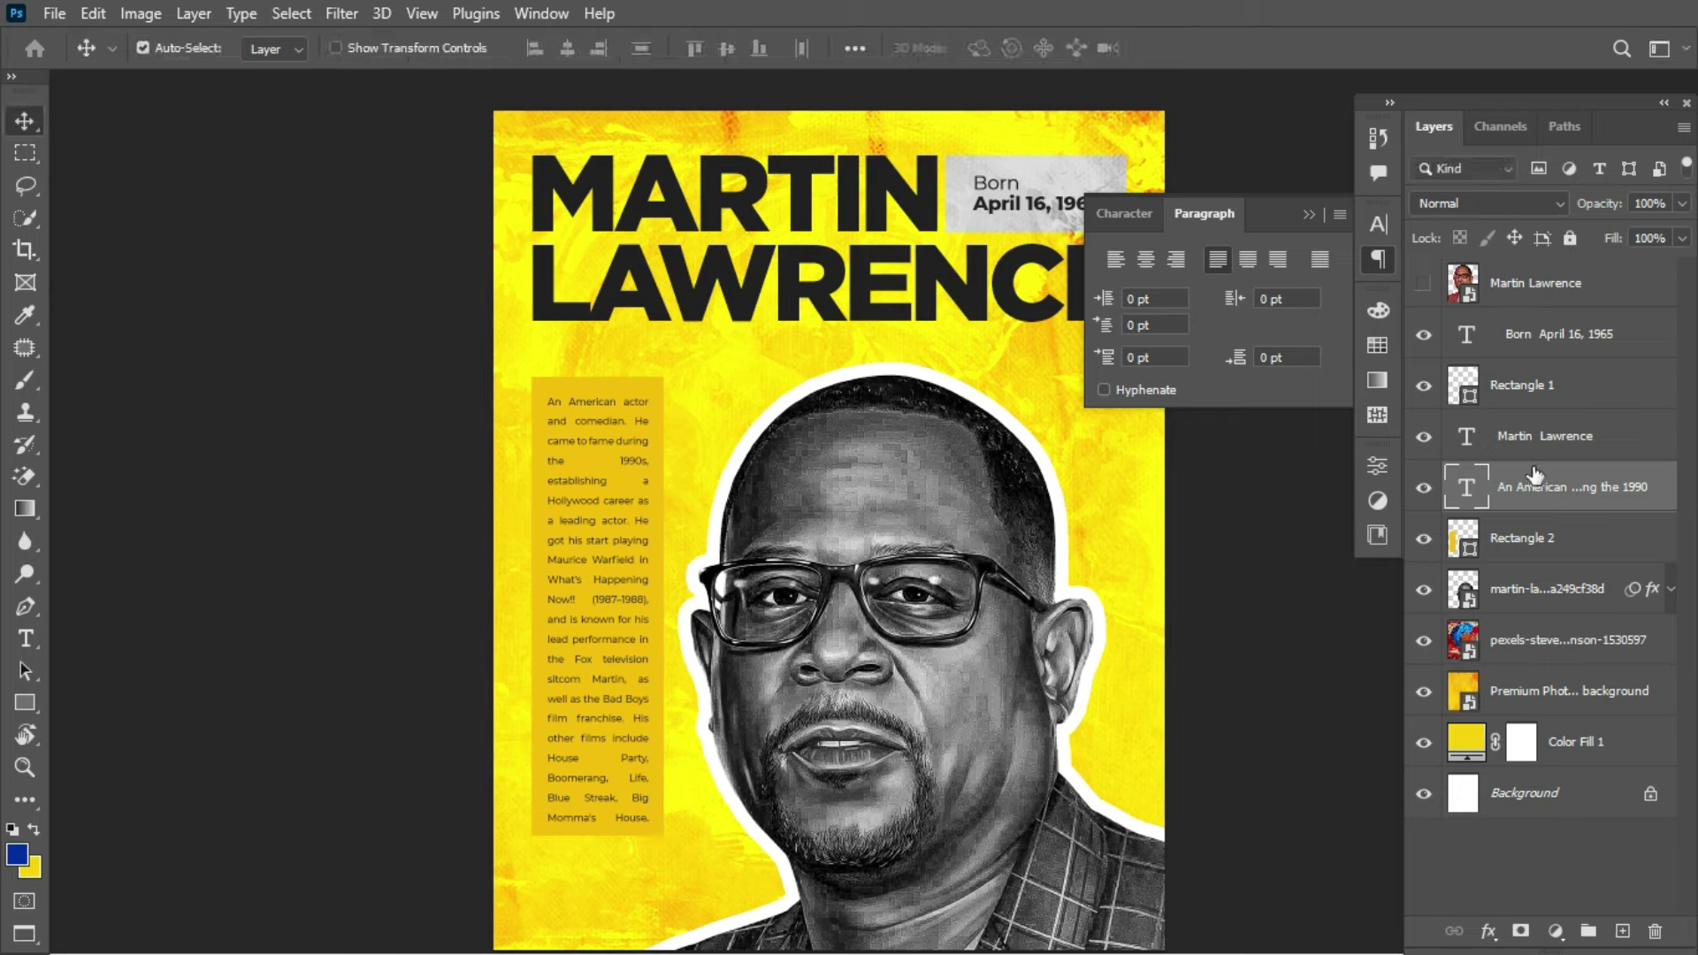
Step: Set the biography text's leading to 6 pt and keep its layer opacity at 100%
left_click(1382, 230)
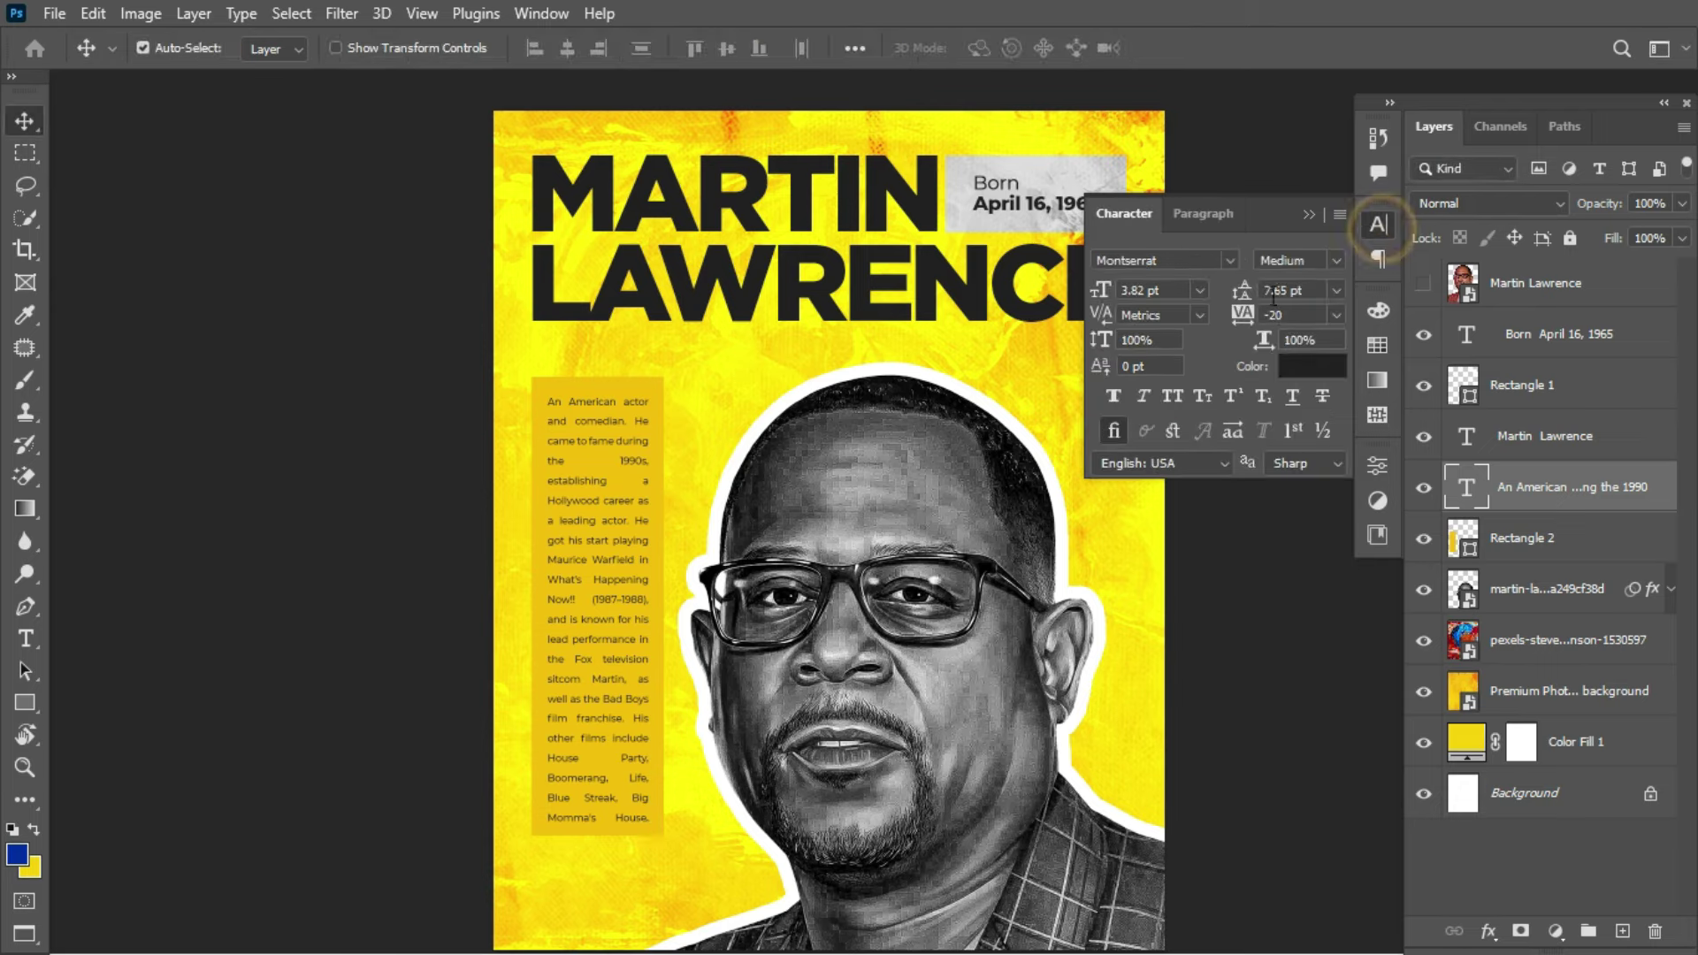
left_click(1243, 297)
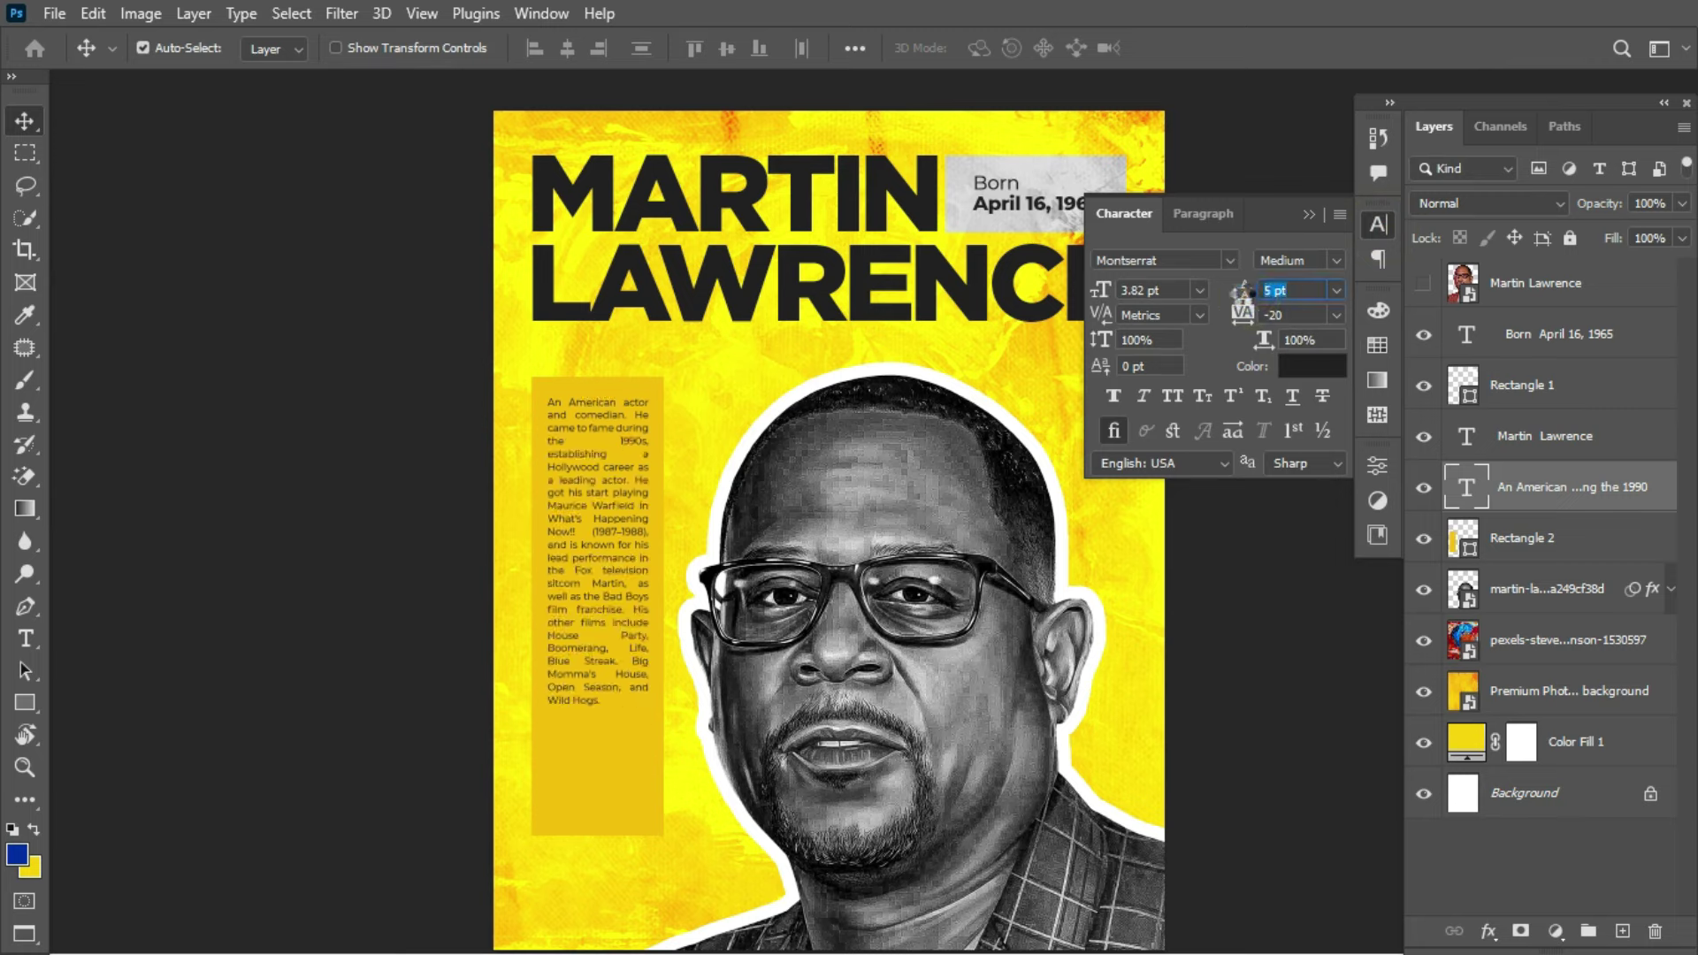
key("Return")
key("6")
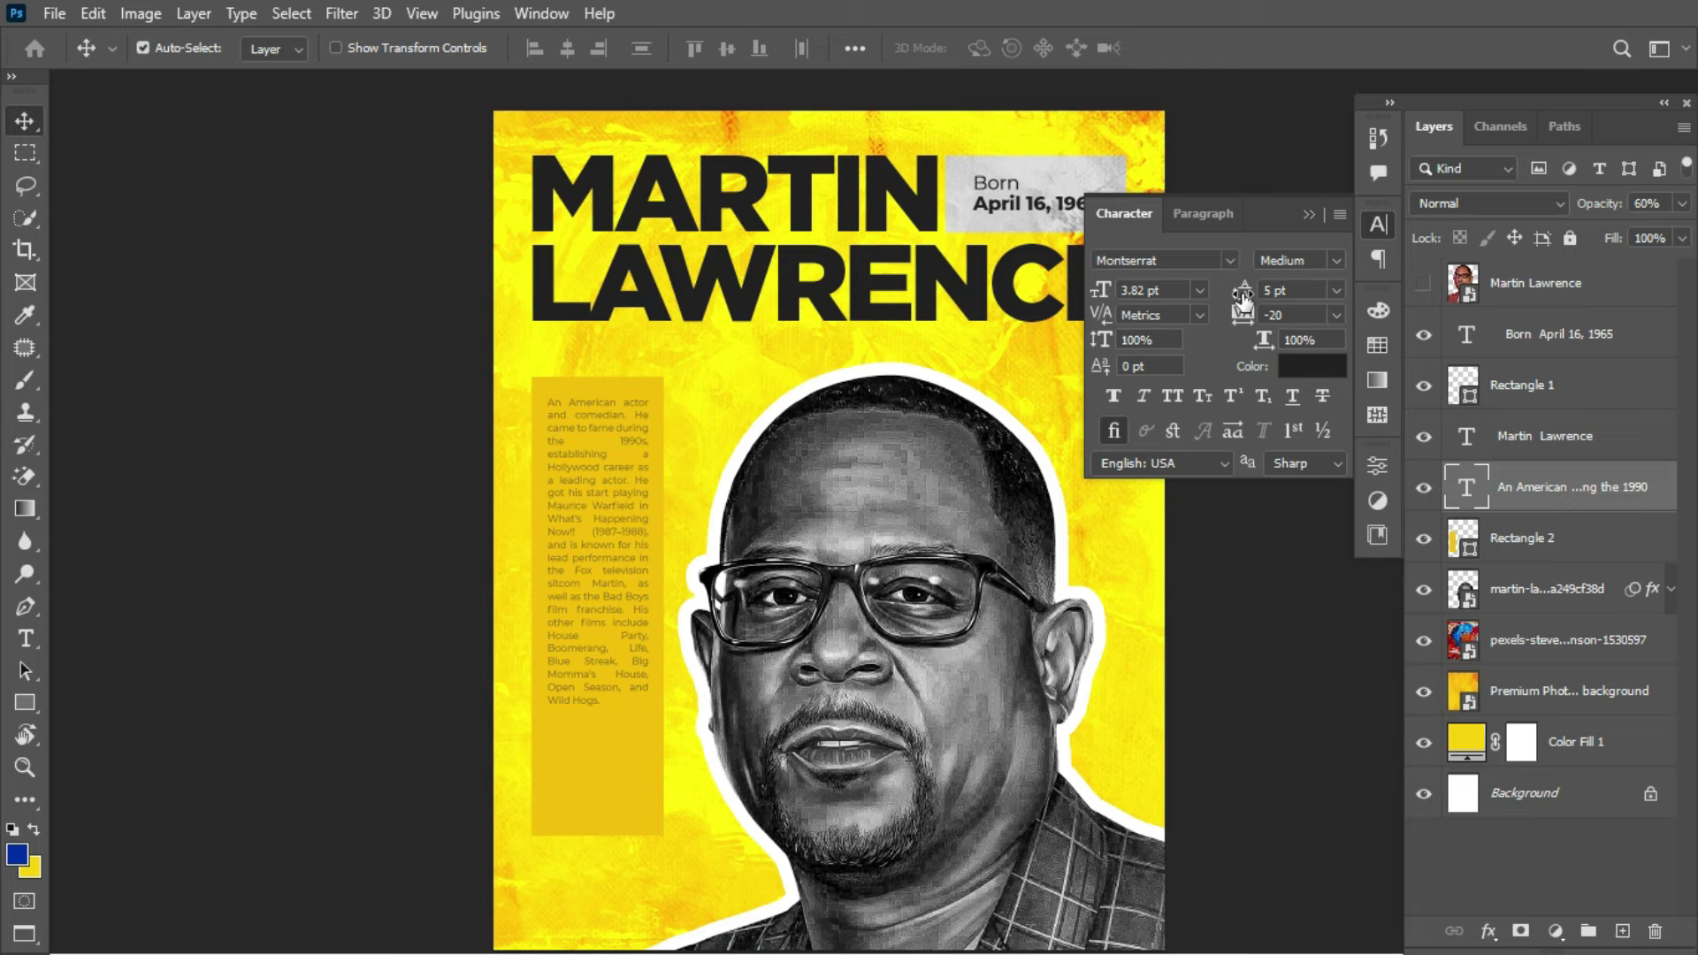
double_click(1282, 289)
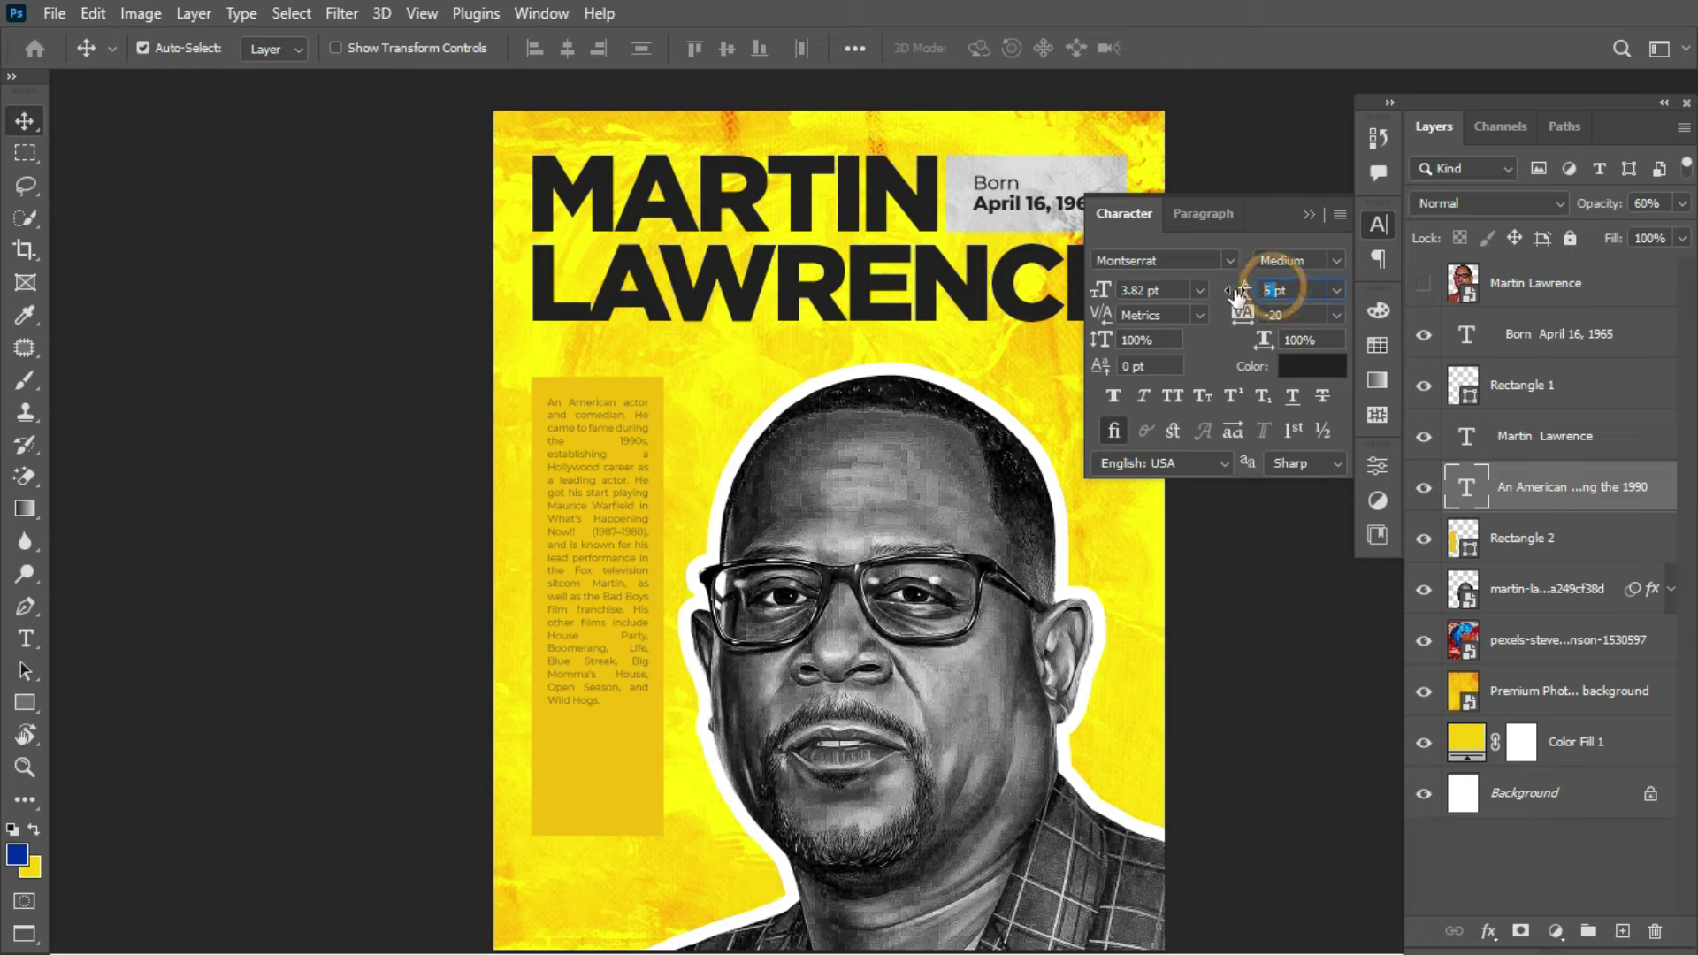
type("6pt")
key("Return")
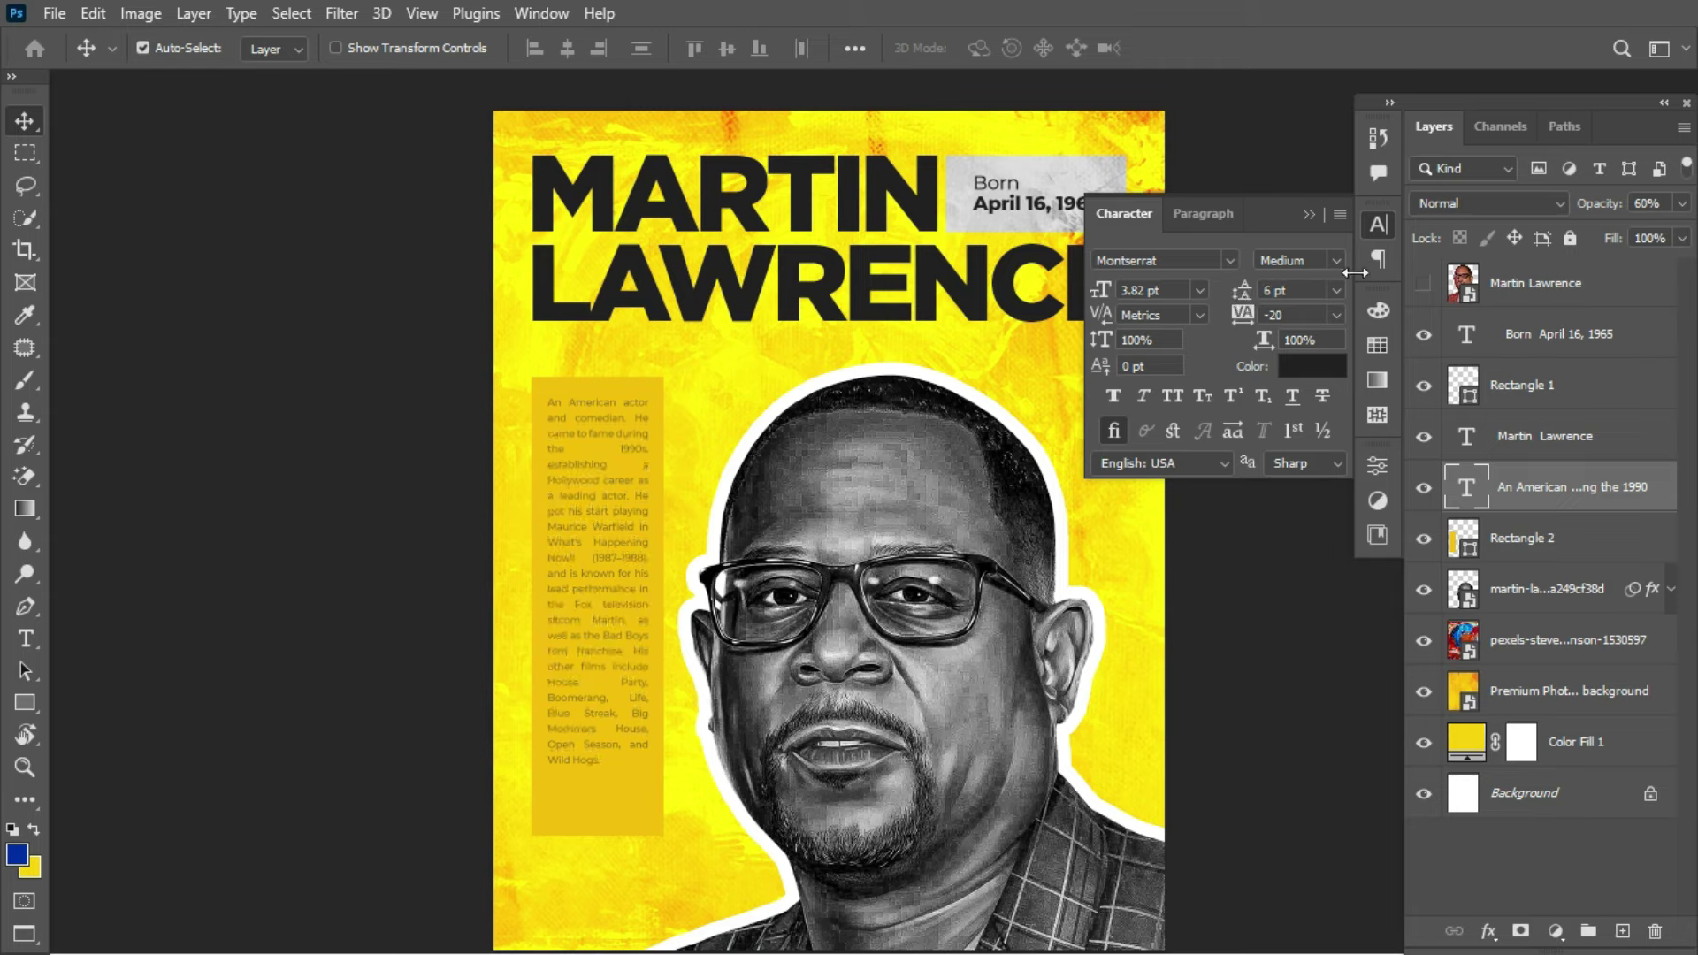
left_click_drag(1605, 205, 1687, 213)
left_click(1308, 215)
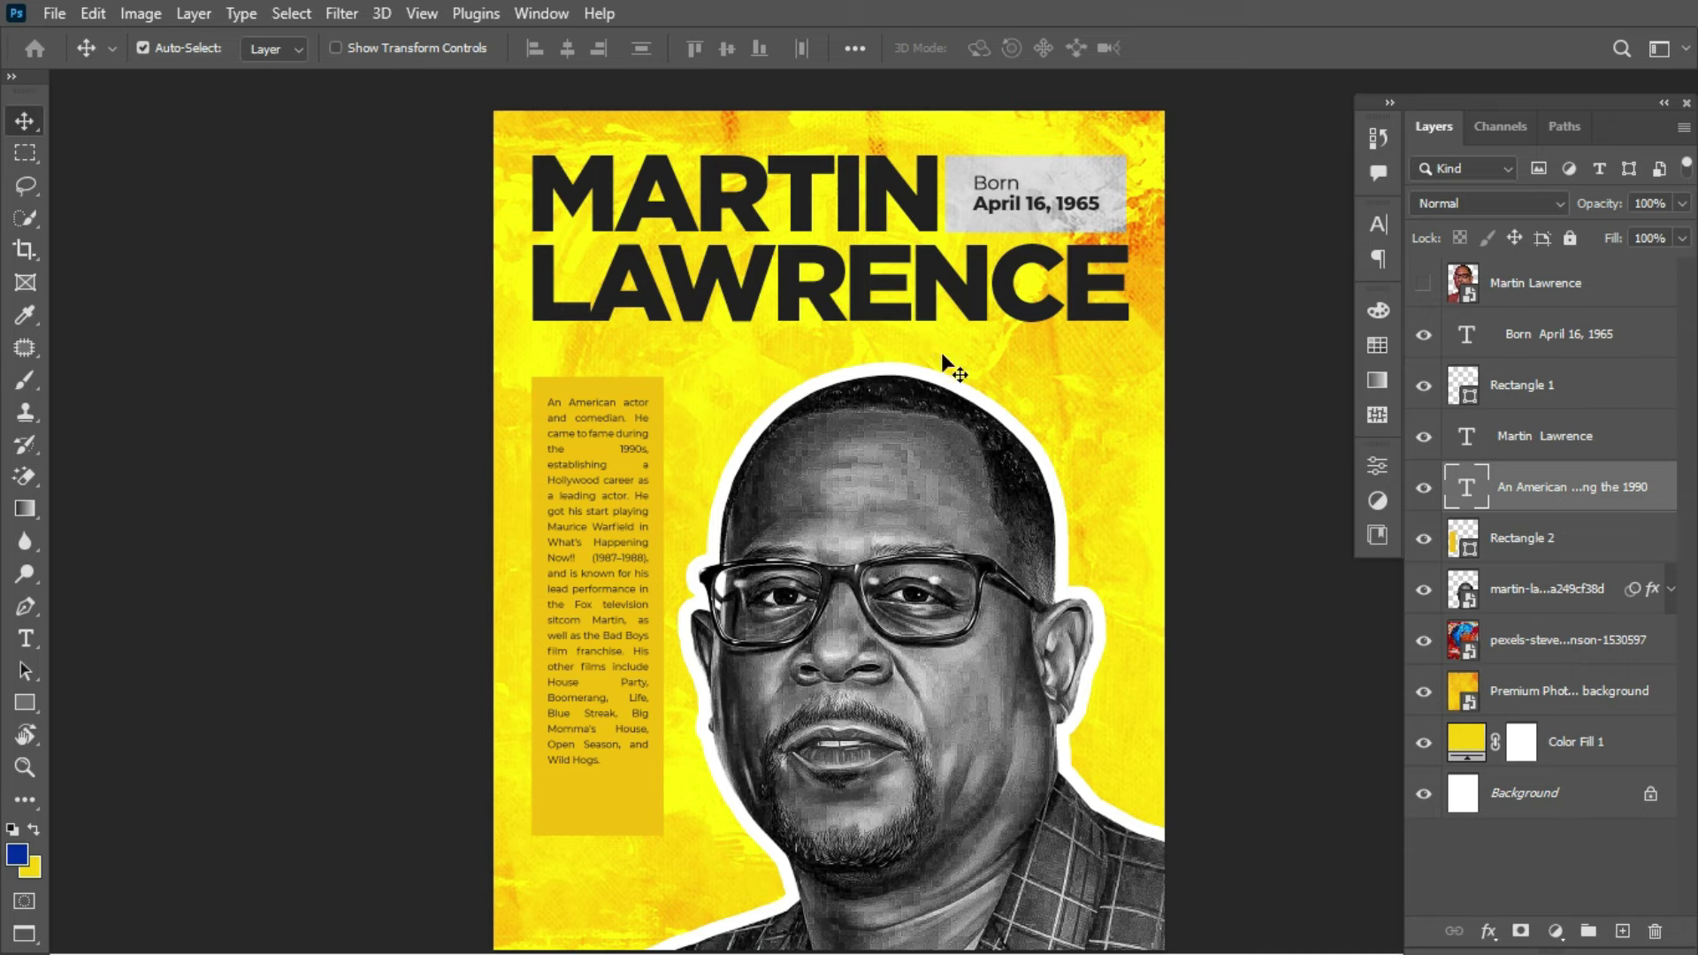
Step: Duplicate the MARTIN LAWRENCE headline and place the copy over the lower edge of the poster
scroll(941, 352, "down", 1)
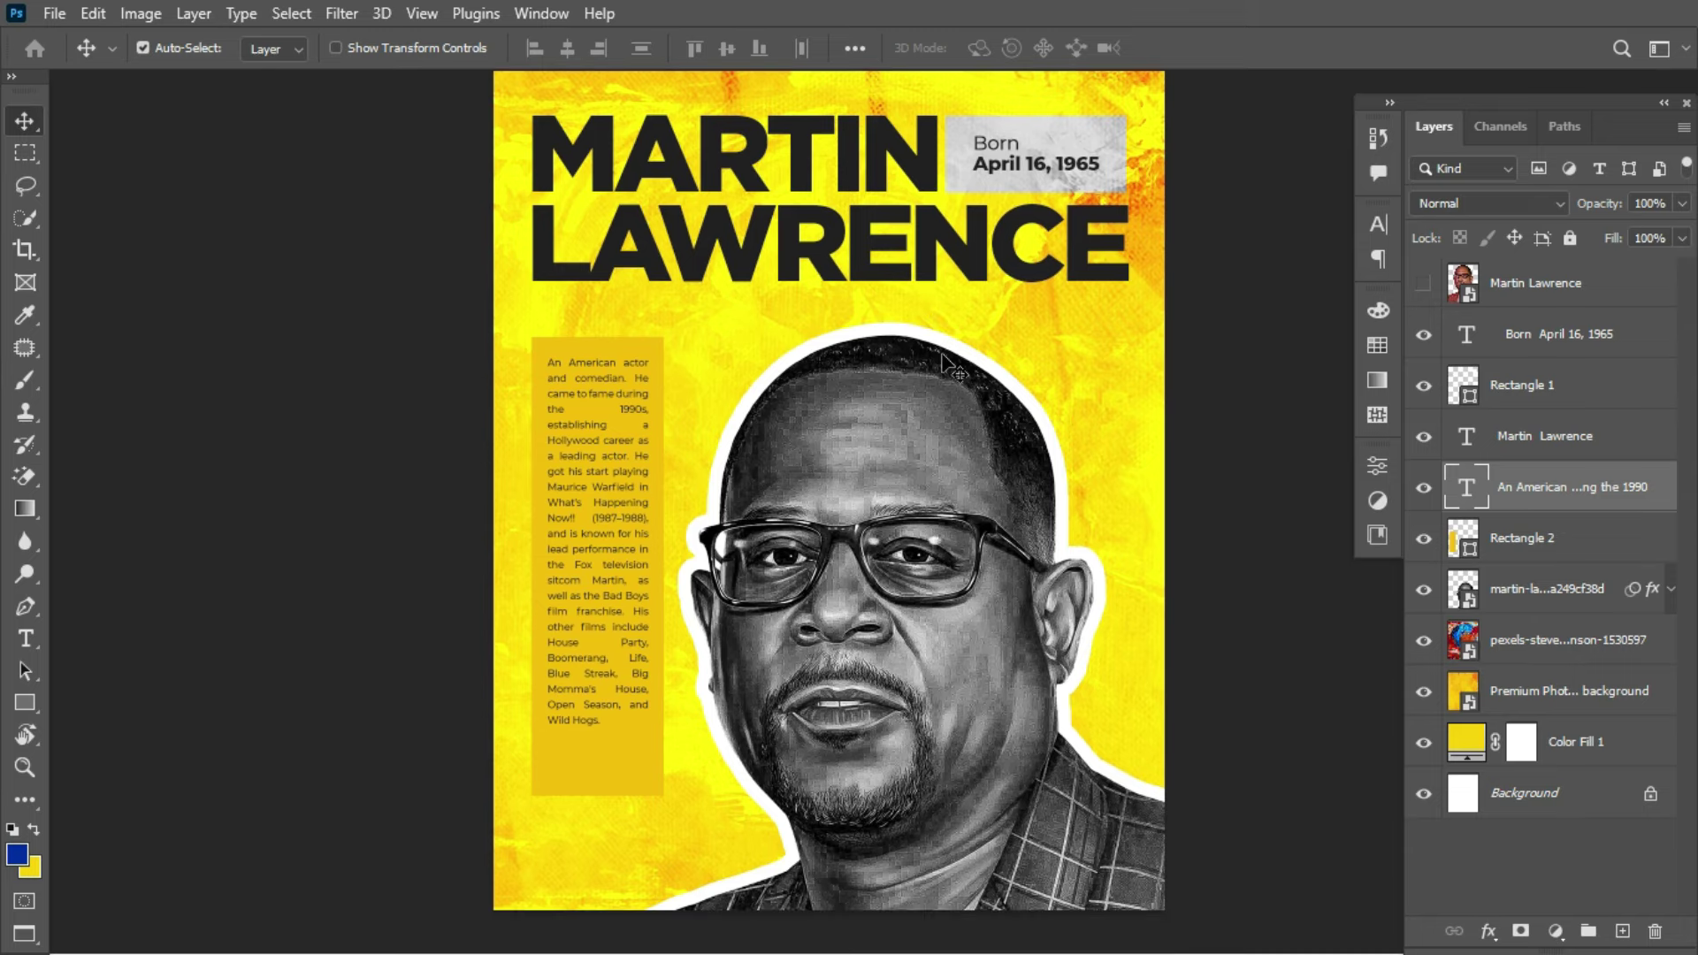
left_click(868, 237)
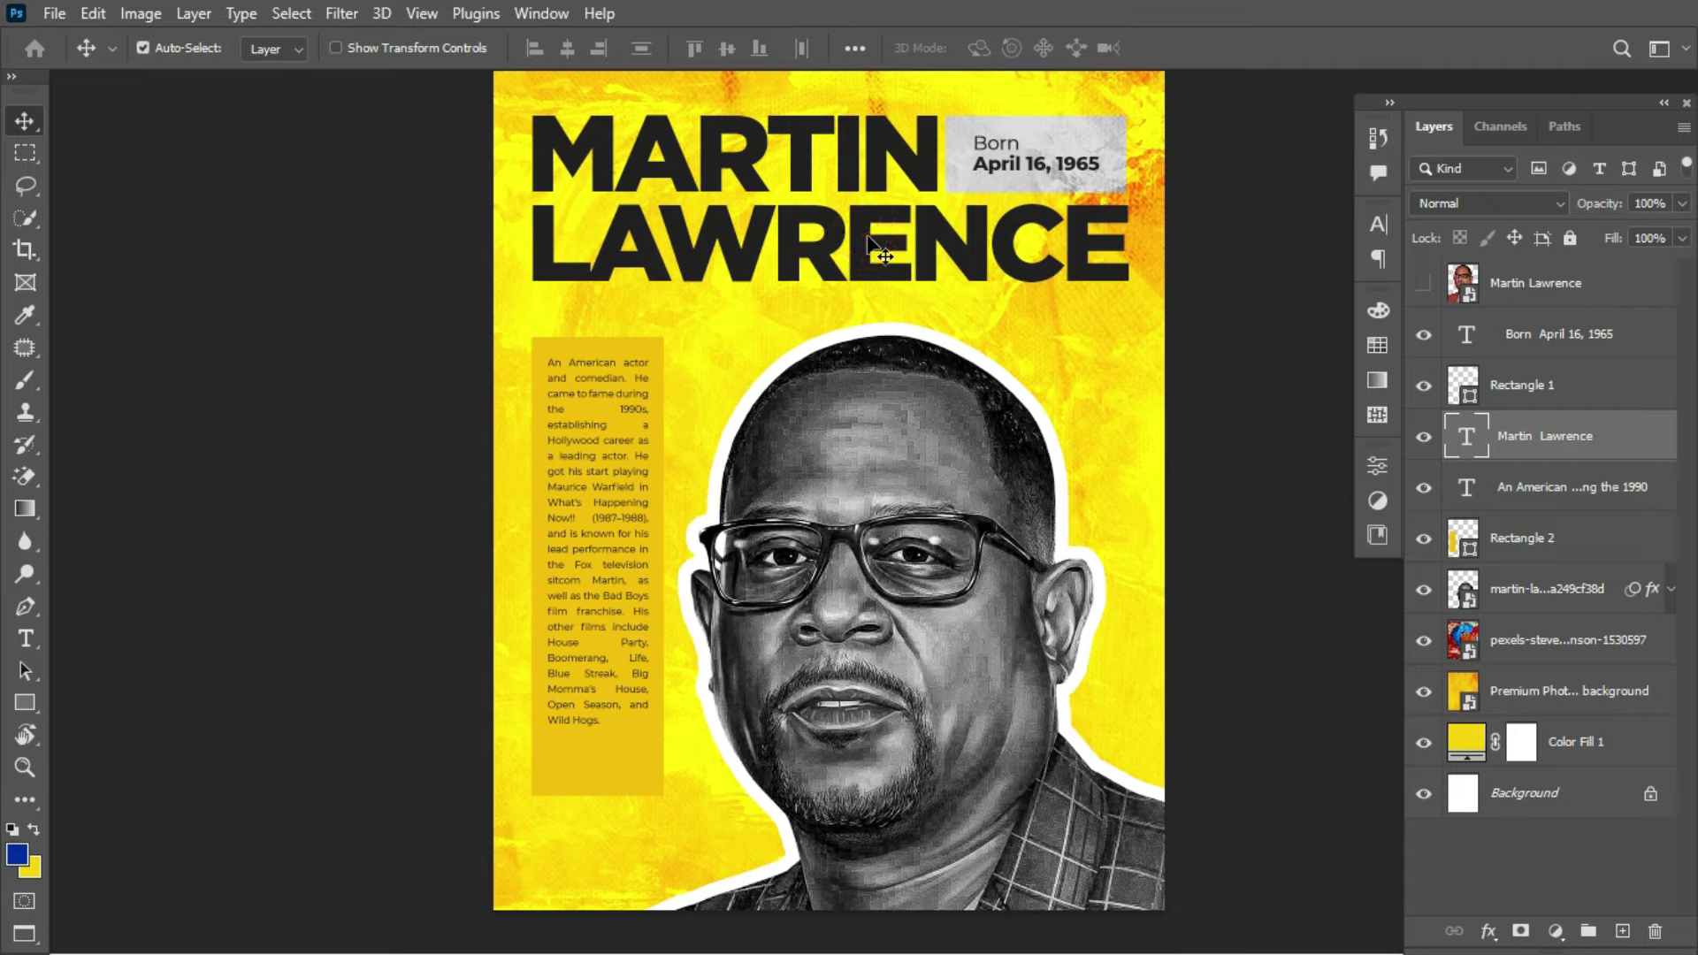
left_click_drag(868, 237, 861, 883)
left_click_drag(849, 790, 852, 831)
Step: Scale the headline copy to about 171% and align its left edge with the canvas, leaving MARTIN along the bottom edge
key("ctrl+t")
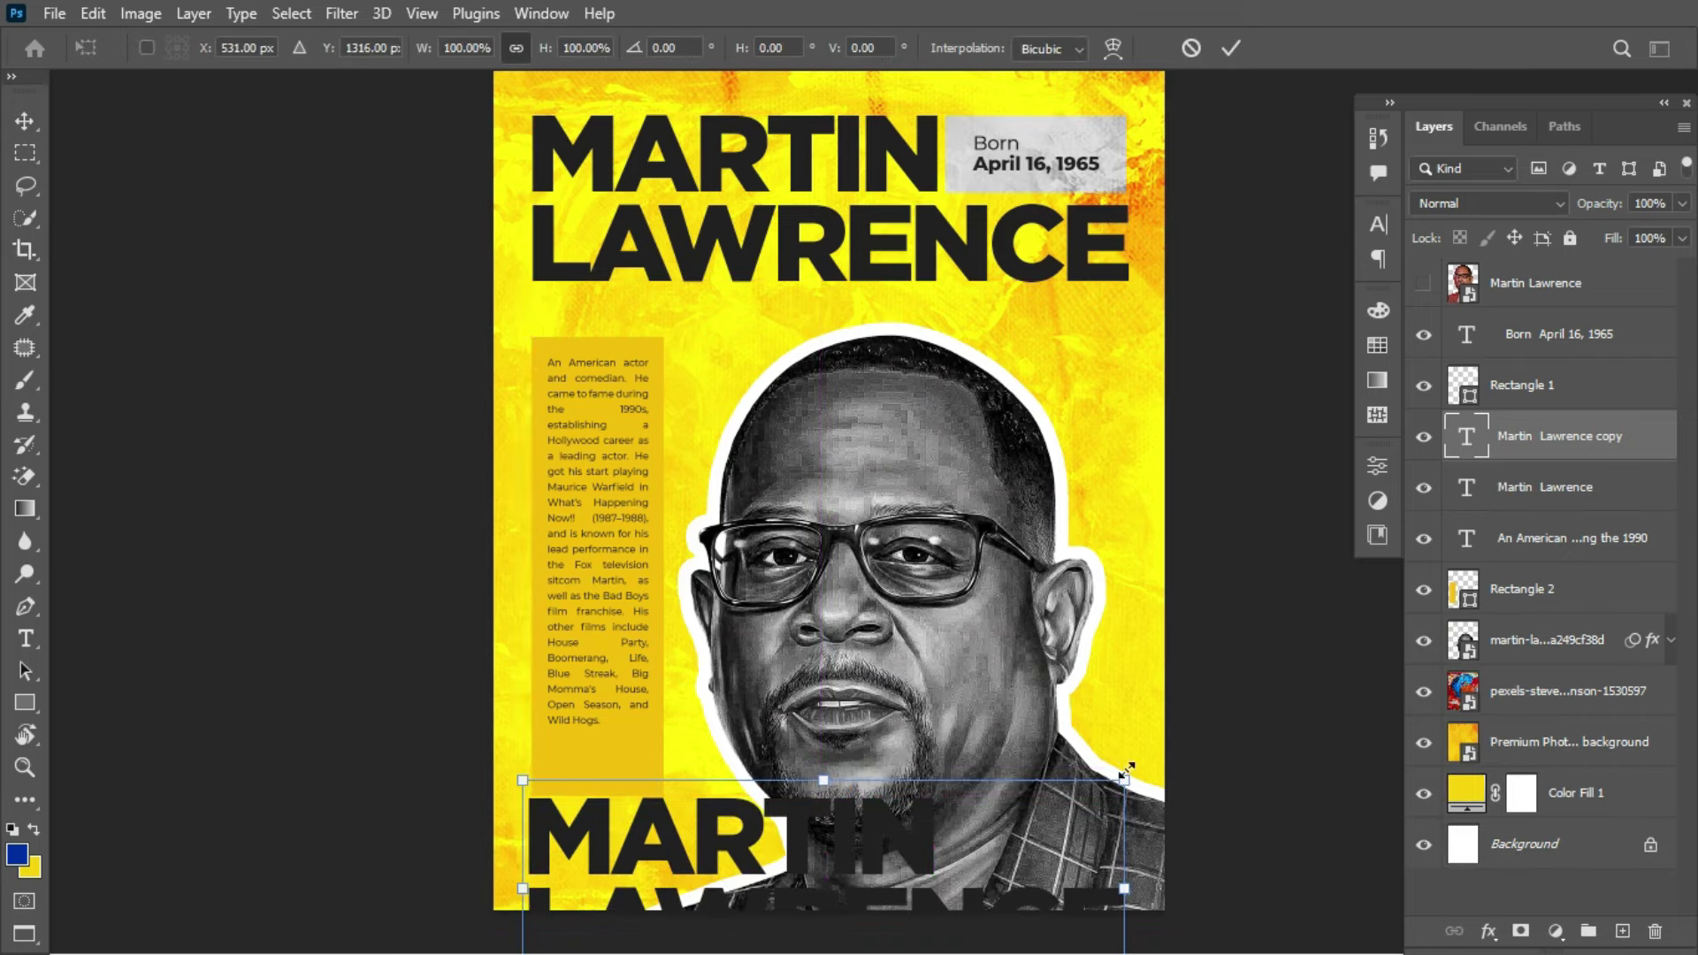
left_click_drag(1125, 777, 1344, 703)
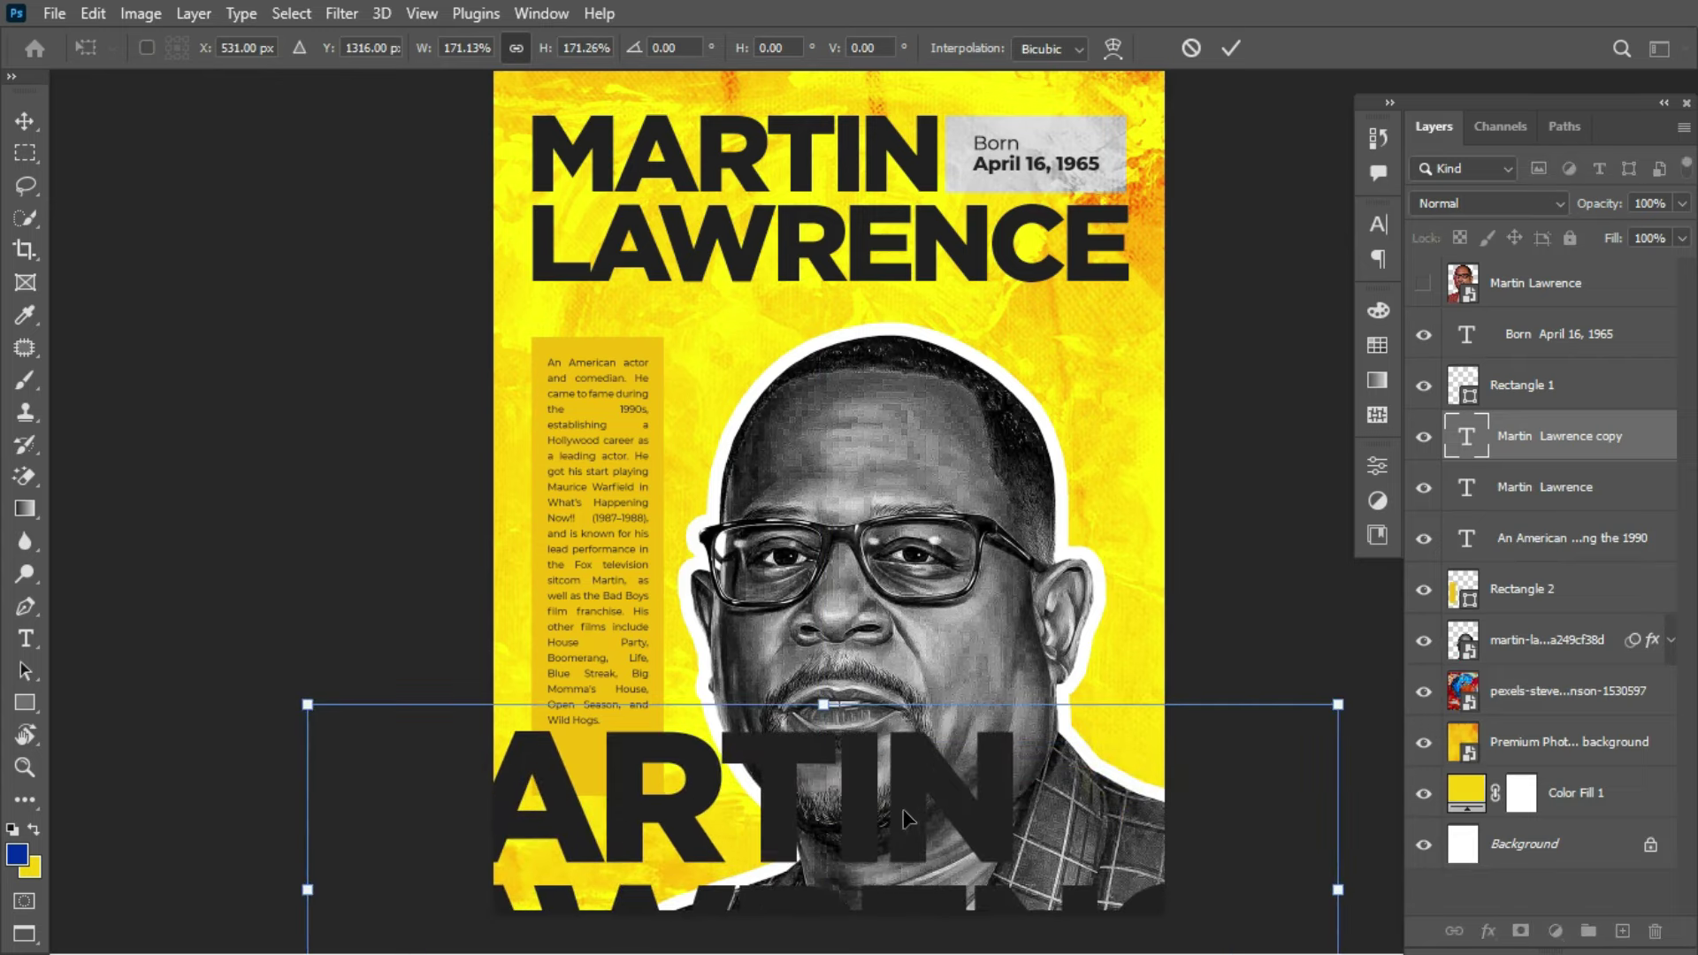
left_click_drag(914, 834, 1011, 883)
left_click_drag(1022, 884, 1066, 885)
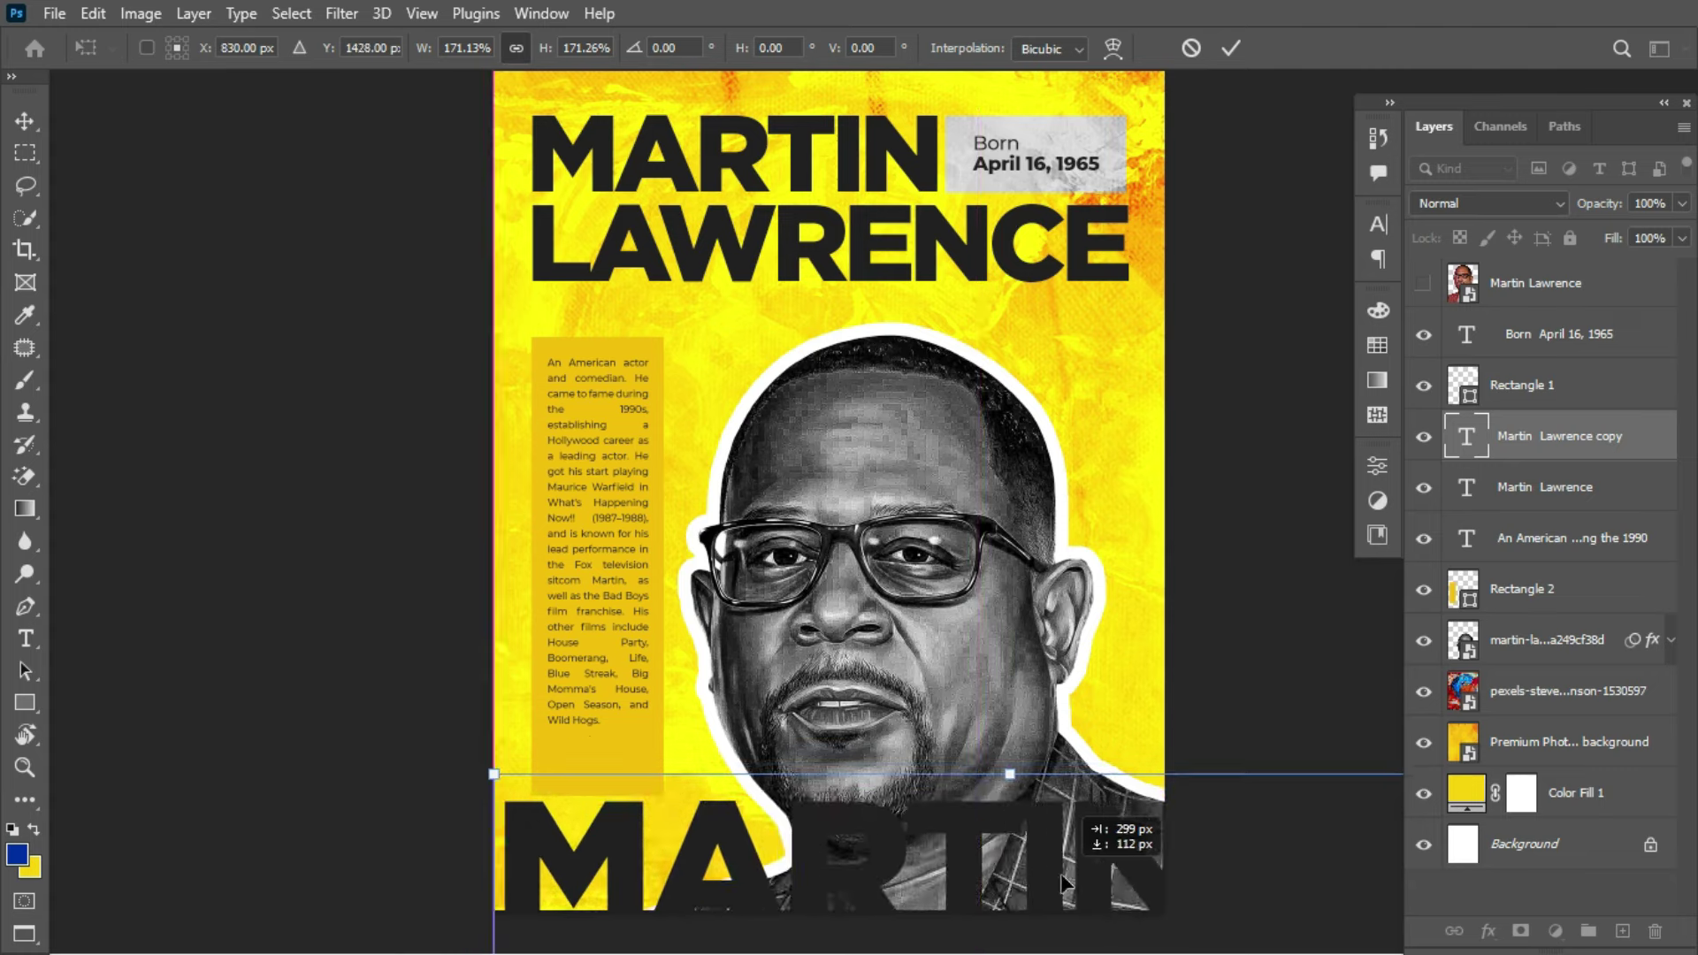
left_click(1239, 49)
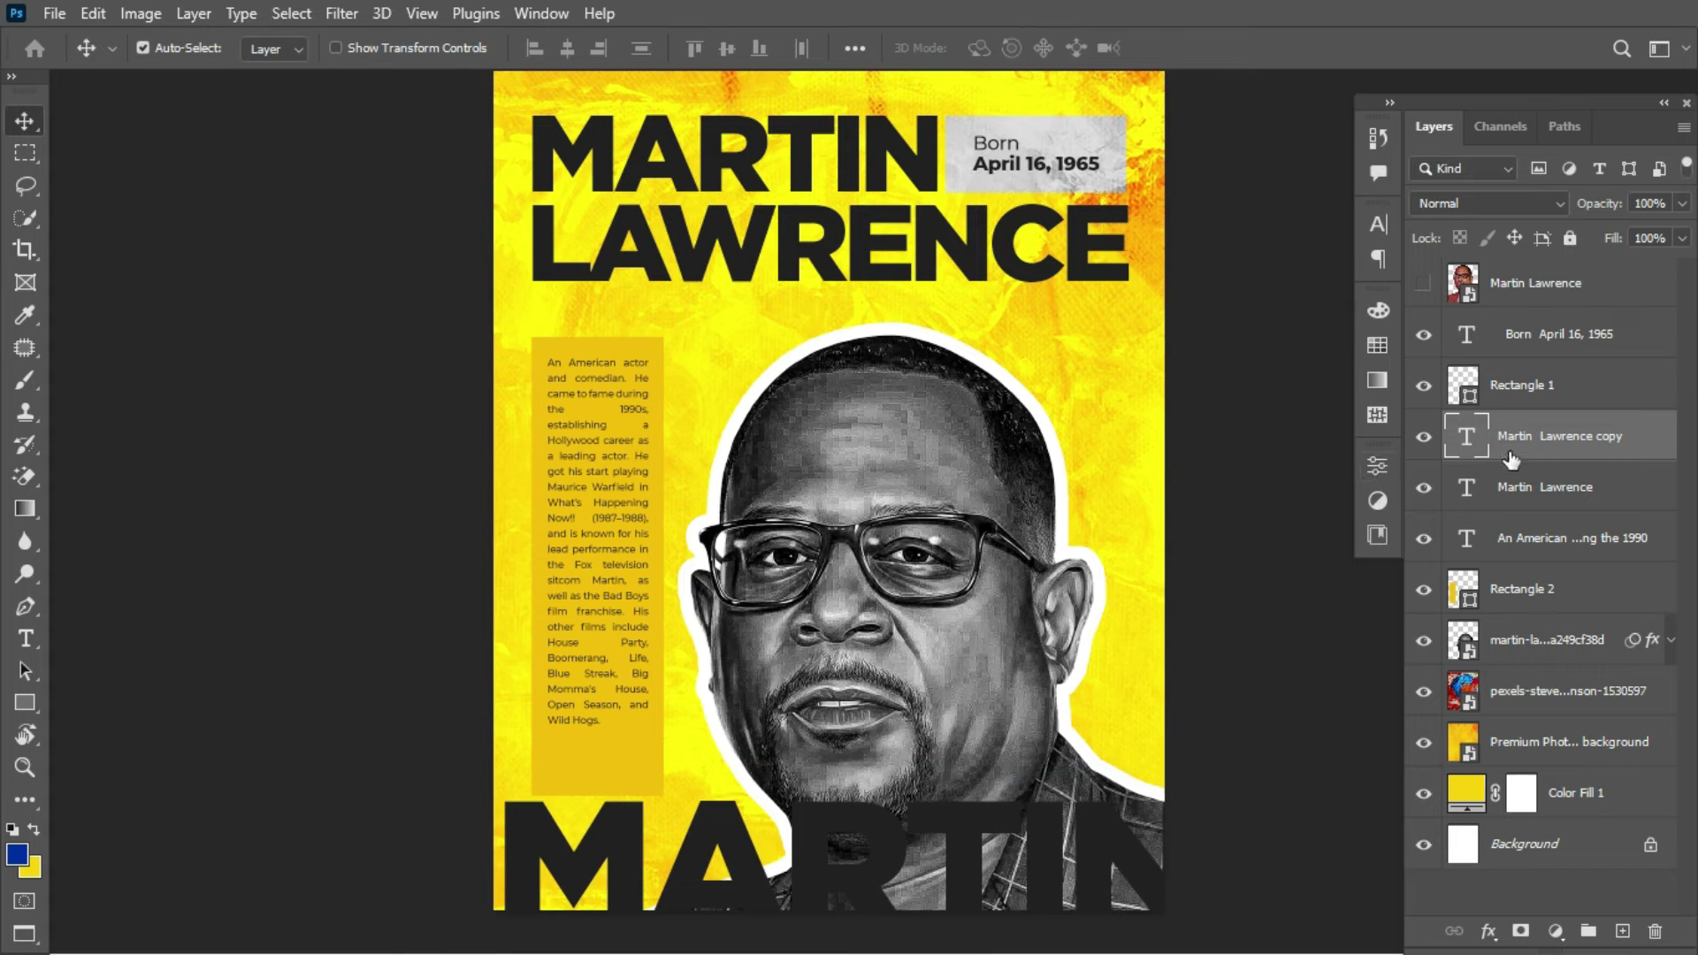
Step: Recolor the enlarged headline copy white and set its blend mode to Soft Light
left_click(1377, 225)
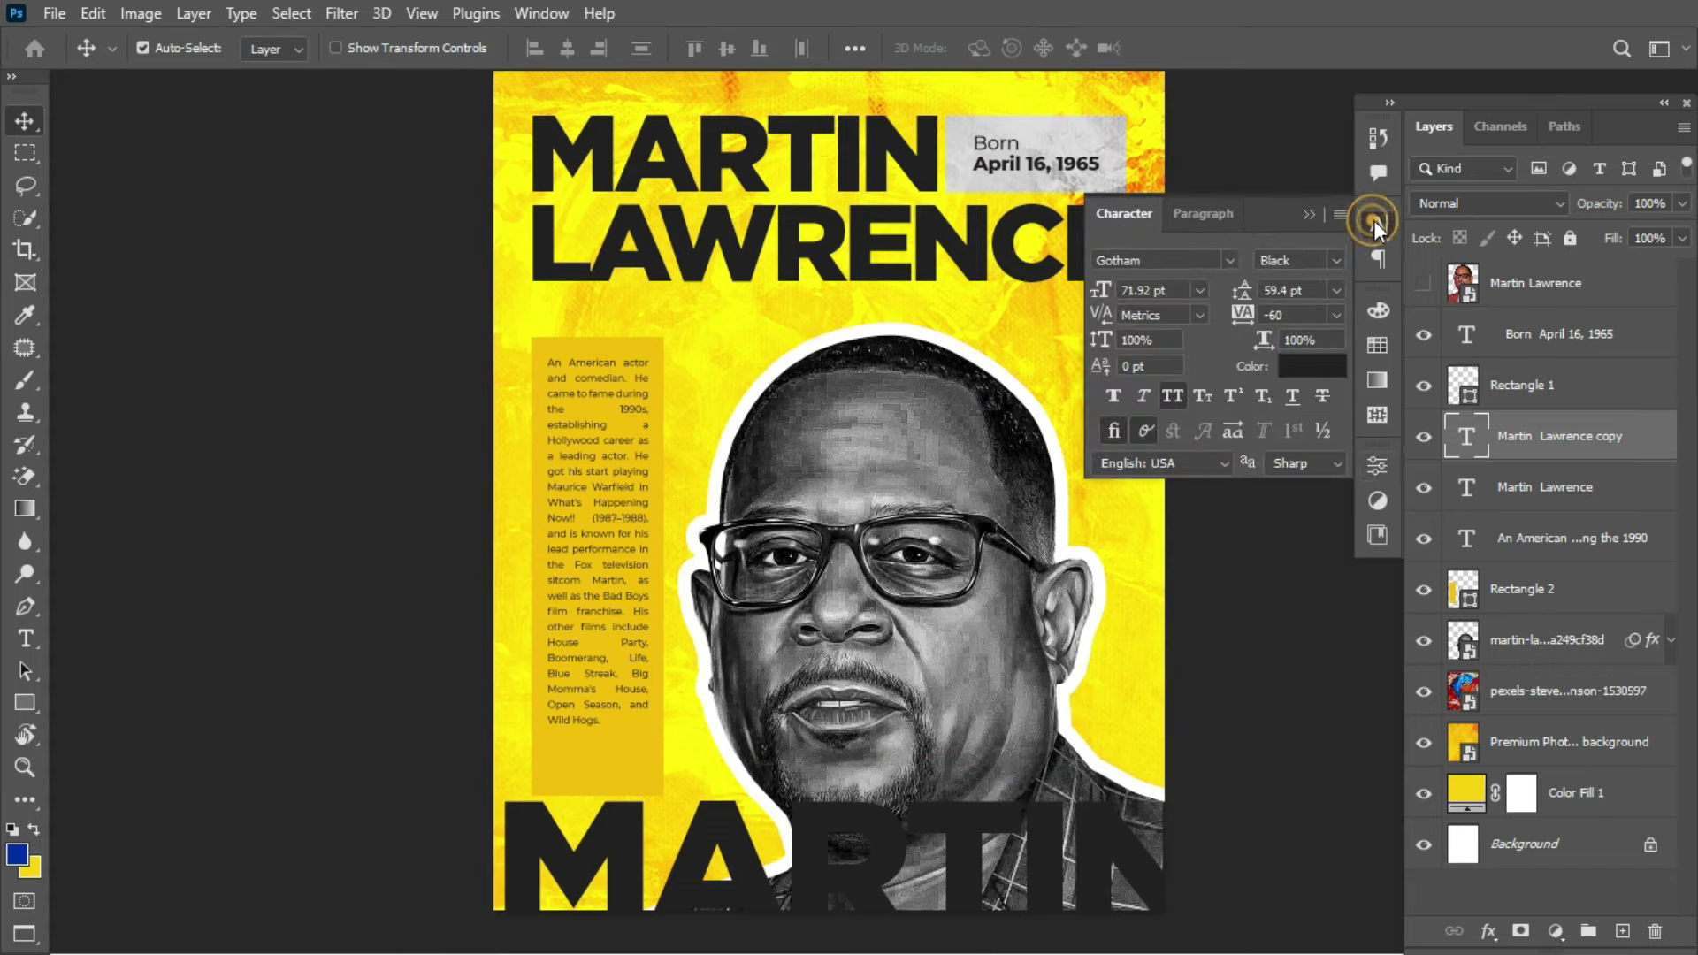
left_click(1306, 367)
left_click(1022, 445)
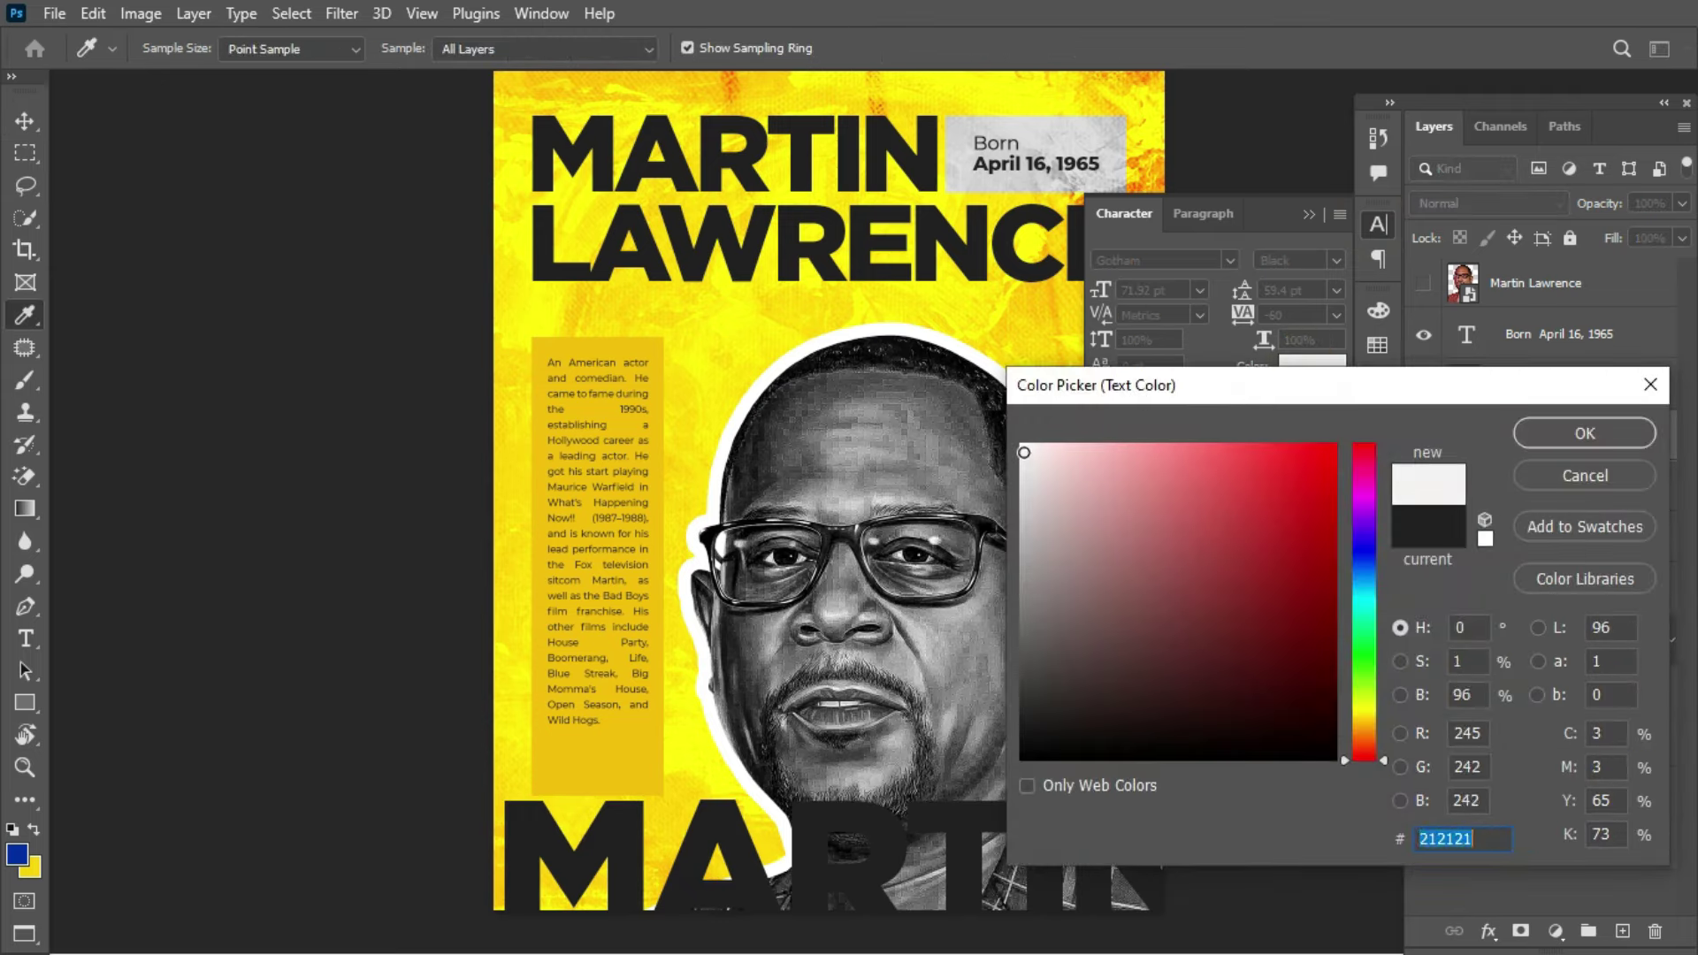
left_click(1584, 433)
key("v")
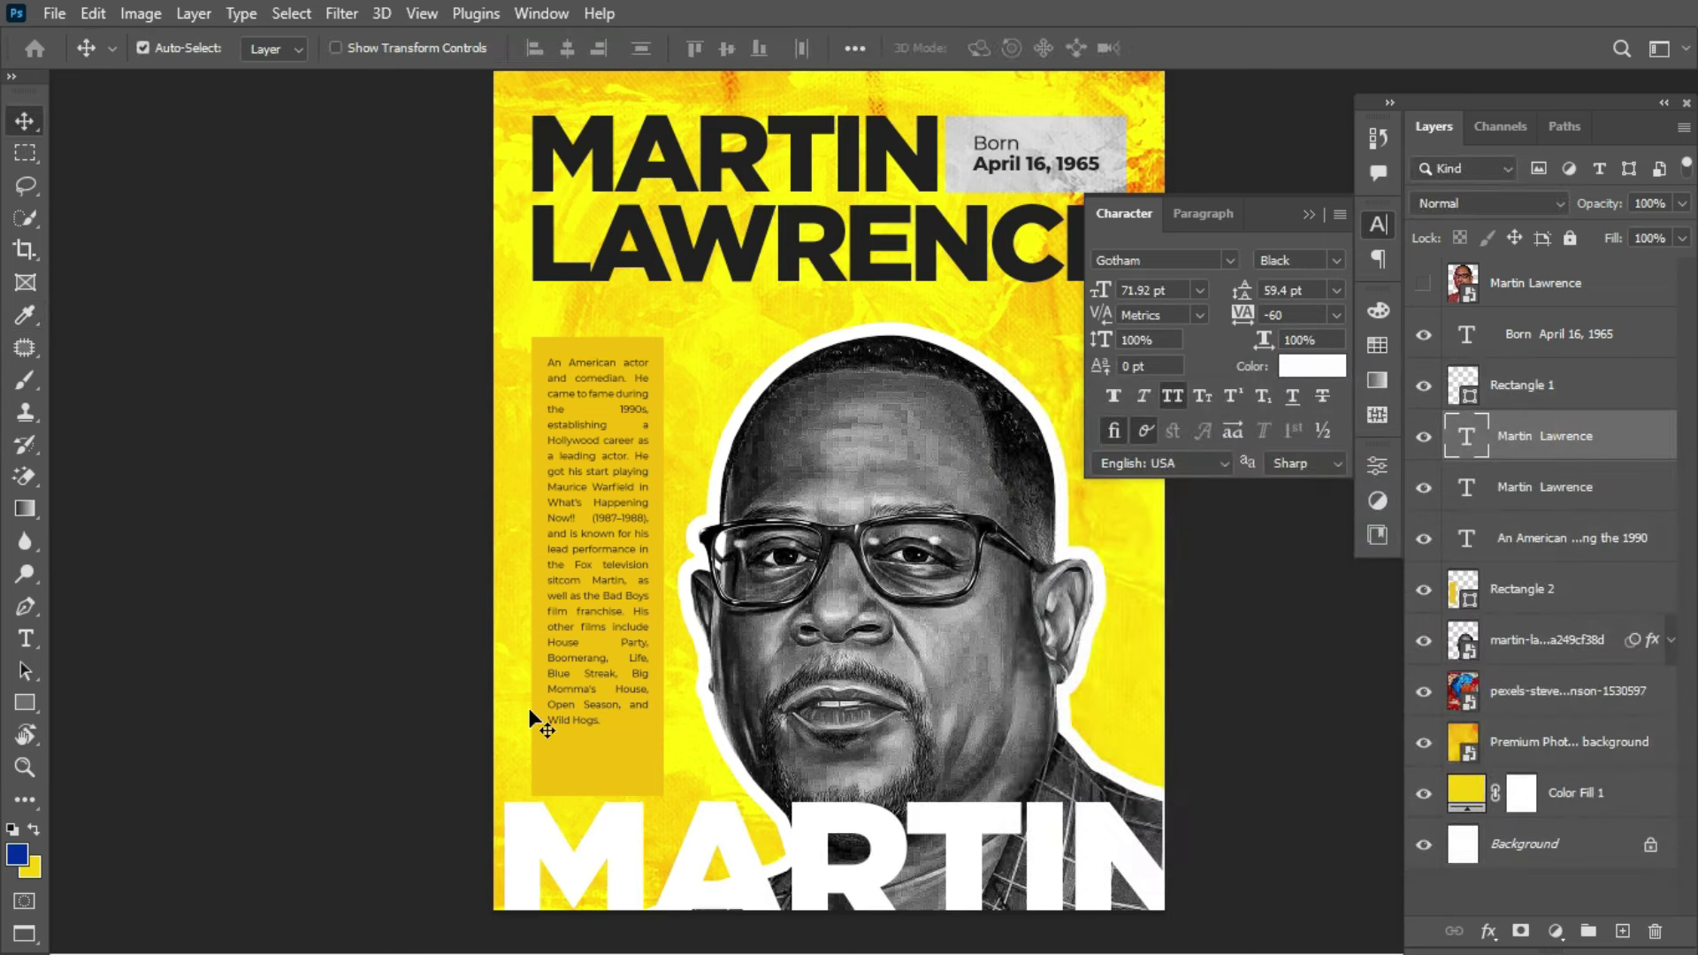
left_click(1510, 203)
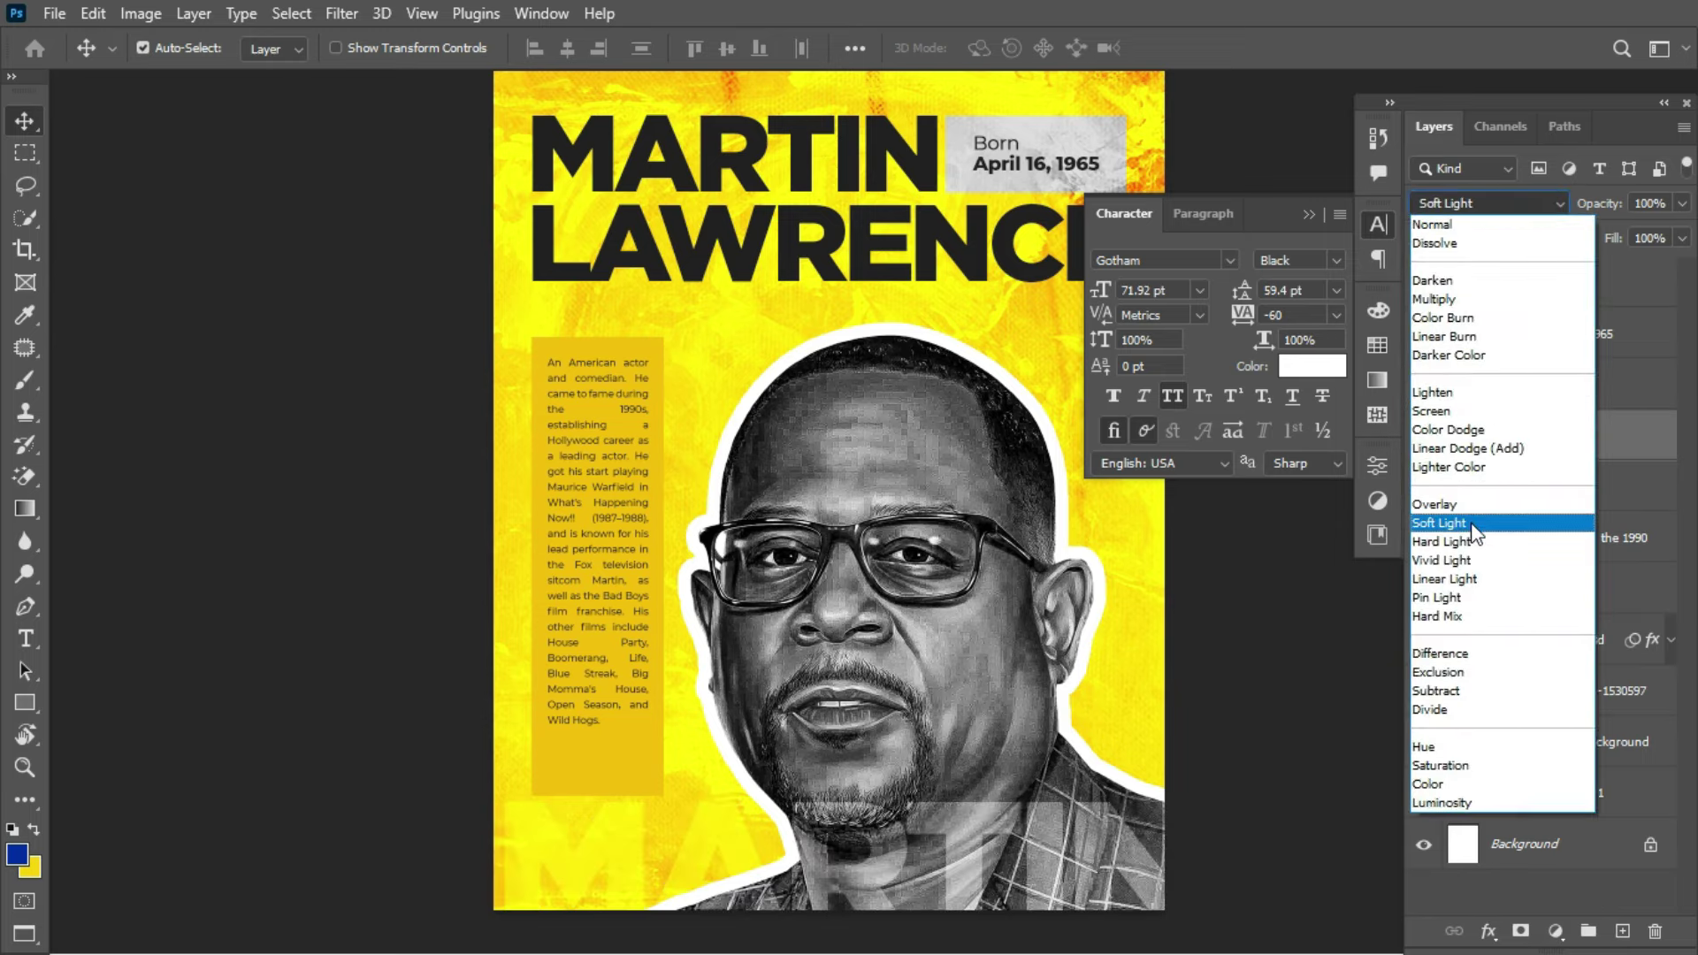
left_click(1471, 523)
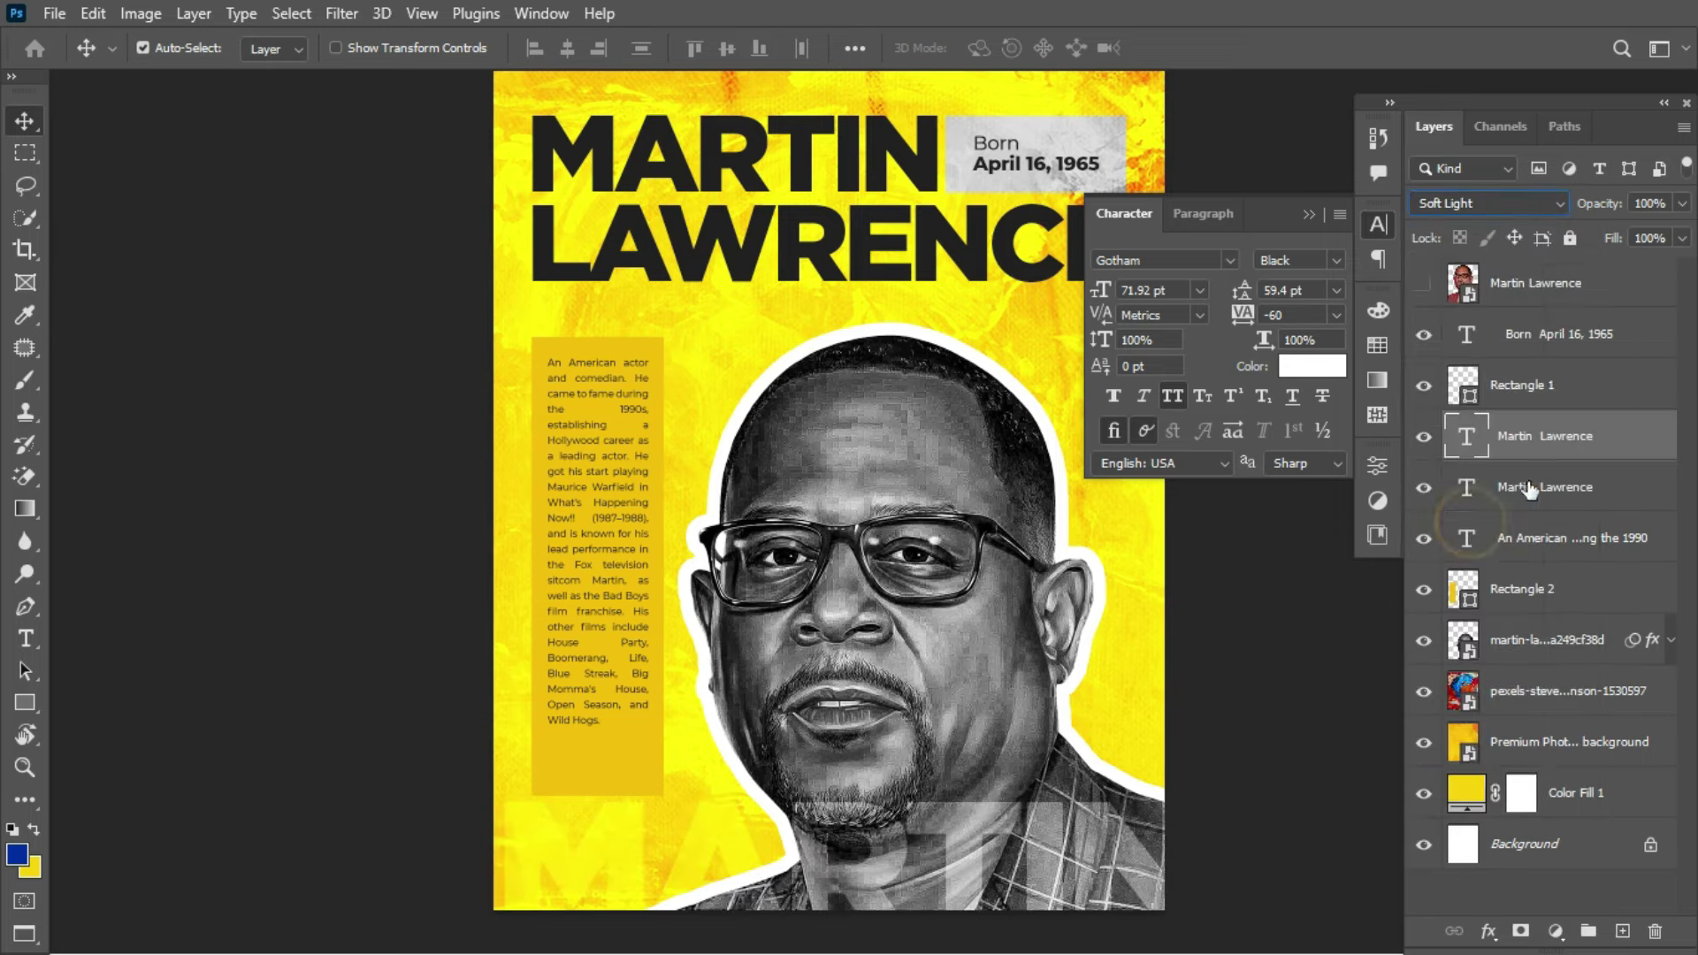
Step: Duplicate the Soft Light headline up to the poster's middle, at about Y 649 px, and place its layer directly beneath the portrait cut-out
key("ctrl")
key("ctrl+j")
key("ctrl+t")
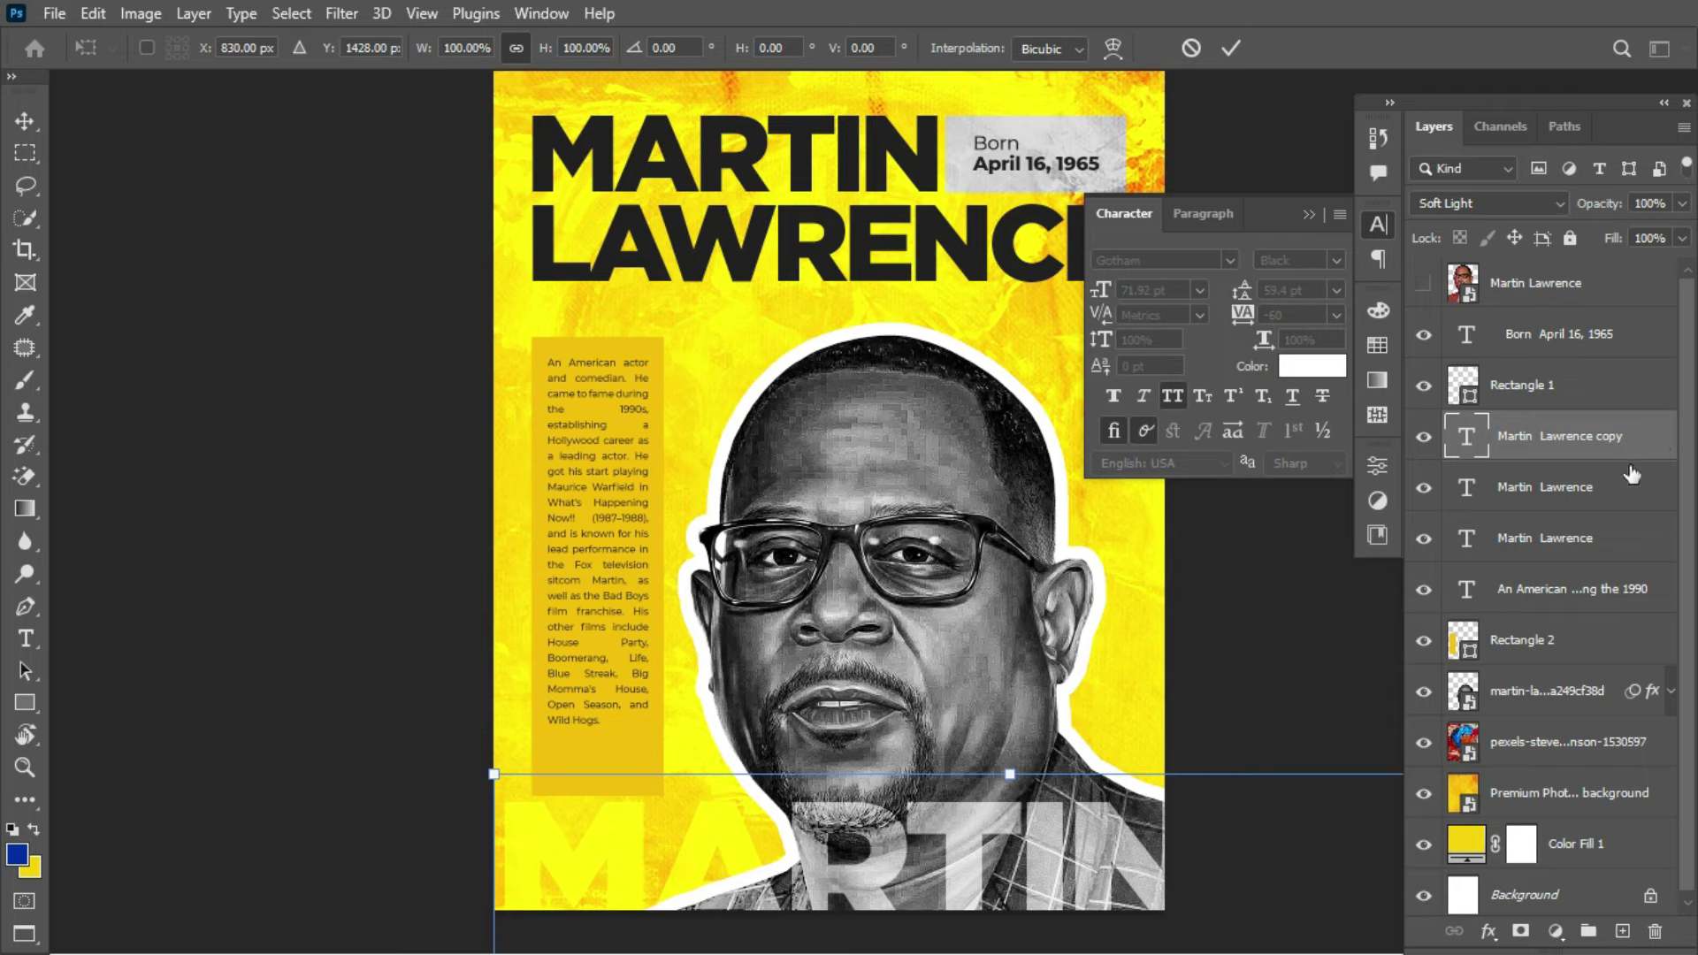
left_click_drag(1034, 619, 1084, 344)
left_click(1229, 46)
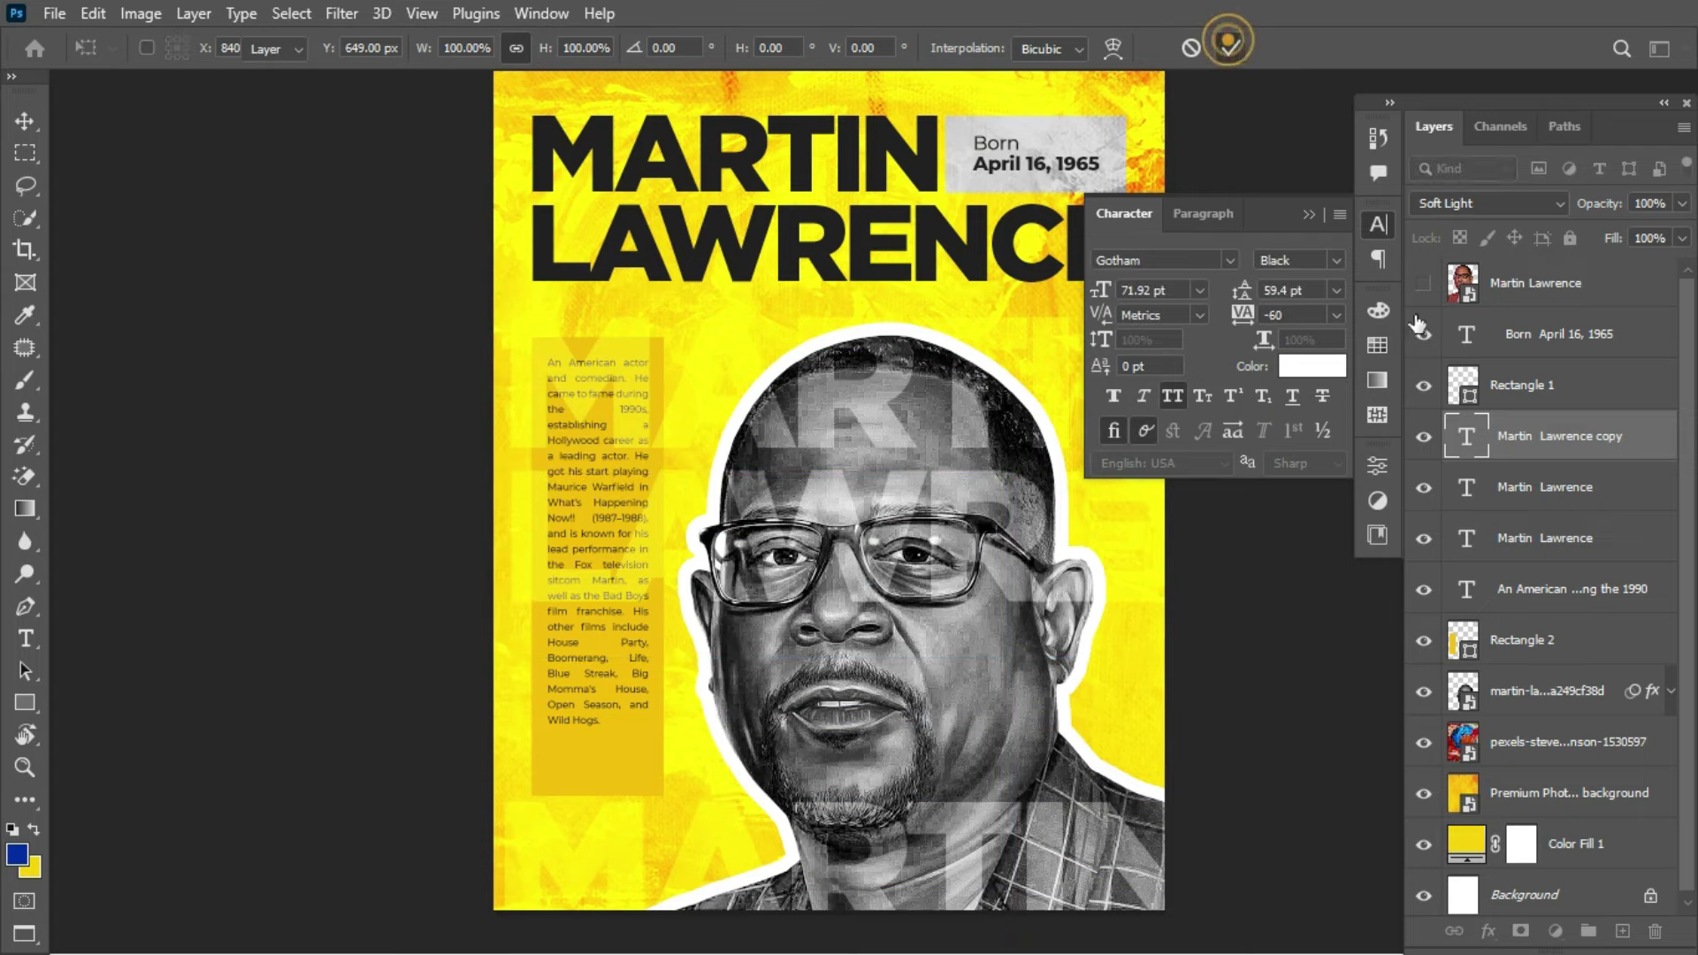
left_click_drag(1623, 443, 1594, 719)
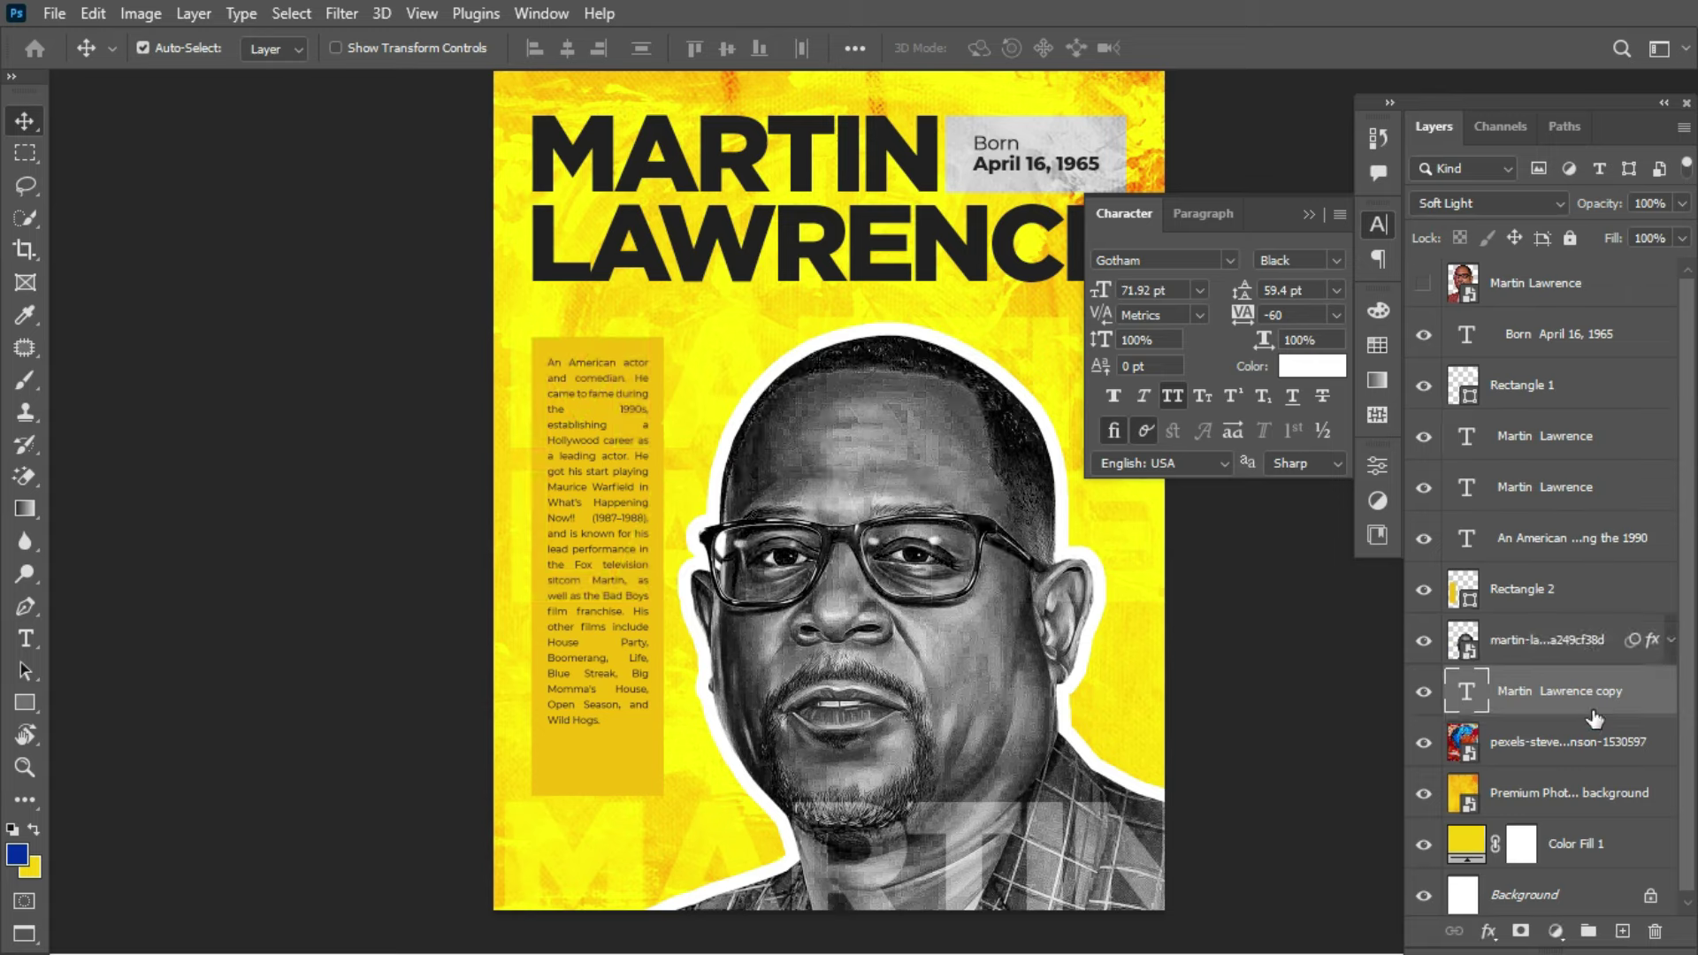
left_click(1307, 214)
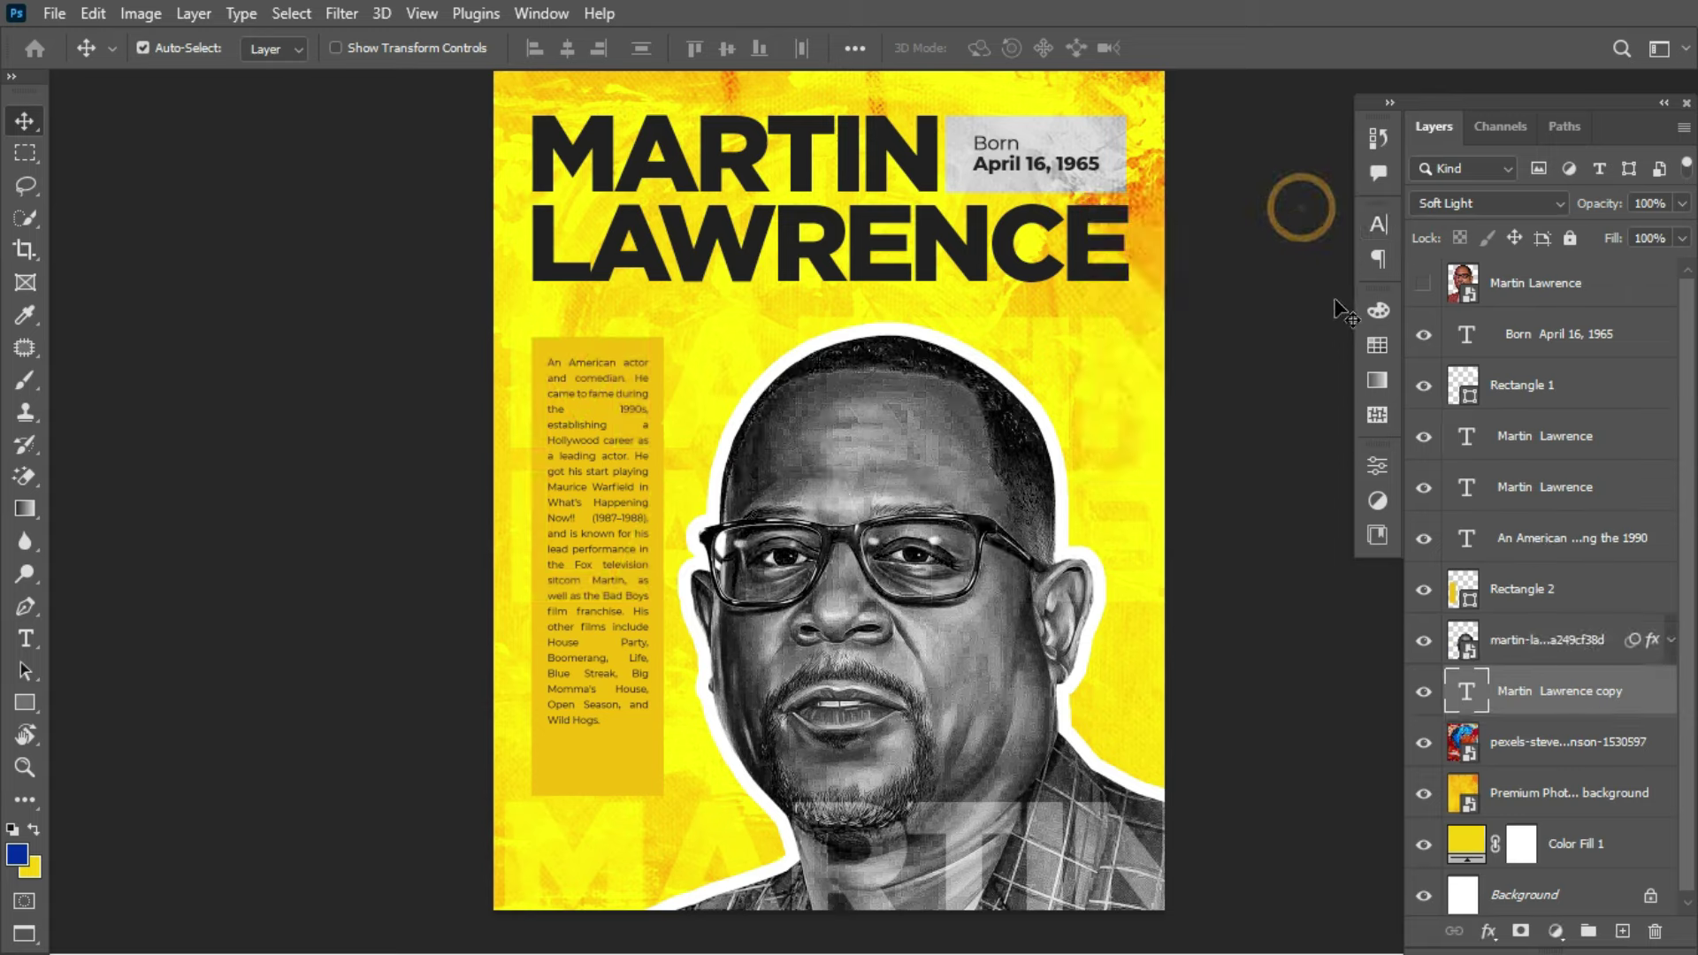
key("ctrl+minus")
key("ctrl+0")
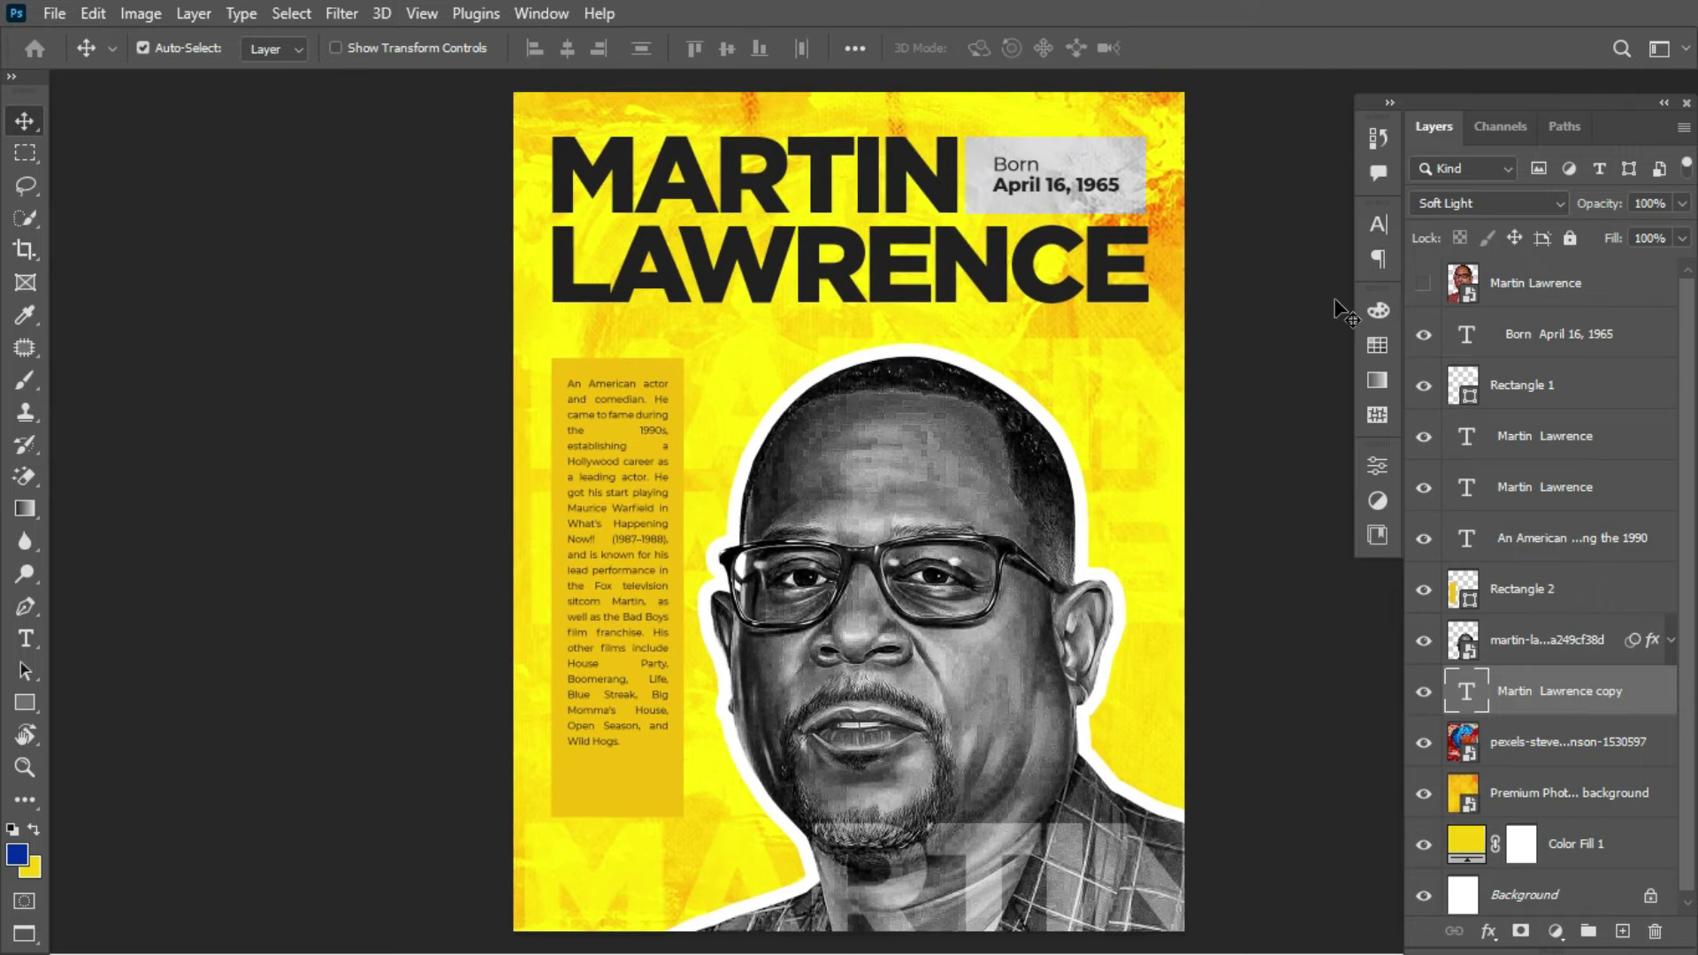
key("ctrl+plus")
key("ctrl+minus")
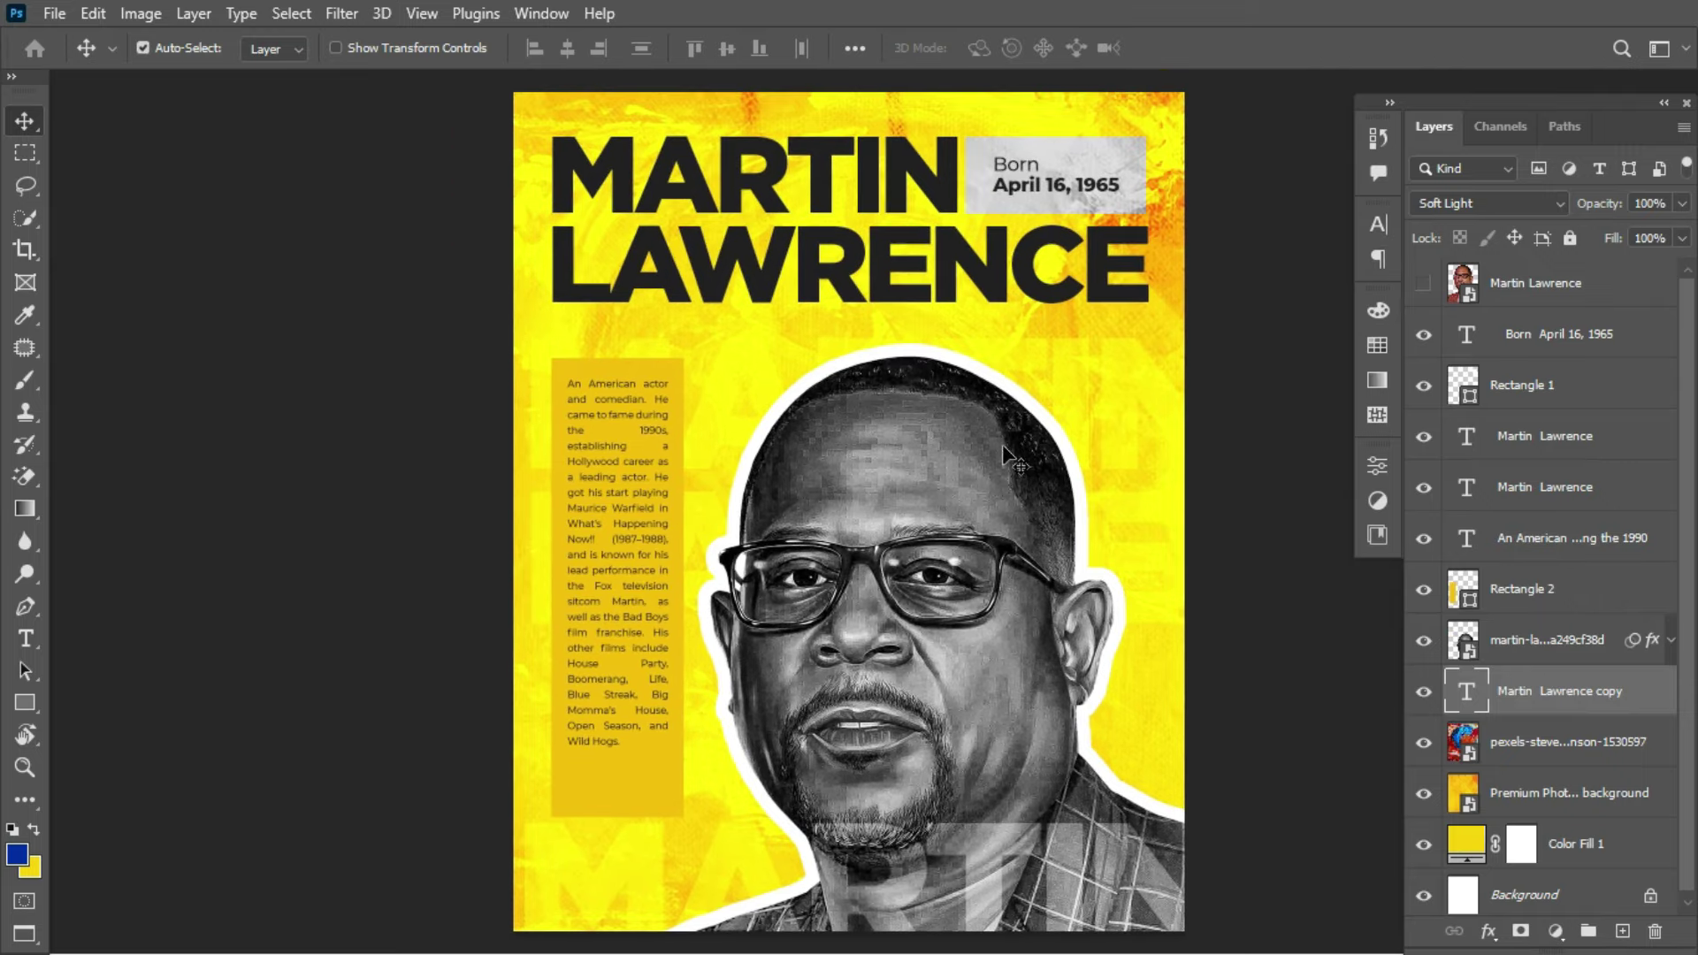